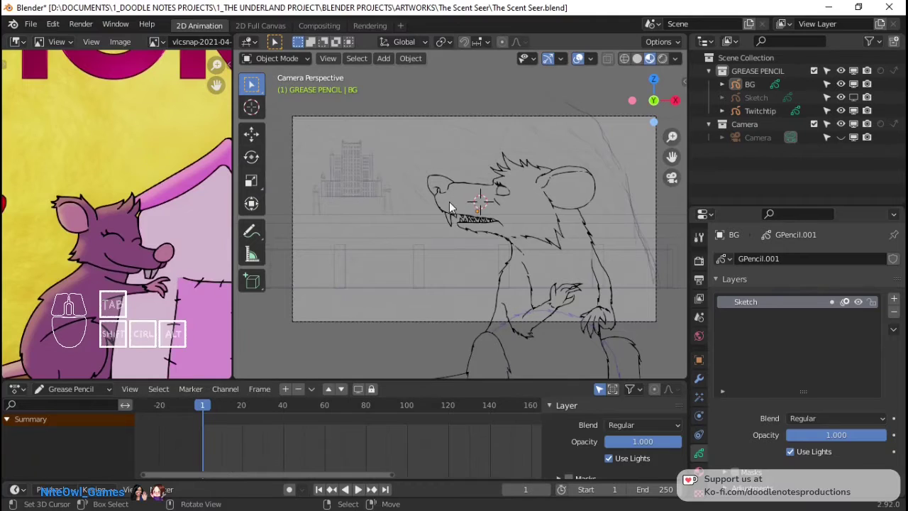
# Step: Examine the rat line art and the background sketch through the camera view, from the head down to the feet and tail
pyautogui.scroll(-1, 449, 201)
pyautogui.scroll(-1, 442, 205)
pyautogui.scroll(2, 454, 213)
pyautogui.scroll(-1, 446, 217)
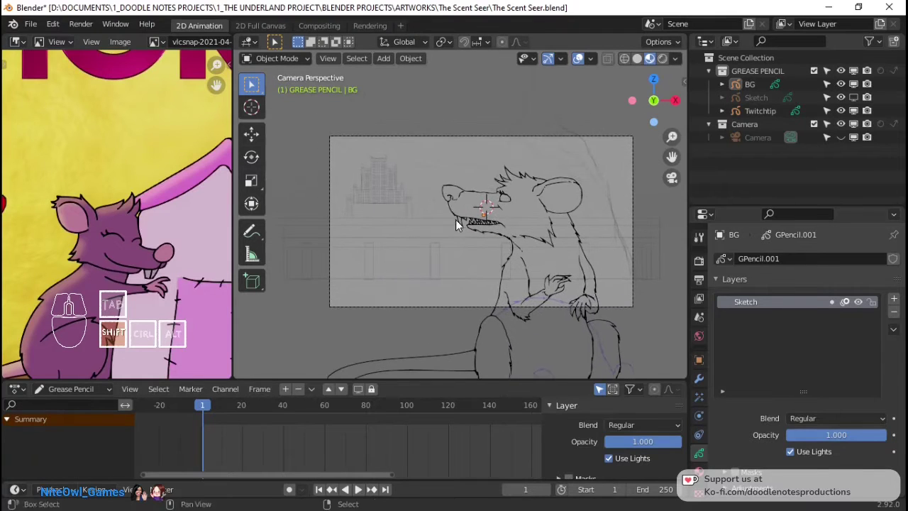
pyautogui.scroll(1, 468, 230)
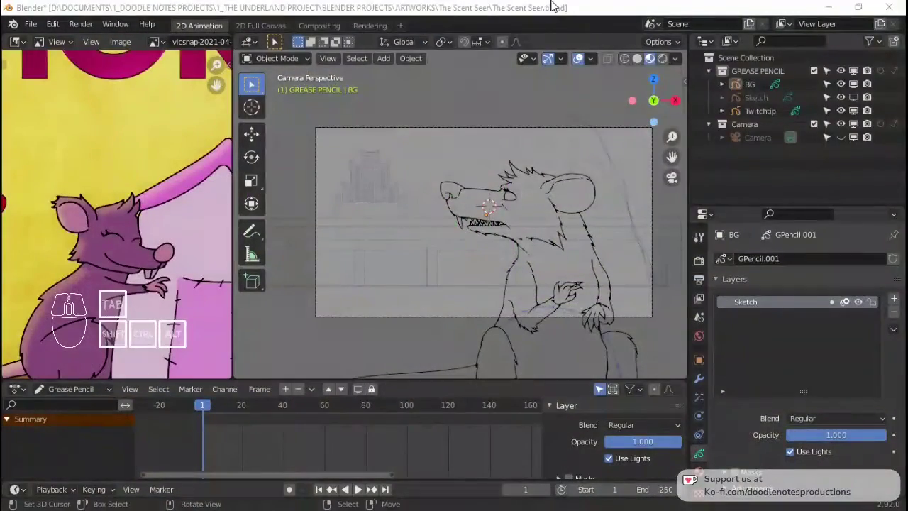
pyautogui.scroll(3, 469, 262)
pyautogui.keyDown('shift'); pyautogui.moveTo(474, 263); pyautogui.dragTo(518, 273, button='middle'); pyautogui.keyUp('shift')
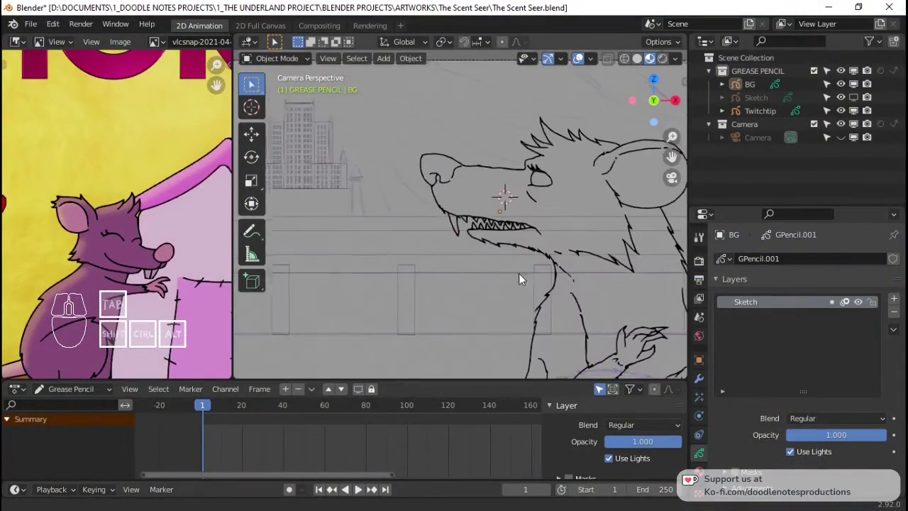
pyautogui.scroll(-2, 489, 263)
pyautogui.keyDown('shift'); pyautogui.moveTo(466, 256); pyautogui.dragTo(459, 142, button='middle'); pyautogui.keyUp('shift')
pyautogui.scroll(-3, 476, 188)
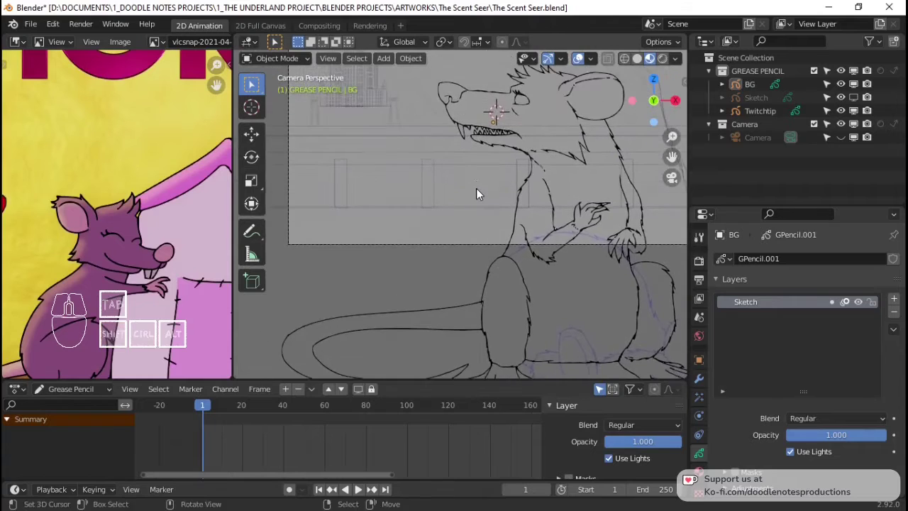
pyautogui.scroll(3, 480, 206)
pyautogui.scroll(-3, 538, 189)
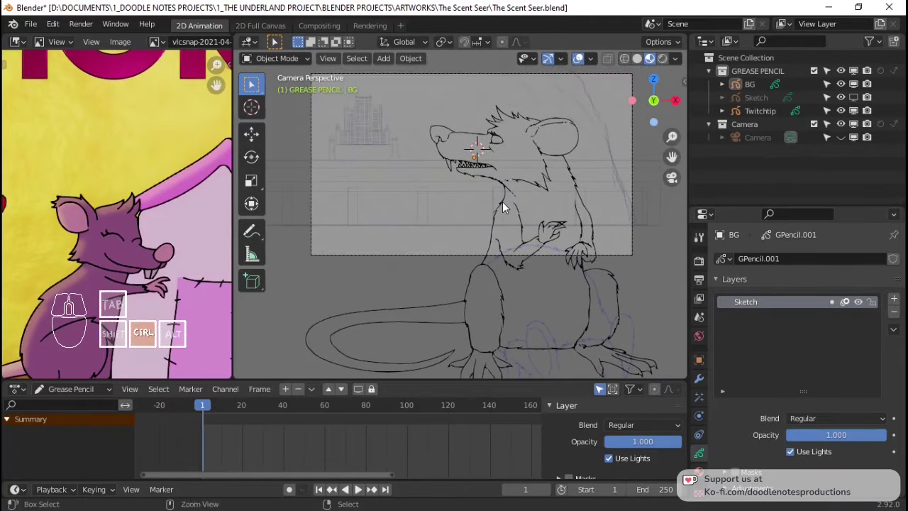
pyautogui.scroll(2, 500, 205)
pyautogui.scroll(-2, 506, 223)
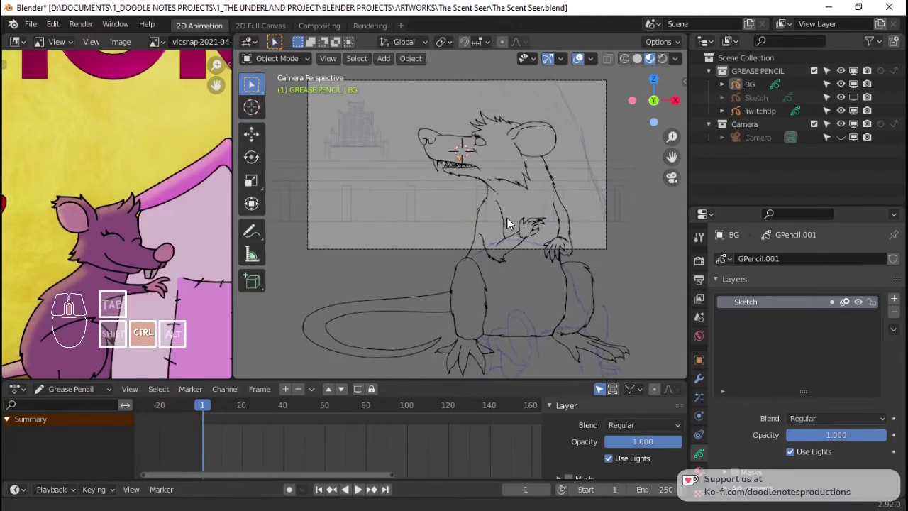
pyautogui.scroll(2, 526, 209)
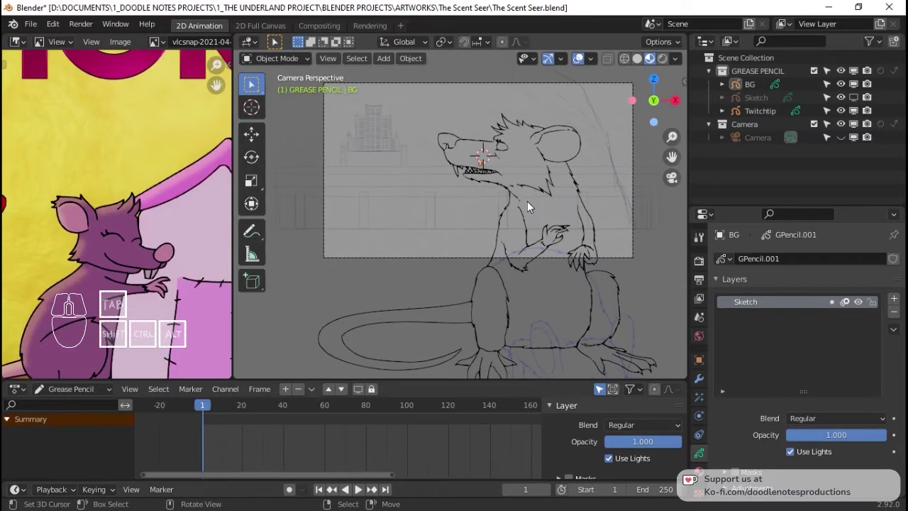
pyautogui.scroll(-2, 536, 239)
# Step: Select the BG drawing, scrub the timeline to frame 116 to review the other pose, and select the Twitchtip drawing
pyautogui.rightClick(566, 200)
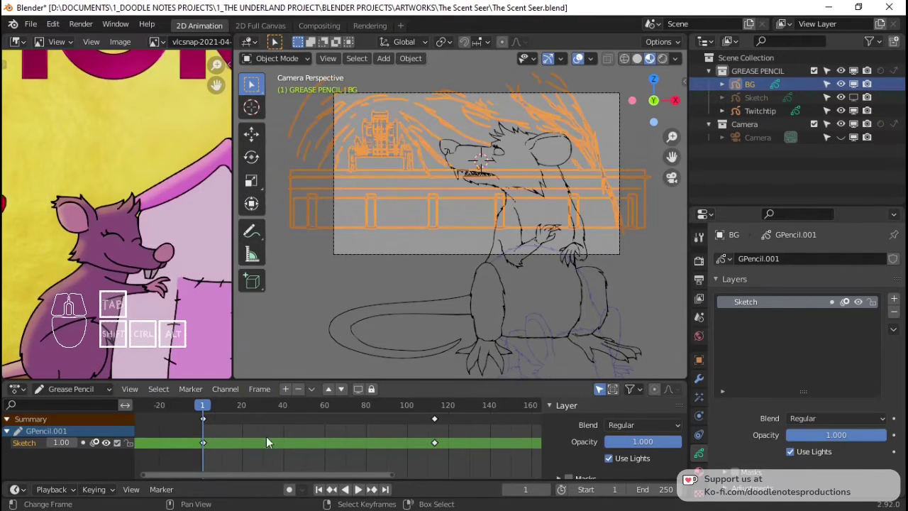
pyautogui.click(365, 428)
pyautogui.press('space')
pyautogui.moveTo(389, 426)
pyautogui.mouseDown()
pyautogui.moveTo(441, 416)
pyautogui.moveTo(201, 419)
pyautogui.moveTo(440, 420)
pyautogui.mouseUp()
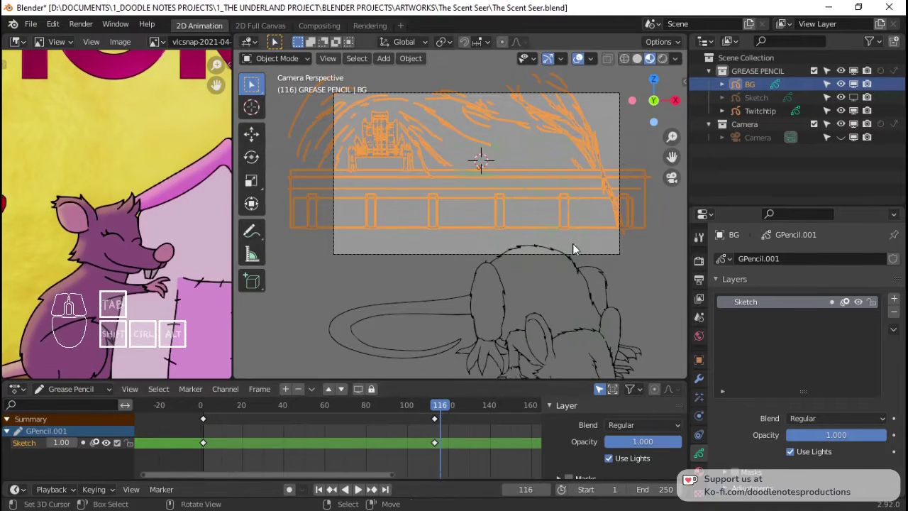
pyautogui.rightClick(576, 262)
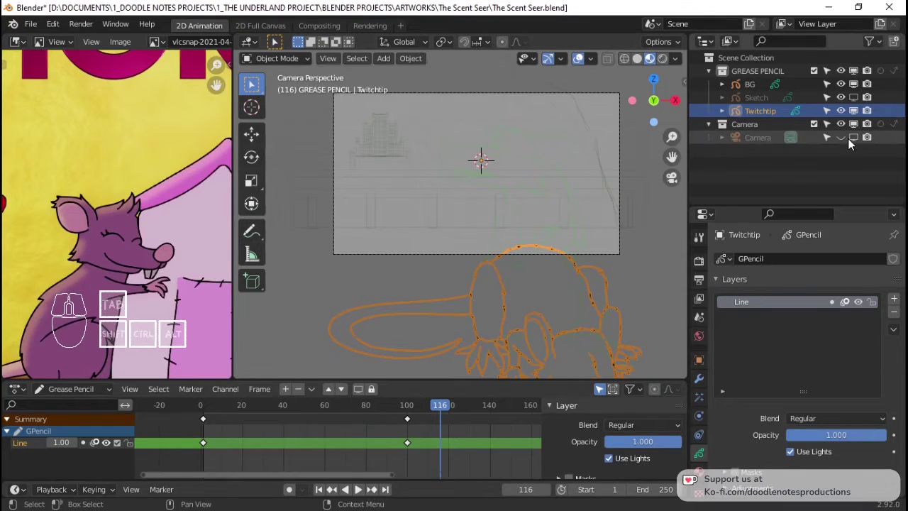
# Step: Select the camera and try moving it across the scene at frame 116
pyautogui.click(508, 93)
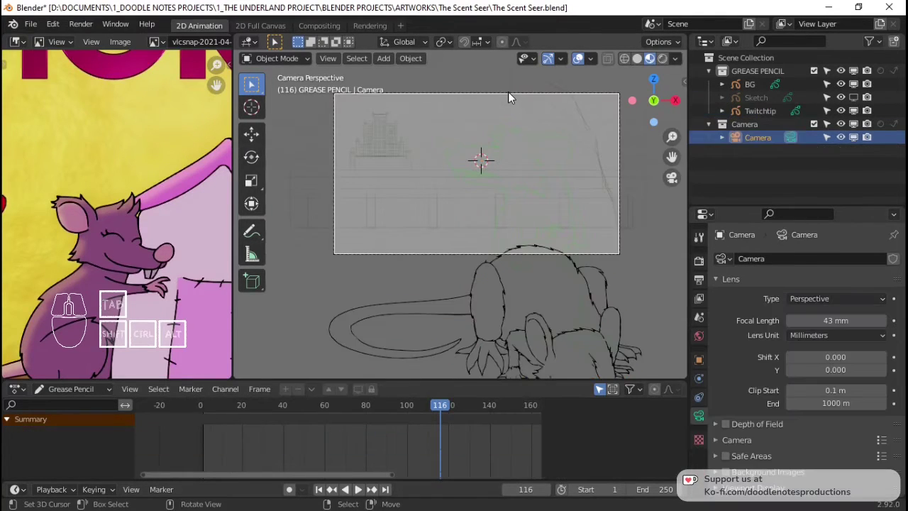
pyautogui.press('g')
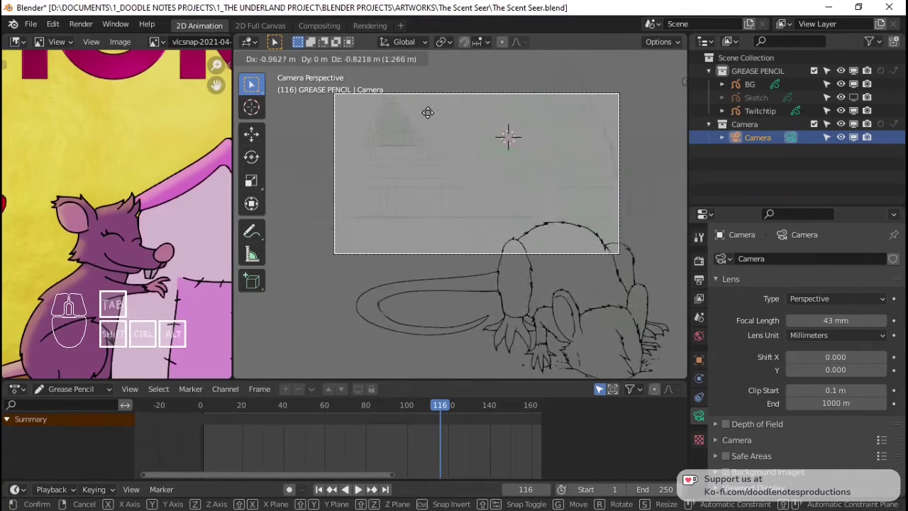
pyautogui.rightClick(348, 357)
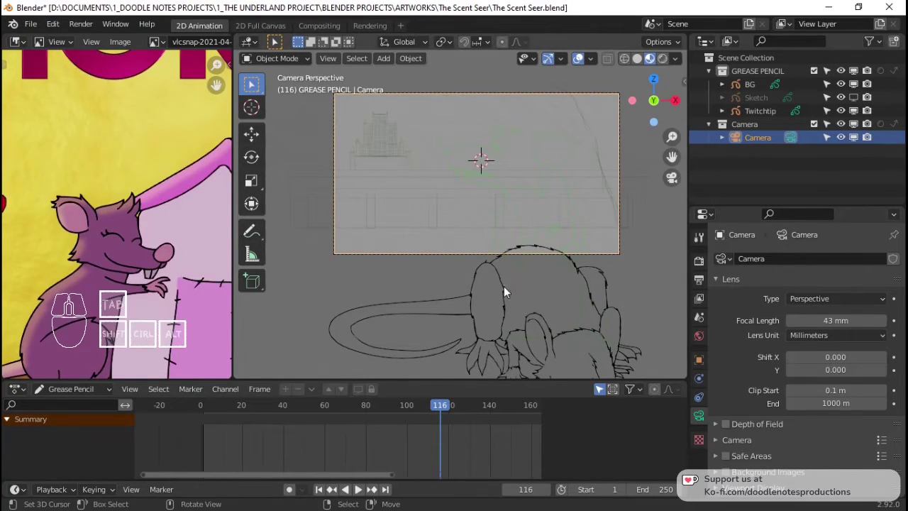
# Step: Return the timeline to frame 1 and save the file
pyautogui.hotkey('shift', 'Left')
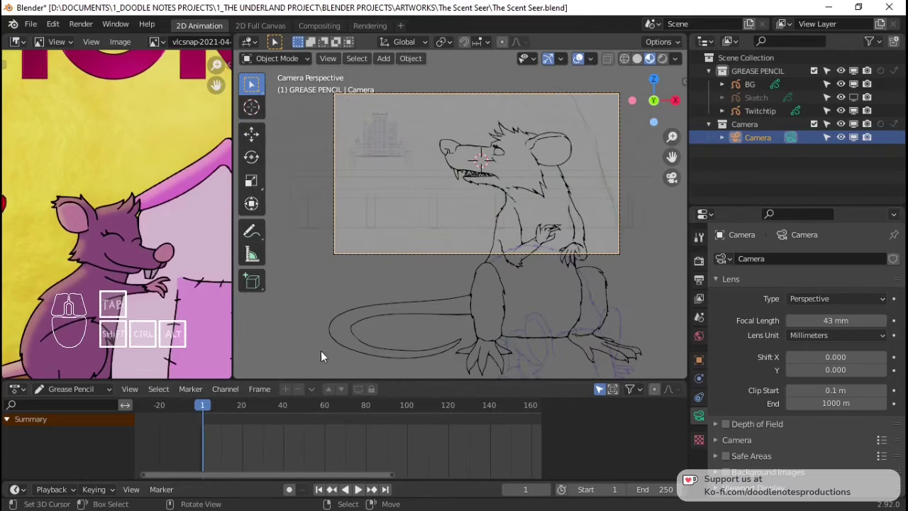
pyautogui.scroll(2, 320, 350)
pyautogui.keyDown('shift'); pyautogui.moveTo(561, 71); pyautogui.dragTo(296, 224, button='middle'); pyautogui.keyUp('shift')
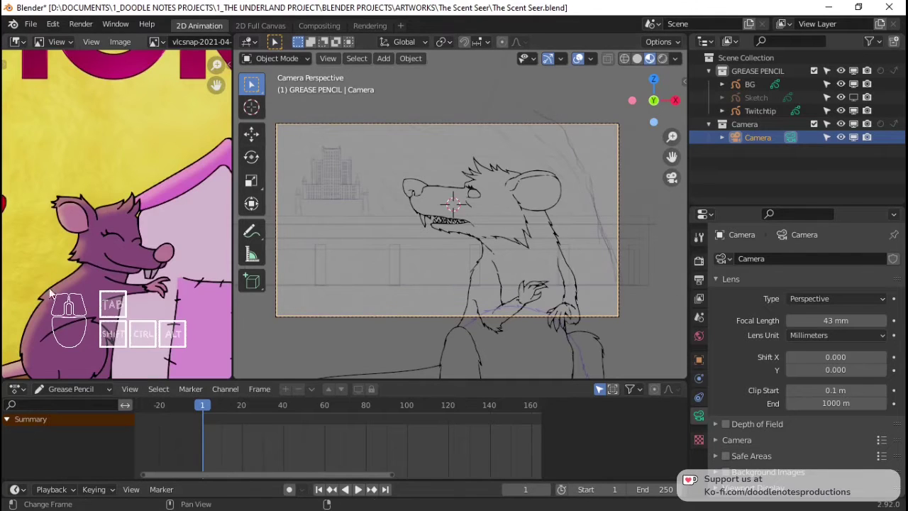
pyautogui.scroll(2, 120, 273)
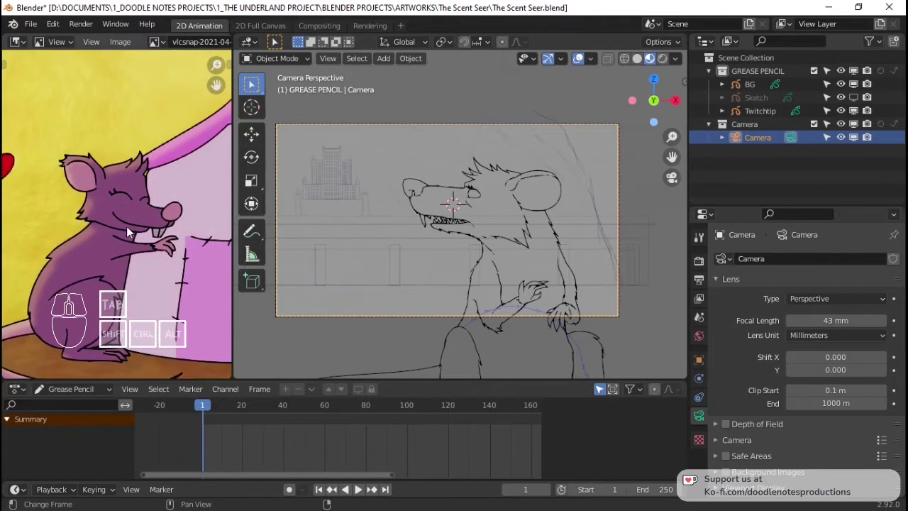
pyautogui.hotkey('ctrl', 's')
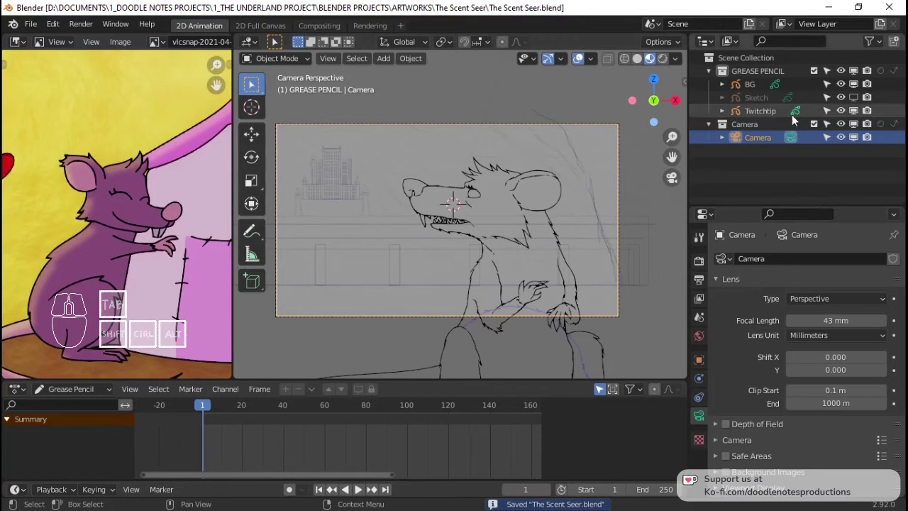
# Step: Make the BG and Sketch objects unselectable in the scene and select the Twitchtip object
pyautogui.click(752, 108)
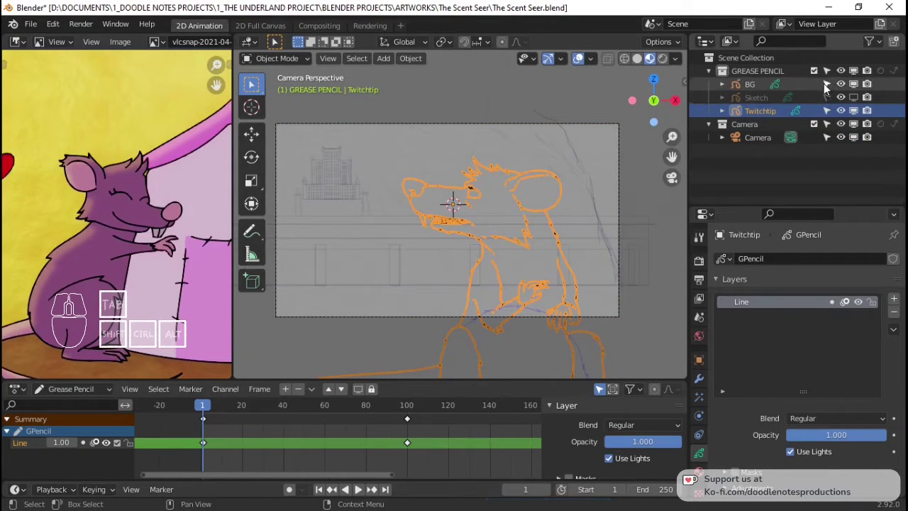
pyautogui.click(753, 99)
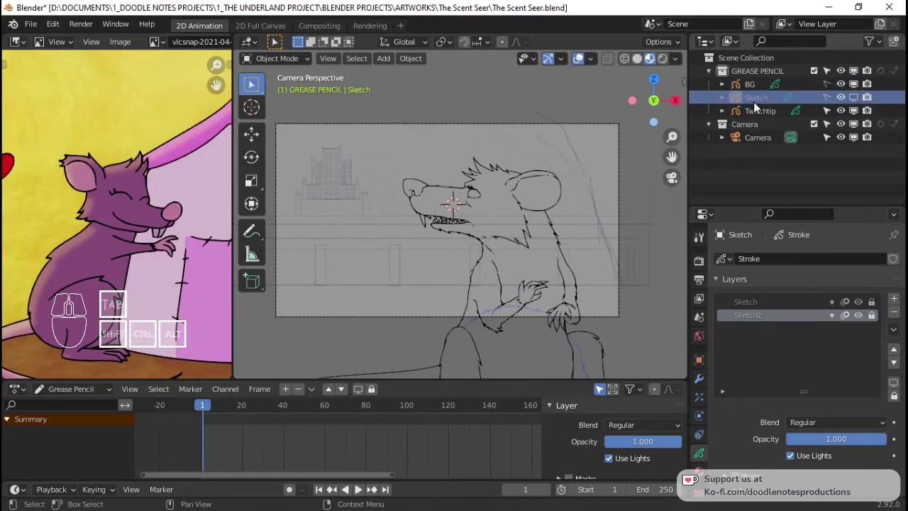
pyautogui.click(757, 111)
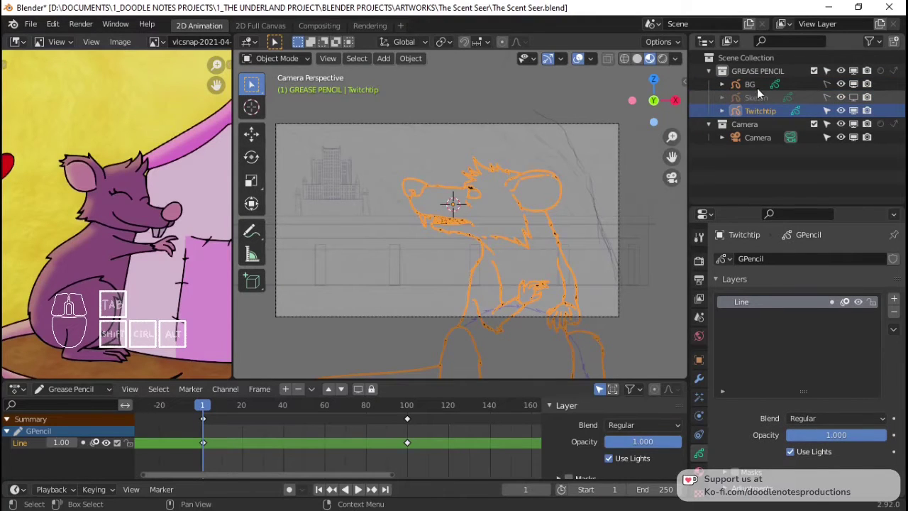
pyautogui.click(755, 79)
pyautogui.click(763, 111)
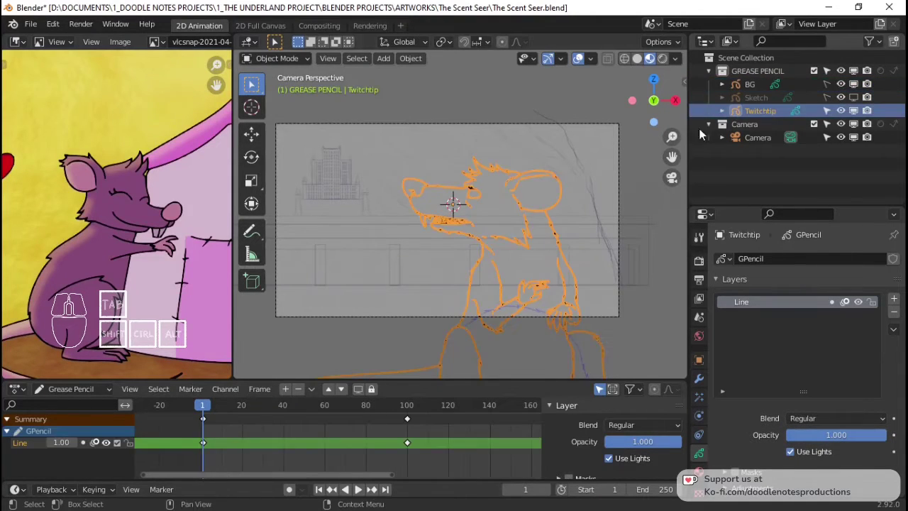
# Step: Add a second material slot to the Twitchtip object and create a new material in it
pyautogui.scroll(4, 593, 259)
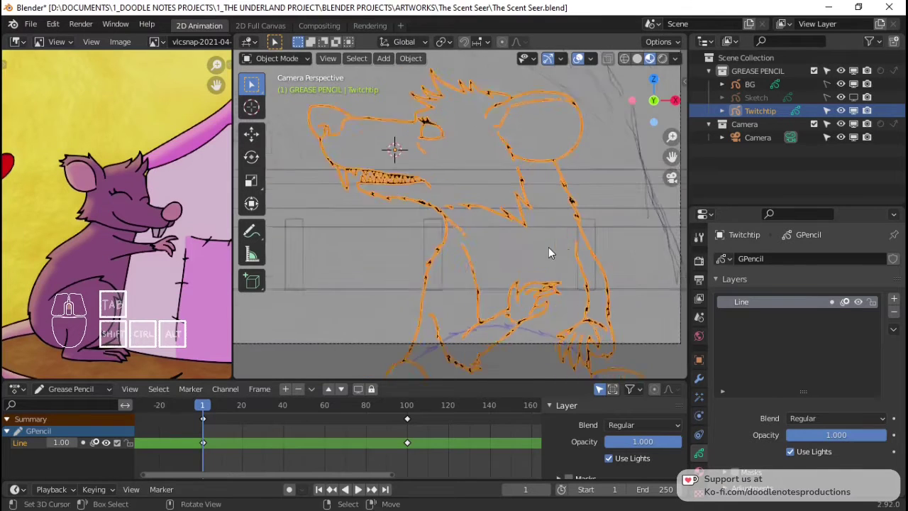
pyautogui.scroll(-3, 540, 254)
pyautogui.moveTo(541, 255)
pyautogui.keyDown('shift'); pyautogui.mouseDown(button='middle')
pyautogui.moveTo(560, 239)
pyautogui.moveTo(514, 123)
pyautogui.mouseUp(button='middle'); pyautogui.keyUp('shift')
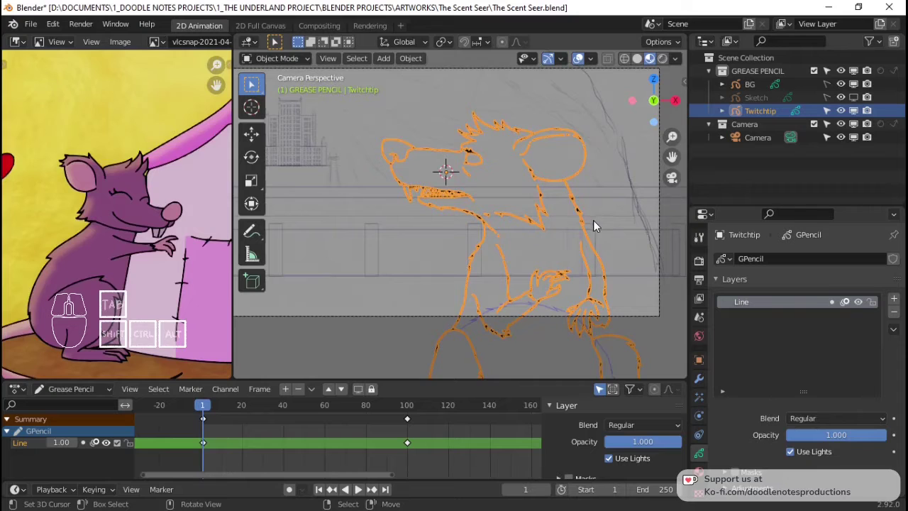
pyautogui.keyDown('shift'); pyautogui.moveTo(592, 234); pyautogui.dragTo(592, 234, button='middle'); pyautogui.keyUp('shift')
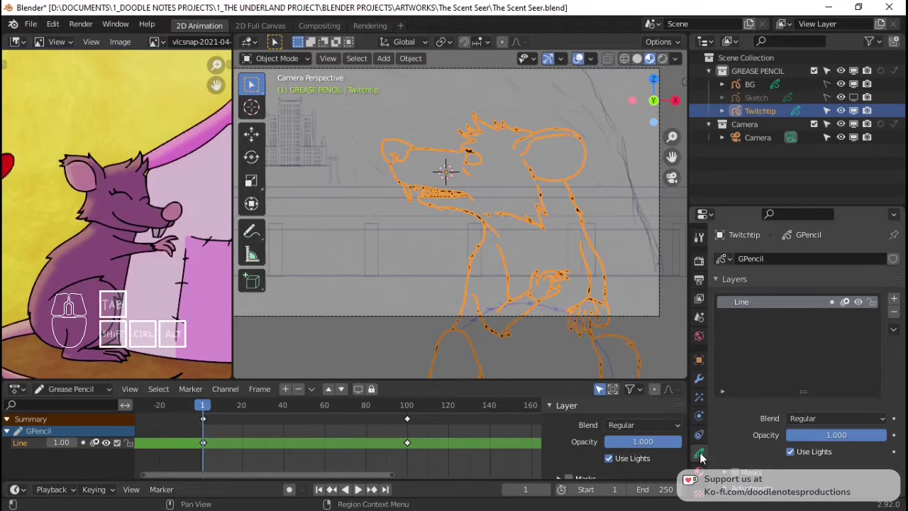
pyautogui.click(699, 475)
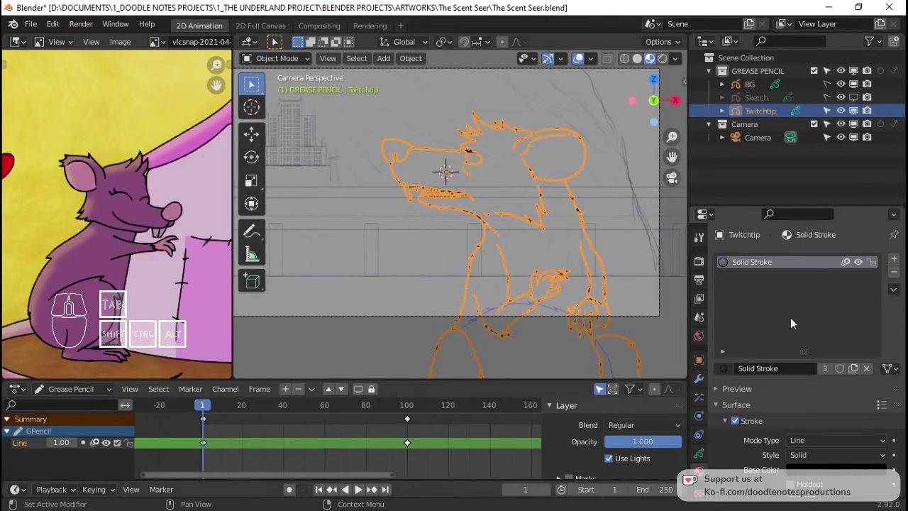
pyautogui.click(894, 261)
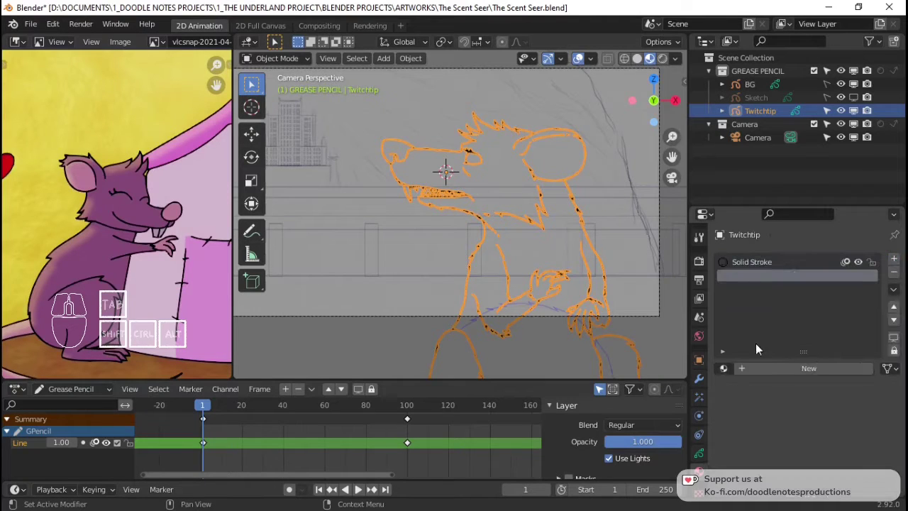
pyautogui.click(794, 371)
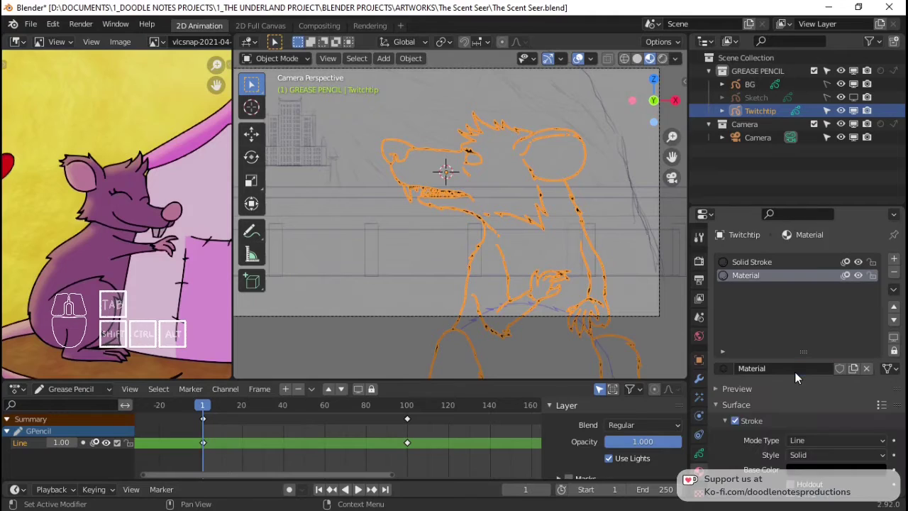
# Step: Rename the new material as Twitchtip Fur
pyautogui.click(794, 370)
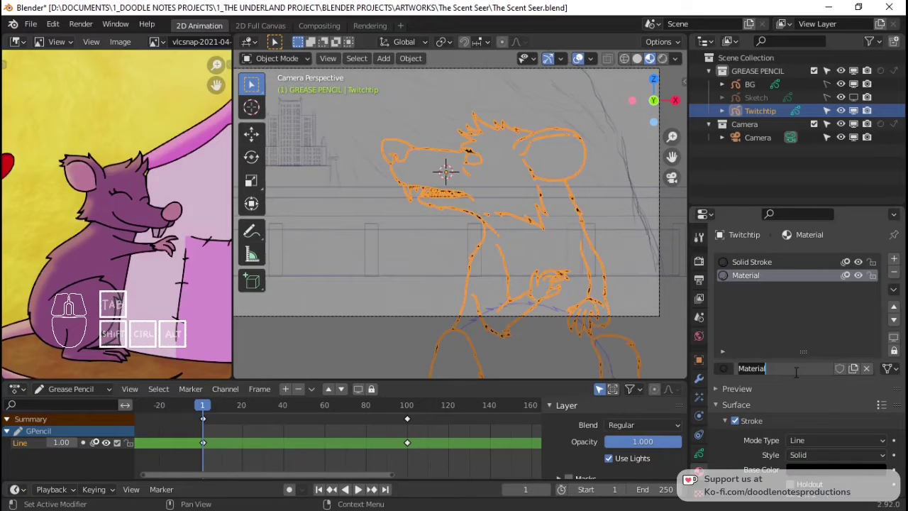
pyautogui.press('shift')
pyautogui.write('T')
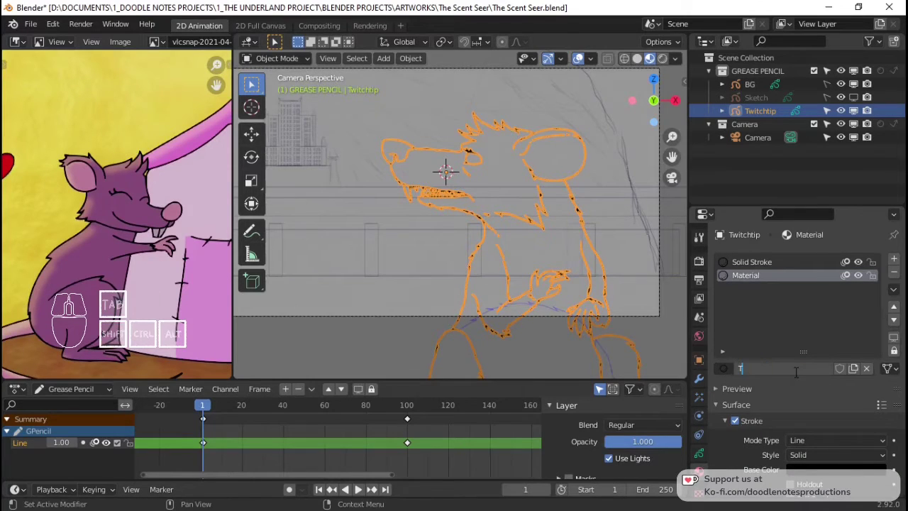
pyautogui.write('witchti')
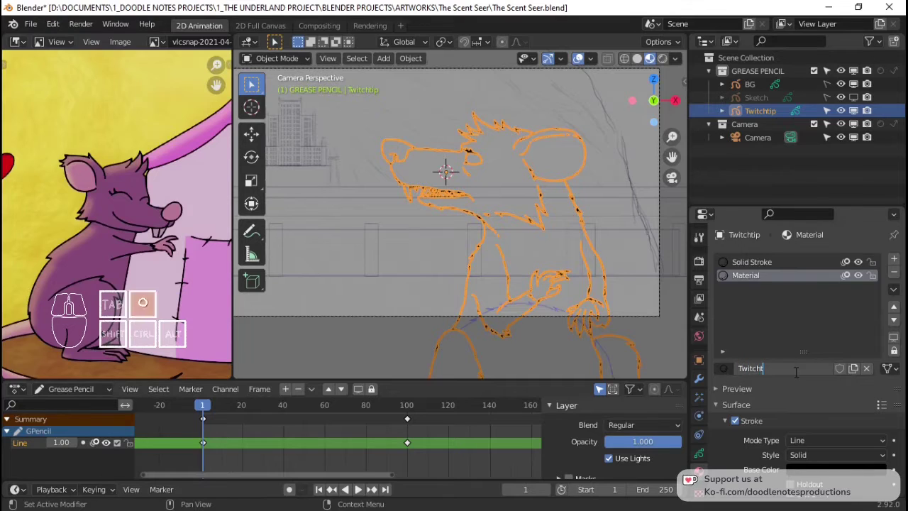
pyautogui.write('p')
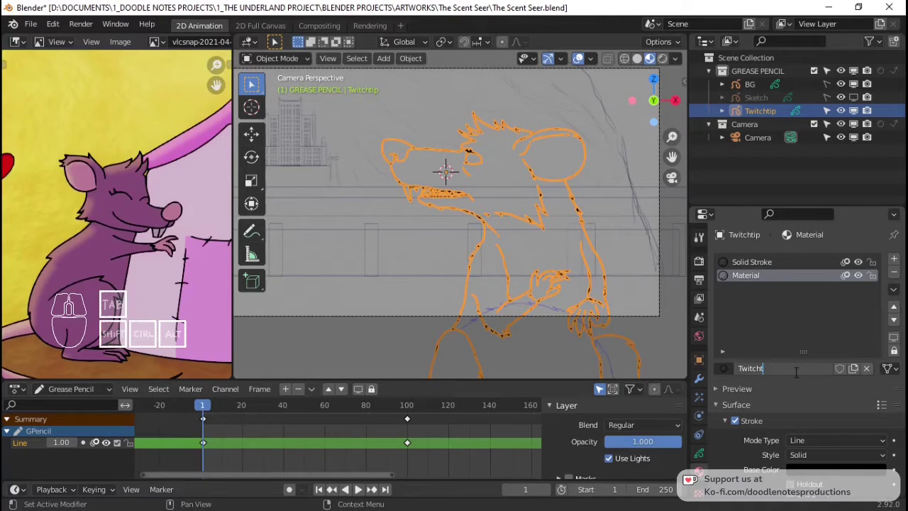
pyautogui.write(' Fur')
pyautogui.press('Return')
# Step: Turn off the stroke and enable the fill for Twitchtip Fur, sampling the fill colour from the purple body in the reference image
pyautogui.scroll(-3, 804, 405)
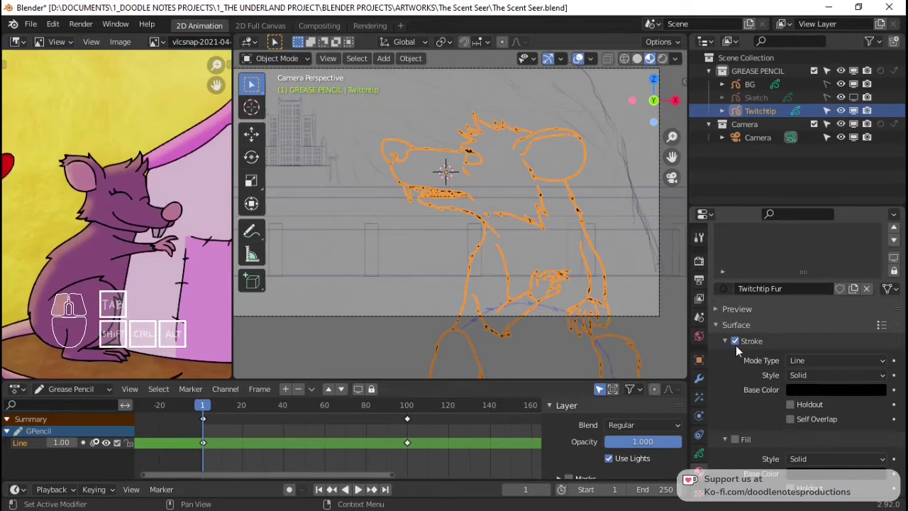
pyautogui.click(735, 439)
pyautogui.scroll(-1, 824, 405)
pyautogui.click(831, 439)
pyautogui.click(866, 378)
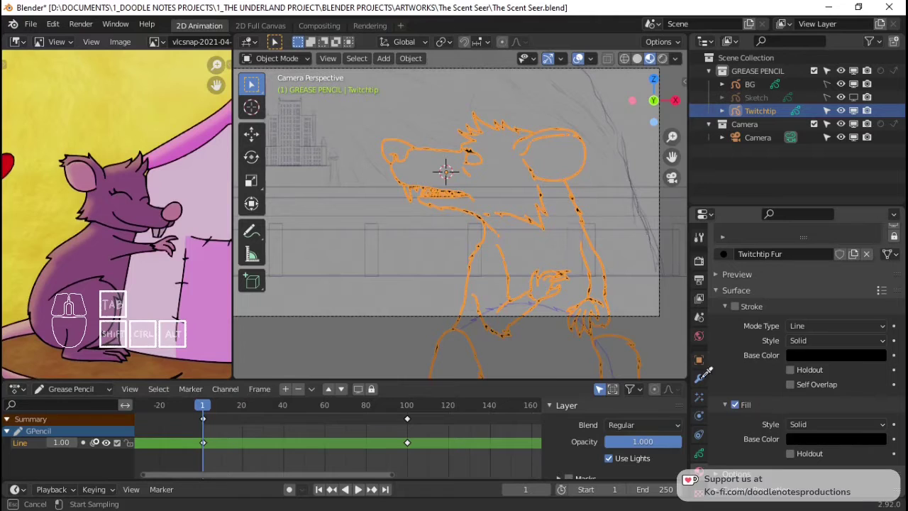
pyautogui.click(99, 245)
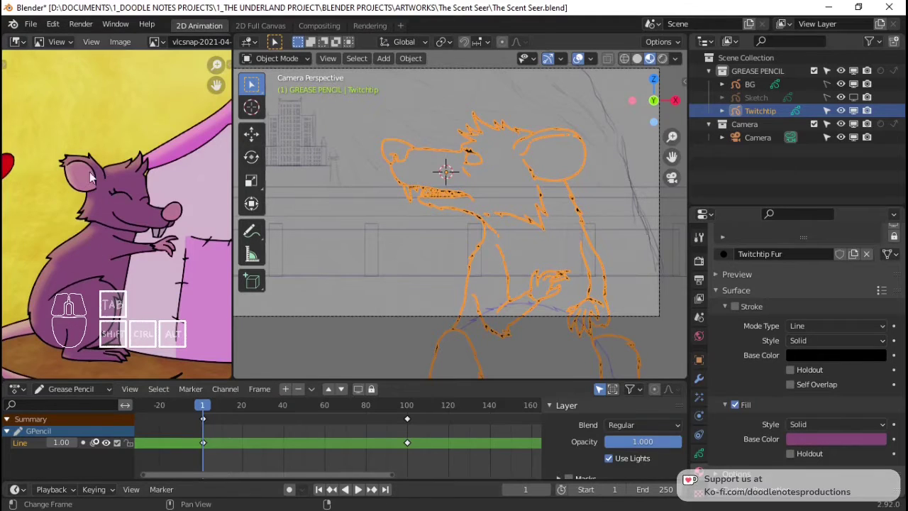
pyautogui.scroll(4, 838, 381)
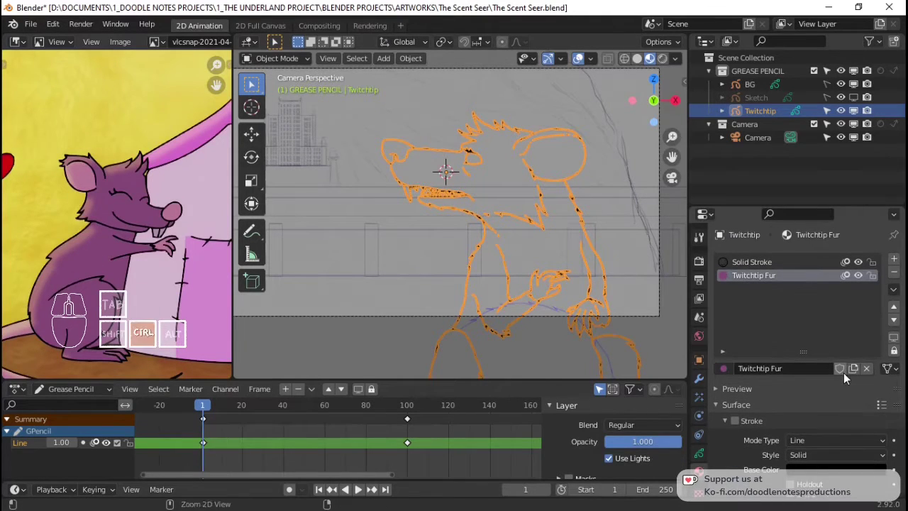
# Step: Save the file and add a third material slot to Twitchtip with a new material named Twitchtip Skin
pyautogui.hotkey('ctrl', 's')
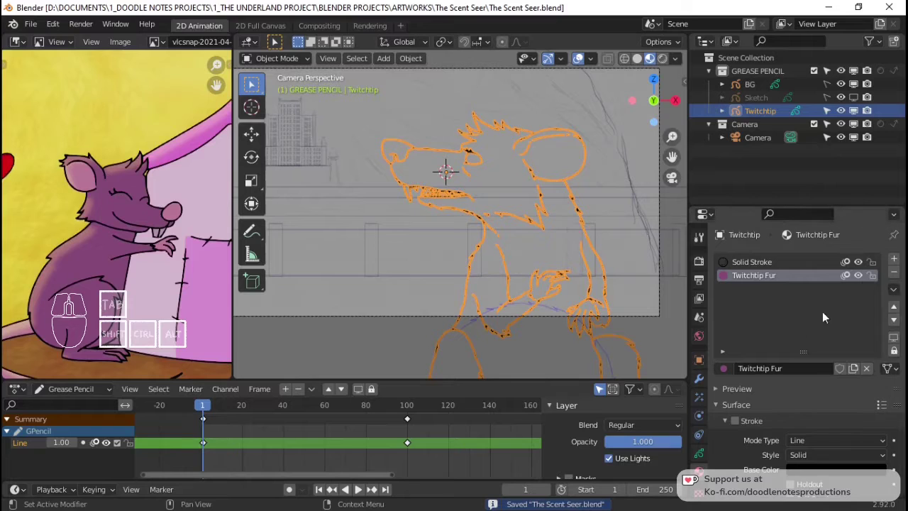
pyautogui.click(893, 260)
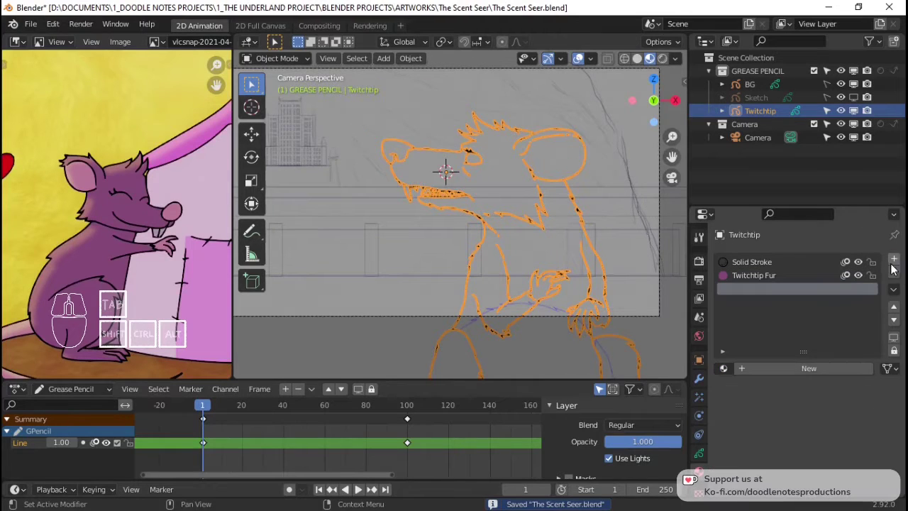
pyautogui.click(775, 367)
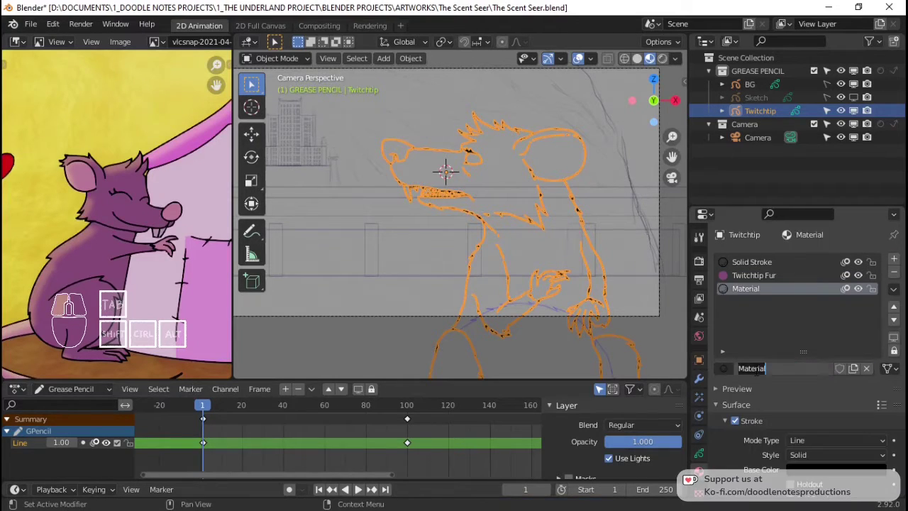
pyautogui.write('Twitchtip Skin')
pyautogui.press('Return')
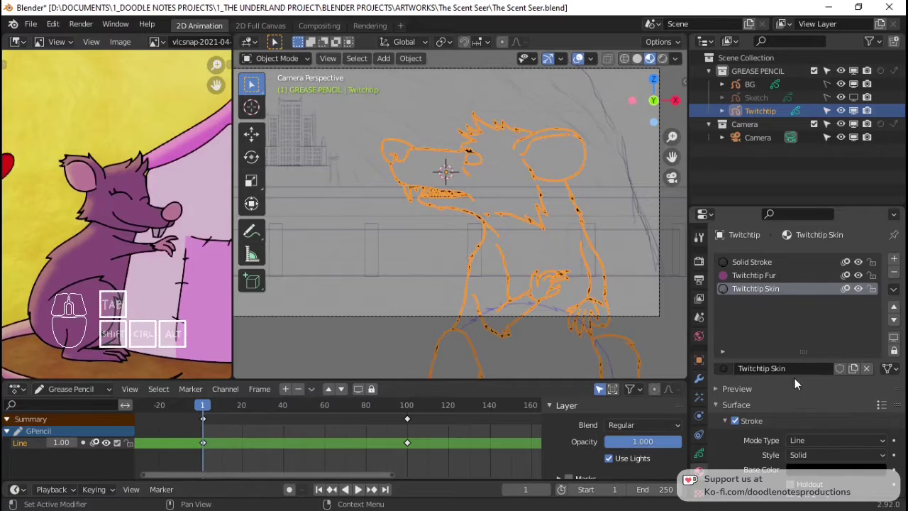
# Step: Turn off the stroke and enable the fill for Twitchtip Skin, sampling the fill colour from the rat's pink hand in the reference image
pyautogui.scroll(-4, 807, 364)
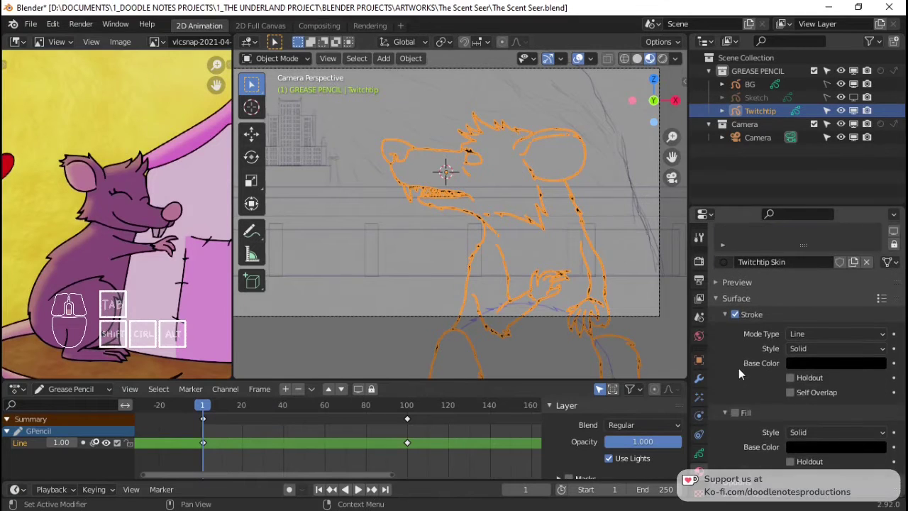
pyautogui.click(735, 306)
pyautogui.click(734, 404)
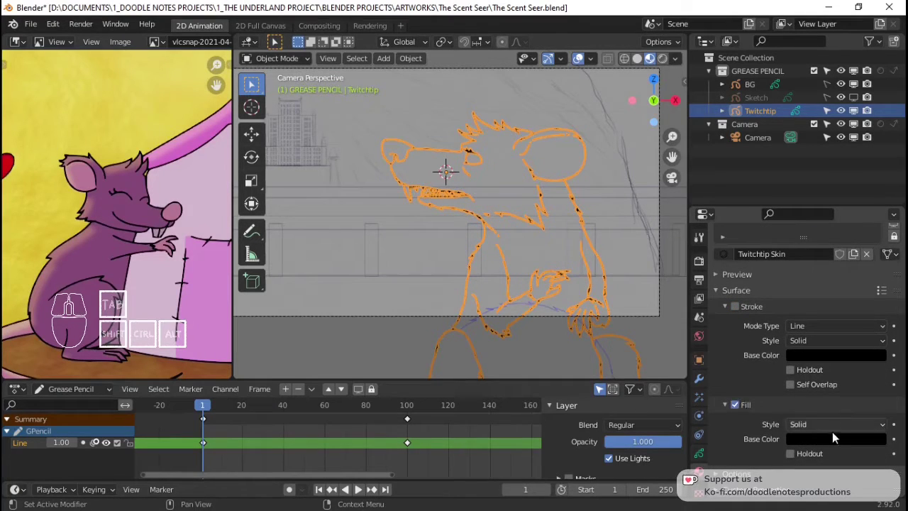
pyautogui.click(835, 439)
pyautogui.click(873, 380)
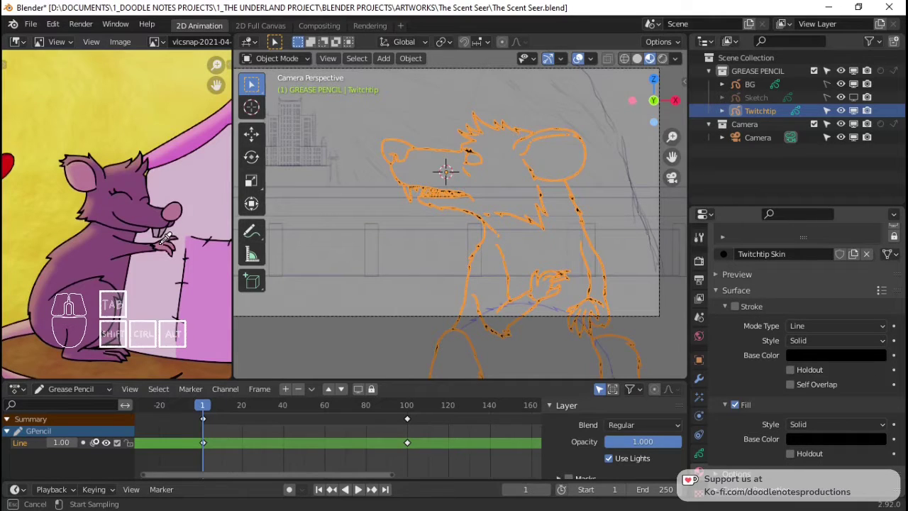
pyautogui.click(164, 241)
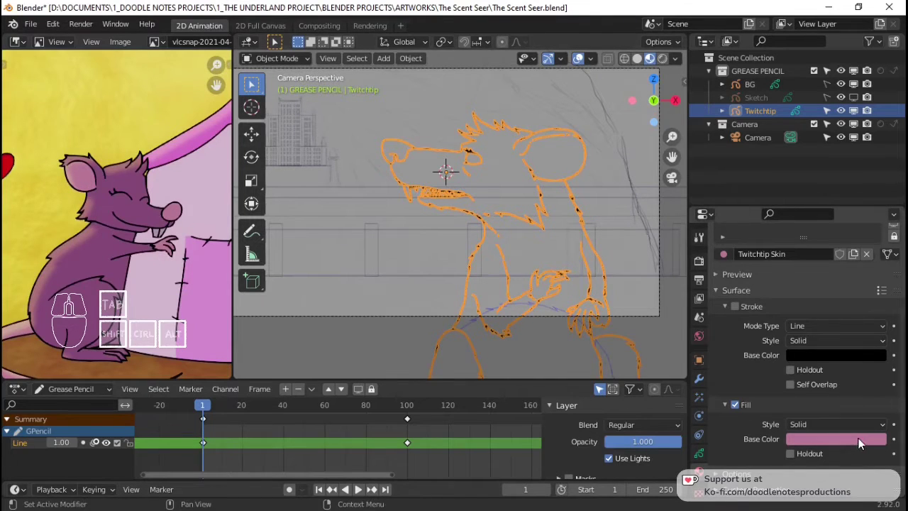
# Step: Add a fourth material slot to Twitchtip with a new material named Teeth
pyautogui.scroll(4, 827, 325)
pyautogui.scroll(-2, 815, 374)
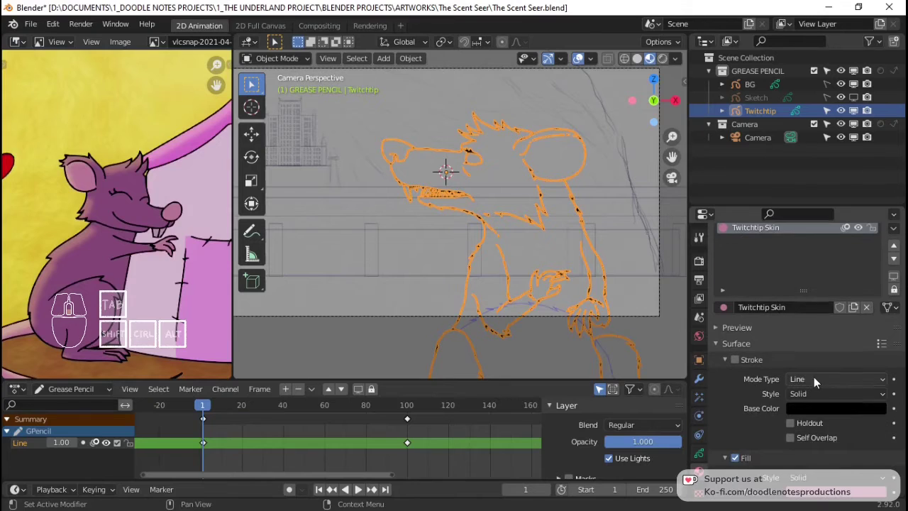
pyautogui.scroll(2, 844, 333)
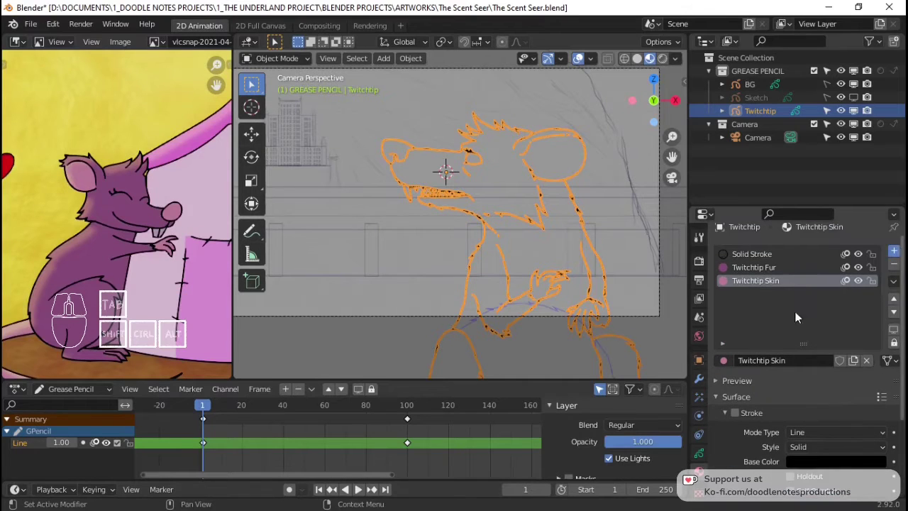
pyautogui.click(894, 250)
pyautogui.click(765, 370)
pyautogui.doubleClick(764, 369)
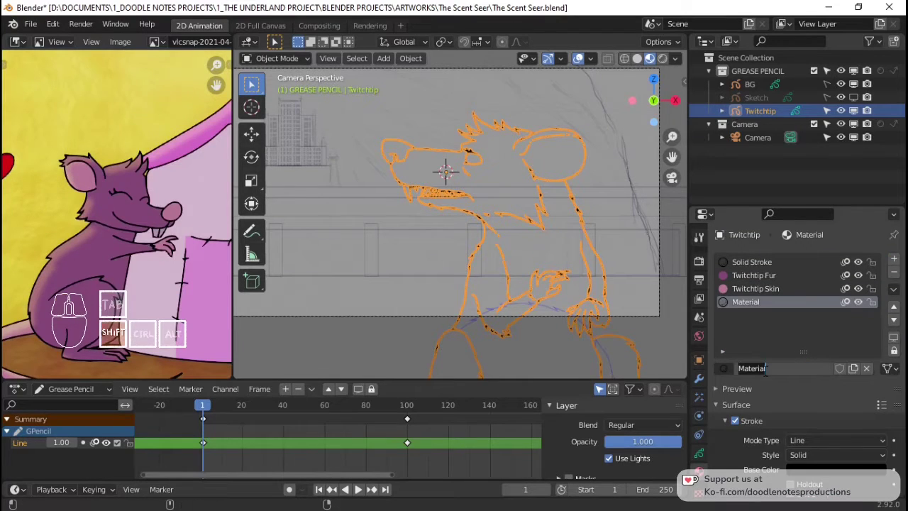
pyautogui.write('Teeth')
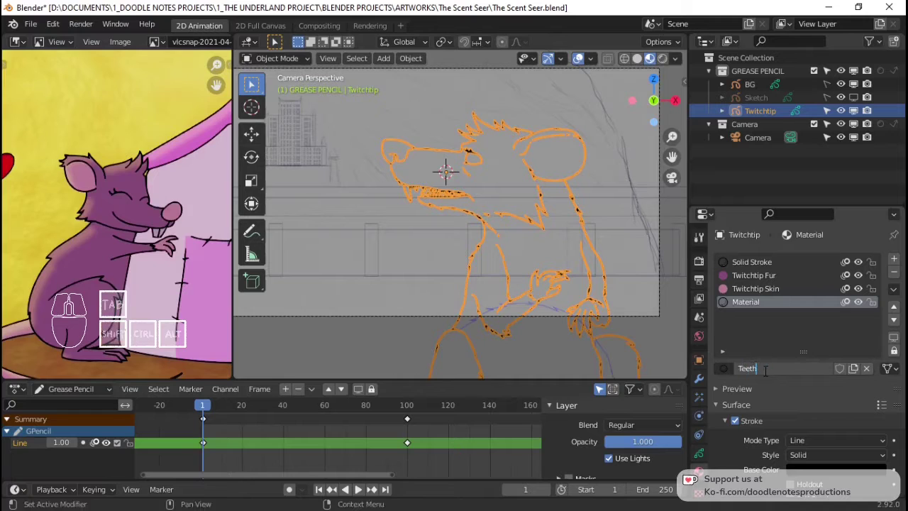
pyautogui.press('Return')
# Step: Turn off the Teeth material's stroke, enable its fill with a pale yellow colour, and save the file
pyautogui.scroll(-3, 762, 376)
pyautogui.click(735, 341)
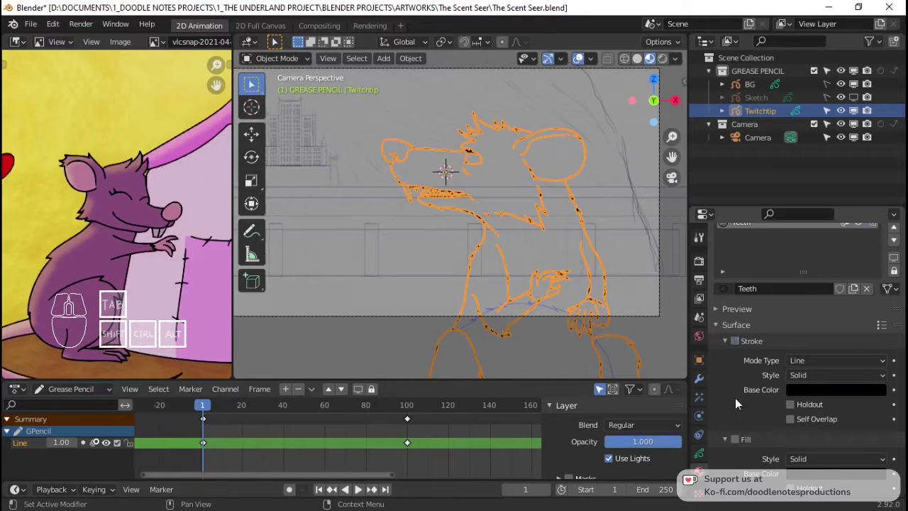
pyautogui.click(735, 439)
pyautogui.click(829, 473)
pyautogui.moveTo(876, 342); pyautogui.dragTo(877, 284)
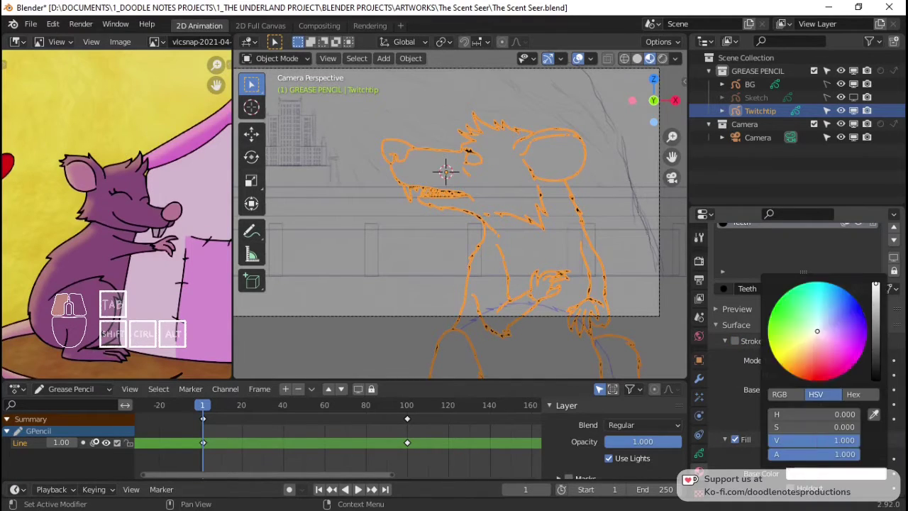
pyautogui.moveTo(820, 349); pyautogui.dragTo(807, 340)
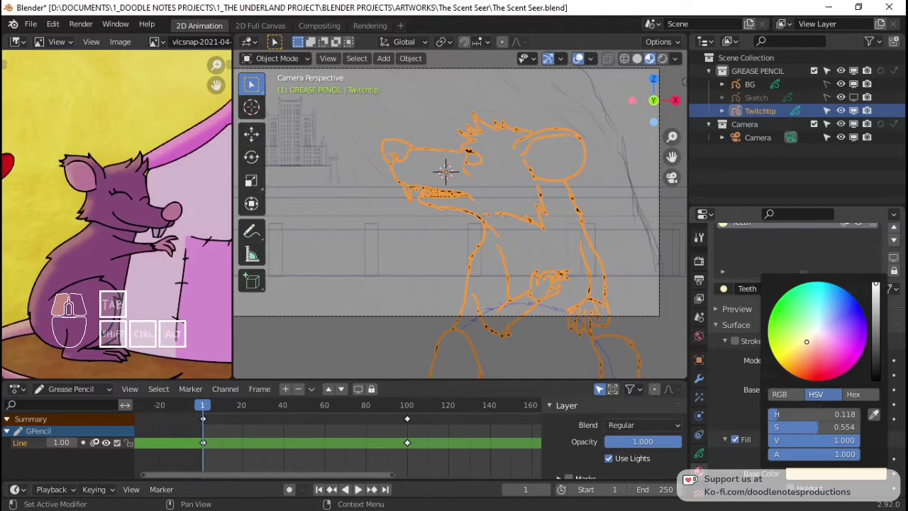
pyautogui.moveTo(805, 342); pyautogui.dragTo(803, 343)
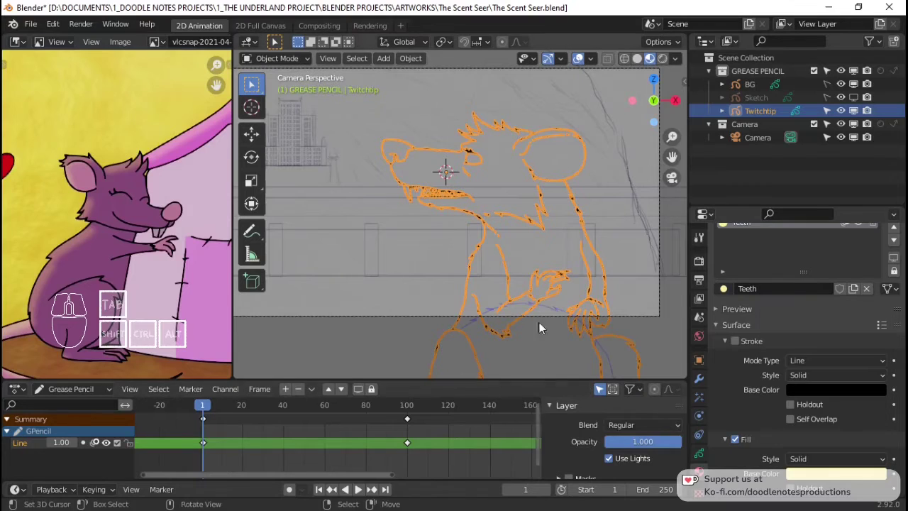
pyautogui.hotkey('ctrl', 's')
# Step: Add a fifth material slot to Twitchtip with a new material named Eyes
pyautogui.scroll(-2, 545, 280)
pyautogui.keyDown('shift'); pyautogui.moveTo(545, 280); pyautogui.dragTo(486, 269, button='middle'); pyautogui.keyUp('shift')
pyautogui.scroll(2, 487, 264)
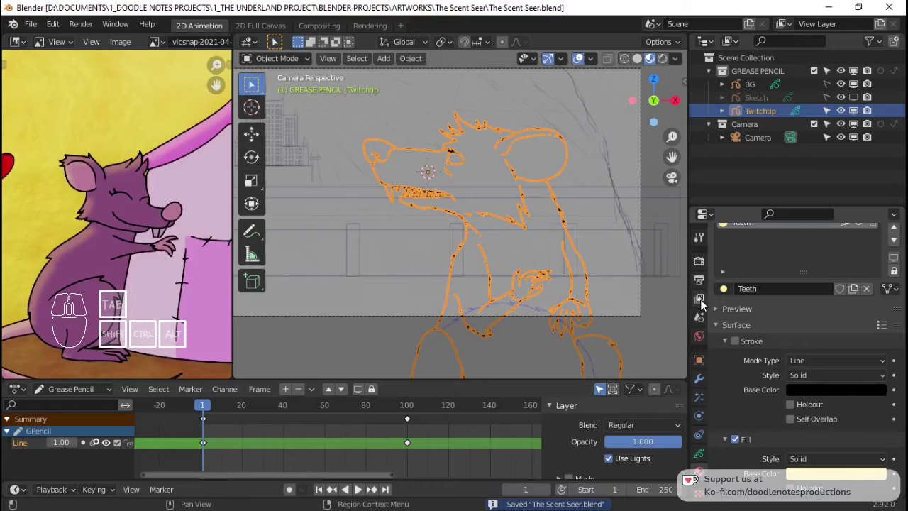
pyautogui.scroll(5, 794, 340)
pyautogui.click(776, 312)
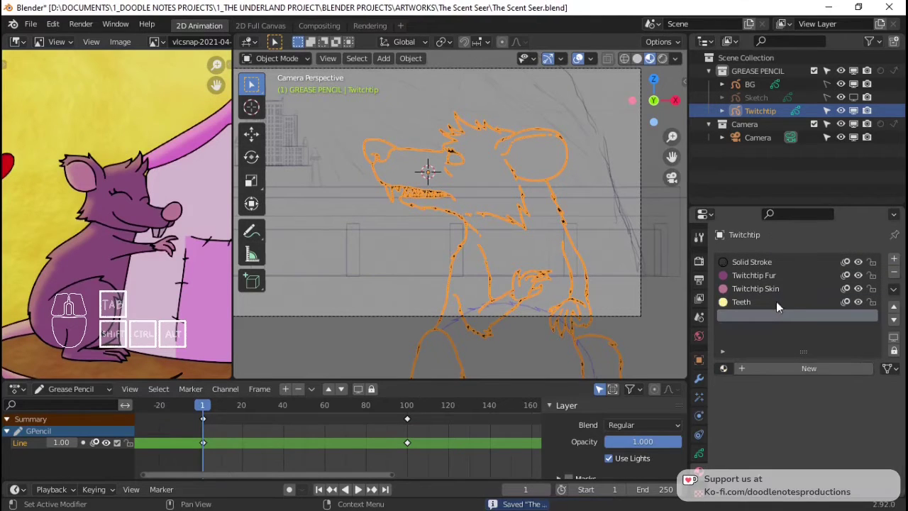
pyautogui.click(780, 367)
pyautogui.doubleClick(776, 367)
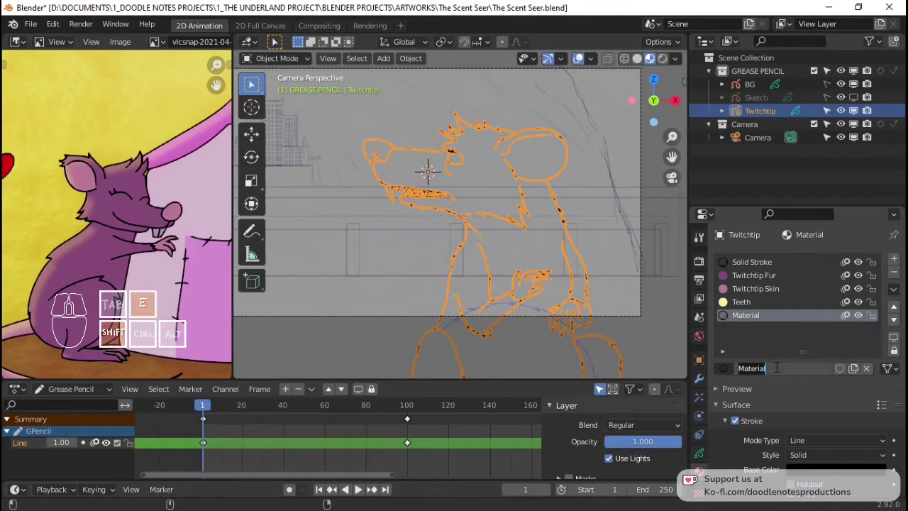
pyautogui.write('Eyes')
pyautogui.press('Return')
# Step: Turn off the Eyes material's stroke, enable its fill with a nearly black dark red, and save the file
pyautogui.scroll(-3, 753, 412)
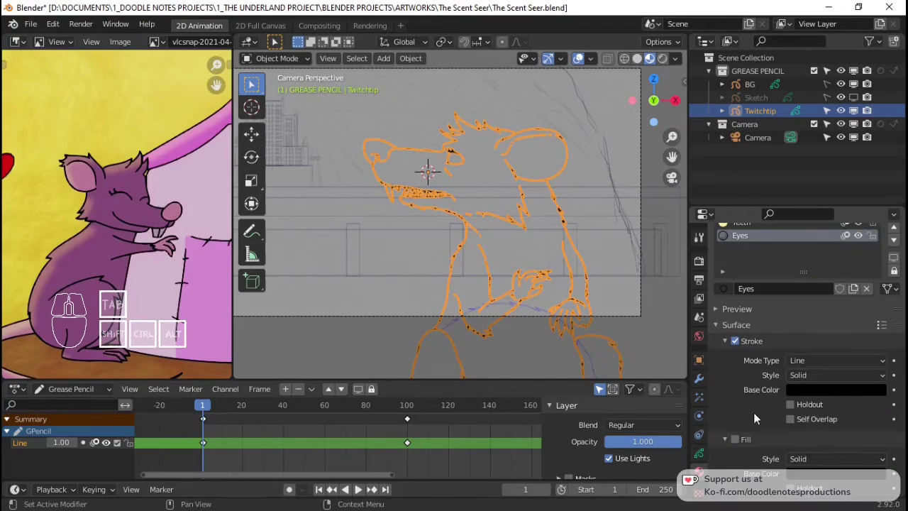
pyautogui.click(837, 477)
pyautogui.moveTo(878, 381)
pyautogui.mouseDown()
pyautogui.moveTo(878, 339)
pyautogui.moveTo(878, 377)
pyautogui.mouseUp()
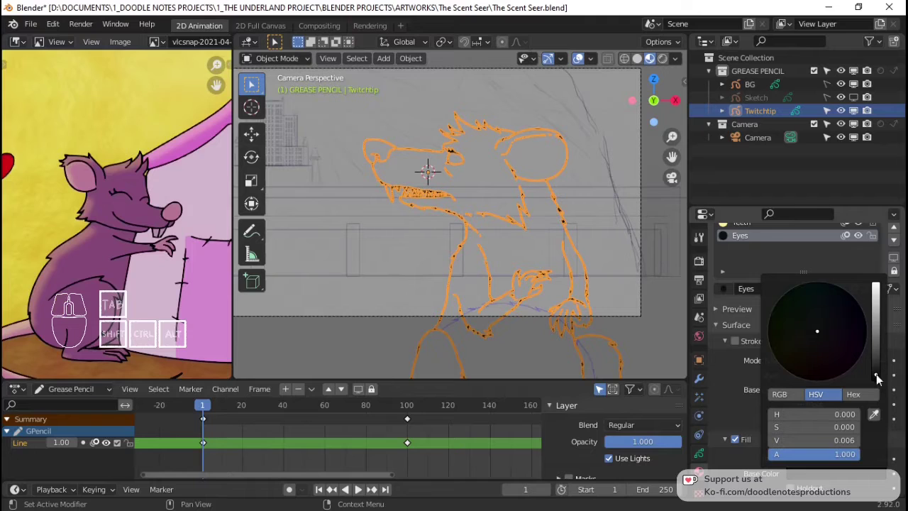
pyautogui.click(826, 357)
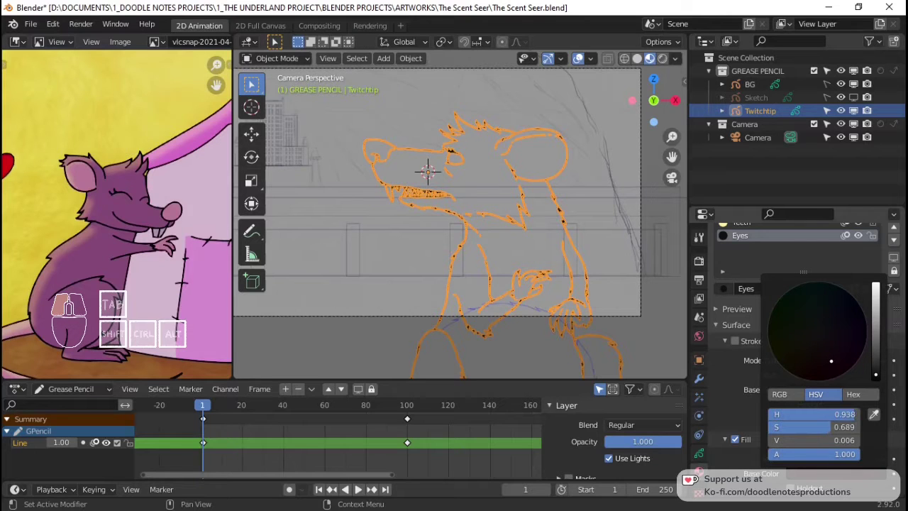
pyautogui.moveTo(879, 376); pyautogui.dragTo(880, 377)
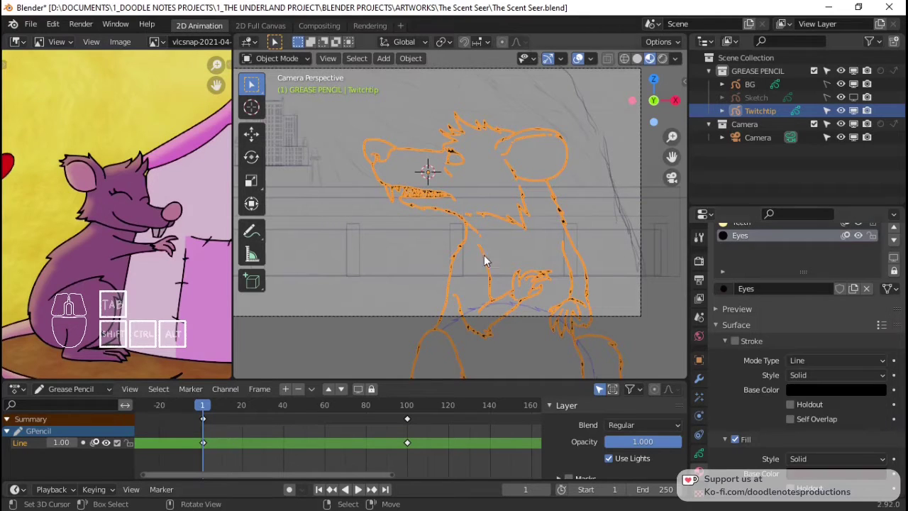
pyautogui.hotkey('ctrl', 's')
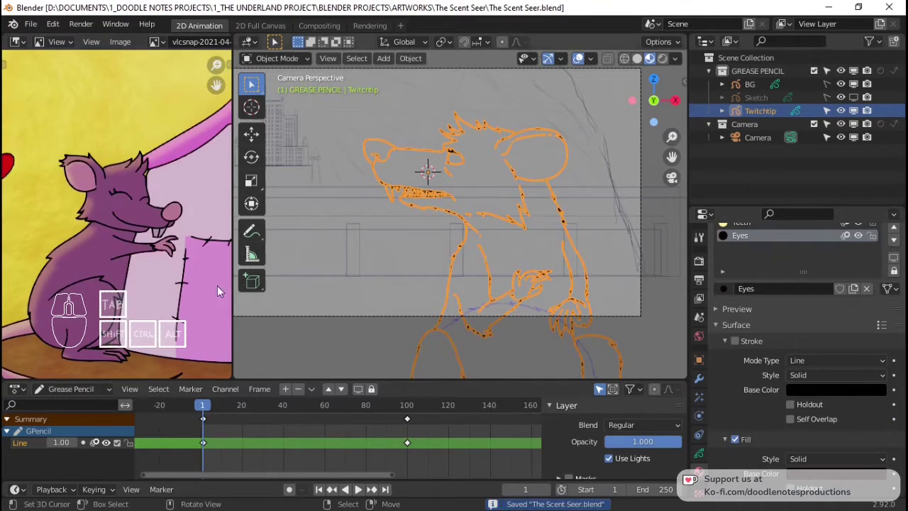
pyautogui.scroll(-5, 217, 285)
pyautogui.scroll(4, 474, 227)
pyautogui.scroll(-3, 534, 249)
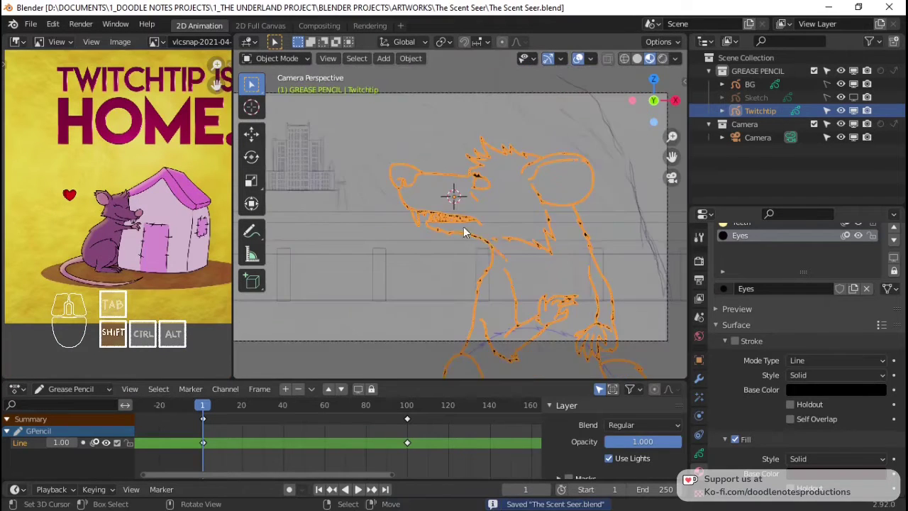
pyautogui.scroll(2, 463, 226)
pyautogui.scroll(3, 505, 280)
pyautogui.scroll(-5, 517, 283)
pyautogui.scroll(3, 517, 283)
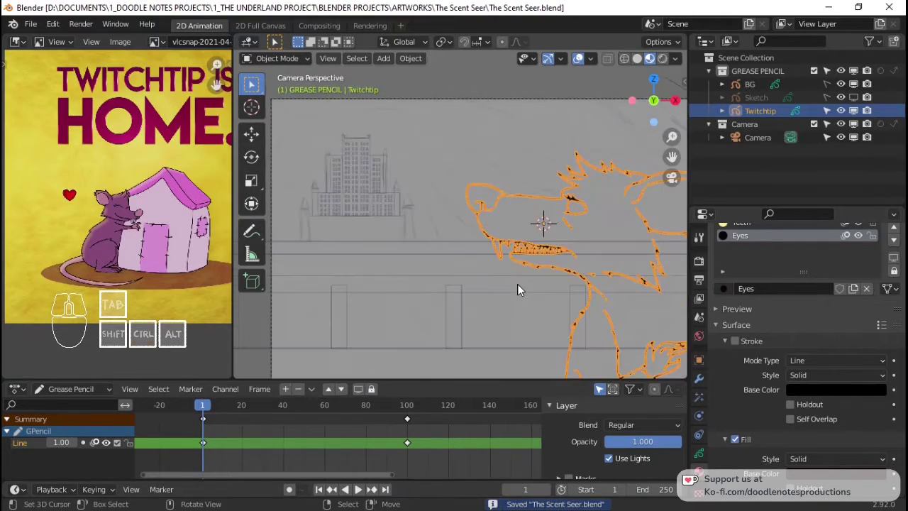
pyautogui.scroll(-3, 560, 281)
pyautogui.keyDown('ctrl'); pyautogui.scroll(2, 560, 282); pyautogui.keyUp('ctrl')
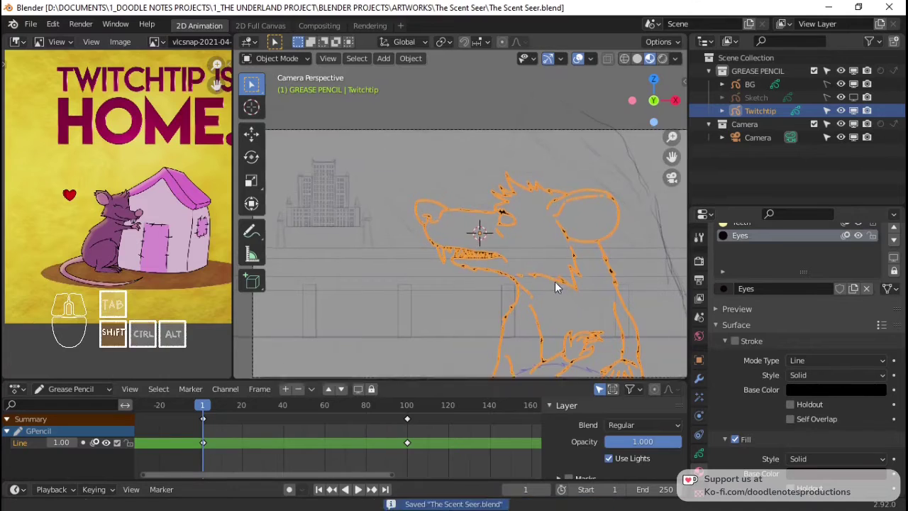
pyautogui.keyDown('shift'); pyautogui.scroll(-1, 538, 273); pyautogui.keyUp('shift')
pyautogui.scroll(2, 521, 258)
pyautogui.scroll(-3, 517, 248)
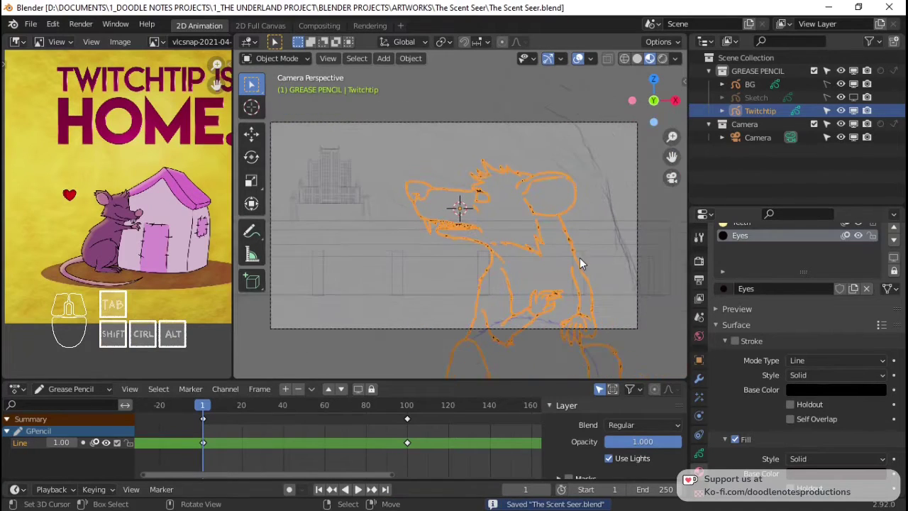
# Step: Add a new grease pencil layer to Twitchtip, move it below the Line layer, and rename it Fill
pyautogui.scroll(3, 817, 324)
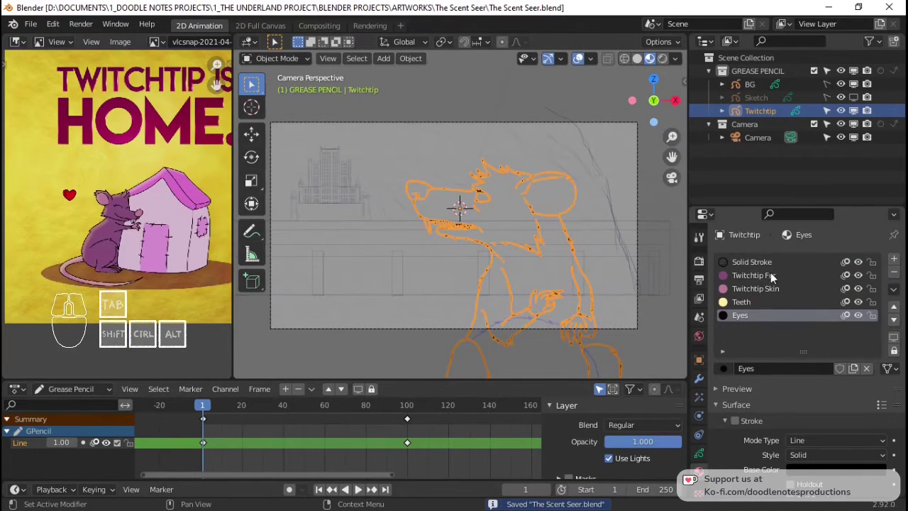
pyautogui.click(700, 454)
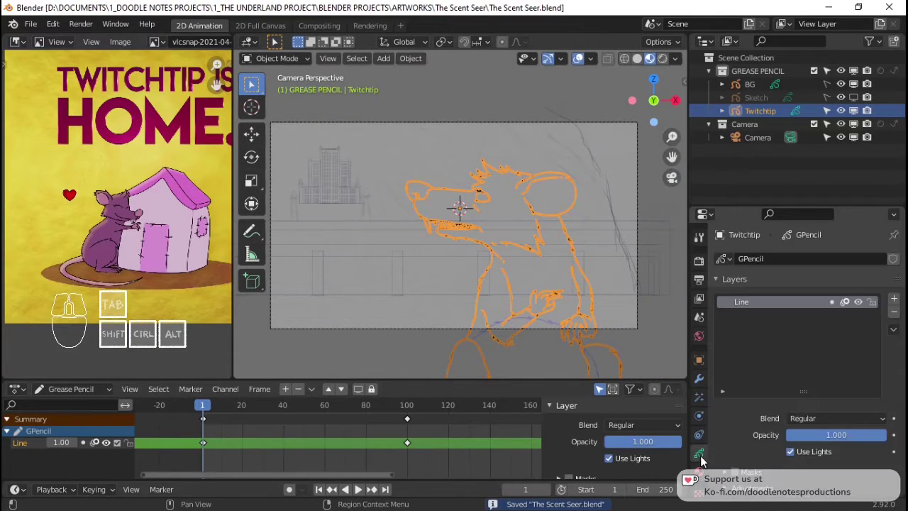
pyautogui.click(894, 299)
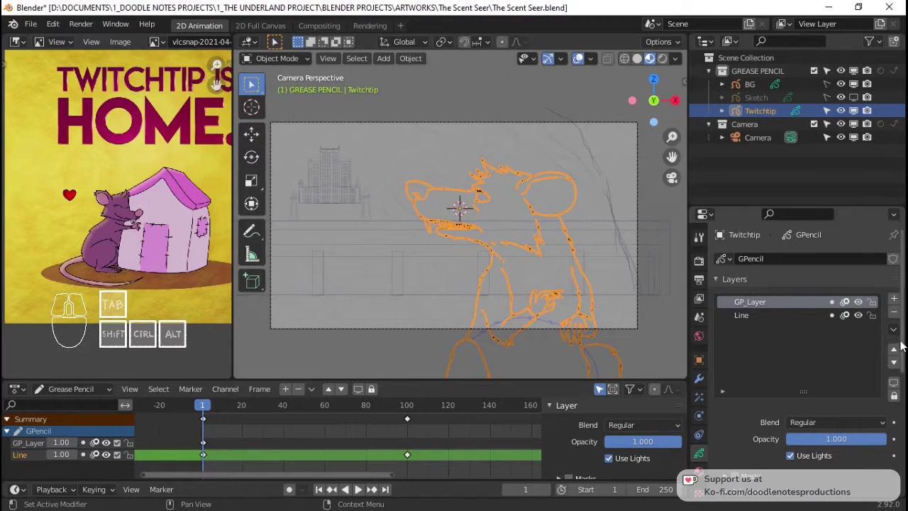
pyautogui.click(893, 362)
pyautogui.doubleClick(759, 316)
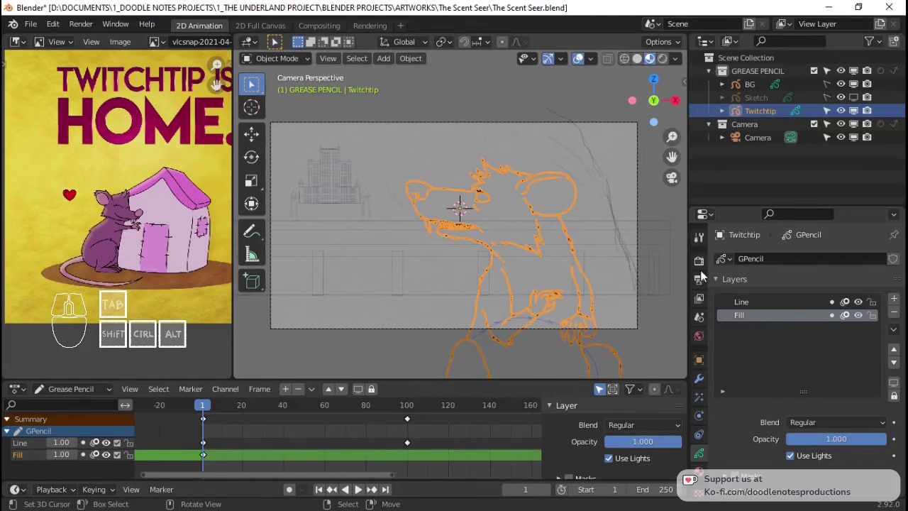
# Step: Switch from the camera view to the front orthographic view and frame the whole Twitchtip drawing, including tail and feet
pyautogui.scroll(4, 489, 273)
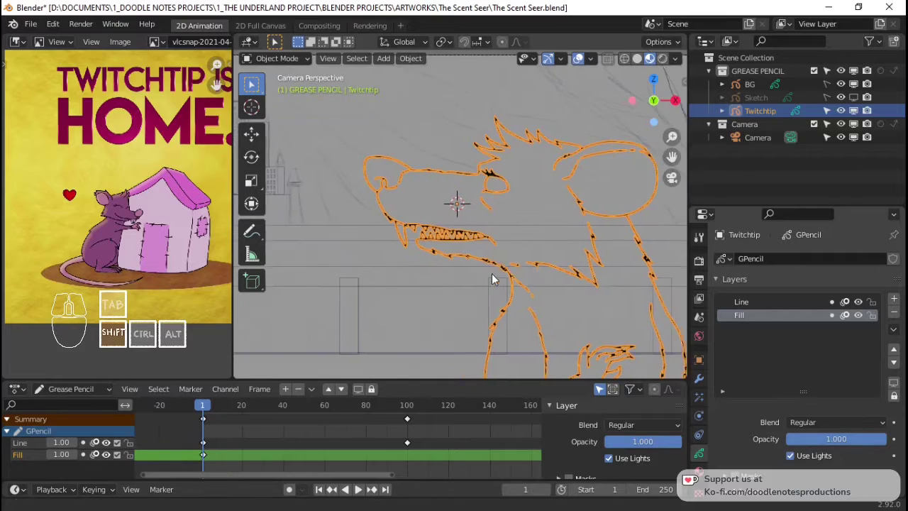
pyautogui.scroll(-4, 491, 261)
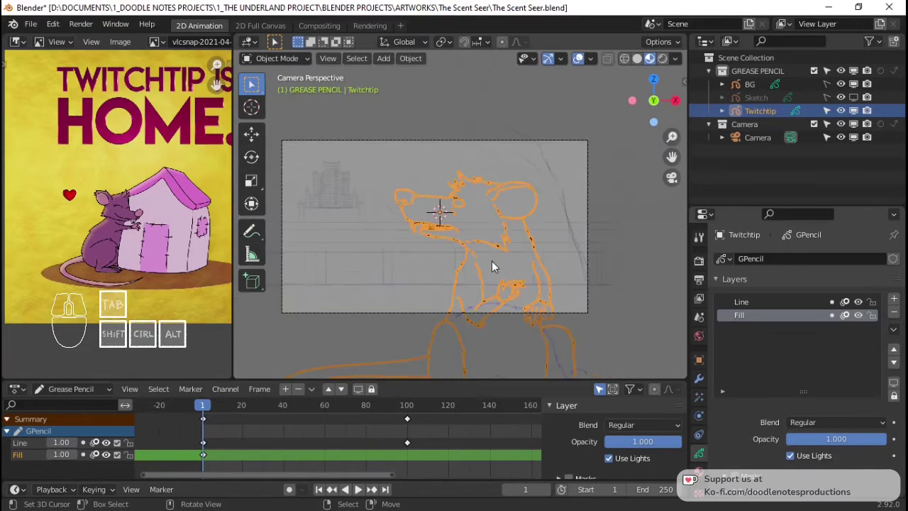
pyautogui.press('KP_1')
pyautogui.scroll(-1, 491, 260)
pyautogui.keyDown('shift'); pyautogui.moveTo(588, 286); pyautogui.dragTo(541, 231, button='middle'); pyautogui.keyUp('shift')
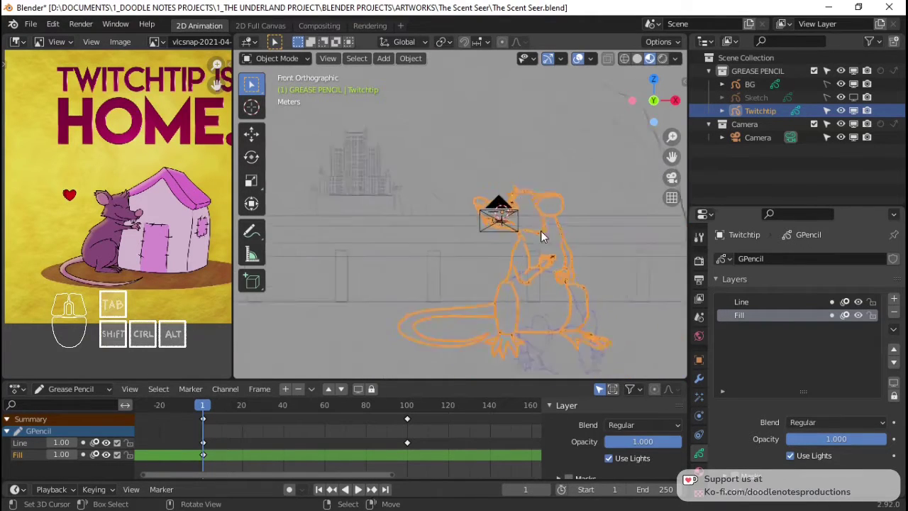
# Step: Hide the Camera collection in the viewport and save the file
pyautogui.click(840, 124)
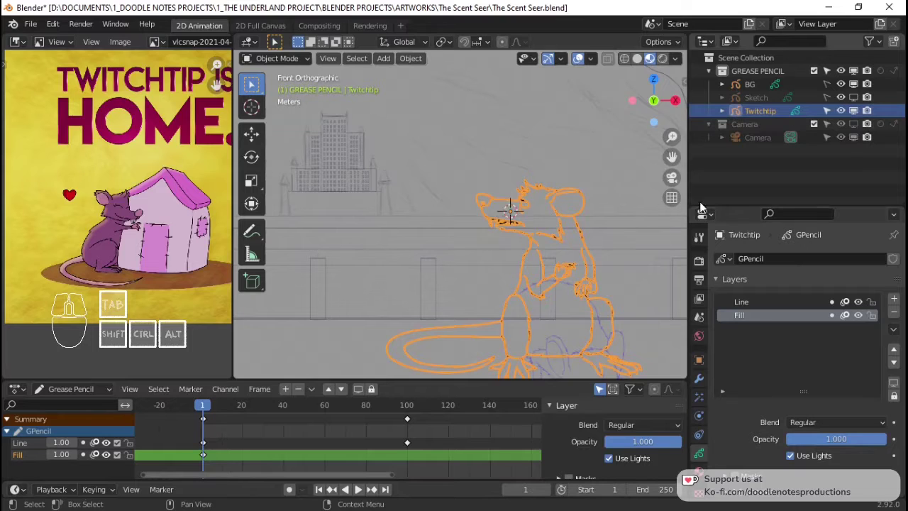
pyautogui.scroll(6, 497, 240)
pyautogui.hotkey('ctrl', 's')
pyautogui.scroll(-6, 567, 261)
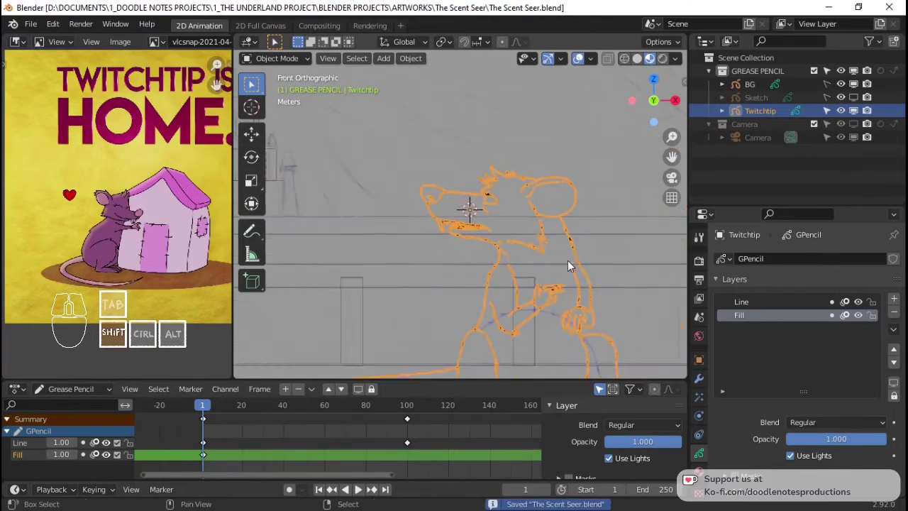
# Step: Switch Twitchtip to Draw mode, extend the 3D viewport over the reference image area, and save the file
pyautogui.scroll(6, 467, 211)
pyautogui.scroll(4, 418, 190)
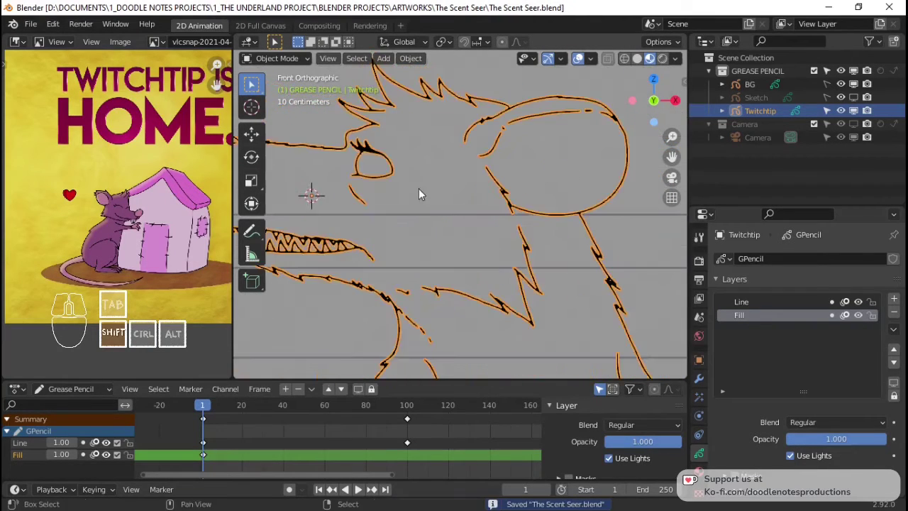
pyautogui.keyDown('shift'); pyautogui.moveTo(419, 190); pyautogui.dragTo(542, 225, button='middle'); pyautogui.keyUp('shift')
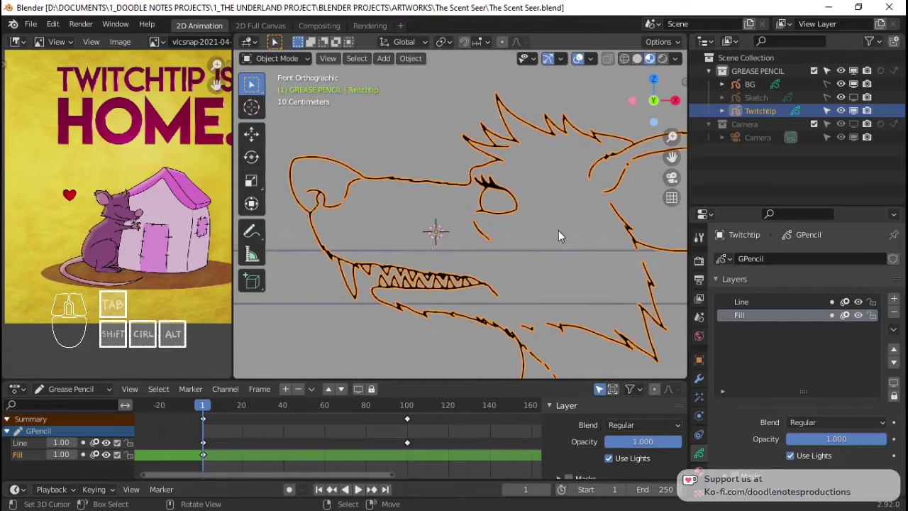
pyautogui.scroll(-1, 439, 241)
pyautogui.hotkey('ctrl', 'Tab')
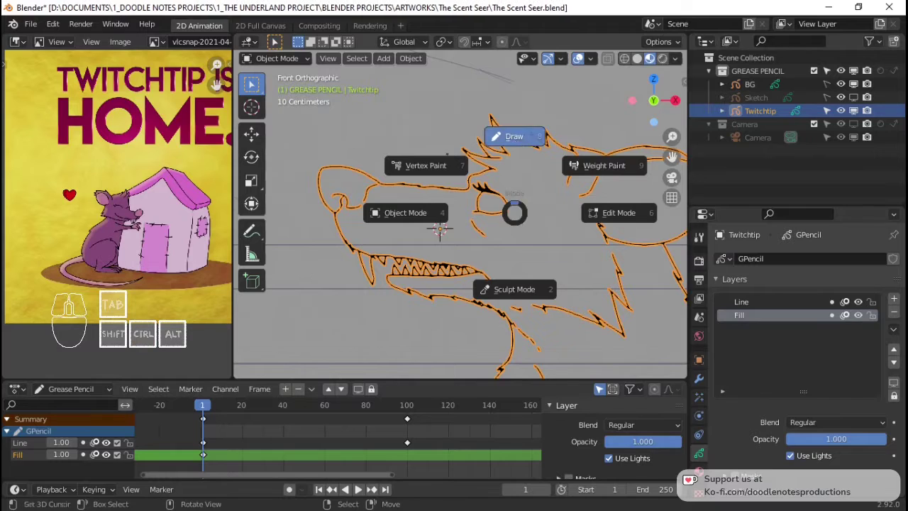
pyautogui.click(515, 141)
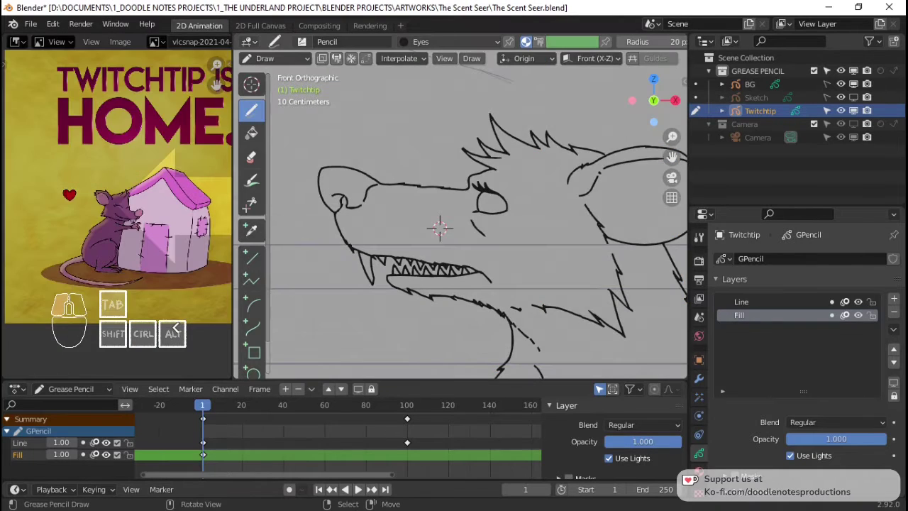
pyautogui.scroll(-4, 323, 227)
pyautogui.scroll(2, 329, 224)
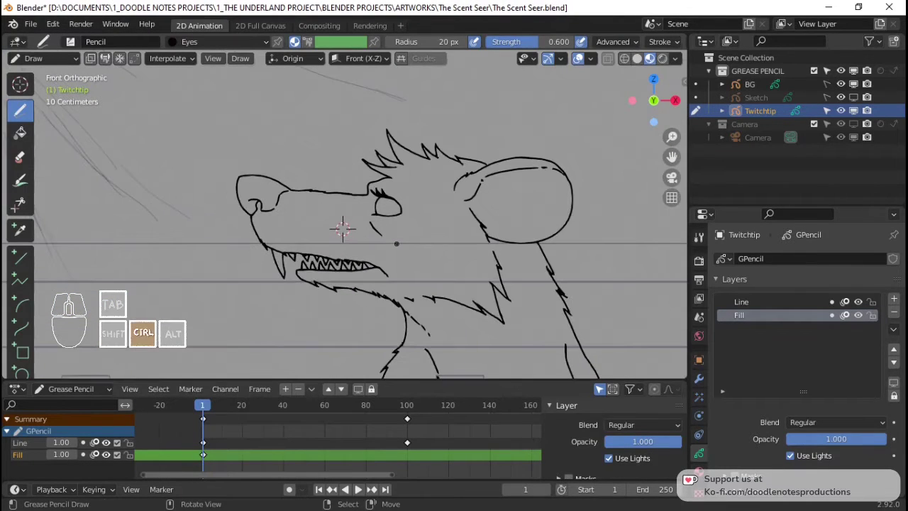
pyautogui.hotkey('ctrl', 's')
pyautogui.scroll(2, 332, 234)
pyautogui.keyDown('shift'); pyautogui.moveTo(369, 269); pyautogui.dragTo(280, 236, button='middle'); pyautogui.keyUp('shift')
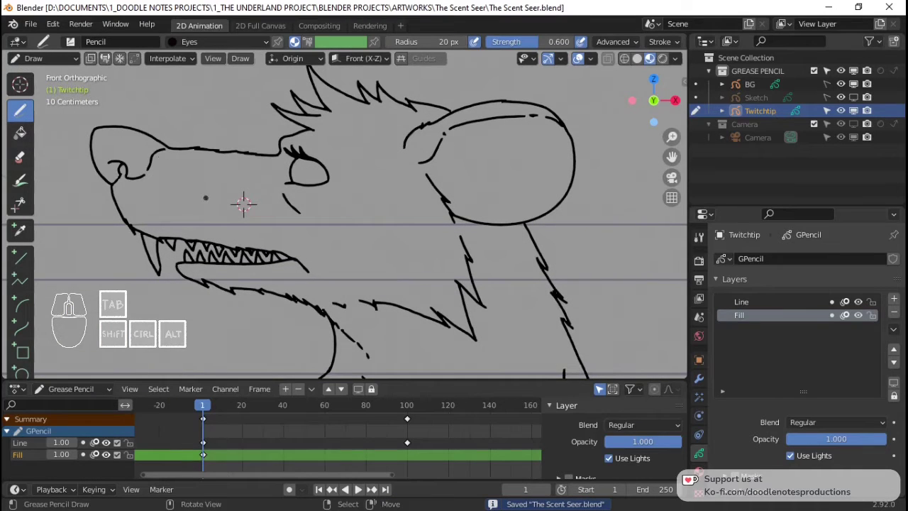
# Step: Activate the grease pencil Fill tool and make Twitchtip Fur the active material for filling the drawing
pyautogui.click(21, 135)
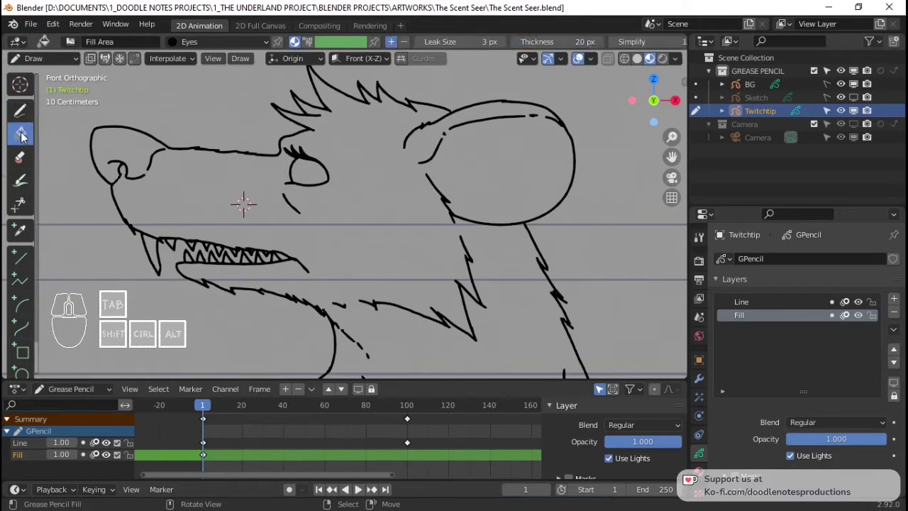
pyautogui.scroll(-6, 341, 210)
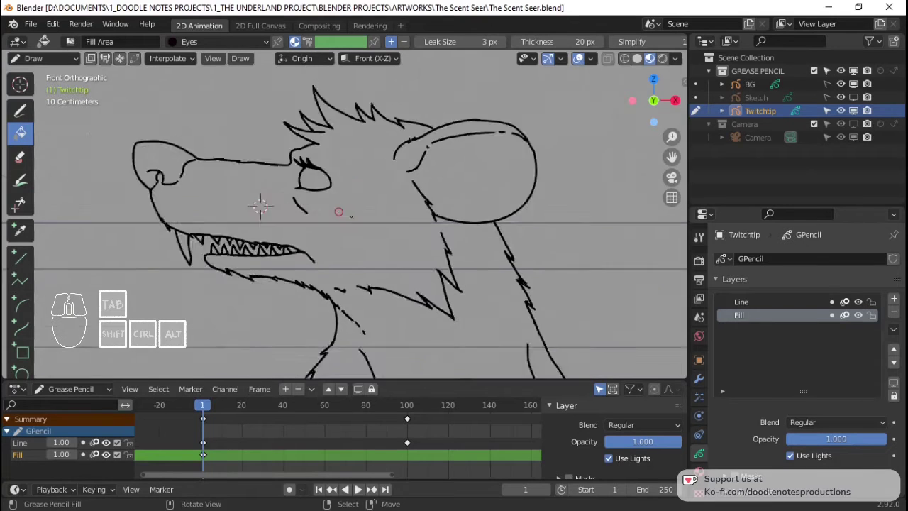
pyautogui.keyDown('shift'); pyautogui.moveTo(369, 284); pyautogui.dragTo(397, 228, button='middle'); pyautogui.keyUp('shift')
pyautogui.scroll(1, 399, 221)
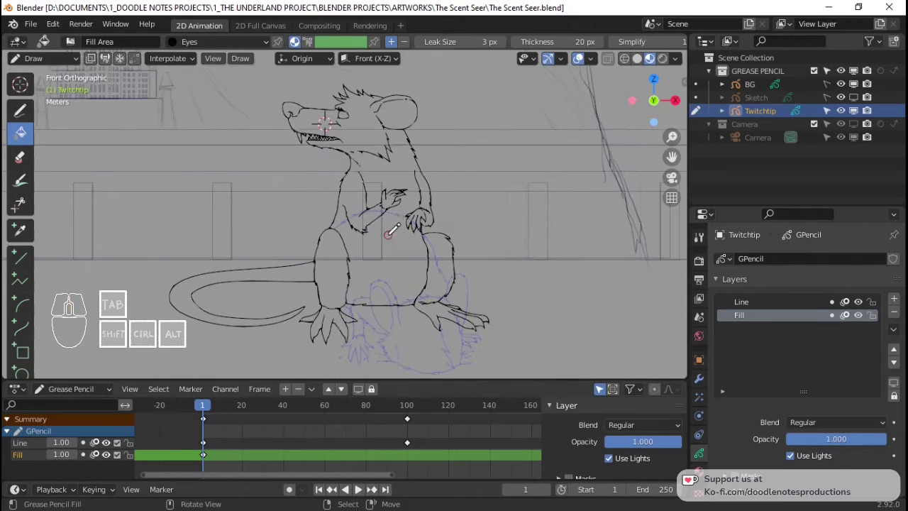
pyautogui.click(388, 235)
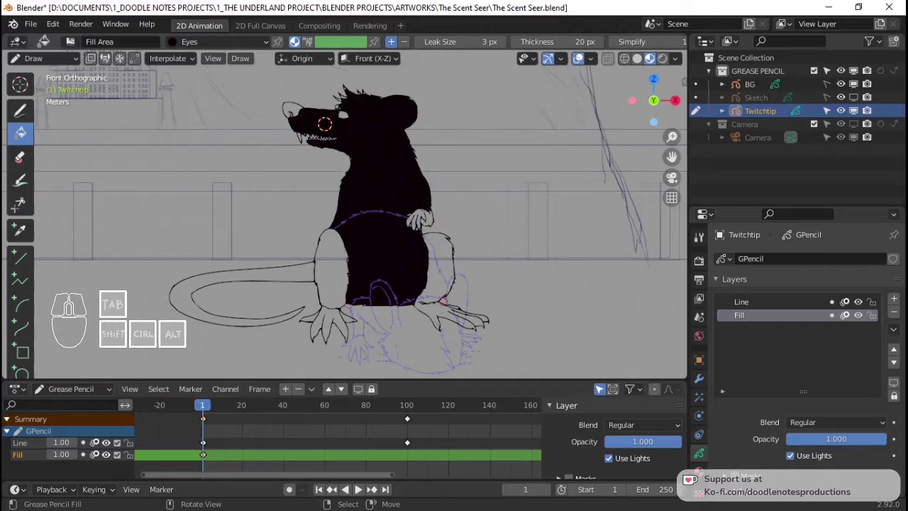
pyautogui.hotkey('ctrl', 'z')
pyautogui.click(698, 471)
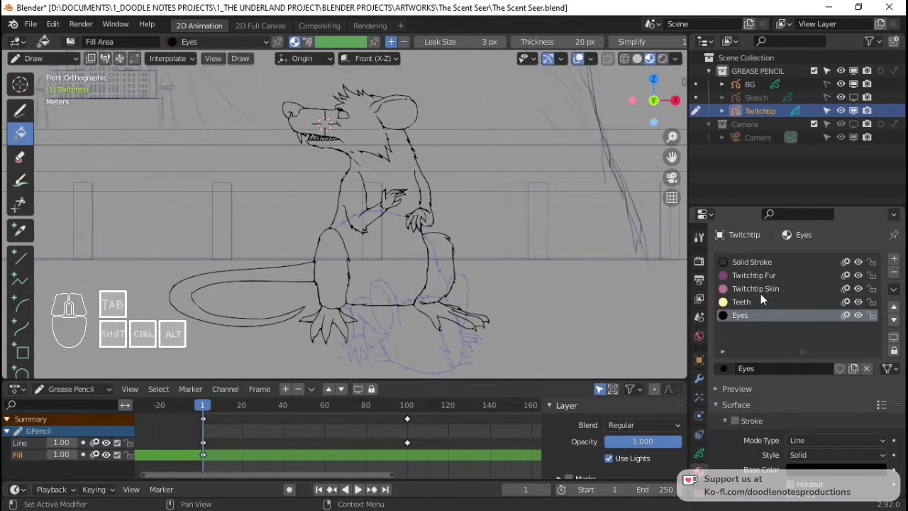
pyautogui.click(767, 276)
# Step: Try filling Twitchtip's body and both hind legs with Twitchtip Fur, inspect the covered areas, and undo the fills
pyautogui.click(367, 249)
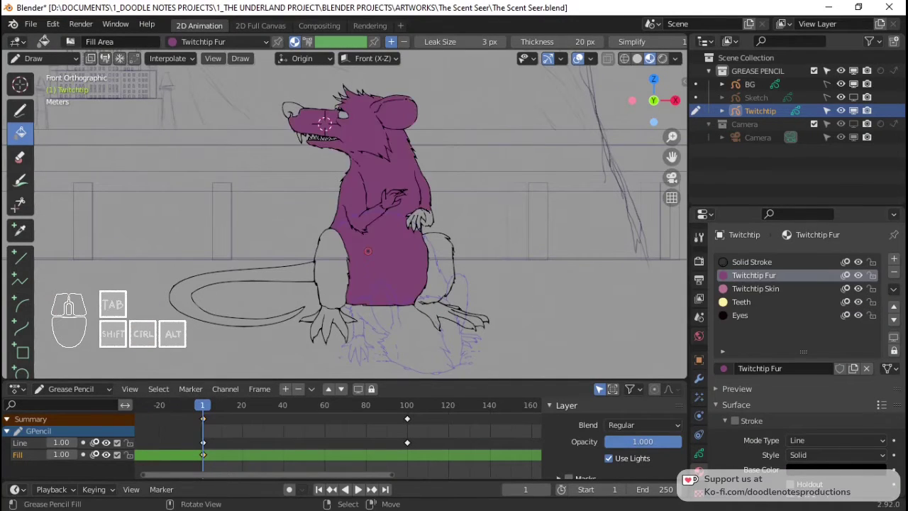
pyautogui.click(327, 270)
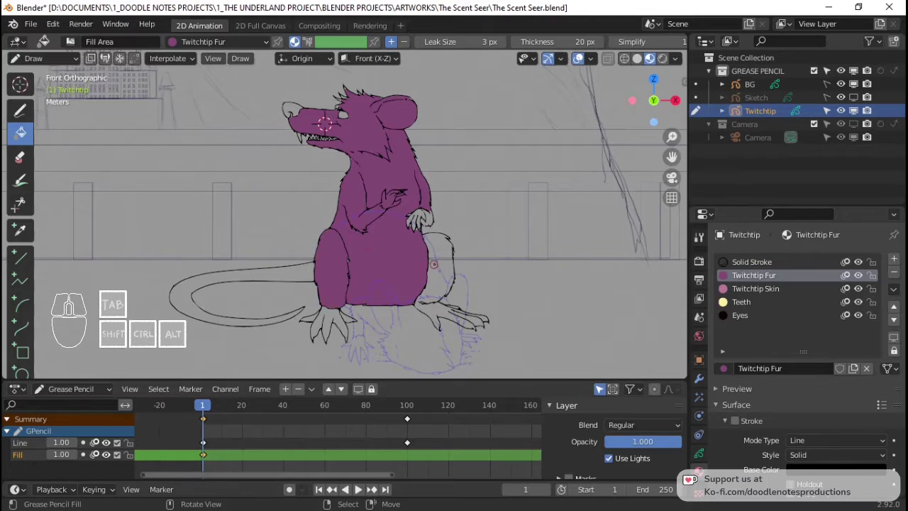
pyautogui.click(442, 263)
pyautogui.scroll(4, 379, 248)
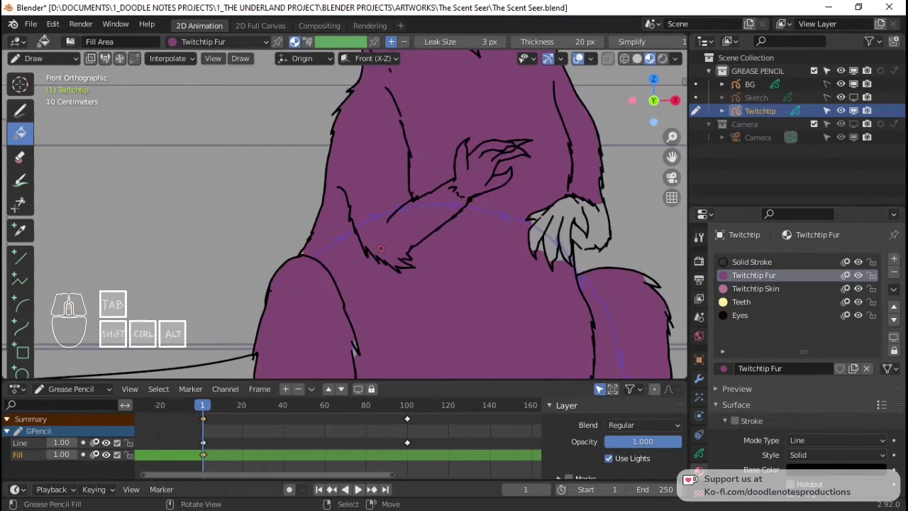
pyautogui.scroll(-3, 379, 248)
pyautogui.scroll(3, 321, 105)
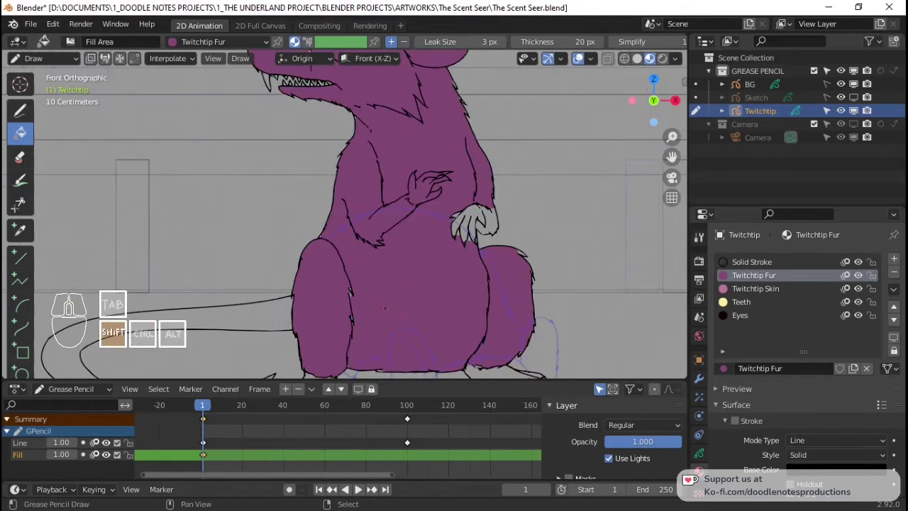
pyautogui.scroll(-3, 314, 101)
pyautogui.scroll(-2, 314, 101)
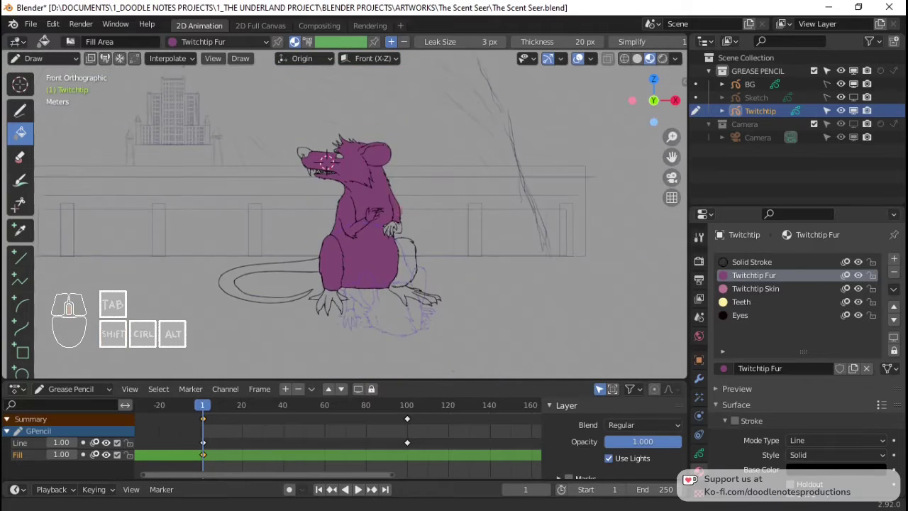
pyautogui.scroll(2, 312, 114)
pyautogui.hotkey('ctrl', 'z')
pyautogui.hotkey('ctrl', 'z')
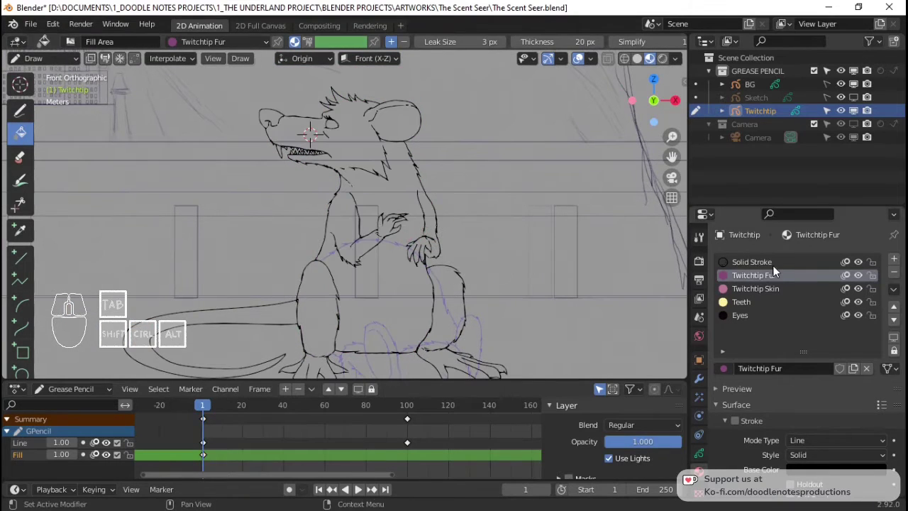
# Step: Set the Fill brush's leak size to 1 px, test it on Twitchtip's body, and undo the fill
pyautogui.click(699, 236)
pyautogui.scroll(-4, 846, 361)
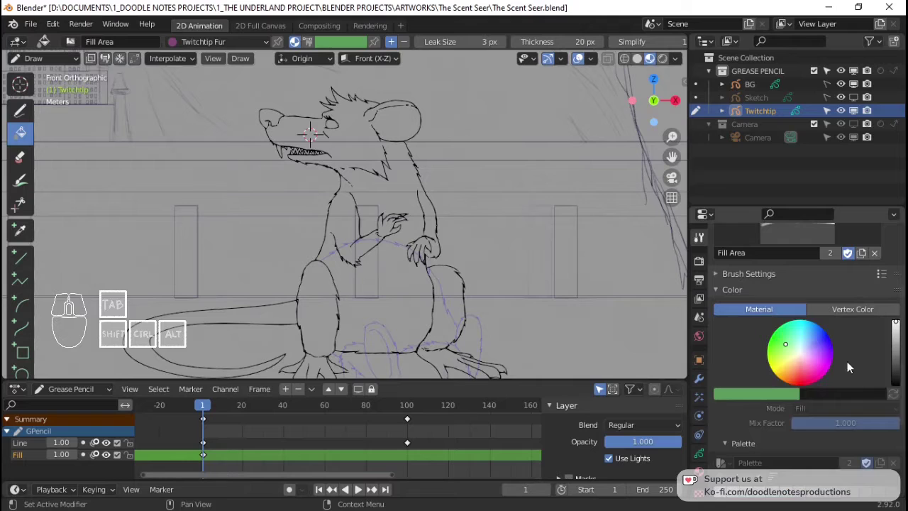
pyautogui.click(752, 273)
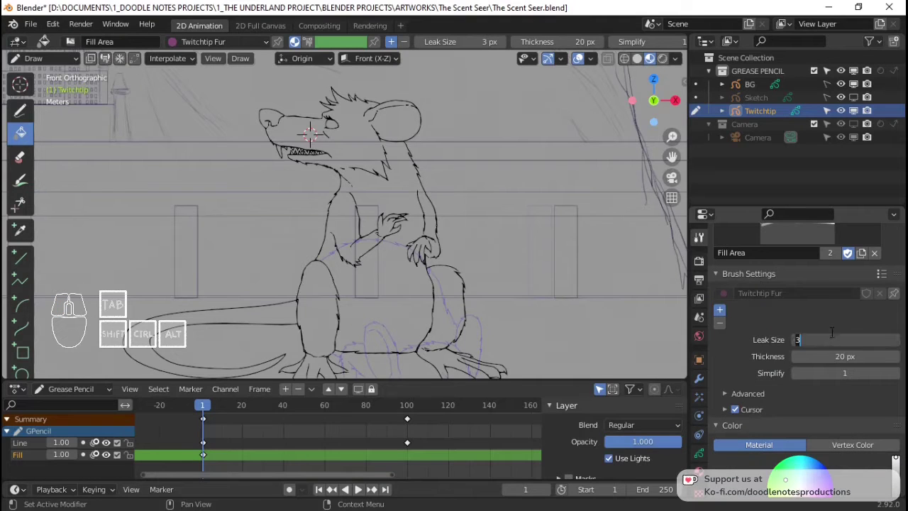
pyautogui.click(377, 282)
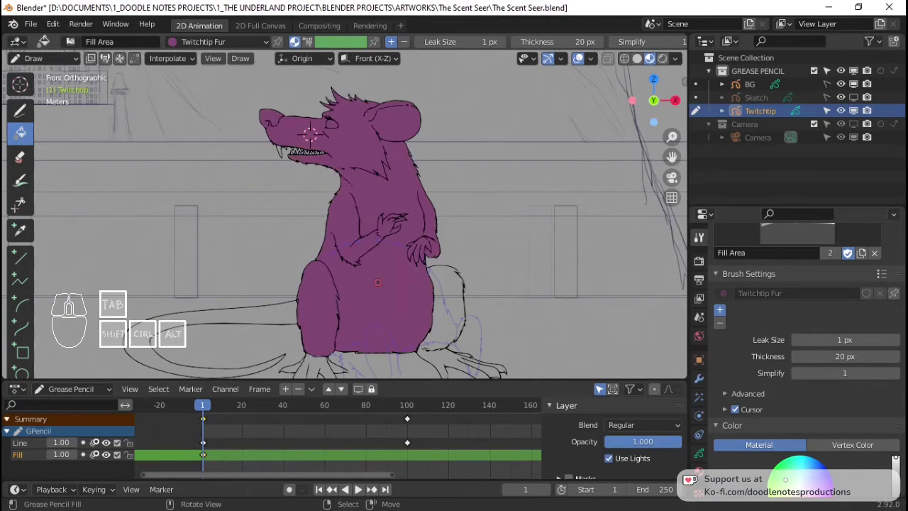
pyautogui.hotkey('ctrl', 'z')
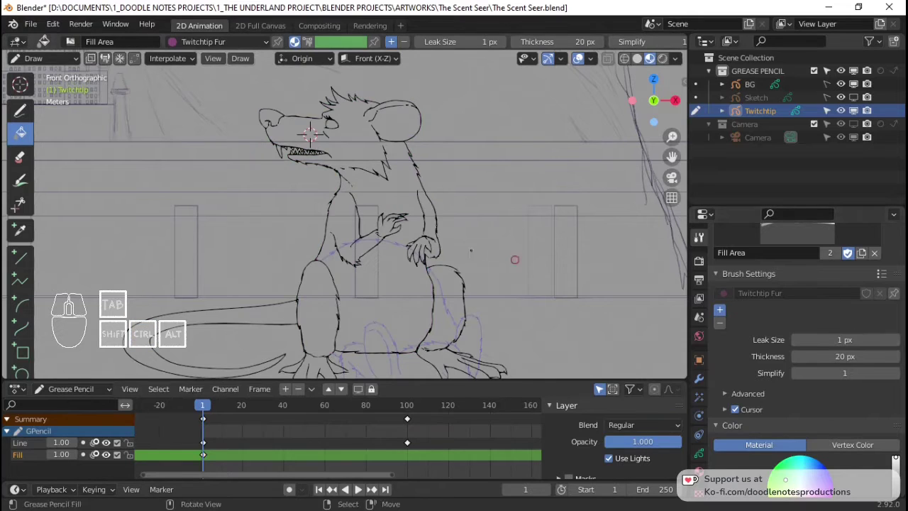
# Step: Try the fur fill zoomed in on the head and again with the whole rat in view, undoing both fills
pyautogui.scroll(4, 326, 249)
pyautogui.scroll(3, 304, 290)
pyautogui.click(307, 292)
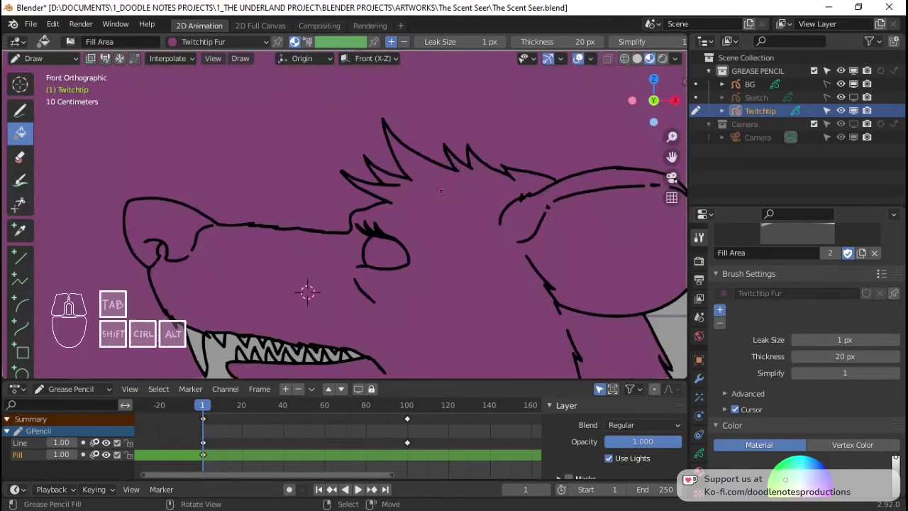
pyautogui.scroll(-6, 429, 210)
pyautogui.scroll(1, 431, 251)
pyautogui.hotkey('ctrl', 'z')
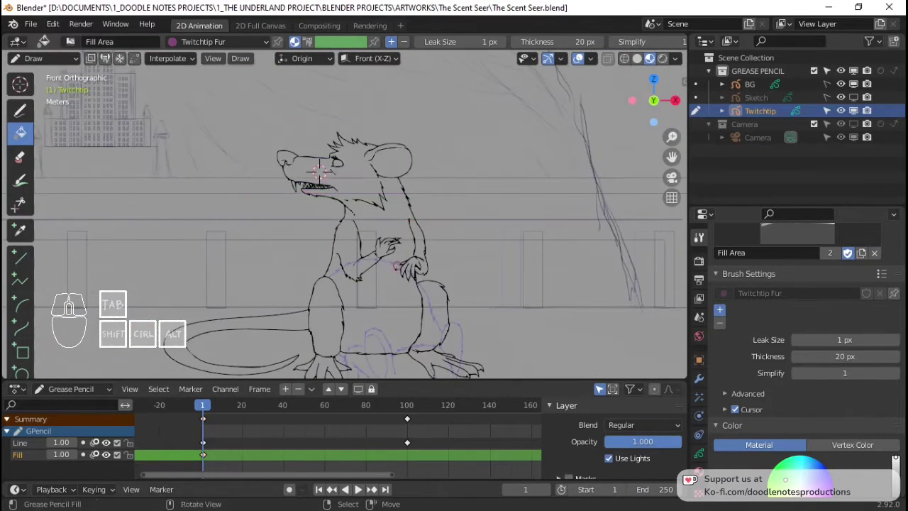
pyautogui.click(395, 283)
pyautogui.scroll(8, 319, 171)
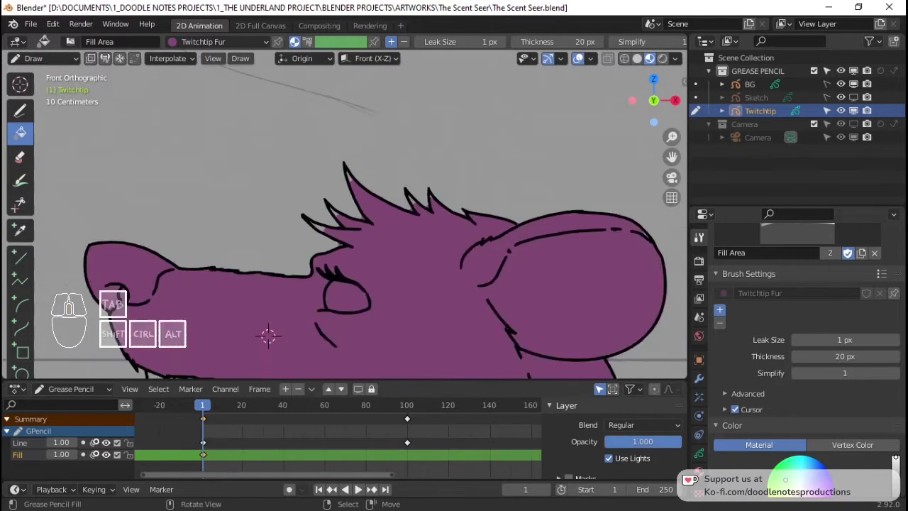
pyautogui.scroll(-8, 293, 200)
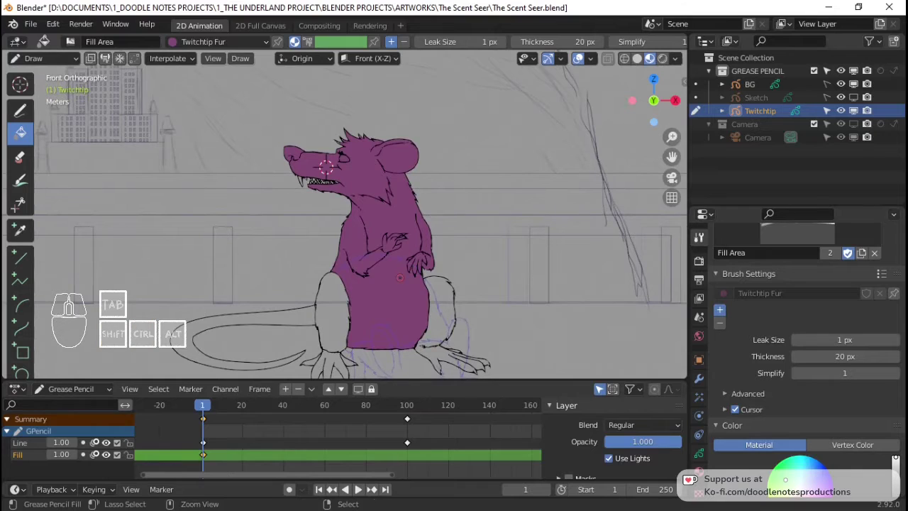
pyautogui.hotkey('ctrl', 'z')
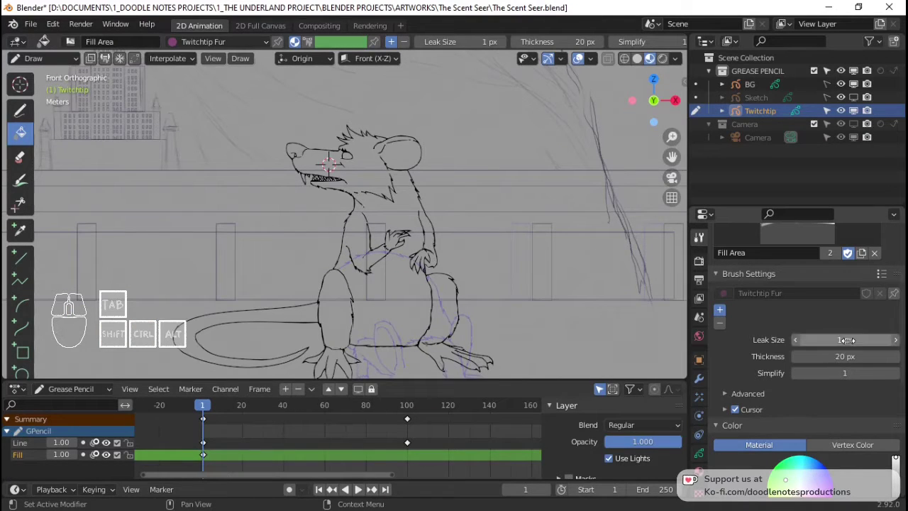
# Step: Set the Fill brush's leak size to 0 px and fill Twitchtip's body and both hind legs with Twitchtip Fur
pyautogui.write('0')
pyautogui.press('Return')
pyautogui.click(328, 164)
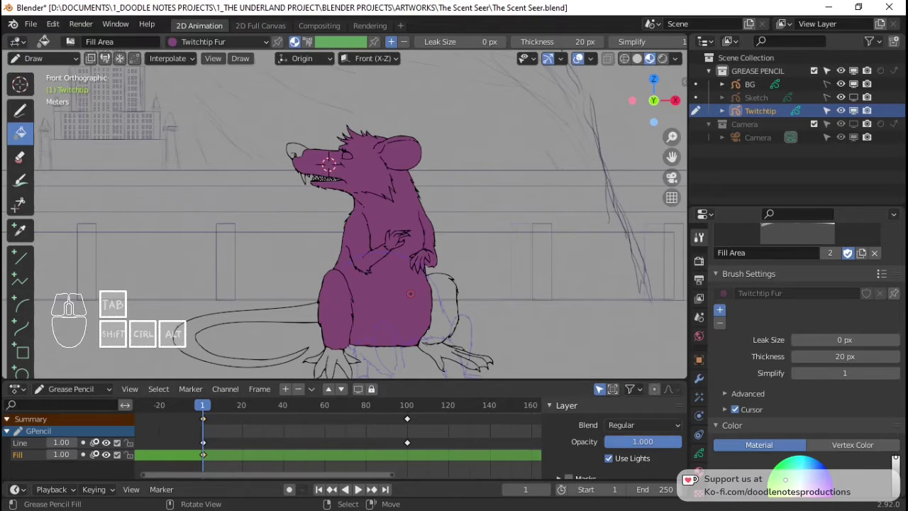
pyautogui.keyDown('ctrl'); pyautogui.moveTo(328, 164); pyautogui.dragTo(299, 65, button='middle'); pyautogui.keyUp('ctrl')
pyautogui.scroll(-1, 299, 65)
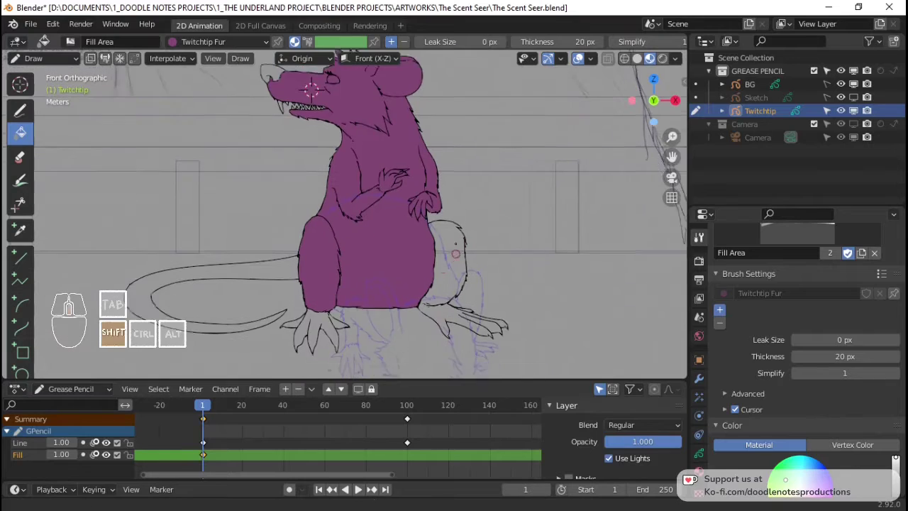
pyautogui.click(443, 252)
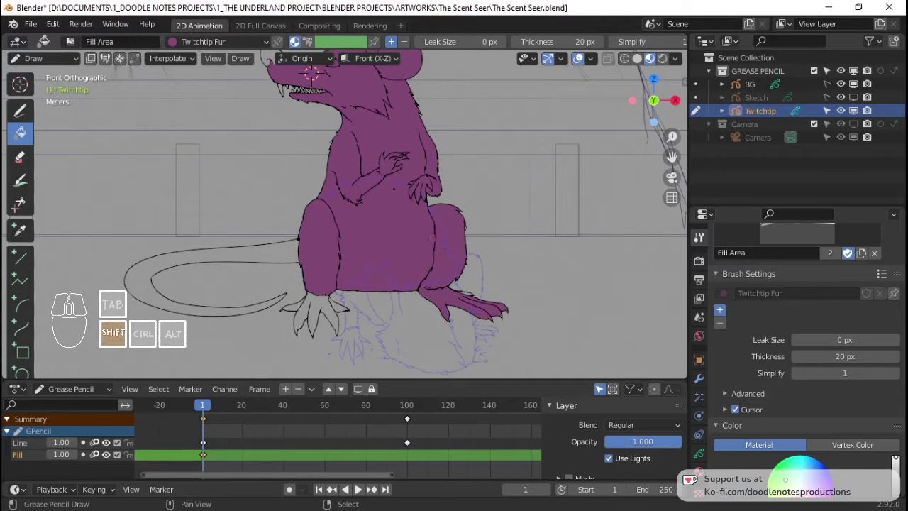
# Step: Switch Twitchtip to Edit Mode and move the fur fill's points toward the tip of the lowest hair tuft on the head
pyautogui.keyDown('shift'); pyautogui.moveTo(393, 189); pyautogui.dragTo(394, 263, button='middle'); pyautogui.keyUp('shift')
pyautogui.scroll(2, 316, 94)
pyautogui.keyDown('shift'); pyautogui.moveTo(319, 89); pyautogui.dragTo(348, 229, button='middle'); pyautogui.keyUp('shift')
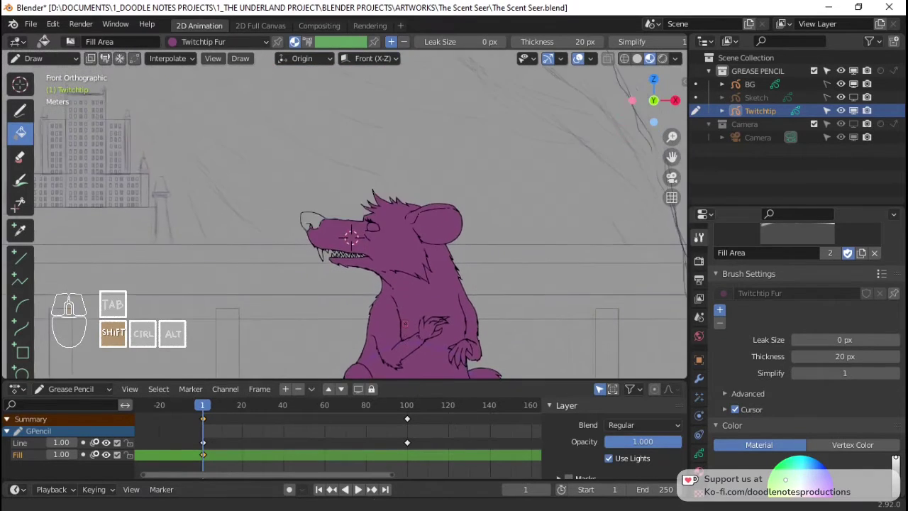
pyautogui.scroll(5, 348, 229)
pyautogui.scroll(2, 299, 287)
pyautogui.scroll(2, 371, 266)
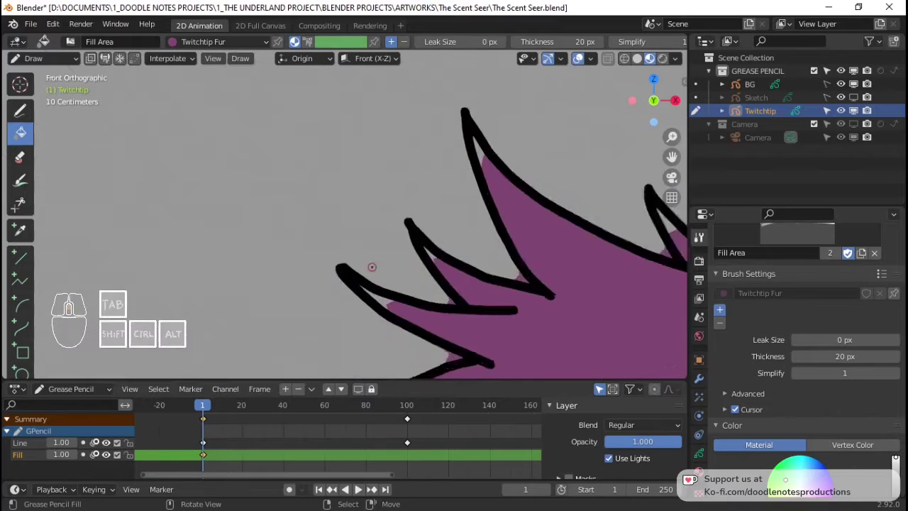
pyautogui.keyDown('shift'); pyautogui.moveTo(371, 266); pyautogui.dragTo(306, 285, button='middle'); pyautogui.keyUp('shift')
pyautogui.scroll(-1, 265, 373)
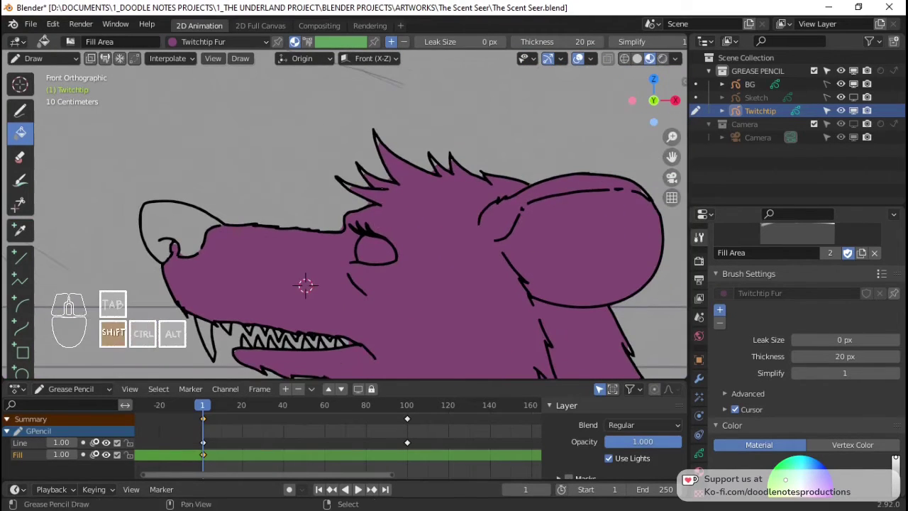
pyautogui.scroll(5, 306, 285)
pyautogui.press('Tab')
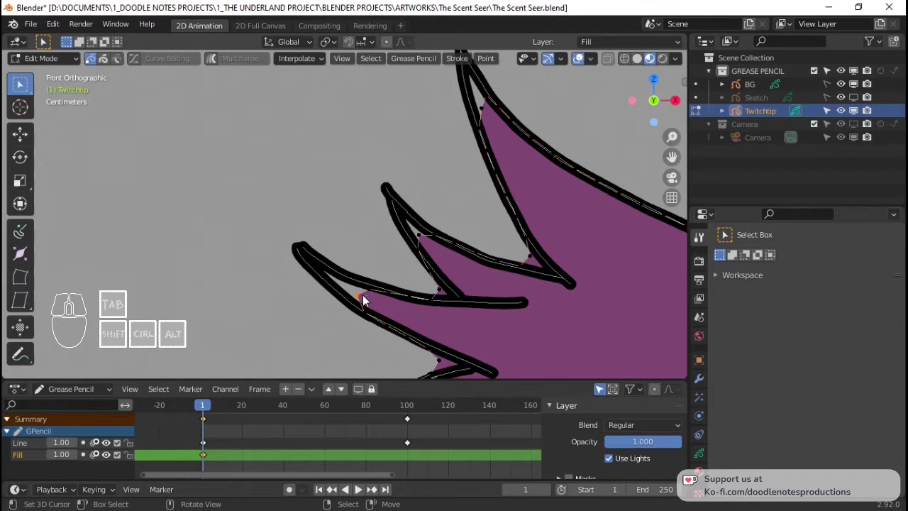
pyautogui.press('g')
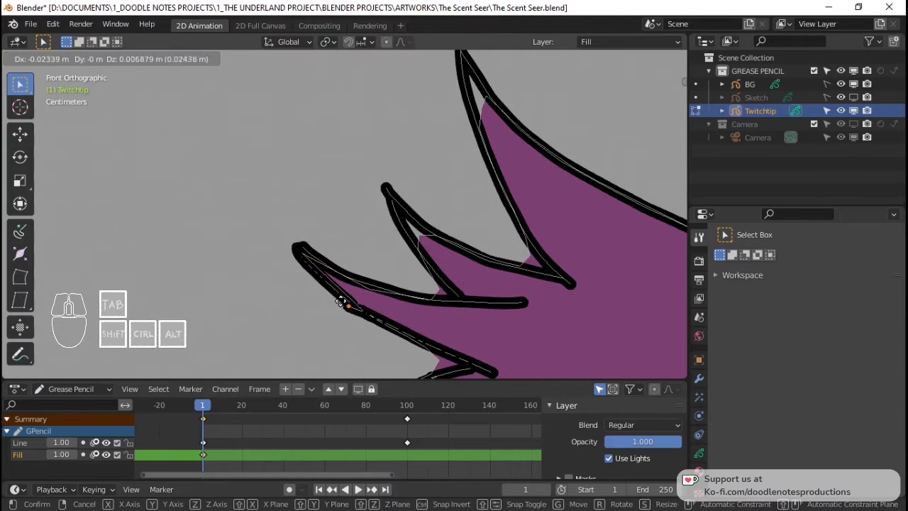
pyautogui.click(359, 309)
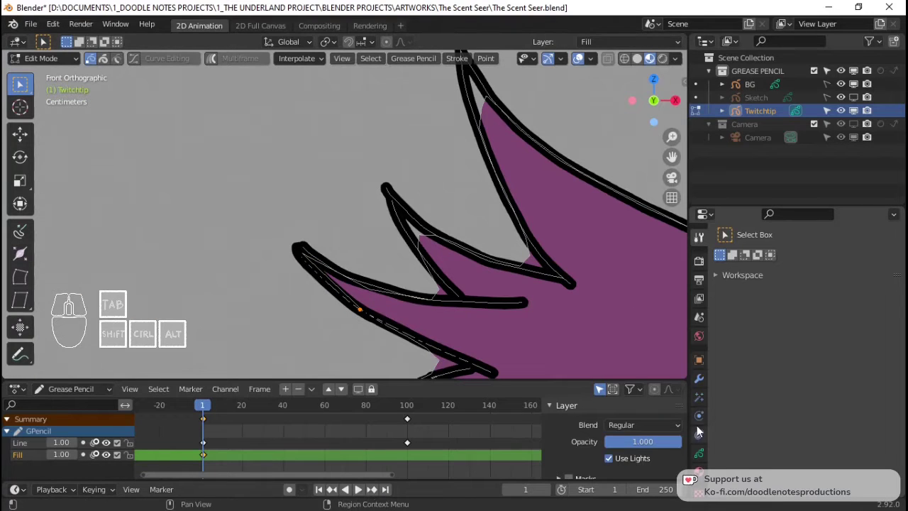
# Step: Lock the Line layer and move the fill points along both edges of the lowest hair tuft onto its outline
pyautogui.click(699, 451)
pyautogui.click(870, 302)
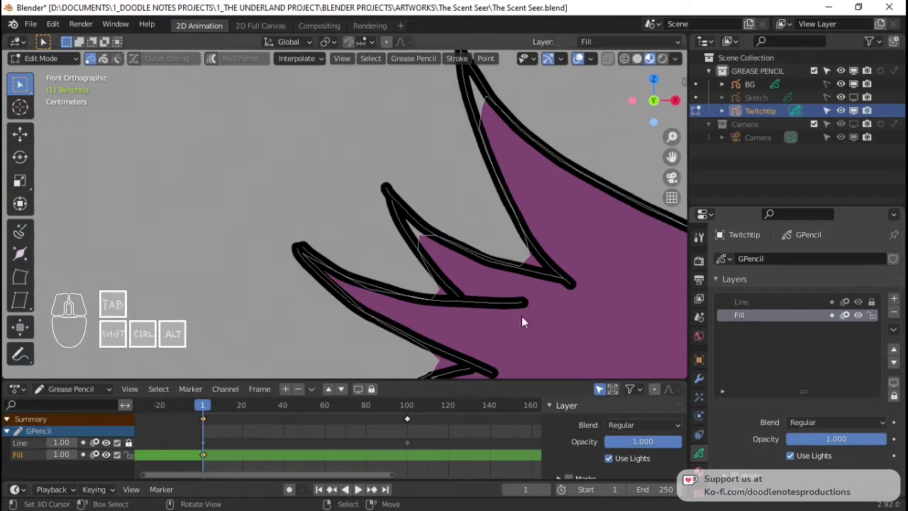
pyautogui.click(361, 308)
pyautogui.press('g')
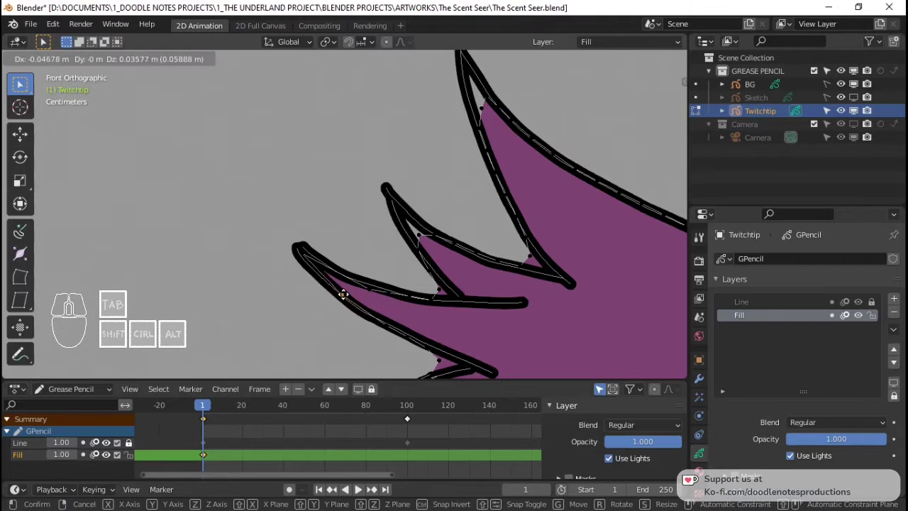
pyautogui.click(345, 294)
pyautogui.click(381, 296)
pyautogui.press('g')
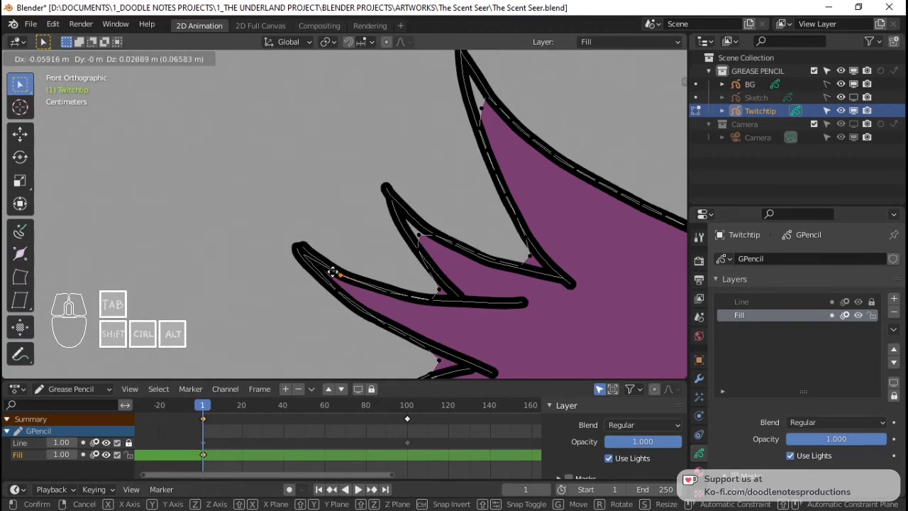
pyautogui.click(334, 290)
pyautogui.press('g')
pyautogui.click(326, 285)
# Step: Move the fill point in the notch below the lowest hair tuft inward so the fill stays under the outline
pyautogui.scroll(-2, 377, 287)
pyautogui.moveTo(377, 288)
pyautogui.keyDown('shift'); pyautogui.mouseDown(button='middle')
pyautogui.moveTo(415, 324)
pyautogui.moveTo(384, 254)
pyautogui.mouseUp(button='middle'); pyautogui.keyUp('shift')
pyautogui.scroll(3, 354, 230)
pyautogui.click(396, 248)
pyautogui.press('g')
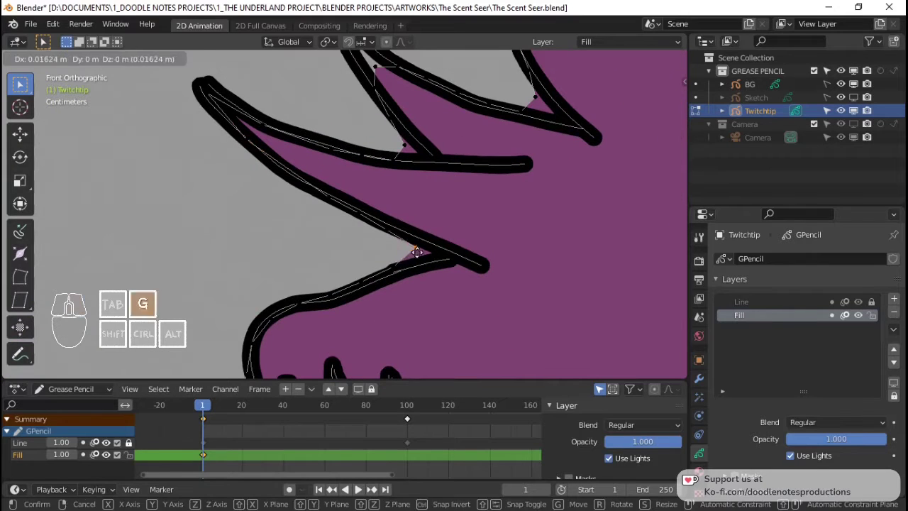
pyautogui.click(448, 258)
# Step: Move the fill points at the second hair tuft into its base notch and up into its tip
pyautogui.moveTo(447, 258)
pyautogui.keyDown('shift'); pyautogui.mouseDown(button='middle')
pyautogui.moveTo(418, 193)
pyautogui.moveTo(395, 229)
pyautogui.mouseUp(button='middle'); pyautogui.keyUp('shift')
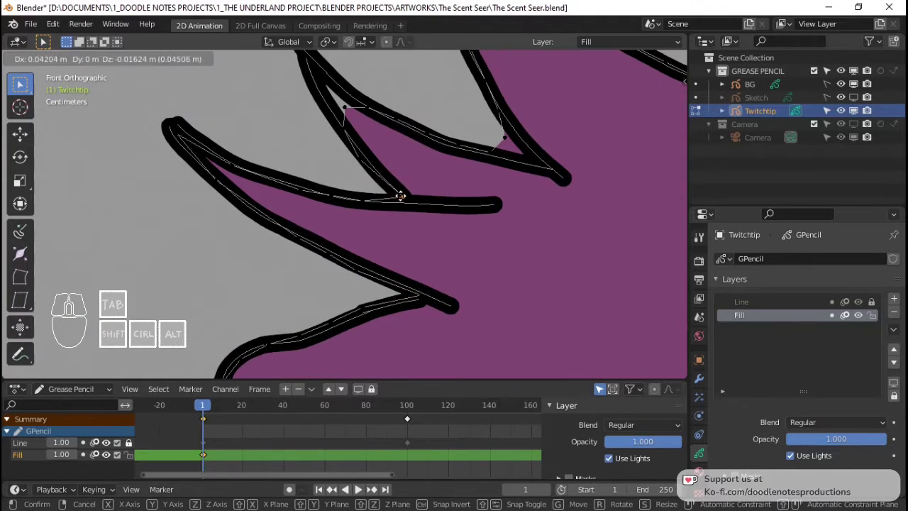
pyautogui.keyDown('shift'); pyautogui.scroll(3, 399, 196); pyautogui.keyUp('shift')
pyautogui.moveTo(368, 221); pyautogui.dragTo(343, 197)
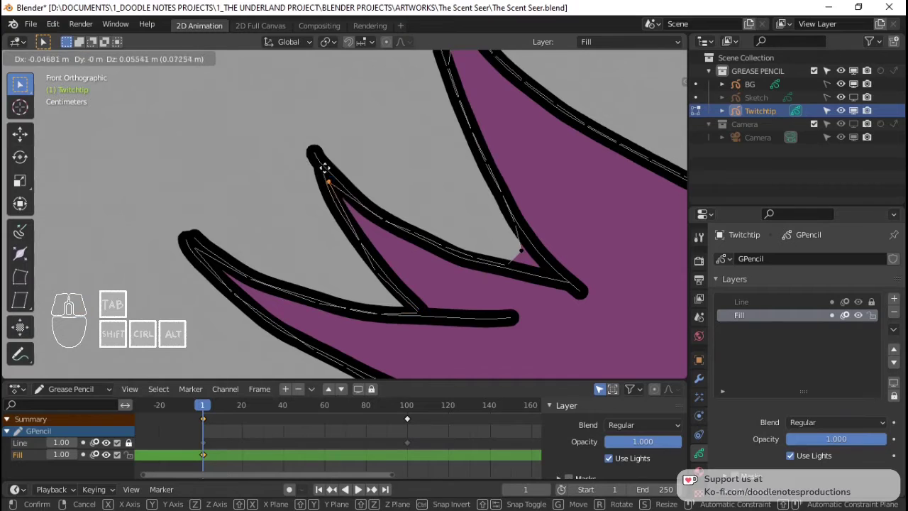
pyautogui.moveTo(324, 167); pyautogui.dragTo(326, 169)
# Step: Adjust the tallest hair tuft's fill points so the fill meets the outline at its base notch and tip
pyautogui.keyDown('shift'); pyautogui.moveTo(538, 224); pyautogui.dragTo(425, 326, button='middle'); pyautogui.keyUp('shift')
pyautogui.moveTo(415, 324); pyautogui.dragTo(468, 333)
pyautogui.keyDown('shift'); pyautogui.scroll(5, 421, 281); pyautogui.keyUp('shift')
pyautogui.moveTo(391, 231); pyautogui.dragTo(366, 190)
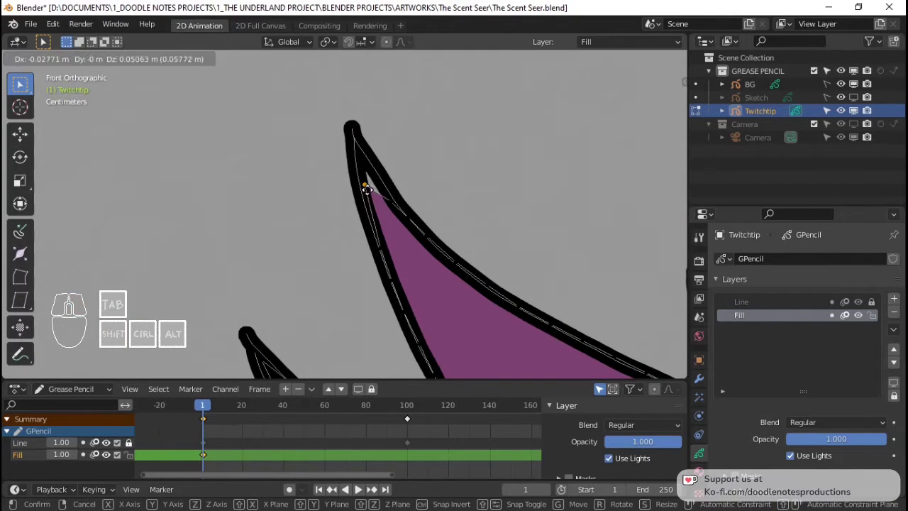
pyautogui.moveTo(357, 154); pyautogui.dragTo(357, 155)
pyautogui.moveTo(385, 258); pyautogui.dragTo(390, 205)
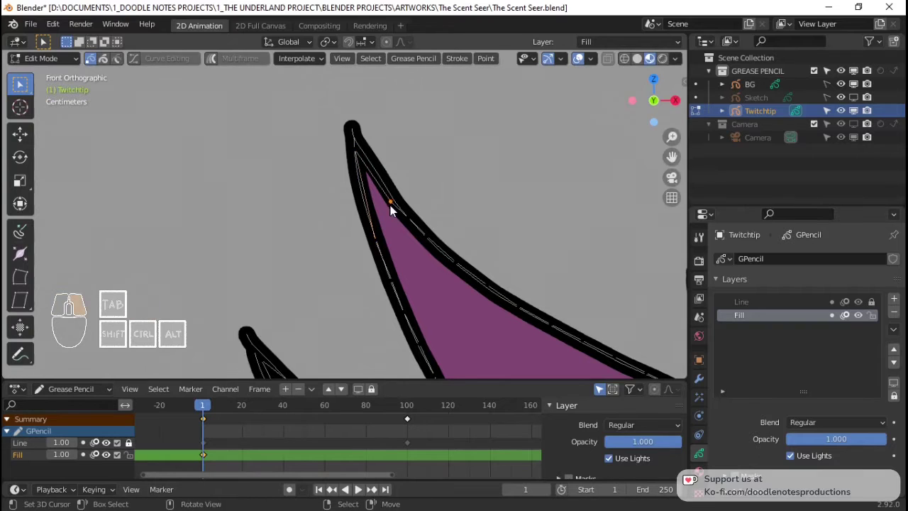
# Step: Move the fill points of the first small spike behind the tallest tuft into its base notch and tip
pyautogui.scroll(-4, 574, 275)
pyautogui.scroll(6, 410, 246)
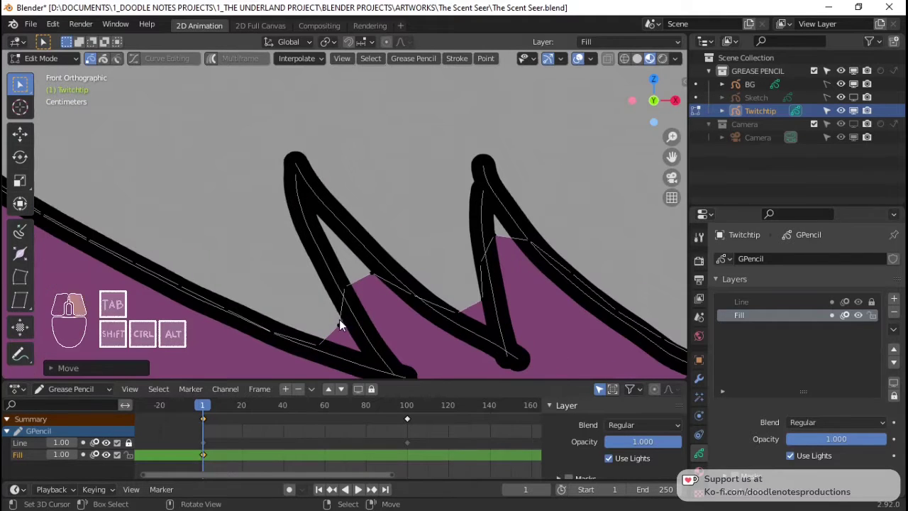
pyautogui.press('g')
pyautogui.click(386, 305)
pyautogui.click(371, 197)
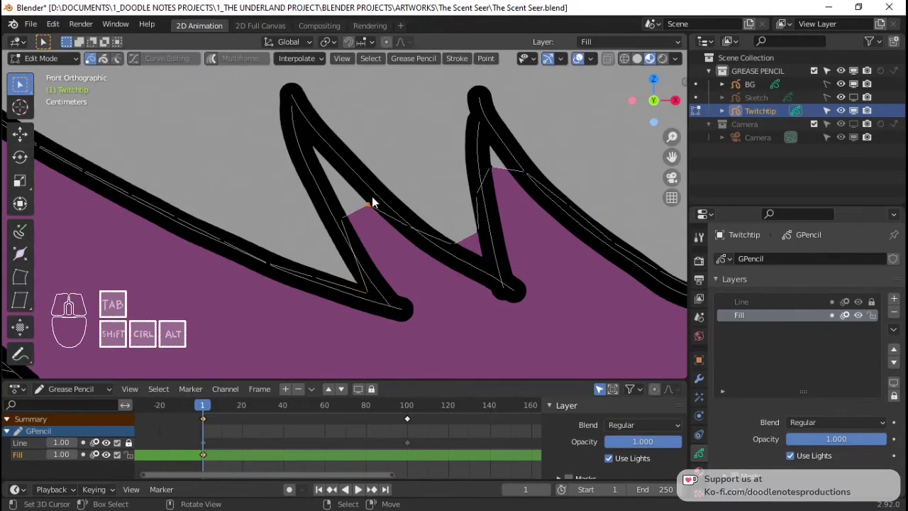
pyautogui.moveTo(372, 196); pyautogui.dragTo(294, 99)
pyautogui.moveTo(338, 228); pyautogui.dragTo(329, 223)
# Step: Move the fill points of the second small spike into the notch before it and up into its tip
pyautogui.moveTo(470, 239); pyautogui.dragTo(494, 255)
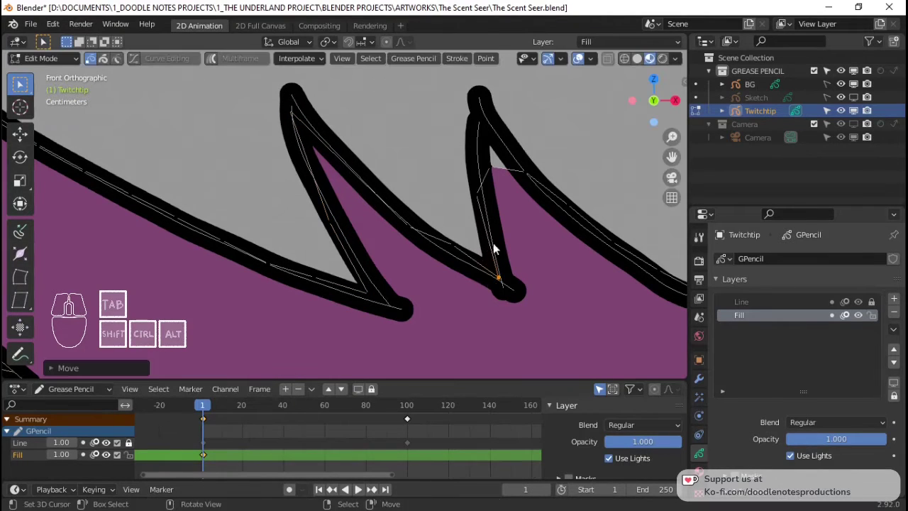
pyautogui.click(493, 163)
pyautogui.moveTo(493, 162); pyautogui.dragTo(485, 107)
# Step: Move the fill points at the last tuft before the ear onto its outline and into its notch
pyautogui.keyDown('ctrl'); pyautogui.hscroll(5, 490, 205); pyautogui.keyUp('ctrl')
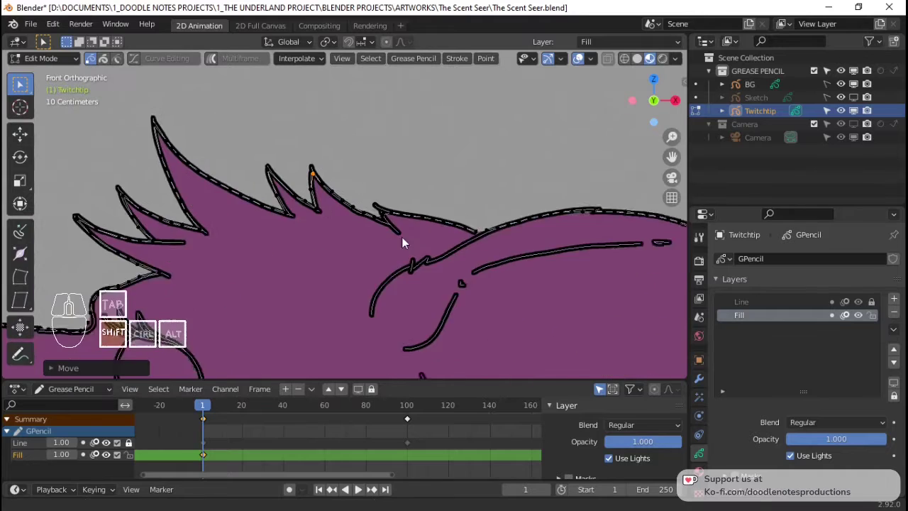
pyautogui.keyDown('shift'); pyautogui.scroll(-3, 406, 238); pyautogui.keyUp('shift')
pyautogui.press('g')
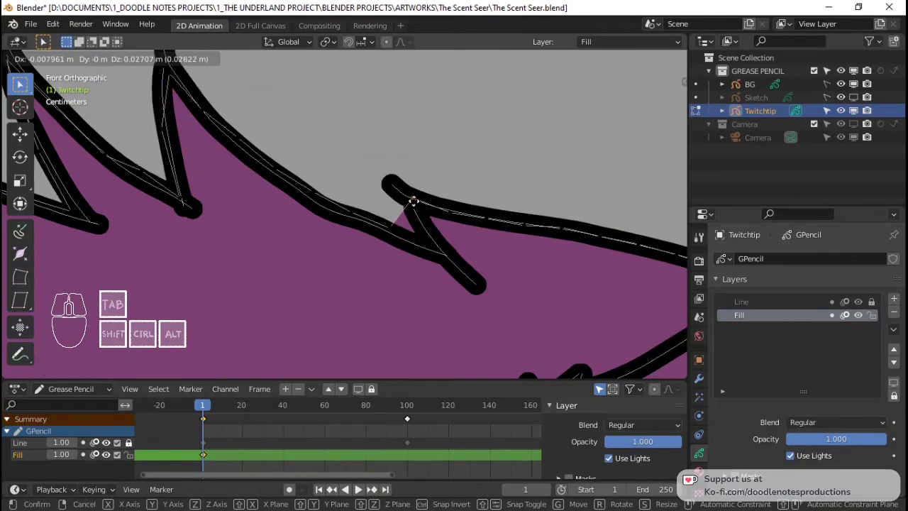
pyautogui.press('Escape')
pyautogui.press('g')
pyautogui.click(434, 254)
pyautogui.scroll(-5, 513, 272)
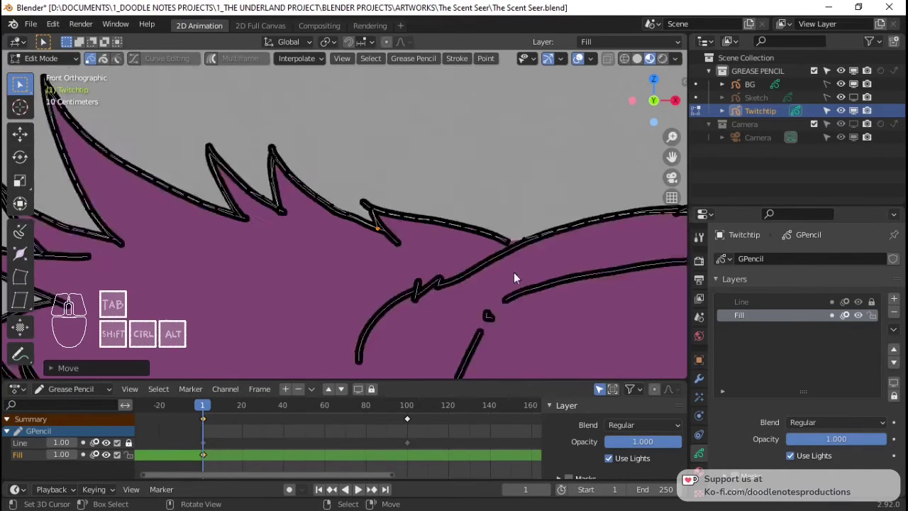
# Step: Move the fill point where the head outline meets the ear onto the ear line
pyautogui.keyDown('shift'); pyautogui.moveTo(414, 234); pyautogui.dragTo(416, 170, button='middle'); pyautogui.keyUp('shift')
pyautogui.scroll(3, 471, 208)
pyautogui.click(532, 195)
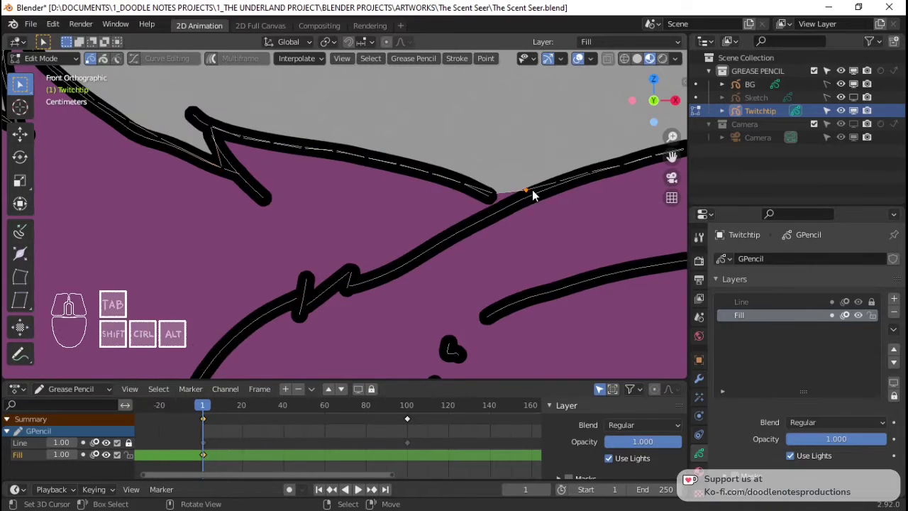
pyautogui.press('g')
pyautogui.click(531, 195)
pyautogui.scroll(-3, 449, 243)
pyautogui.scroll(-3, 450, 243)
# Step: Move the fill point at the top of Twitchtip's nostril up onto the outline
pyautogui.keyDown('shift'); pyautogui.moveTo(449, 243); pyautogui.dragTo(317, 280, button='middle'); pyautogui.keyUp('shift')
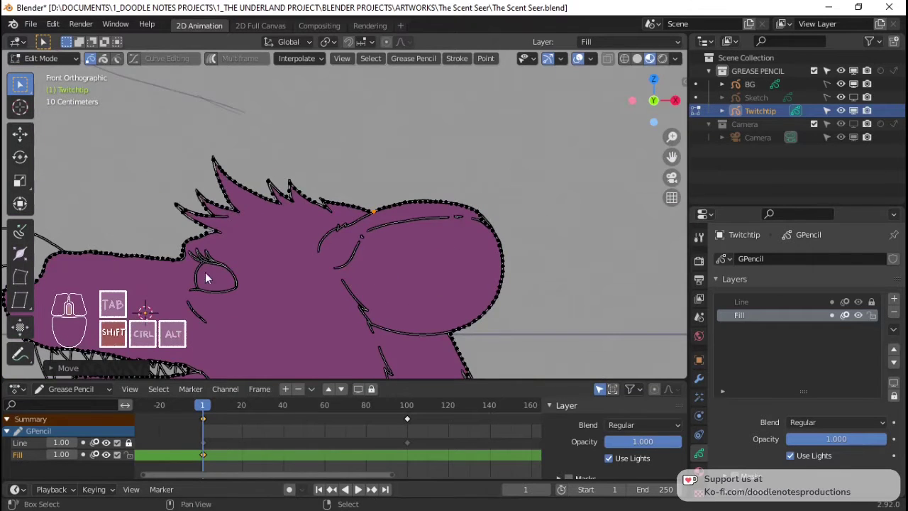
pyautogui.keyDown('shift'); pyautogui.moveTo(205, 277); pyautogui.dragTo(402, 257, button='middle'); pyautogui.keyUp('shift')
pyautogui.scroll(4, 402, 260)
pyautogui.scroll(2, 312, 271)
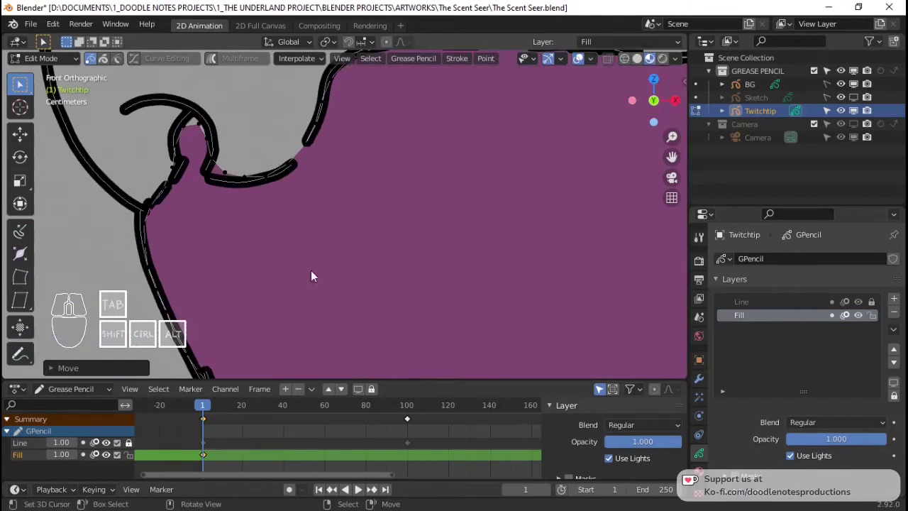
pyautogui.scroll(2, 448, 334)
pyautogui.scroll(2, 383, 262)
pyautogui.click(382, 259)
pyautogui.press('g')
pyautogui.click(383, 259)
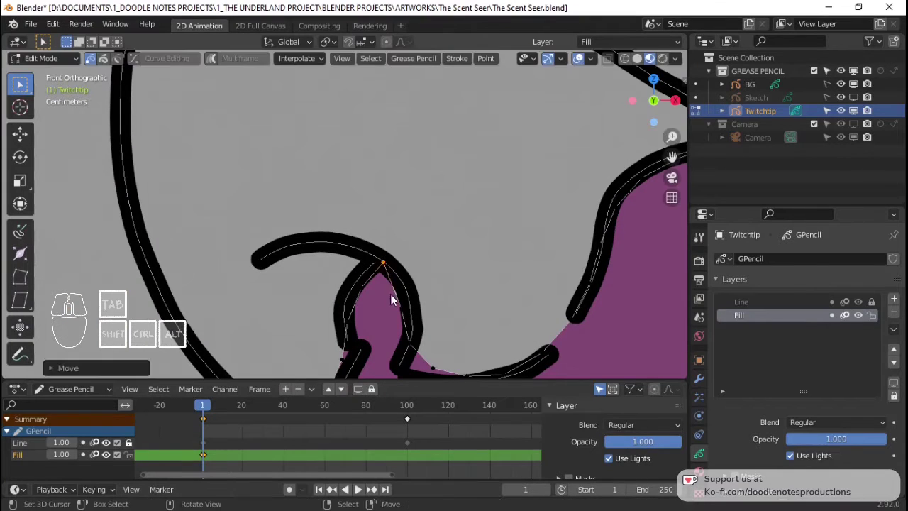
# Step: Move the fill points along the nostril's inner side and lower curve onto the nose outline
pyautogui.click(409, 308)
pyautogui.keyDown('shift'); pyautogui.moveTo(420, 347); pyautogui.dragTo(421, 245, button='middle'); pyautogui.keyUp('shift')
pyautogui.click(430, 356)
pyautogui.press('g')
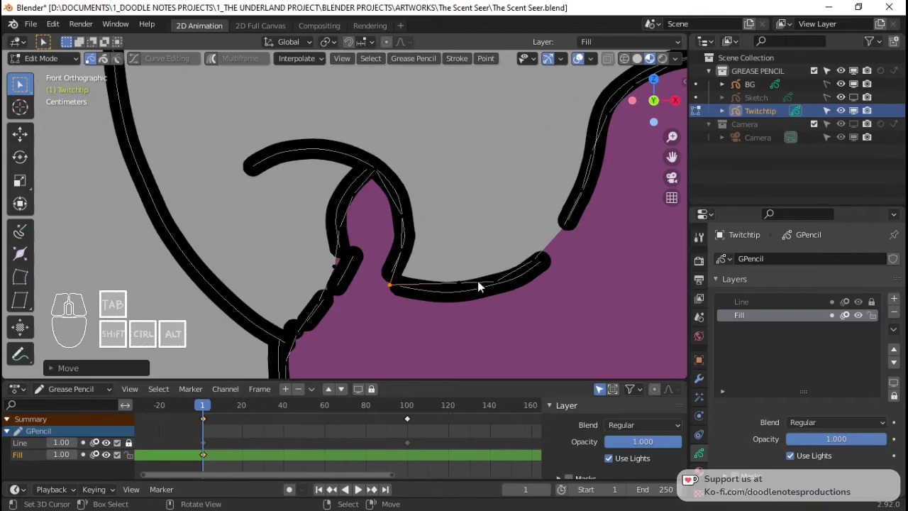
pyautogui.click(486, 285)
# Step: Move the fill points at the back corner of the mouth so the fur fill follows the lip lines
pyautogui.scroll(-3, 492, 290)
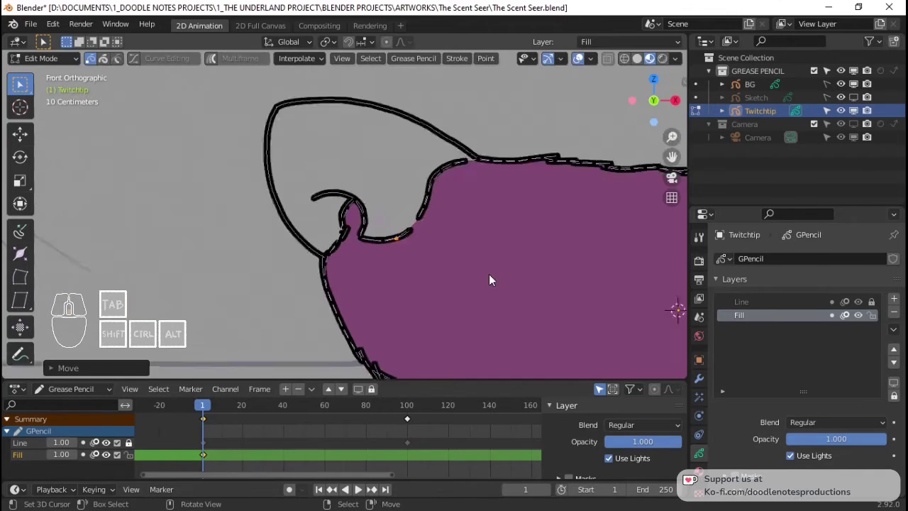
pyautogui.keyDown('shift'); pyautogui.scroll(-8, 446, 213); pyautogui.keyUp('shift')
pyautogui.scroll(2, 556, 214)
pyautogui.scroll(4, 555, 214)
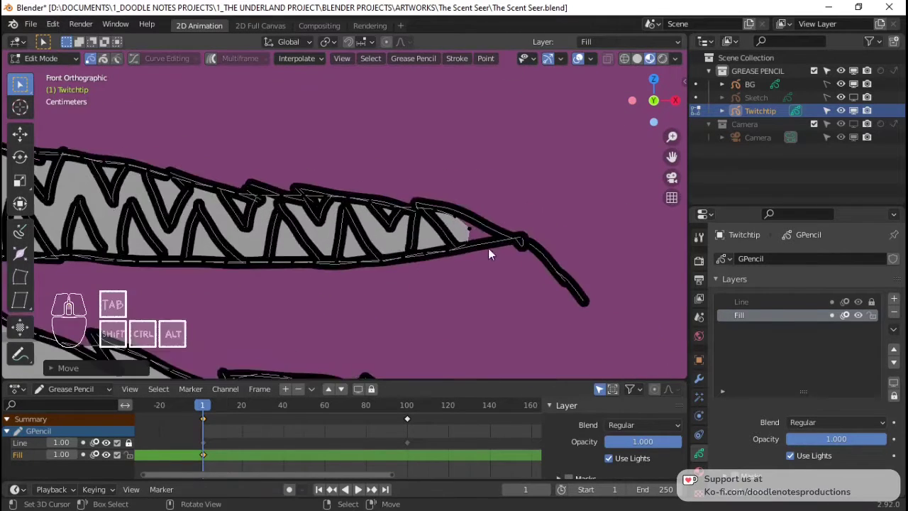
pyautogui.click(505, 238)
pyautogui.press('g')
pyautogui.click(569, 253)
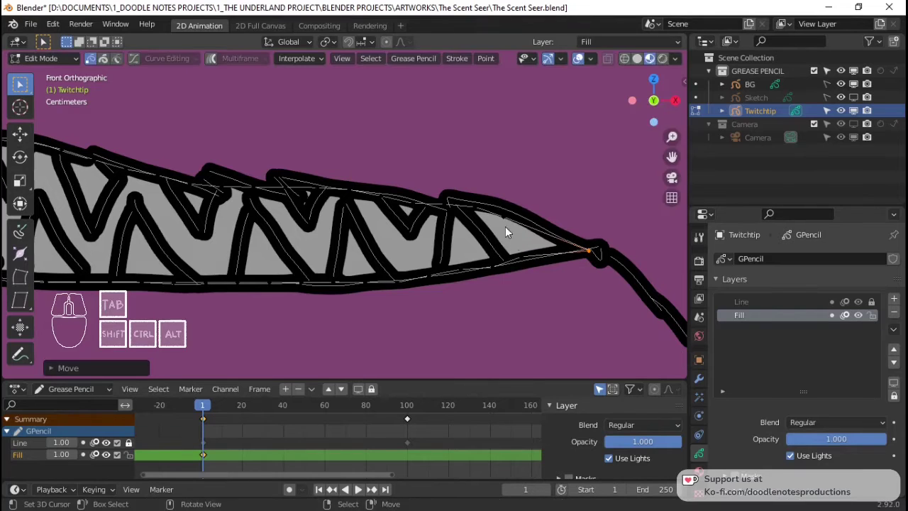
pyautogui.press('g')
pyautogui.rightClick(503, 213)
# Step: Move the lower jaw's fill points into the first chin tuft and the front tip of the jaw
pyautogui.scroll(-3, 311, 200)
pyautogui.scroll(6, 323, 200)
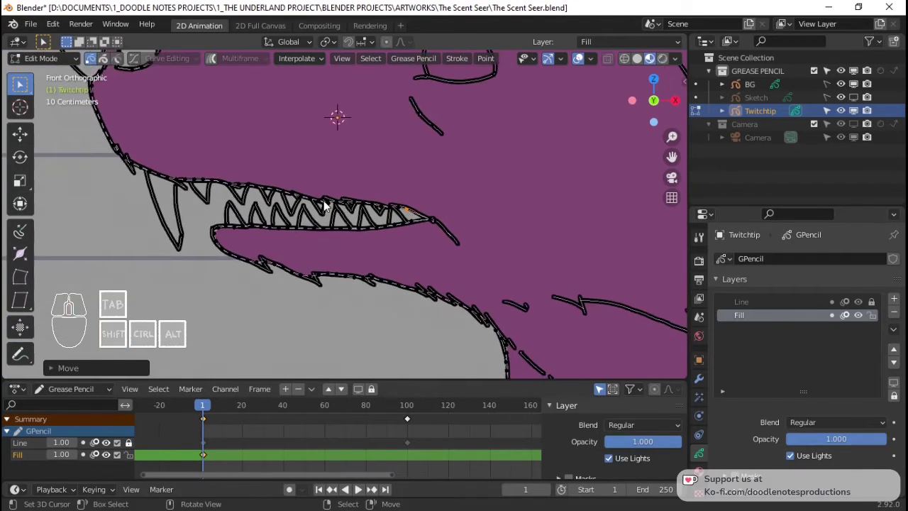
pyautogui.scroll(-8, 342, 197)
pyautogui.moveTo(447, 271)
pyautogui.keyDown('shift'); pyautogui.mouseDown(button='middle')
pyautogui.moveTo(364, 197)
pyautogui.moveTo(451, 241)
pyautogui.moveTo(391, 261)
pyautogui.moveTo(389, 293)
pyautogui.mouseUp(button='middle'); pyautogui.keyUp('shift')
pyautogui.scroll(4, 451, 241)
pyautogui.click(411, 292)
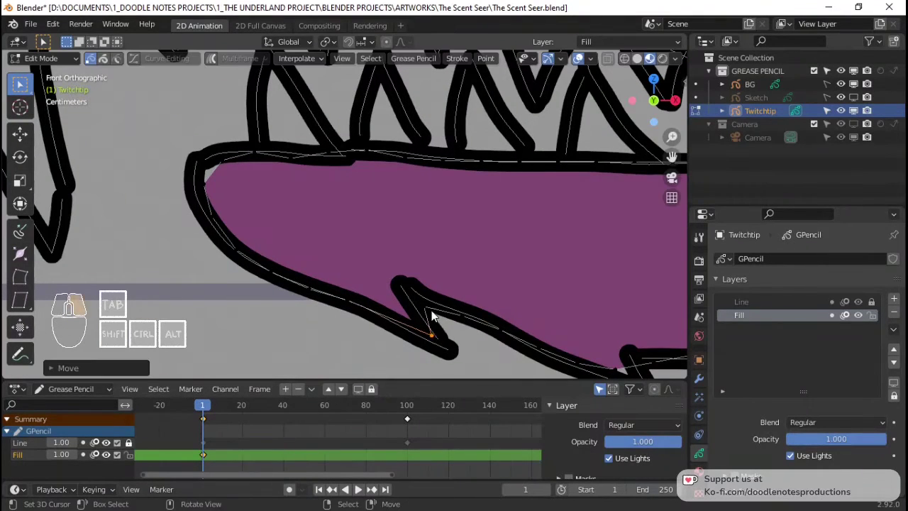
pyautogui.click(206, 169)
# Step: Move the fill points at the second chin tuft into its point and onto its upper outline
pyautogui.scroll(-3, 450, 297)
pyautogui.keyDown('shift'); pyautogui.moveTo(451, 296); pyautogui.dragTo(385, 290, button='middle'); pyautogui.keyUp('shift')
pyautogui.scroll(4, 384, 289)
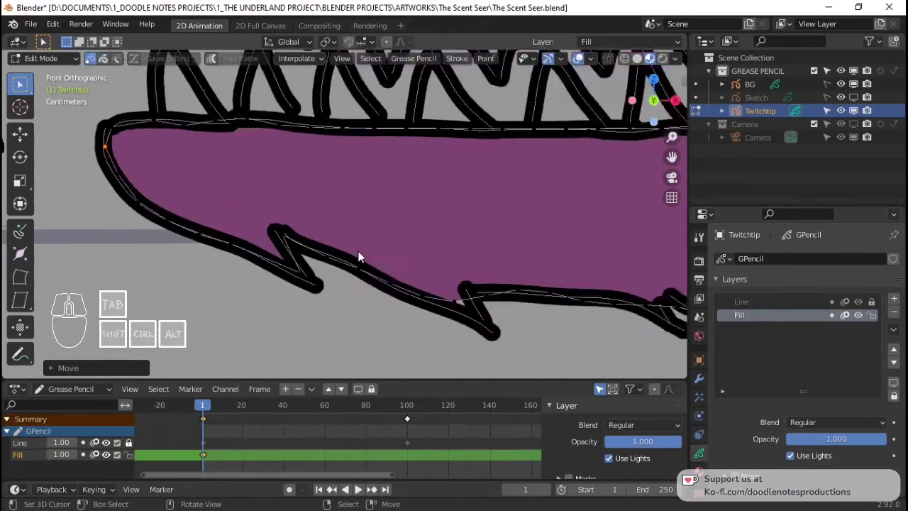
pyautogui.keyDown('shift'); pyautogui.moveTo(358, 257); pyautogui.dragTo(290, 150, button='middle'); pyautogui.keyUp('shift')
pyautogui.click(410, 245)
pyautogui.press('g')
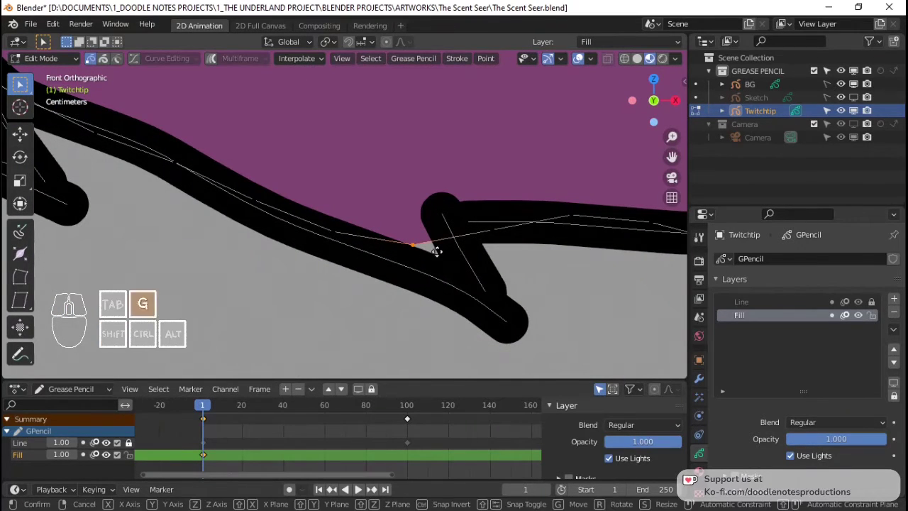
pyautogui.click(454, 214)
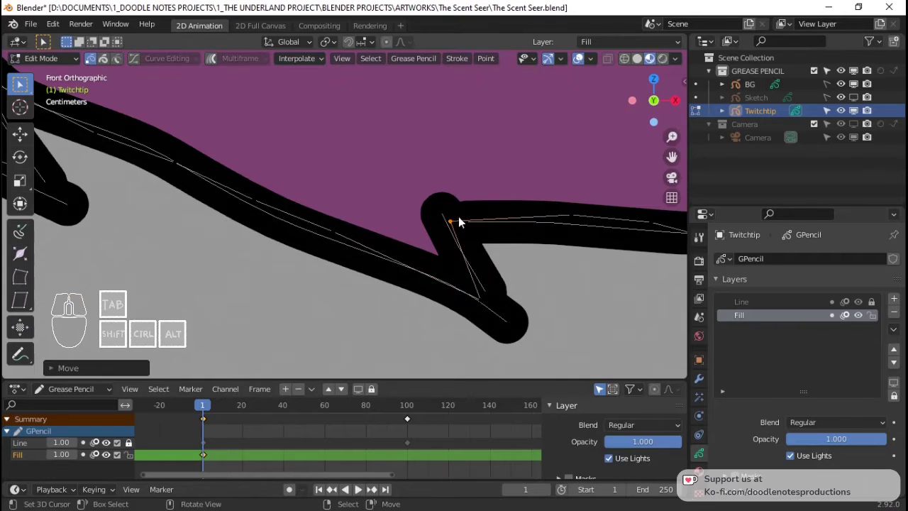
# Step: Move the fill points on the jaw's underside behind the chin tufts onto the outline, bridging the break between the two lines
pyautogui.scroll(-4, 458, 216)
pyautogui.scroll(3, 428, 228)
pyautogui.press('g')
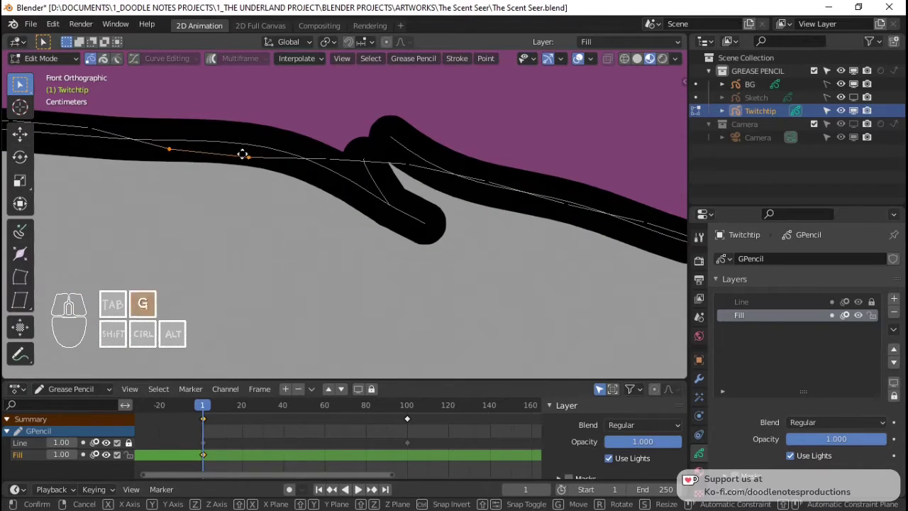
pyautogui.click(257, 146)
pyautogui.click(334, 156)
pyautogui.press('g')
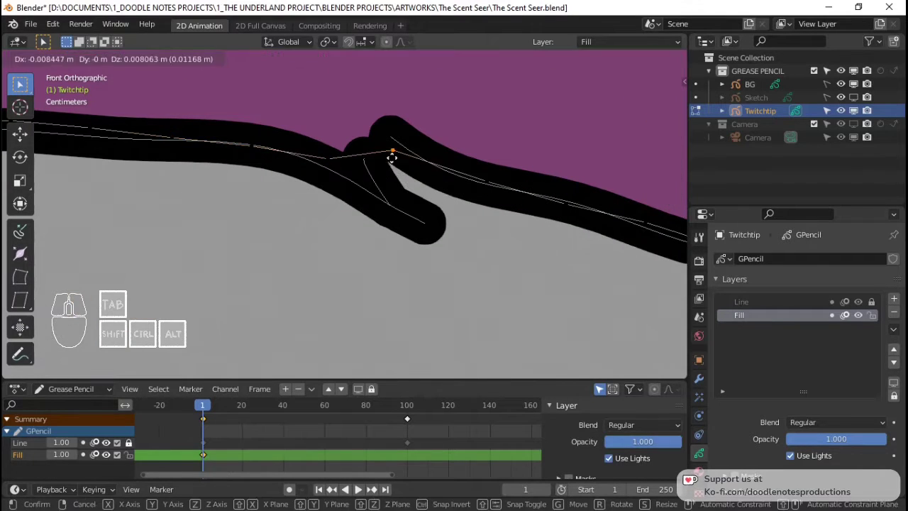
pyautogui.click(385, 147)
# Step: Move the fill points at the uppermost neck tuft into its tip and inner notch
pyautogui.scroll(-4, 580, 229)
pyautogui.keyDown('shift'); pyautogui.moveTo(580, 229); pyautogui.dragTo(341, 193, button='middle'); pyautogui.keyUp('shift')
pyautogui.scroll(4, 495, 227)
pyautogui.moveTo(496, 225)
pyautogui.keyDown('shift'); pyautogui.mouseDown(button='middle')
pyautogui.moveTo(295, 197)
pyautogui.moveTo(501, 263)
pyautogui.moveTo(432, 57)
pyautogui.moveTo(460, 143)
pyautogui.moveTo(435, 154)
pyautogui.mouseUp(button='middle'); pyautogui.keyUp('shift')
pyautogui.click(421, 158)
pyautogui.scroll(10, 401, 191)
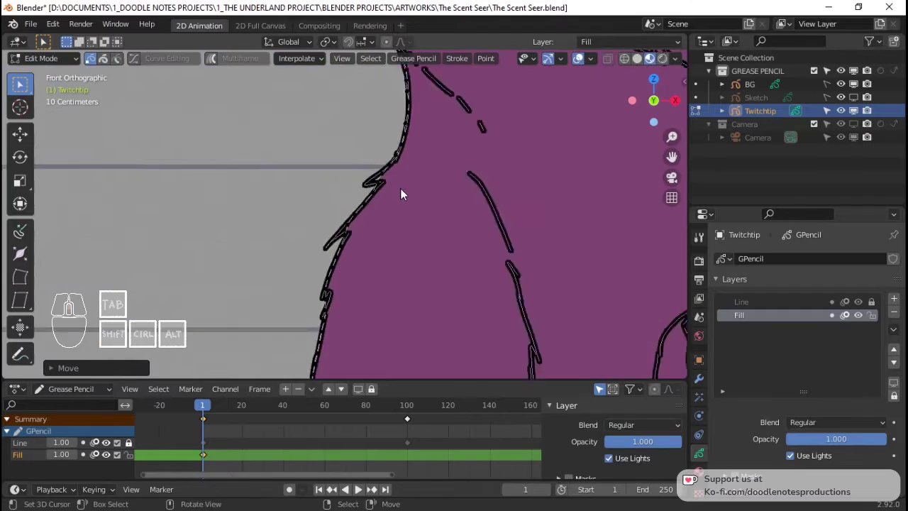
pyautogui.press('g')
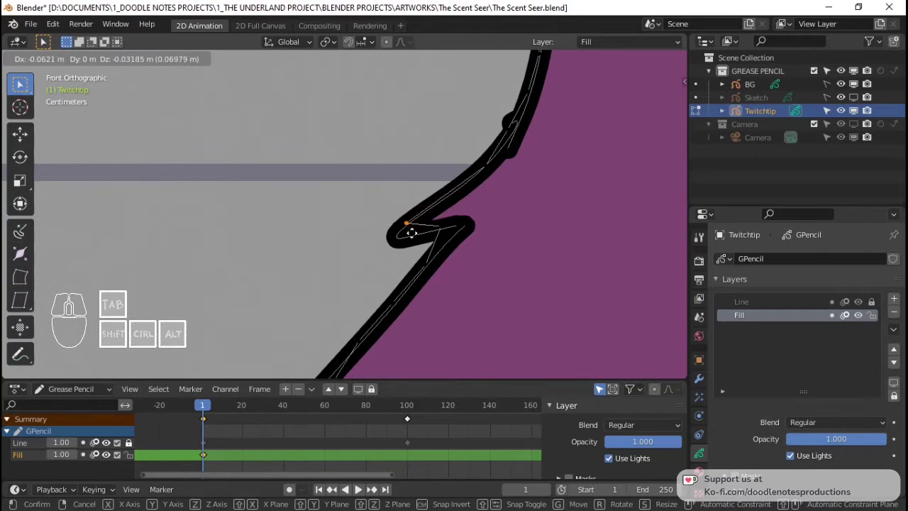
pyautogui.click(439, 226)
pyautogui.press('g')
pyautogui.click(450, 227)
# Step: Move the fill points at the next two chest tufts down onto their outlines
pyautogui.scroll(-3, 415, 276)
pyautogui.scroll(-2, 415, 276)
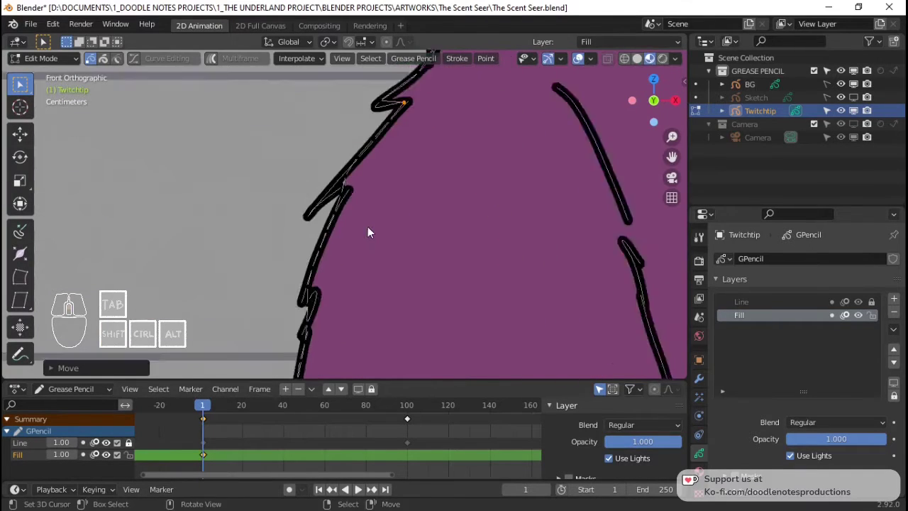
pyautogui.scroll(5, 362, 170)
pyautogui.press('g')
pyautogui.click(321, 166)
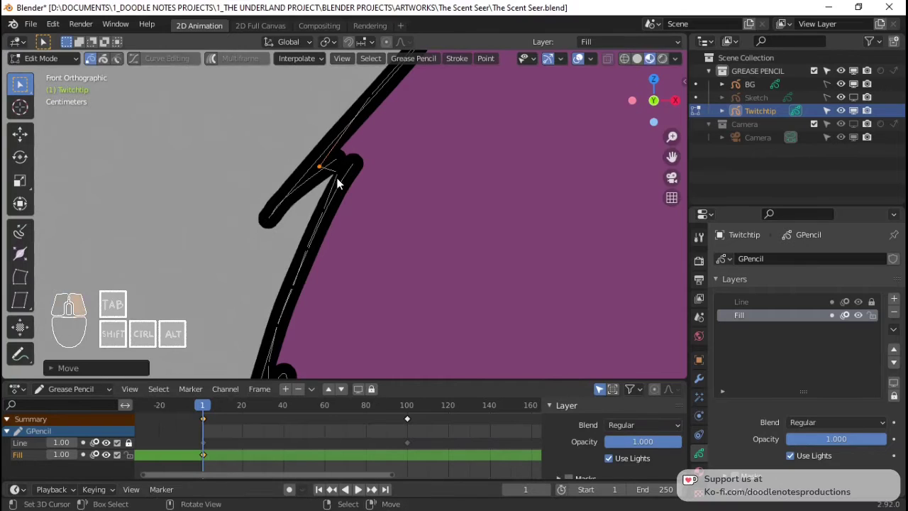
pyautogui.scroll(-3, 339, 213)
pyautogui.scroll(3, 344, 183)
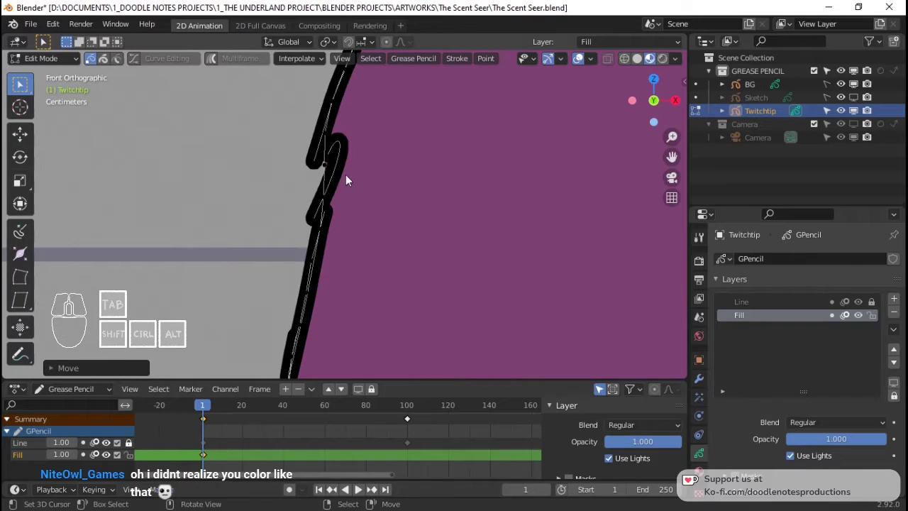
pyautogui.press('g')
pyautogui.click(339, 183)
# Step: Move the fill point where the front leg meets the belly's lower edge into the corner of the outline
pyautogui.scroll(-2, 338, 183)
pyautogui.scroll(-2, 338, 183)
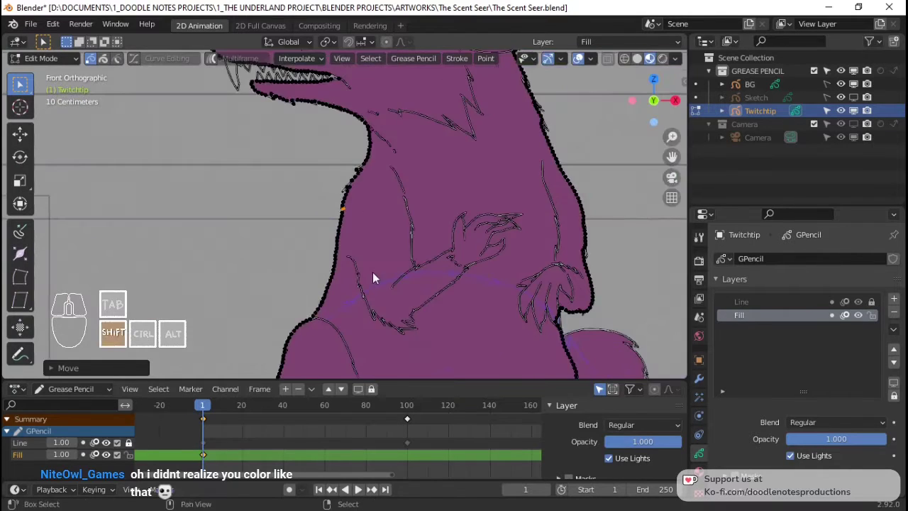
pyautogui.keyDown('shift'); pyautogui.moveTo(372, 271); pyautogui.dragTo(366, 207, button='middle'); pyautogui.keyUp('shift')
pyautogui.scroll(3, 343, 241)
pyautogui.scroll(-4, 402, 255)
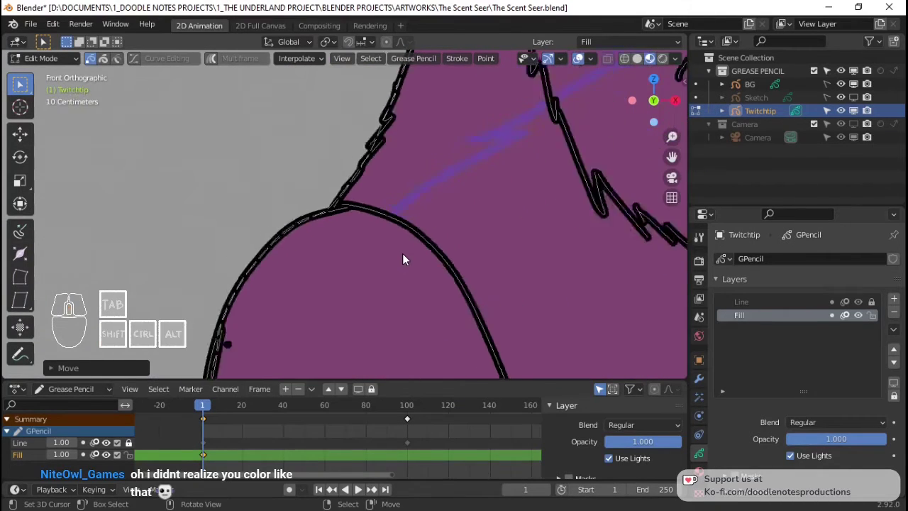
pyautogui.keyDown('shift'); pyautogui.moveTo(403, 285); pyautogui.dragTo(382, 199, button='middle'); pyautogui.keyUp('shift')
pyautogui.scroll(5, 440, 312)
pyautogui.keyDown('shift'); pyautogui.moveTo(440, 312); pyautogui.dragTo(342, 269, button='middle'); pyautogui.keyUp('shift')
pyautogui.scroll(2, 280, 272)
pyautogui.scroll(1, 316, 255)
pyautogui.click(295, 291)
pyautogui.press('g')
pyautogui.click(274, 263)
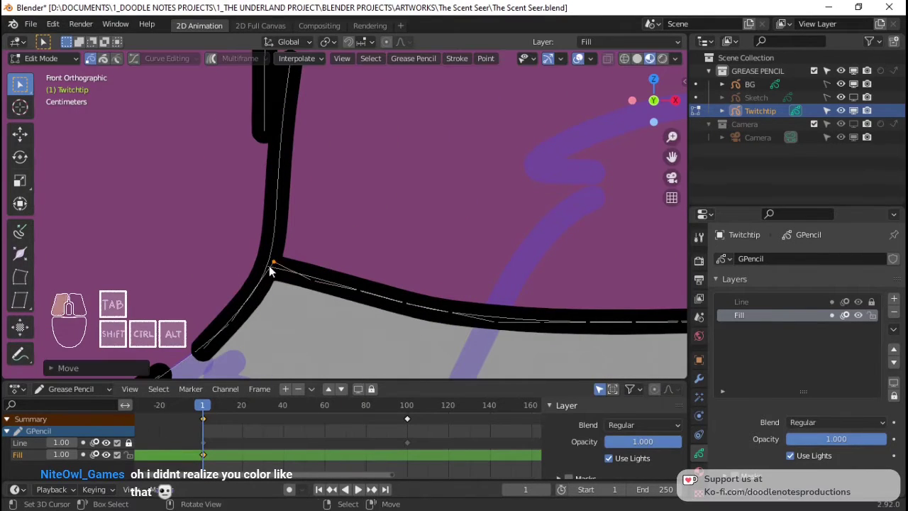
# Step: Move the fill points around the tuft on the body's rear contour above the hind foot onto the outline
pyautogui.scroll(-3, 279, 259)
pyautogui.scroll(-3, 292, 256)
pyautogui.scroll(5, 358, 231)
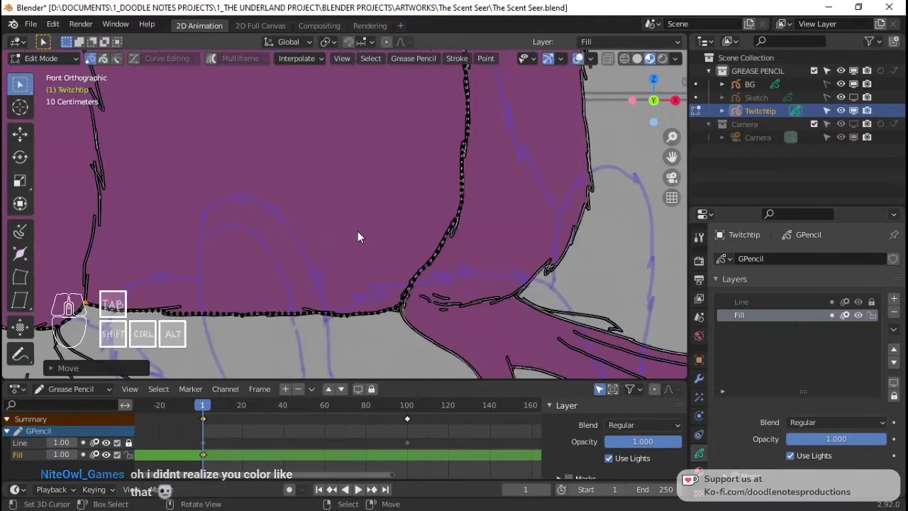
pyautogui.scroll(2, 525, 241)
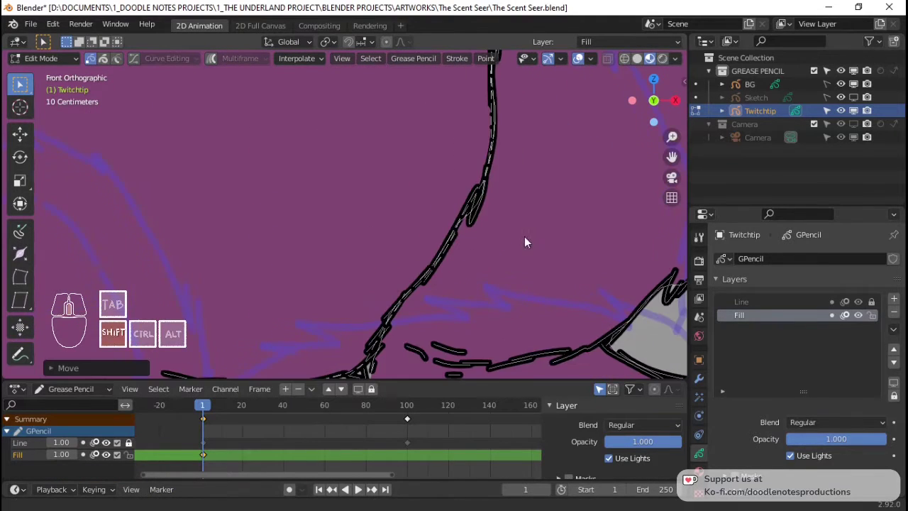
pyautogui.scroll(3, 397, 235)
pyautogui.click(395, 211)
pyautogui.press('g')
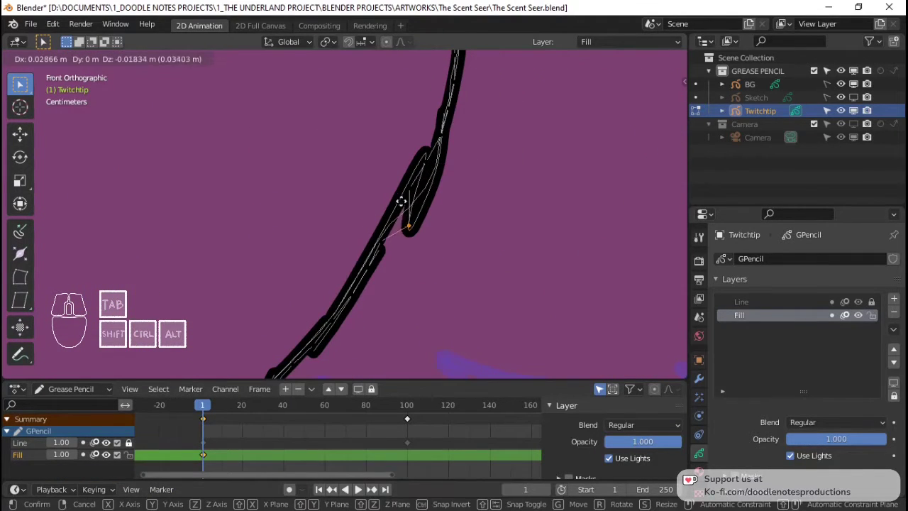
pyautogui.rightClick(415, 206)
pyautogui.press('g')
pyautogui.click(425, 190)
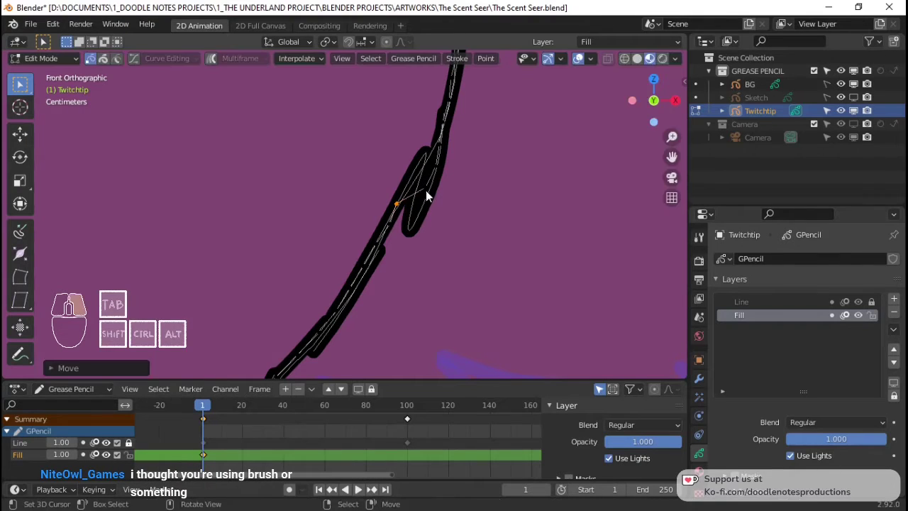
pyautogui.press('g')
pyautogui.click(437, 173)
pyautogui.press('g')
pyautogui.click(435, 153)
pyautogui.press('g')
pyautogui.click(433, 147)
# Step: Move the fill points beside the rear hand's last finger onto the back outline above the haunch
pyautogui.scroll(-6, 398, 206)
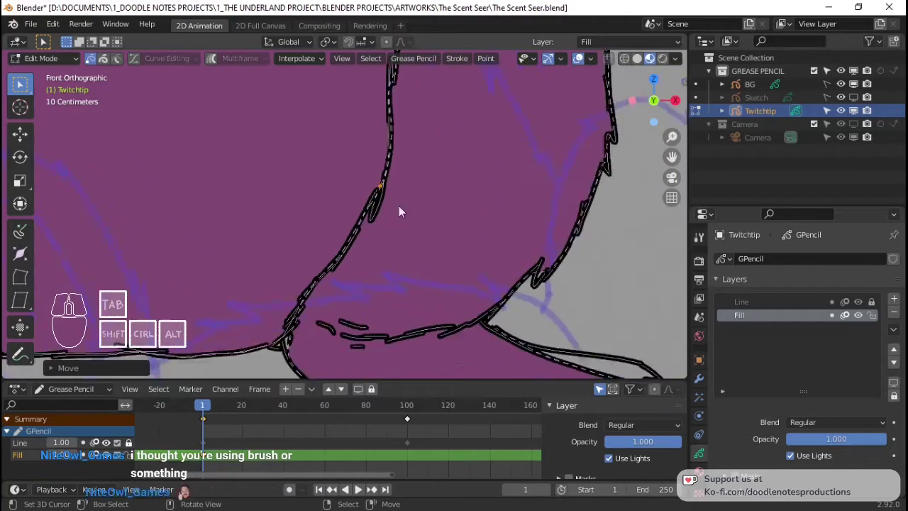
pyautogui.scroll(2, 379, 266)
pyautogui.scroll(10, 379, 265)
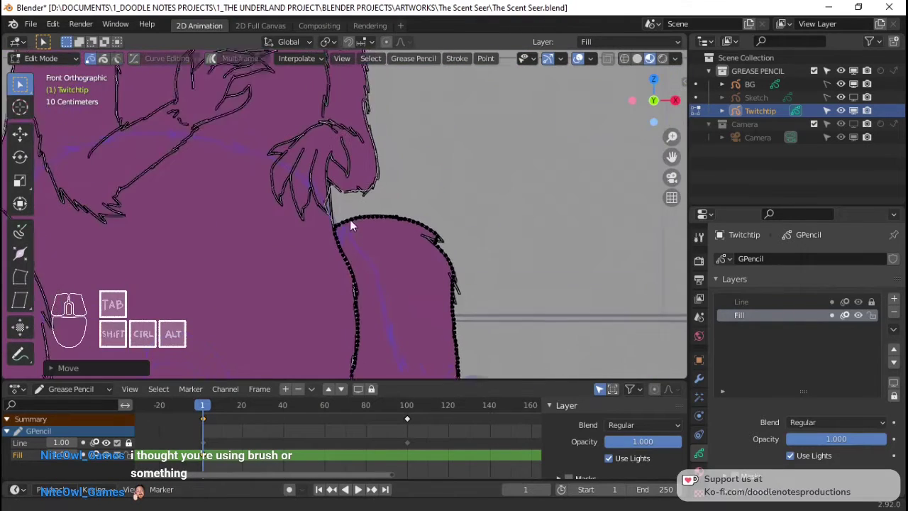
pyautogui.scroll(2, 315, 234)
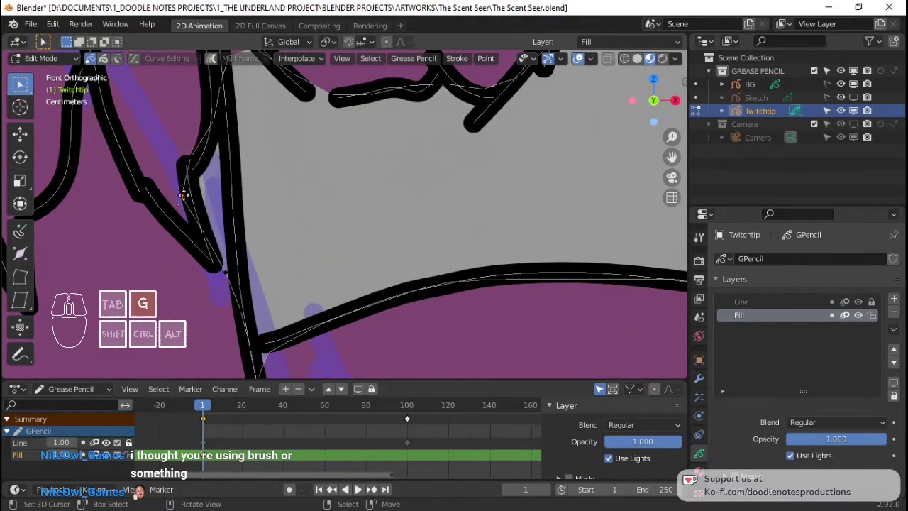
pyautogui.press('g')
pyautogui.click(229, 190)
pyautogui.press('g')
pyautogui.click(226, 263)
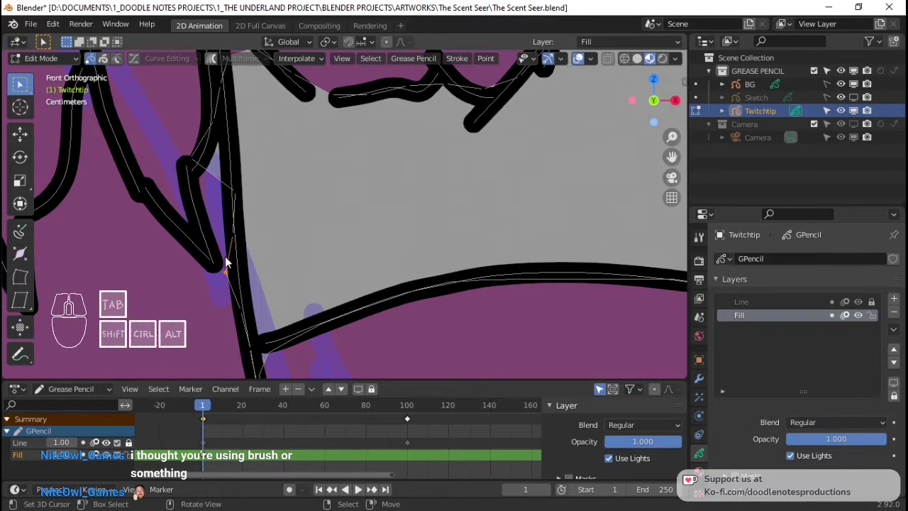
pyautogui.press('g')
pyautogui.click(235, 261)
# Step: Move the fill points above the rear hand's last fingertip onto the upper part of the back outline
pyautogui.scroll(2, 206, 166)
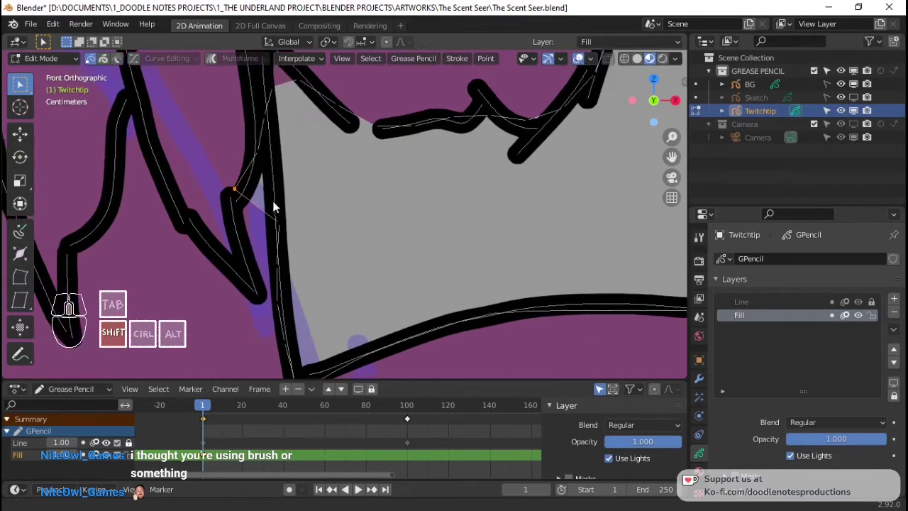
pyautogui.press('g')
pyautogui.click(282, 189)
pyautogui.press('g')
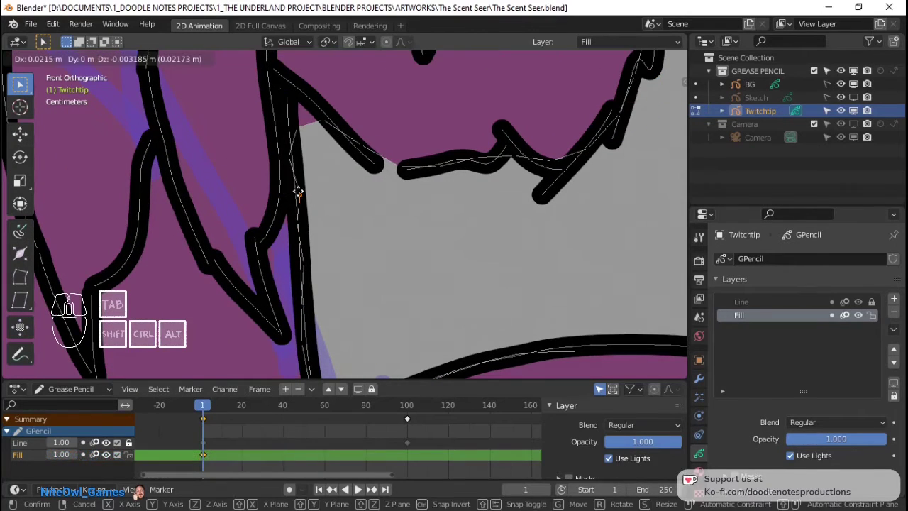
pyautogui.click(291, 185)
# Step: Move the fill points under the rear arm into the corner with the back outline and along the arm's lower edge
pyautogui.keyDown('shift'); pyautogui.moveTo(310, 95); pyautogui.dragTo(349, 271, button='middle'); pyautogui.keyUp('shift')
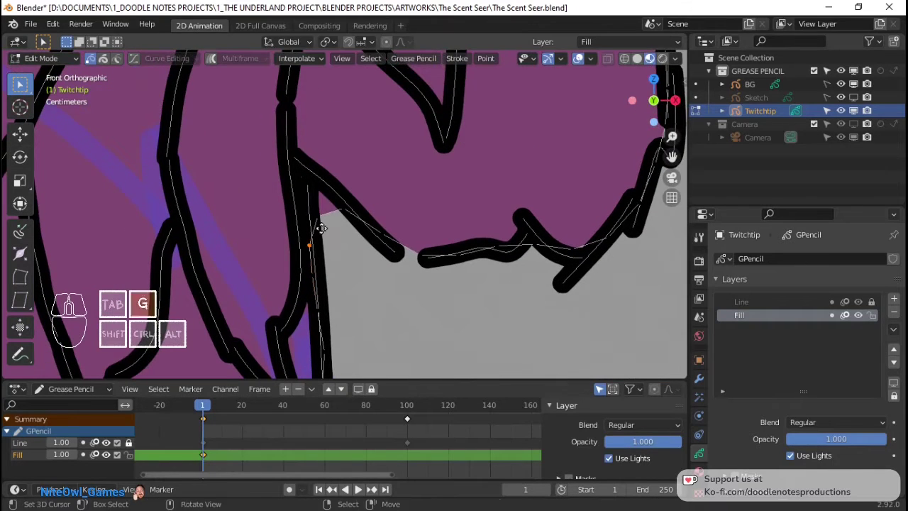
pyautogui.click(302, 169)
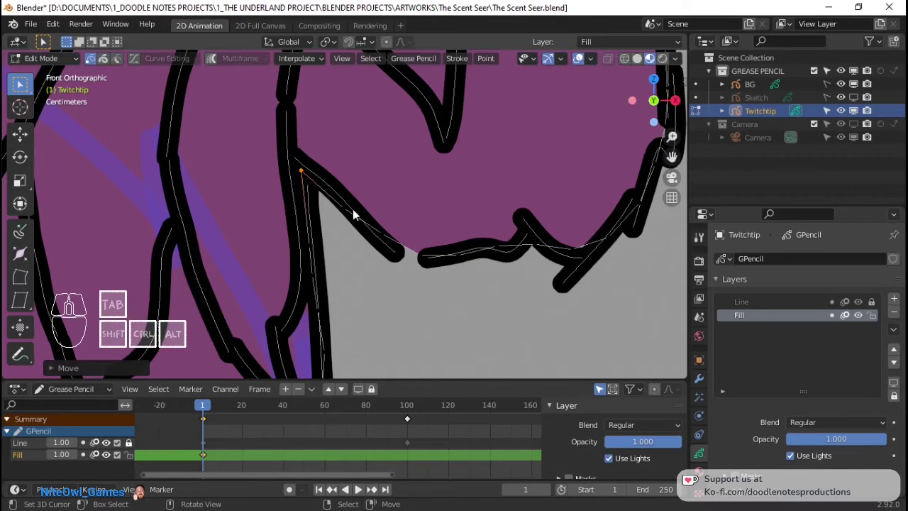
pyautogui.press('g')
pyautogui.click(386, 244)
# Step: Examine the fill edges along the rear arm, back and haunch outlines for places that miss the lines
pyautogui.scroll(-4, 365, 204)
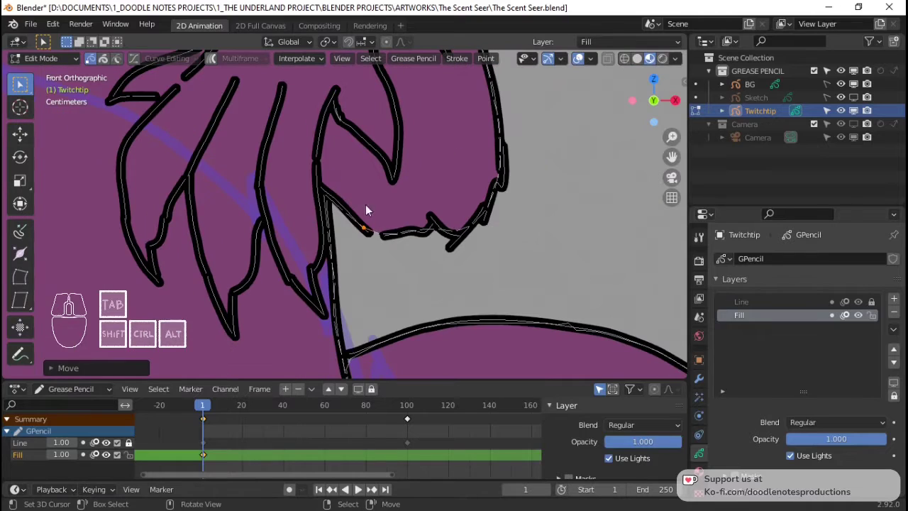
pyautogui.scroll(4, 508, 158)
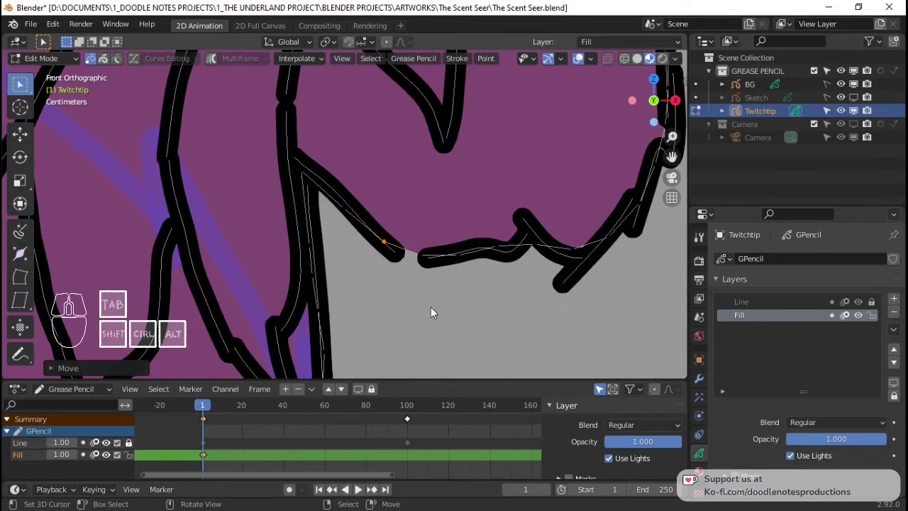
pyautogui.scroll(-5, 501, 320)
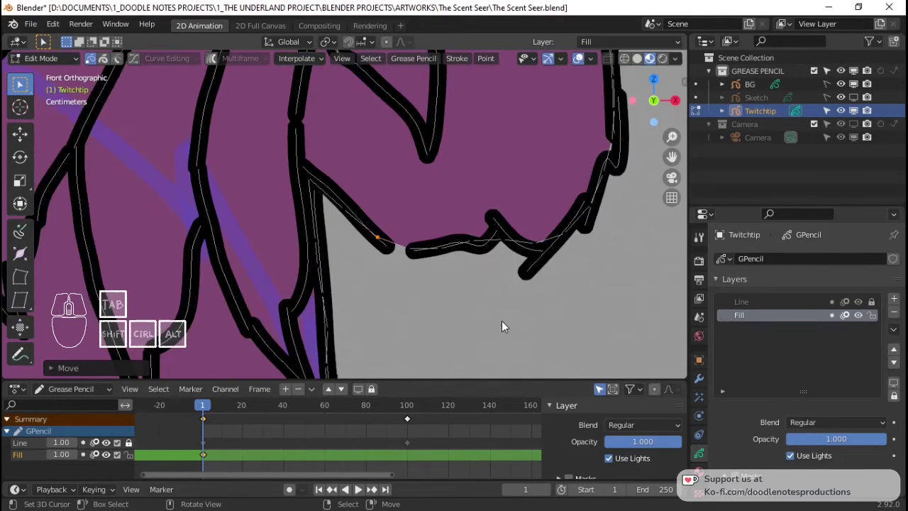
pyautogui.keyDown('shift'); pyautogui.moveTo(434, 283); pyautogui.dragTo(405, 330, button='middle'); pyautogui.keyUp('shift')
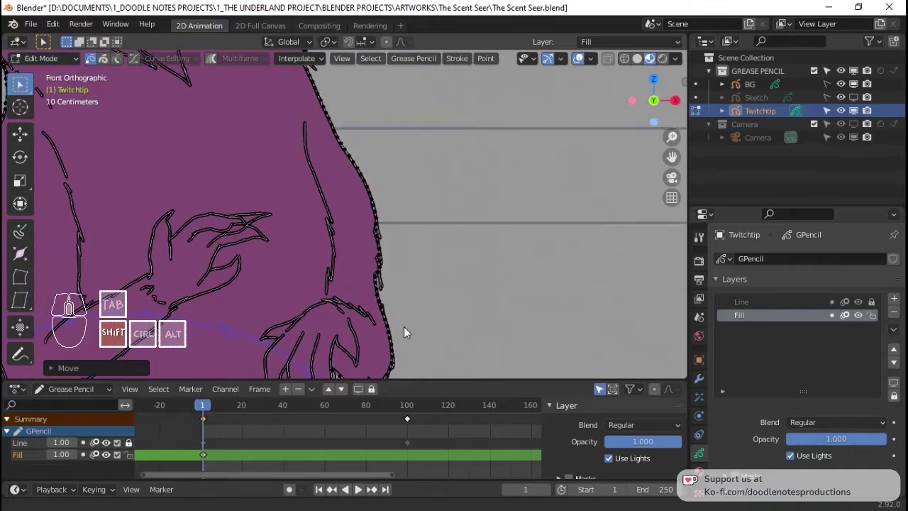
pyautogui.scroll(-5, 407, 227)
pyautogui.scroll(6, 390, 266)
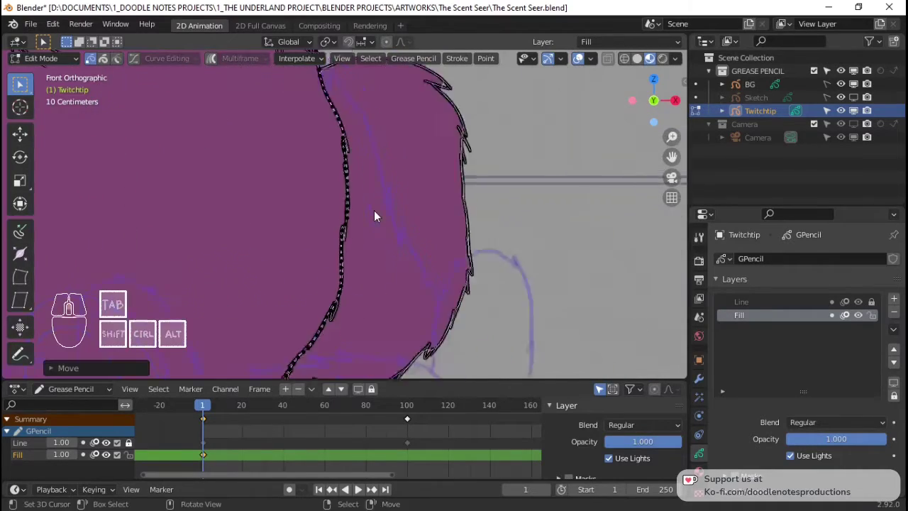
pyautogui.keyDown('shift'); pyautogui.moveTo(374, 209); pyautogui.dragTo(412, 280, button='middle'); pyautogui.keyUp('shift')
pyautogui.scroll(-3, 350, 148)
pyautogui.scroll(2, 360, 281)
pyautogui.scroll(2, 360, 281)
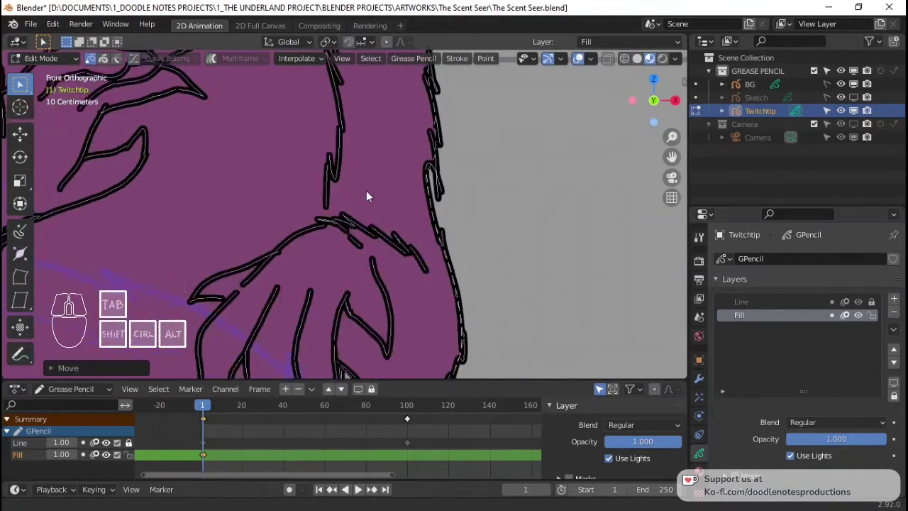
pyautogui.moveTo(367, 196)
pyautogui.keyDown('shift'); pyautogui.mouseDown(button='middle')
pyautogui.moveTo(387, 264)
pyautogui.moveTo(384, 294)
pyautogui.moveTo(348, 197)
pyautogui.moveTo(371, 135)
pyautogui.moveTo(395, 244)
pyautogui.mouseUp(button='middle'); pyautogui.keyUp('shift')
pyautogui.scroll(-1, 387, 257)
# Step: Move the fill point at the small tuft under the rear arm onto the crossing of its outlines
pyautogui.scroll(4, 384, 294)
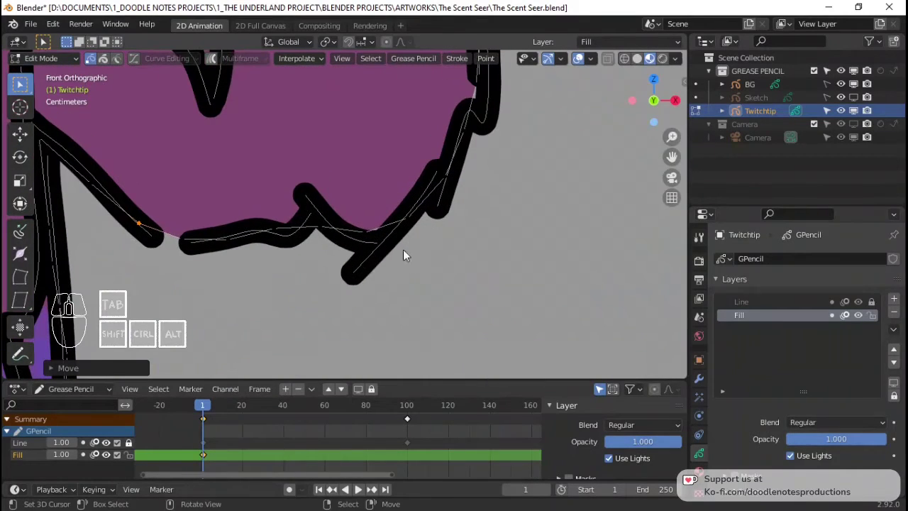
pyautogui.scroll(-1, 390, 245)
pyautogui.scroll(-2, 388, 242)
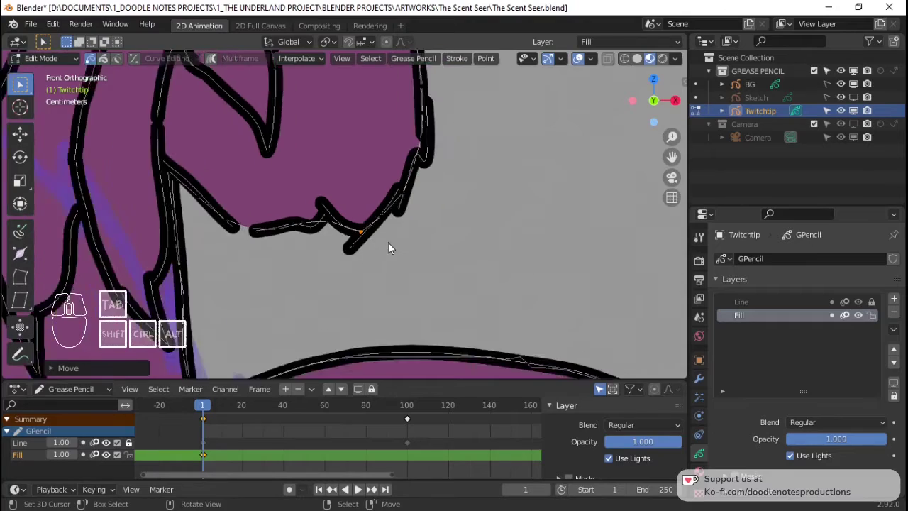
# Step: Move the fill points at the looped fur tuft on the rear arm's outer outline onto the drawn lines
pyautogui.scroll(-3, 388, 242)
pyautogui.keyDown('shift'); pyautogui.moveTo(377, 205); pyautogui.dragTo(404, 325, button='middle'); pyautogui.keyUp('shift')
pyautogui.scroll(2, 405, 325)
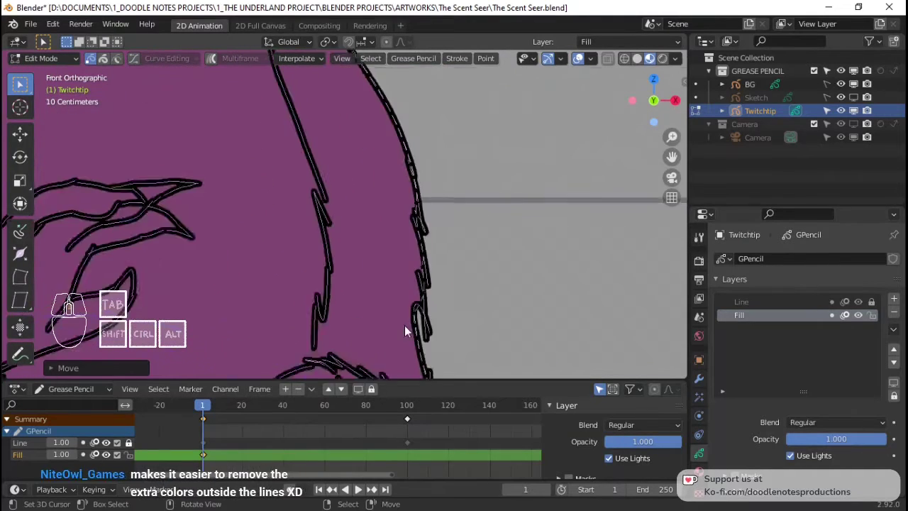
pyautogui.scroll(3, 406, 301)
pyautogui.keyDown('shift'); pyautogui.moveTo(480, 346); pyautogui.dragTo(392, 302, button='middle'); pyautogui.keyUp('shift')
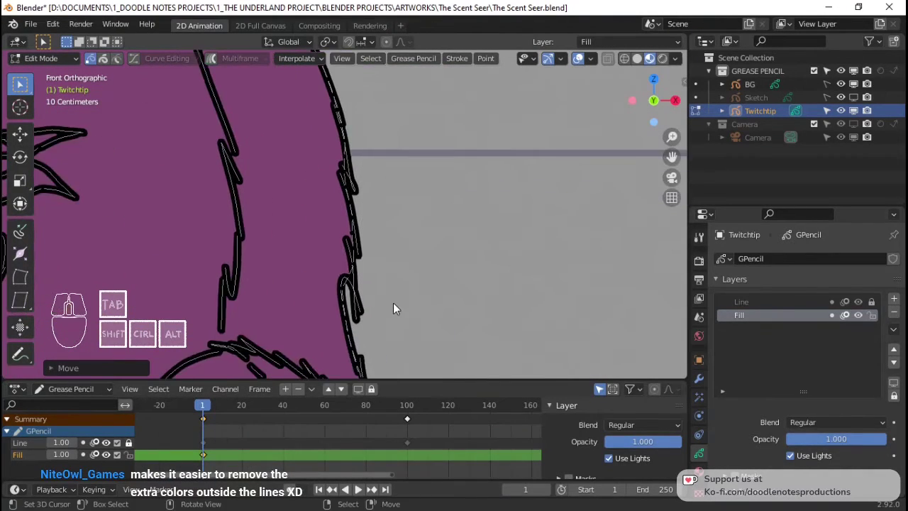
pyautogui.scroll(1, 393, 302)
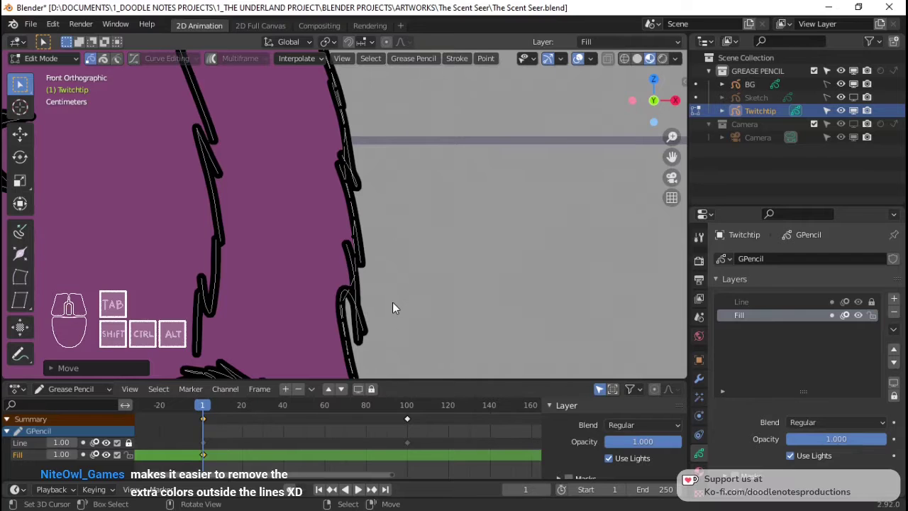
pyautogui.scroll(1, 392, 309)
pyautogui.scroll(1, 423, 312)
pyautogui.scroll(1, 349, 253)
pyautogui.scroll(1, 304, 289)
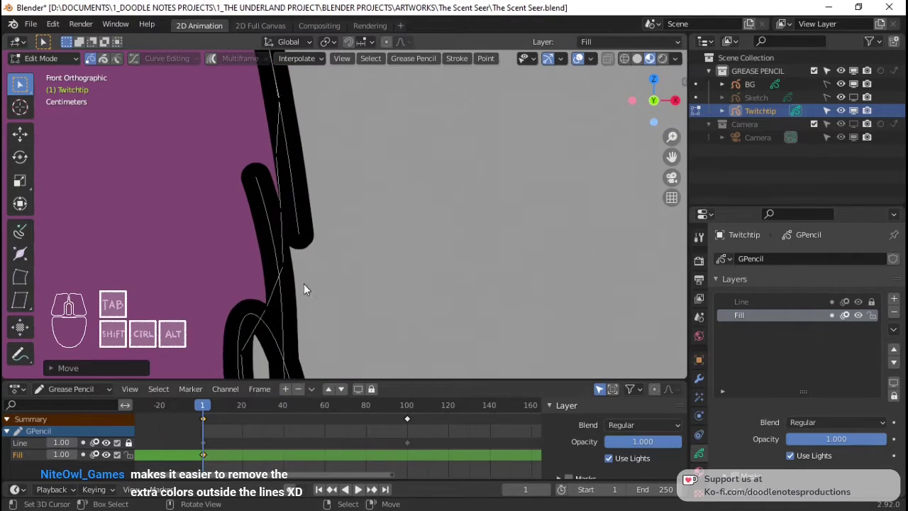
pyautogui.keyDown('shift'); pyautogui.moveTo(304, 290); pyautogui.dragTo(310, 236, button='middle'); pyautogui.keyUp('shift')
pyautogui.press('g')
pyautogui.click(293, 282)
pyautogui.press('g')
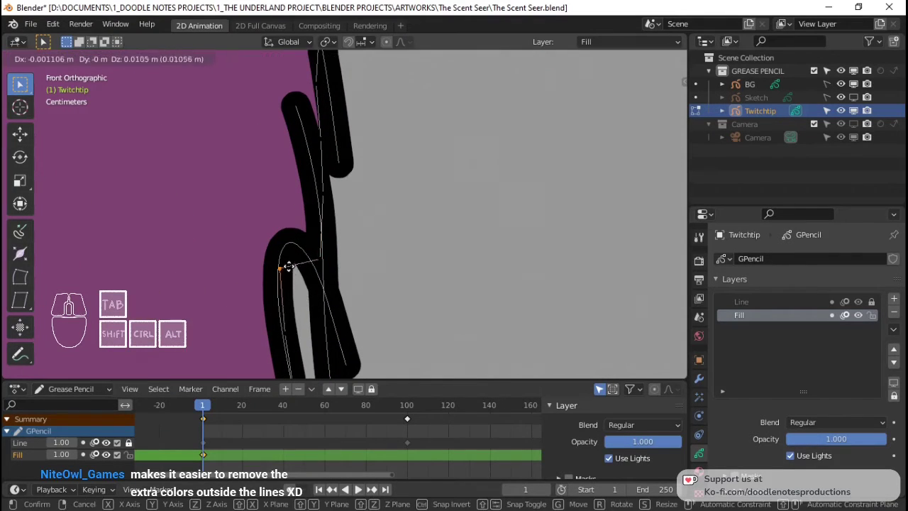
pyautogui.click(289, 247)
# Step: Move the fill point inside the first neck tuft below the ear onto the tip of that tuft
pyautogui.scroll(-2, 311, 162)
pyautogui.moveTo(311, 162)
pyautogui.keyDown('shift'); pyautogui.mouseDown(button='middle')
pyautogui.moveTo(341, 320)
pyautogui.moveTo(304, 176)
pyautogui.moveTo(352, 294)
pyautogui.moveTo(194, 245)
pyautogui.mouseUp(button='middle'); pyautogui.keyUp('shift')
pyautogui.scroll(-3, 371, 227)
pyautogui.scroll(-2, 304, 170)
pyautogui.scroll(3, 346, 284)
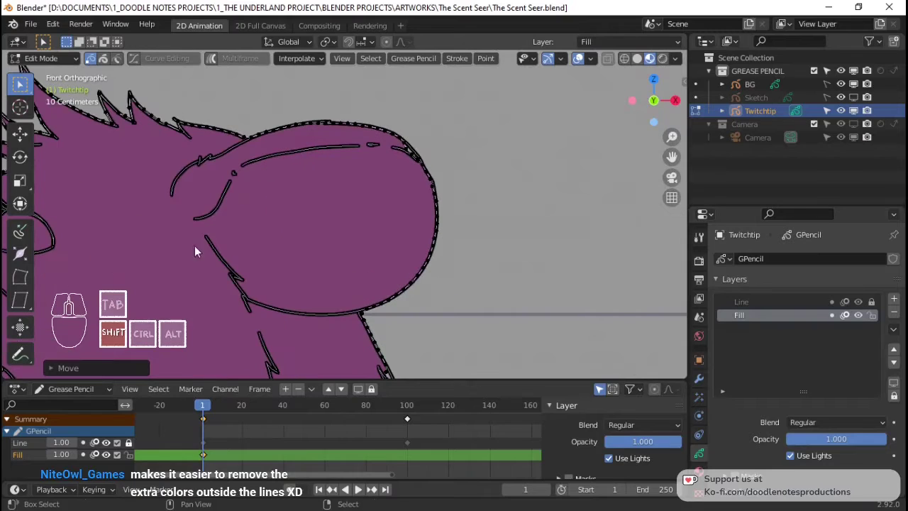
pyautogui.scroll(2, 319, 257)
pyautogui.scroll(-3, 405, 304)
pyautogui.scroll(2, 399, 299)
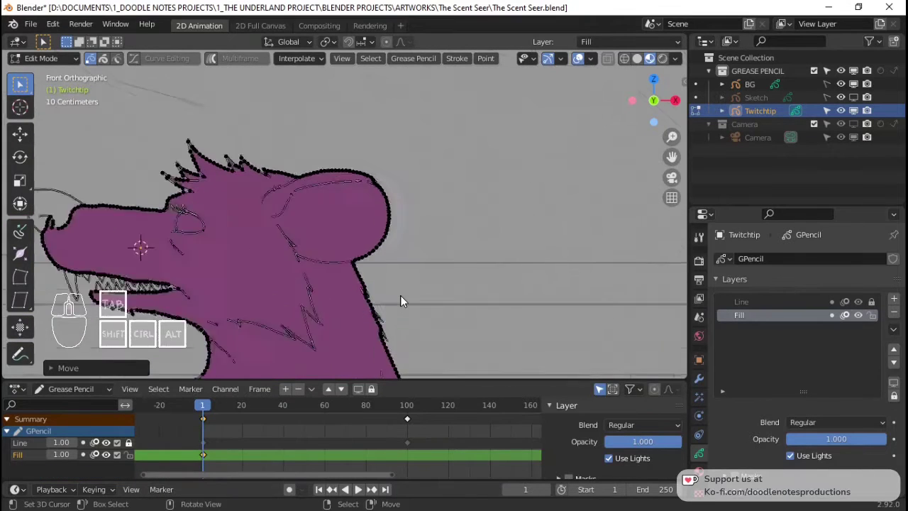
pyautogui.scroll(2, 386, 271)
pyautogui.keyDown('shift'); pyautogui.moveTo(400, 298); pyautogui.dragTo(313, 188, button='middle'); pyautogui.keyUp('shift')
pyautogui.scroll(3, 386, 272)
pyautogui.scroll(2, 305, 166)
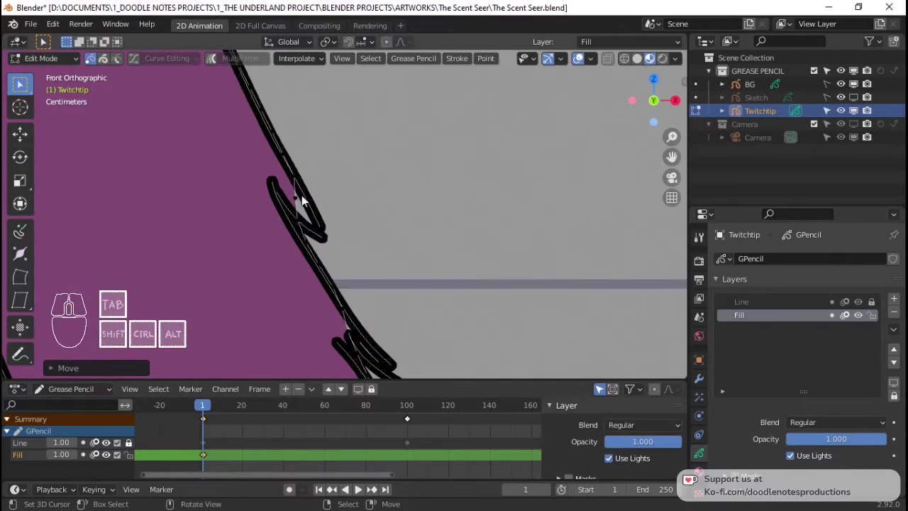
pyautogui.press('g')
pyautogui.scroll(-2, 321, 232)
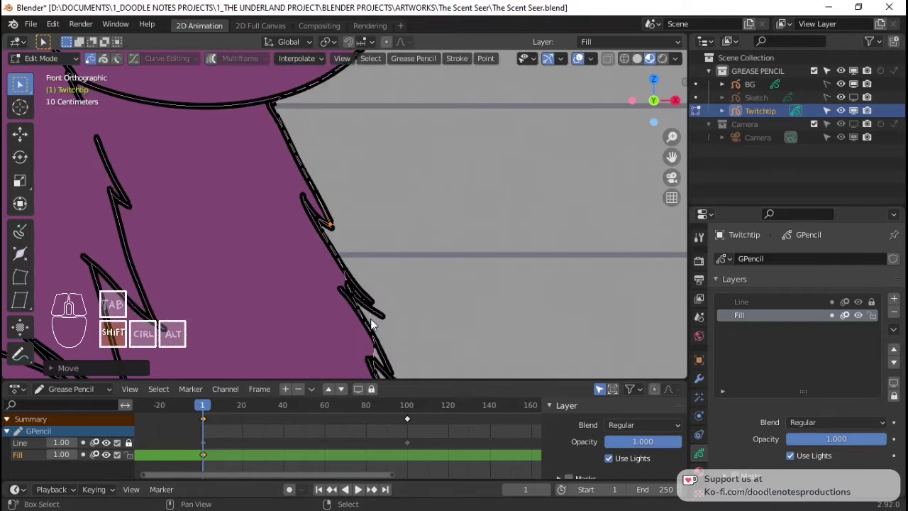
# Step: Move the fill point at the second tuft below the ear onto the neck outline just above it
pyautogui.scroll(1, 346, 283)
pyautogui.scroll(2, 345, 296)
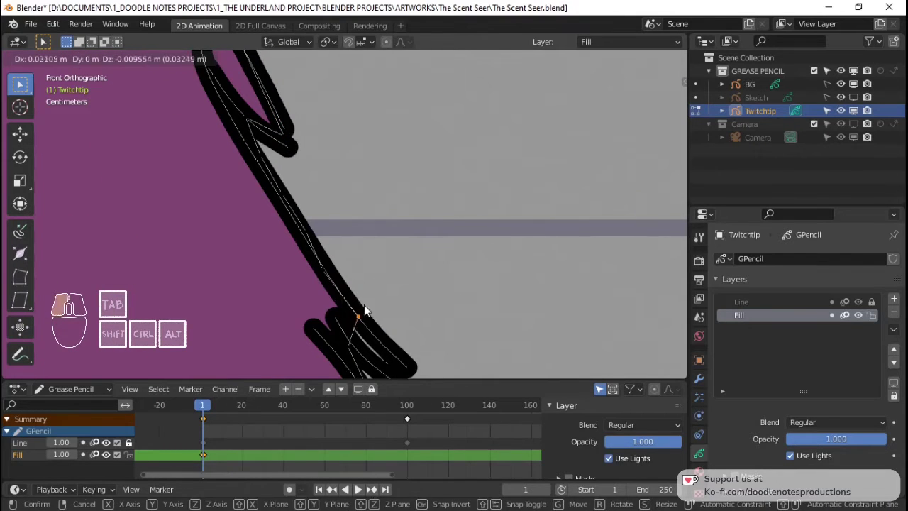
pyautogui.click(364, 310)
pyautogui.scroll(-2, 373, 336)
pyautogui.scroll(-2, 372, 287)
# Step: Move the fill points at the third tuft below the ear into its tip and inner notch
pyautogui.keyDown('shift'); pyautogui.moveTo(382, 295); pyautogui.dragTo(368, 274, button='middle'); pyautogui.keyUp('shift')
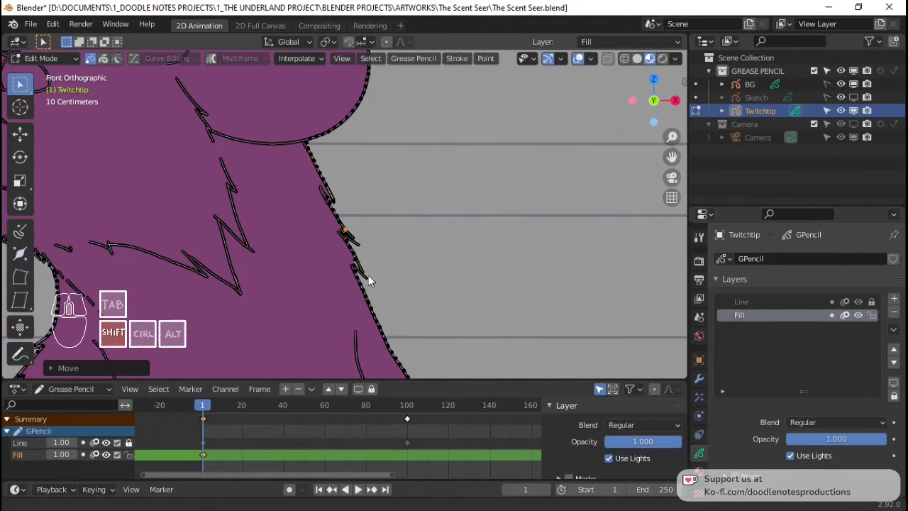
pyautogui.scroll(3, 368, 275)
pyautogui.click(371, 260)
pyautogui.press('g')
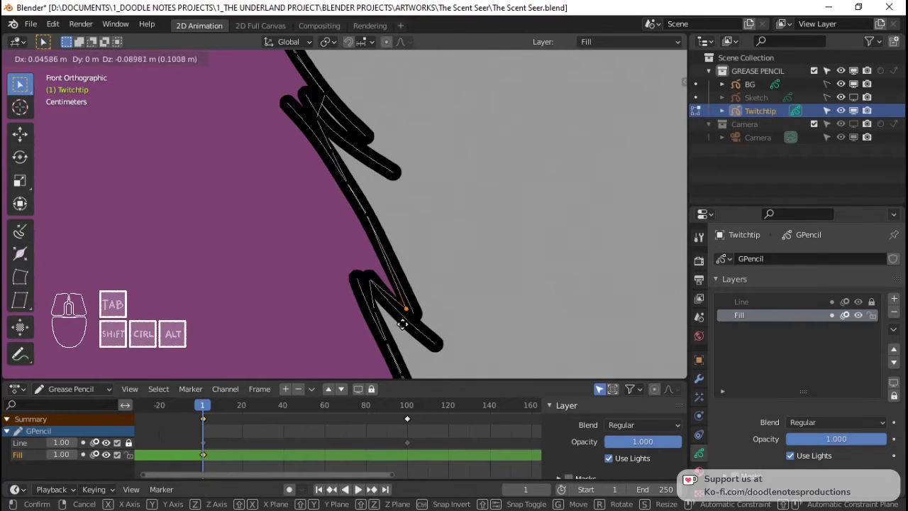
pyautogui.click(402, 324)
# Step: Move the fill points where the belly line meets the rear foot onto the crossing and the foot's lower outline
pyautogui.scroll(-5, 377, 284)
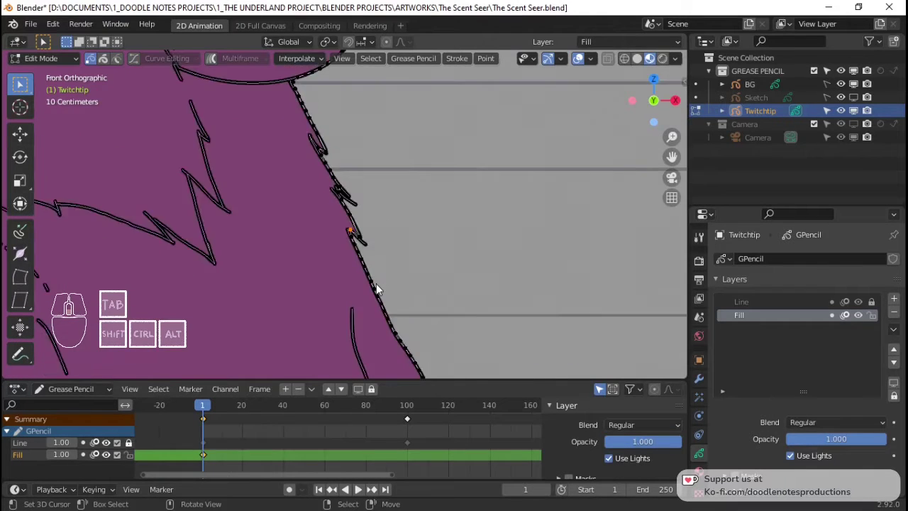
pyautogui.keyDown('shift'); pyautogui.moveTo(409, 187); pyautogui.dragTo(402, 75, button='middle'); pyautogui.keyUp('shift')
pyautogui.scroll(5, 412, 77)
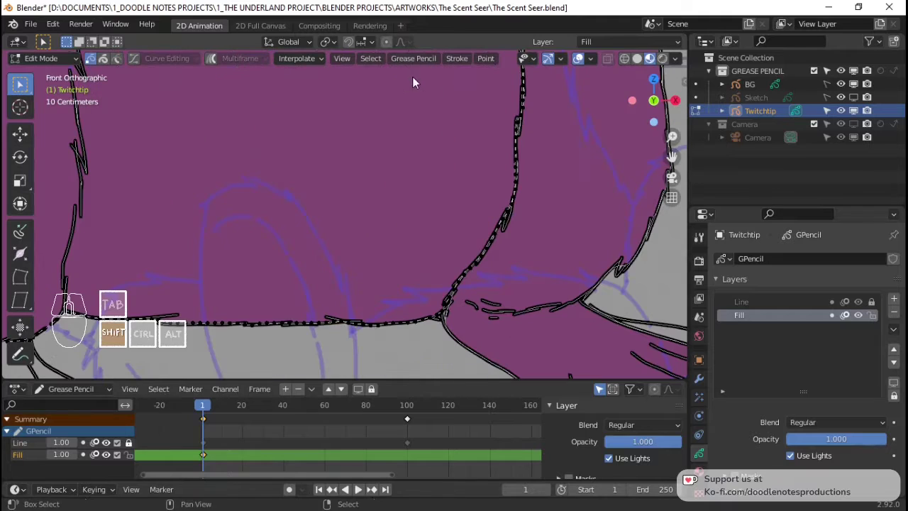
pyautogui.scroll(8, 329, 219)
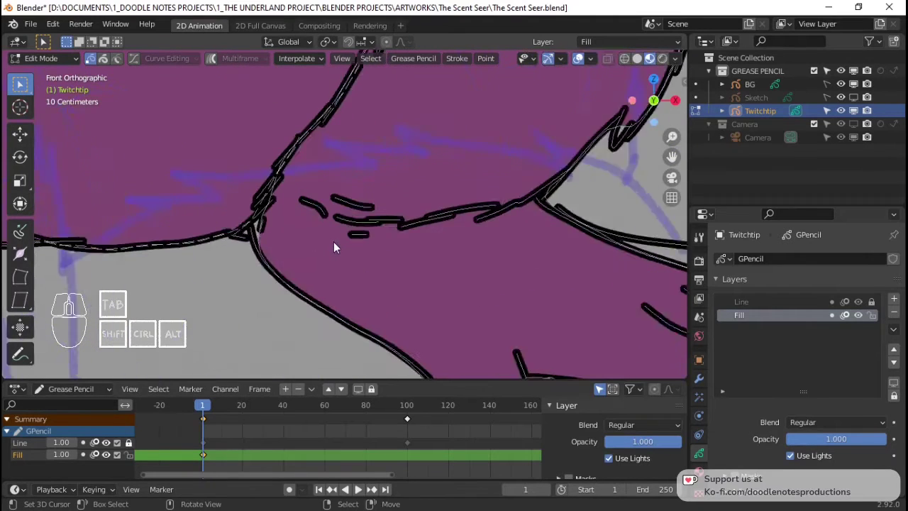
pyautogui.press('g')
pyautogui.click(225, 220)
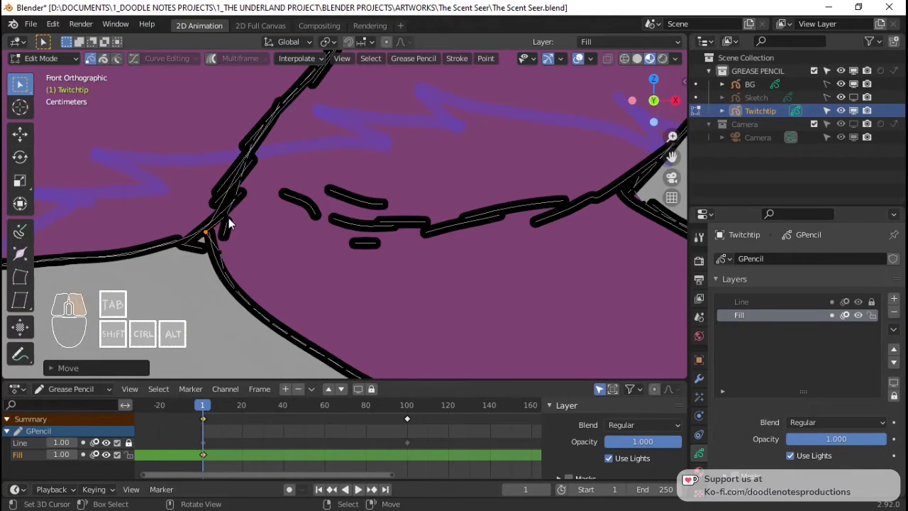
pyautogui.press('g')
pyautogui.click(220, 234)
pyautogui.press('g')
pyautogui.click(217, 248)
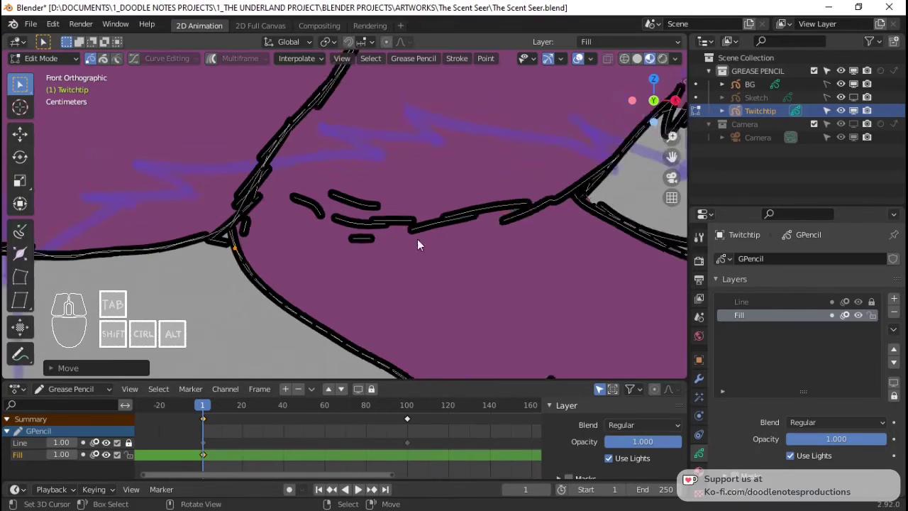
# Step: Move the fill points in the corner between the rear leg and the top of the foot onto the outlines
pyautogui.moveTo(416, 239)
pyautogui.keyDown('shift'); pyautogui.mouseDown(button='middle')
pyautogui.moveTo(397, 199)
pyautogui.moveTo(388, 218)
pyautogui.moveTo(147, 239)
pyautogui.mouseUp(button='middle'); pyautogui.keyUp('shift')
pyautogui.scroll(2, 431, 203)
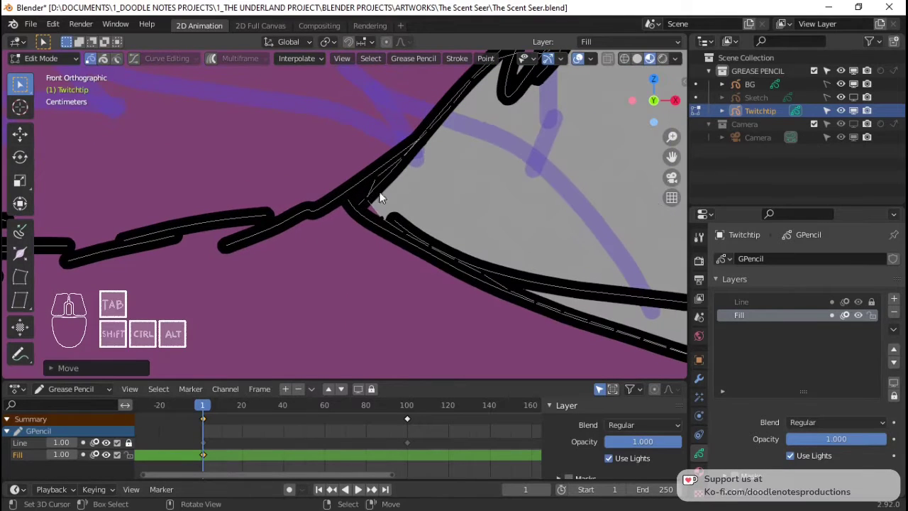
pyautogui.click(353, 199)
pyautogui.press('g')
pyautogui.click(370, 209)
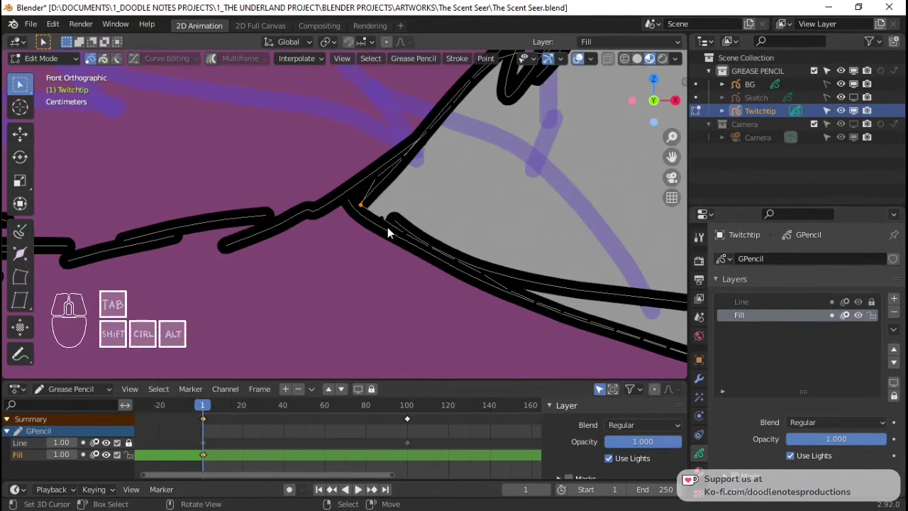
pyautogui.press('g')
pyautogui.click(390, 231)
pyautogui.press('g')
pyautogui.rightClick(415, 241)
# Step: Examine the fill edges along the rear foot, haunch and body outlines, then view them in Draw Mode
pyautogui.scroll(-5, 500, 247)
pyautogui.scroll(3, 500, 248)
pyautogui.scroll(-3, 499, 249)
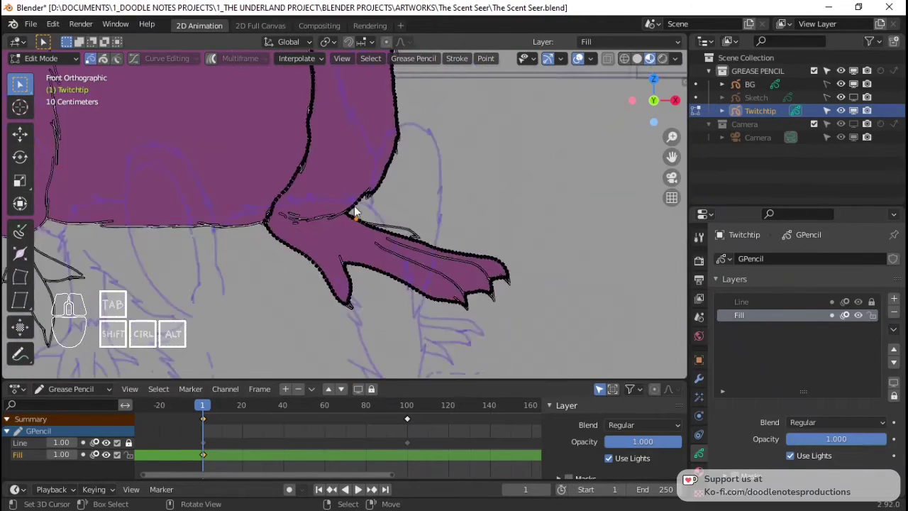
pyautogui.scroll(-3, 307, 170)
pyautogui.scroll(4, 397, 205)
pyautogui.scroll(-1, 528, 255)
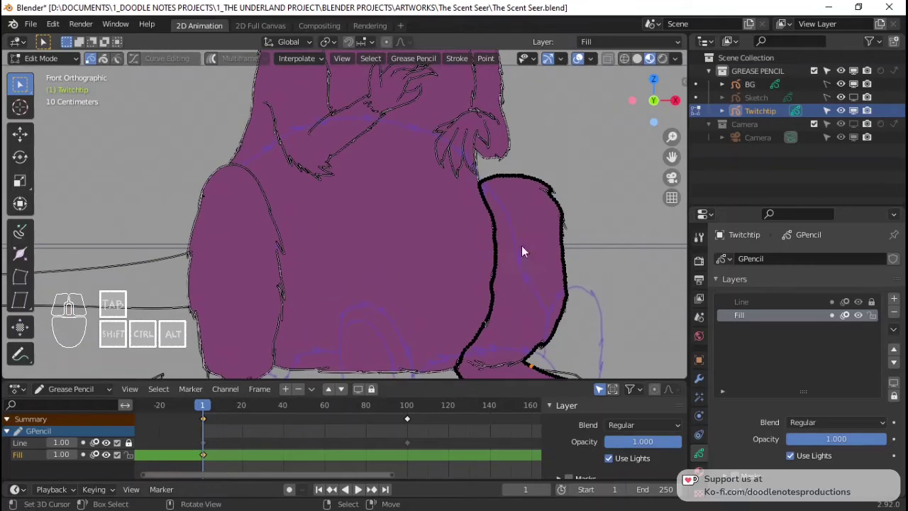
pyautogui.press('Tab')
pyautogui.scroll(-4, 472, 253)
pyautogui.scroll(3, 472, 254)
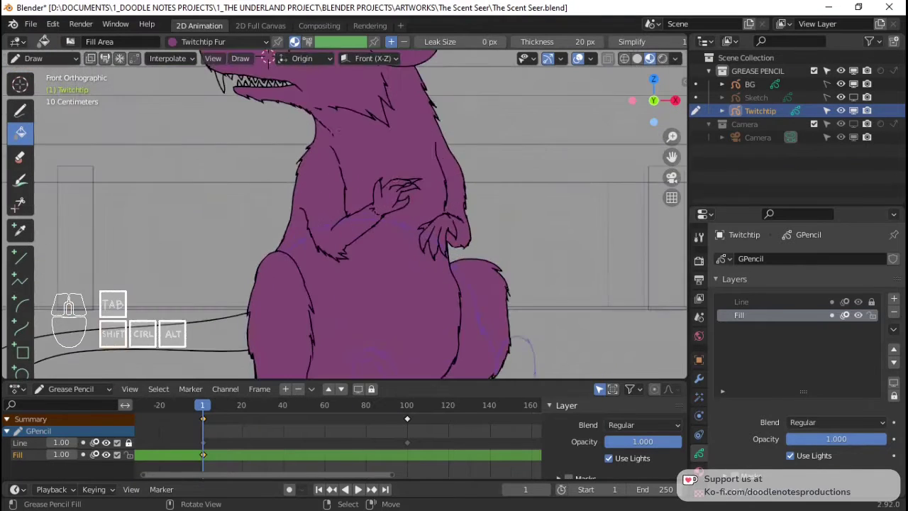
pyautogui.keyDown('shift'); pyautogui.scroll(3, 260, 159); pyautogui.keyUp('shift')
# Step: Move the fill points at the brow corner between the snout and the forehead onto the curved outline
pyautogui.scroll(6, 269, 251)
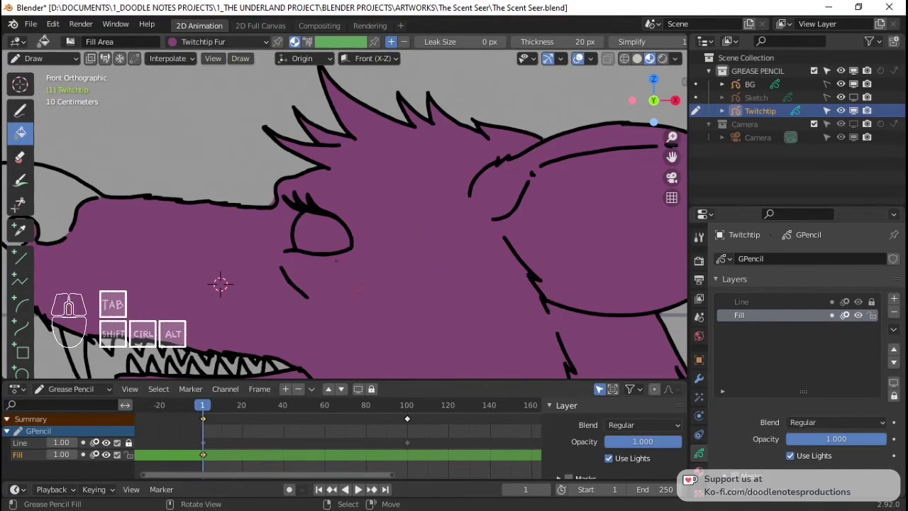
pyautogui.scroll(4, 284, 234)
pyautogui.press('Tab')
pyautogui.press('g')
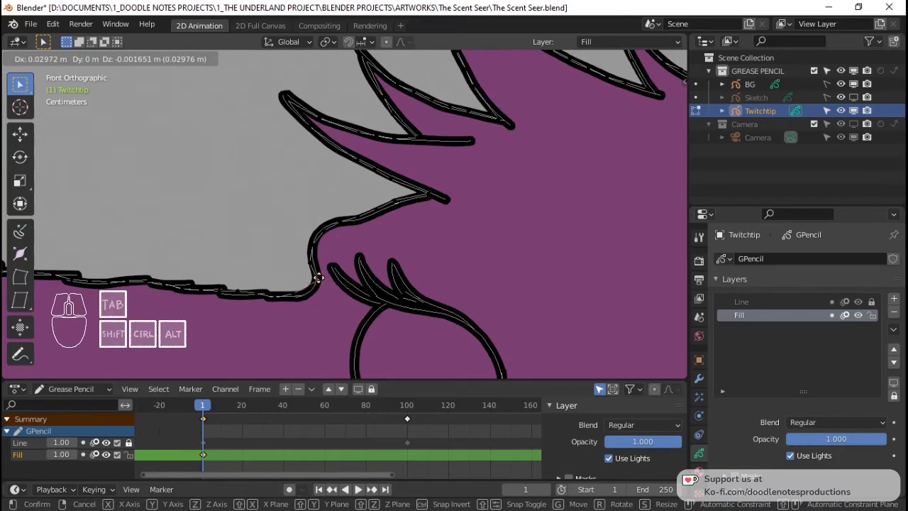
pyautogui.click(318, 281)
pyautogui.press('g')
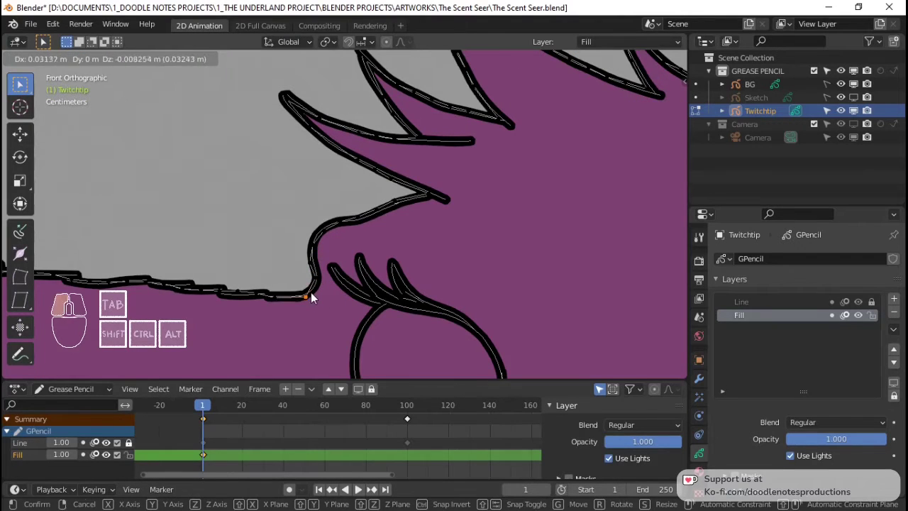
pyautogui.click(312, 297)
pyautogui.scroll(-5, 307, 284)
# Step: Examine the fill edge along the snout and the nose junction, then view the whole rat in Draw Mode
pyautogui.press('Tab')
pyautogui.press('Tab')
pyautogui.scroll(2, 320, 234)
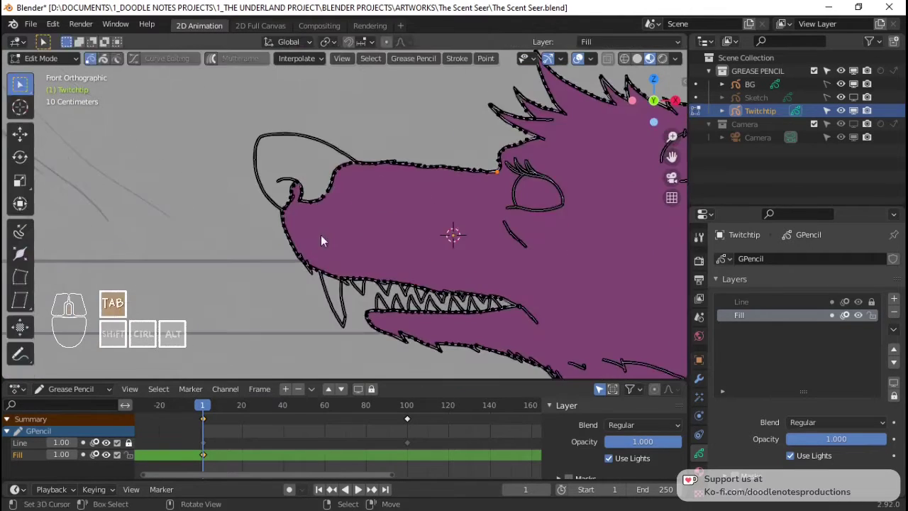
pyautogui.scroll(6, 328, 270)
pyautogui.keyDown('shift'); pyautogui.moveTo(399, 325); pyautogui.dragTo(386, 272, button='middle'); pyautogui.keyUp('shift')
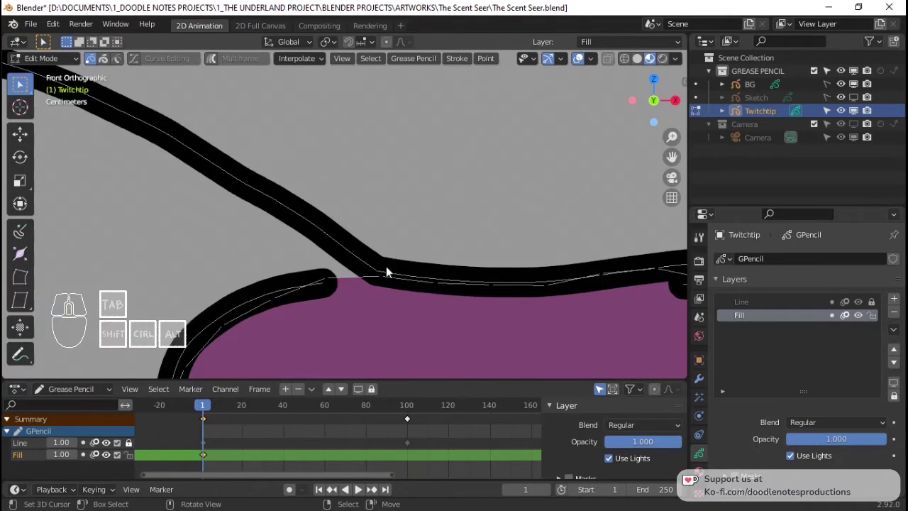
pyautogui.scroll(-8, 385, 265)
pyautogui.press('Tab')
pyautogui.scroll(-3, 371, 248)
pyautogui.scroll(3, 291, 140)
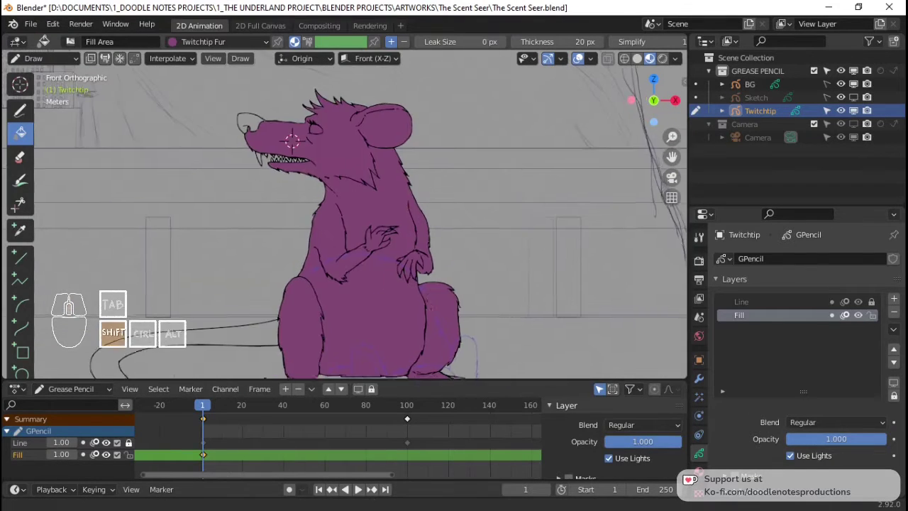
# Step: Examine the fill around the rear foot, the belly line and the near haunch for places that miss the outlines
pyautogui.keyDown('shift'); pyautogui.scroll(-4, 291, 140); pyautogui.keyUp('shift')
pyautogui.scroll(4, 382, 222)
pyautogui.scroll(4, 435, 321)
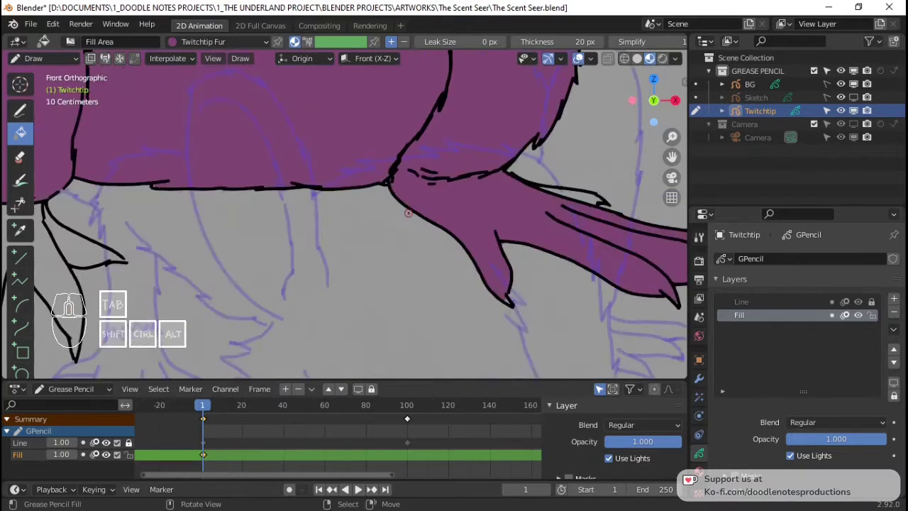
pyautogui.scroll(-6, 405, 210)
pyautogui.keyDown('shift'); pyautogui.scroll(2, 396, 183); pyautogui.keyUp('shift')
pyautogui.scroll(5, 384, 204)
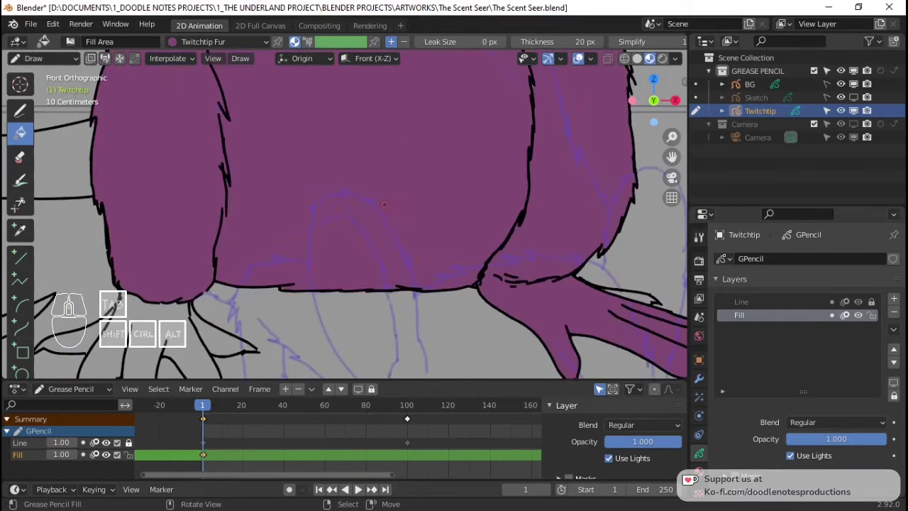
pyautogui.scroll(4, 382, 189)
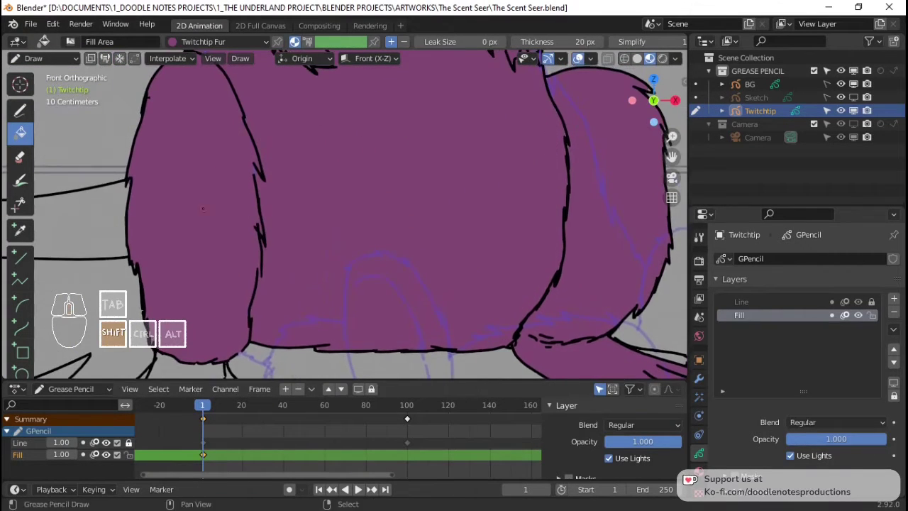
# Step: Move the fill points at the tuft beside the tail's upper base onto the haunch outline and return to Draw Mode
pyautogui.keyDown('shift'); pyautogui.moveTo(332, 235); pyautogui.dragTo(370, 285, button='middle'); pyautogui.keyUp('shift')
pyautogui.press('Tab')
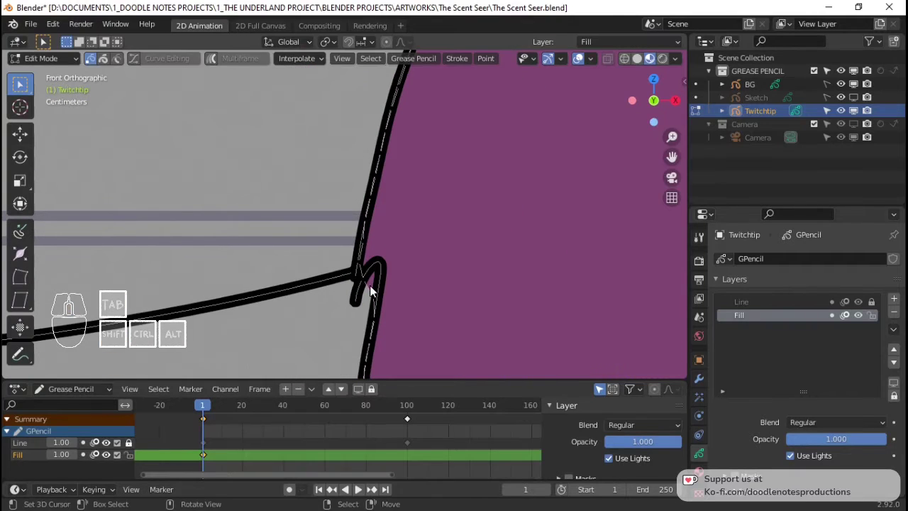
pyautogui.press('g')
pyautogui.click(362, 295)
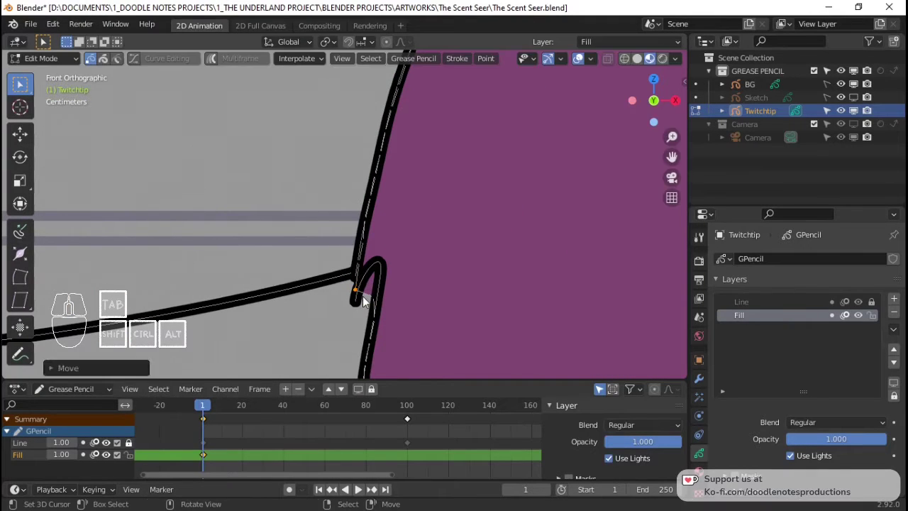
pyautogui.press('g')
pyautogui.click(385, 270)
pyautogui.scroll(-1, 453, 248)
pyautogui.scroll(-6, 452, 250)
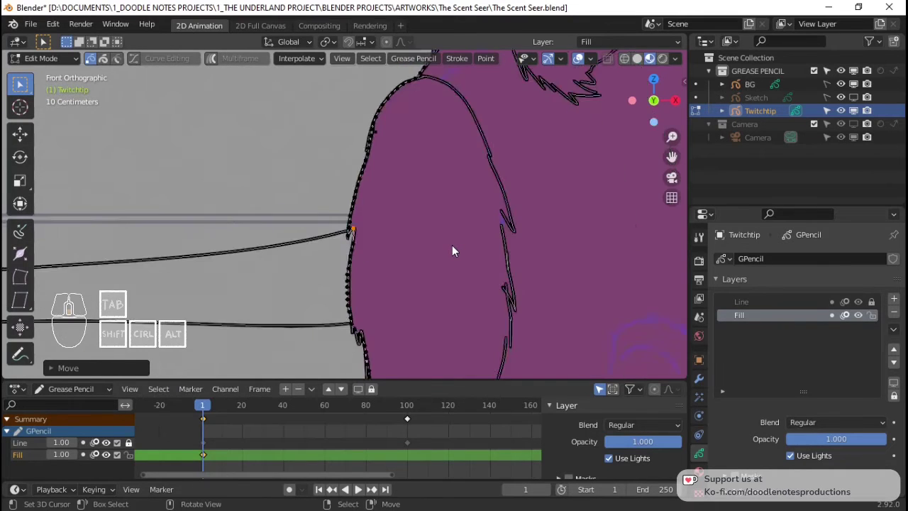
pyautogui.press('Tab')
pyautogui.scroll(2, 407, 275)
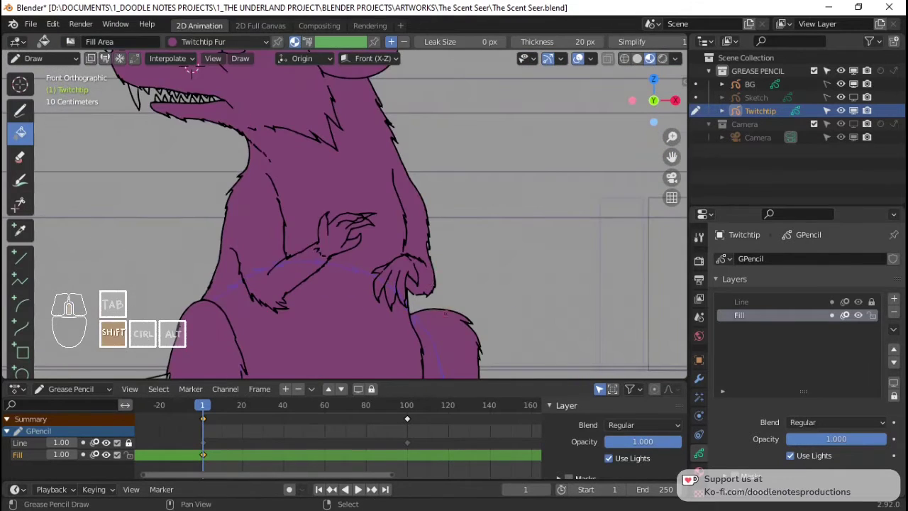
# Step: Examine the fur fill around the hands, the body and the head for places that miss the outlines
pyautogui.keyDown('shift'); pyautogui.moveTo(444, 314); pyautogui.dragTo(425, 269, button='middle'); pyautogui.keyUp('shift')
pyautogui.scroll(2, 425, 205)
pyautogui.scroll(2, 427, 264)
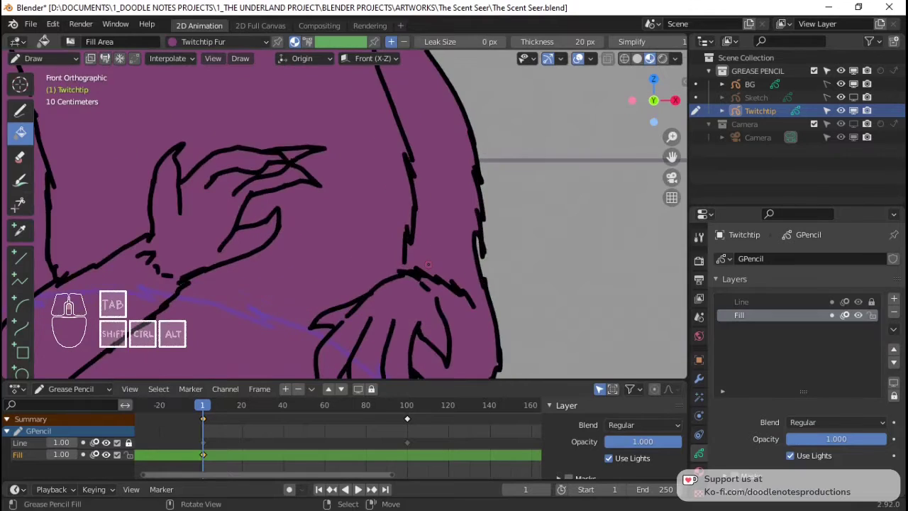
pyautogui.scroll(-3, 427, 264)
pyautogui.scroll(-2, 284, 177)
pyautogui.keyDown('shift'); pyautogui.moveTo(234, 132); pyautogui.dragTo(330, 236, button='middle'); pyautogui.keyUp('shift')
pyautogui.scroll(-2, 330, 236)
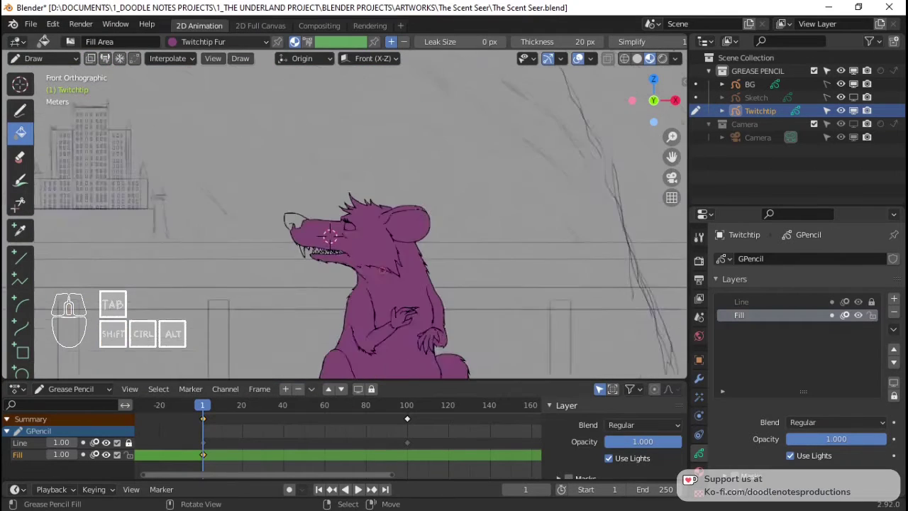
pyautogui.scroll(-4, 330, 236)
pyautogui.scroll(5, 302, 101)
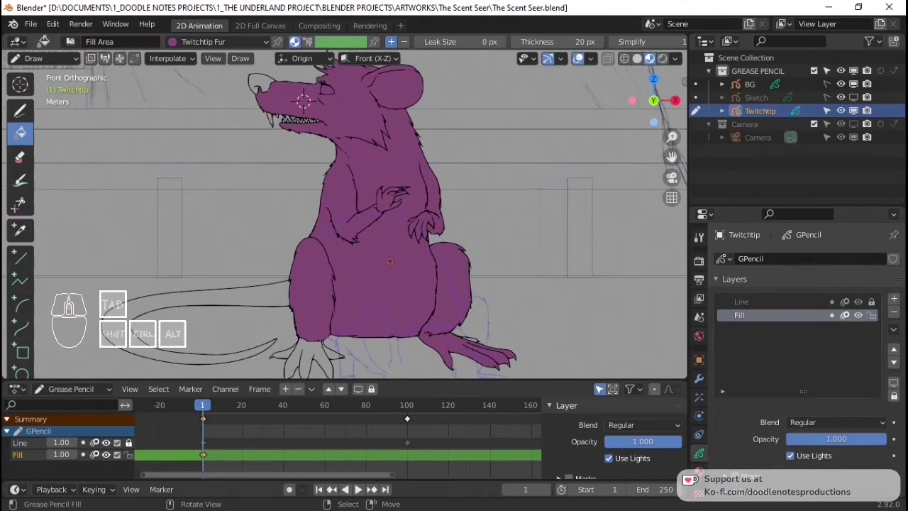
pyautogui.keyDown('shift'); pyautogui.moveTo(303, 102); pyautogui.dragTo(304, 234, button='middle'); pyautogui.keyUp('shift')
pyautogui.scroll(3, 331, 308)
pyautogui.keyDown('shift'); pyautogui.moveTo(330, 307); pyautogui.dragTo(314, 236, button='middle'); pyautogui.keyUp('shift')
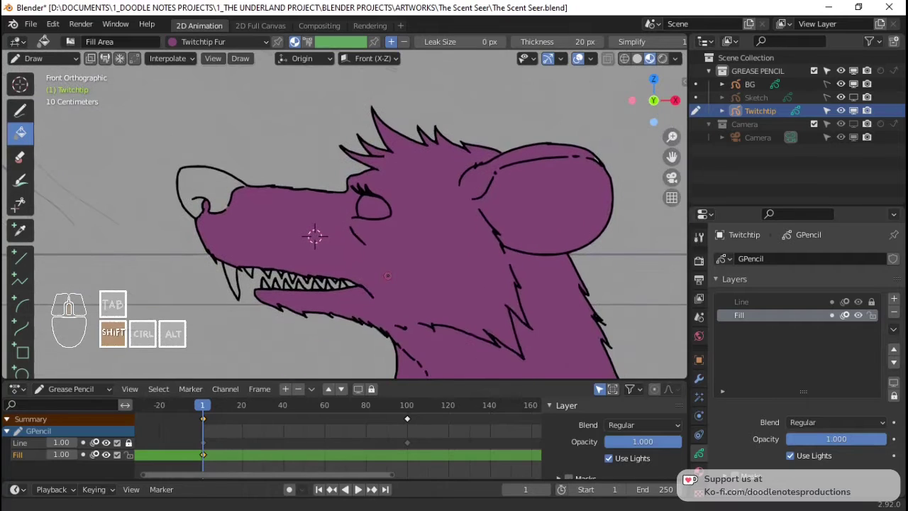
# Step: Save the file and fill the rat's nose with the Twitchtip Skin material
pyautogui.hotkey('ctrl', 's')
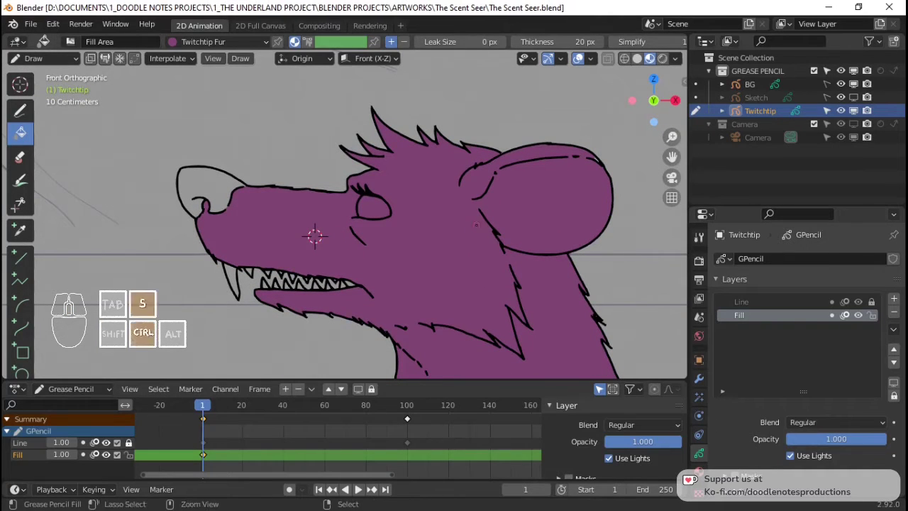
pyautogui.click(699, 380)
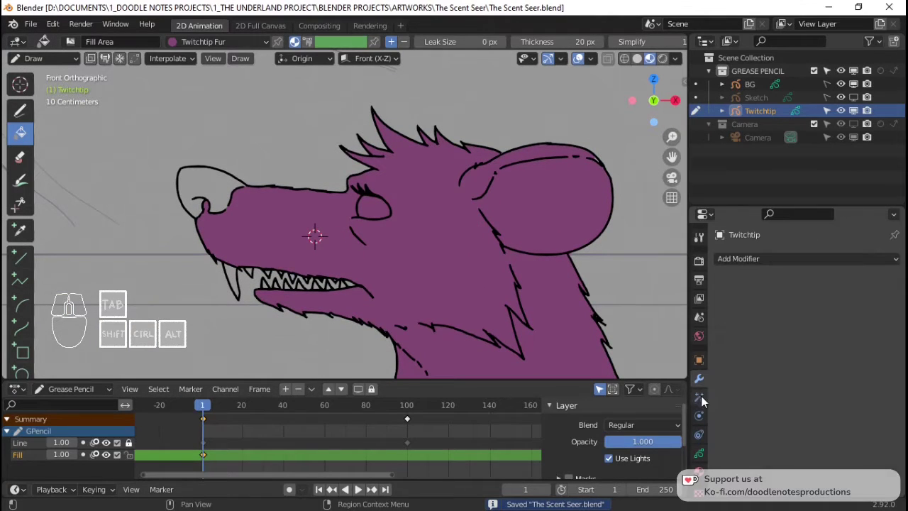
pyautogui.click(699, 468)
pyautogui.click(751, 288)
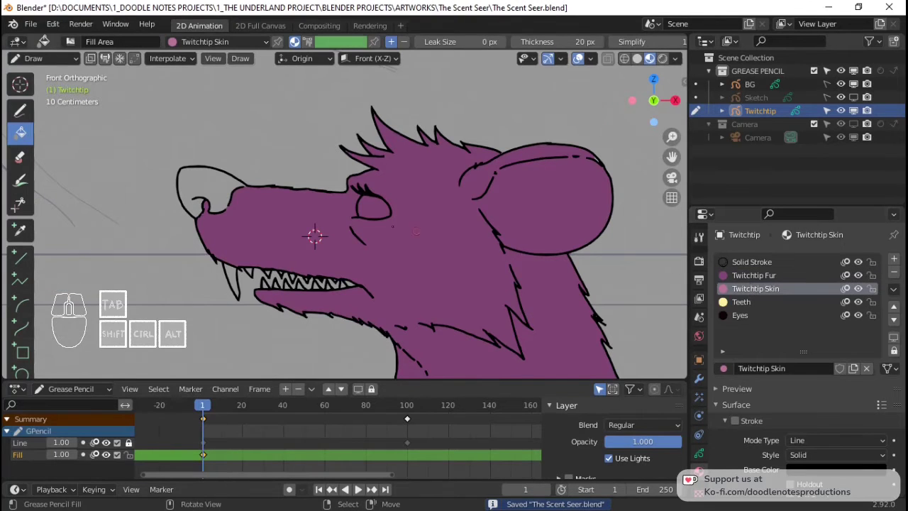
pyautogui.scroll(3, 290, 251)
pyautogui.keyDown('shift'); pyautogui.moveTo(290, 251); pyautogui.dragTo(523, 307, button='middle'); pyautogui.keyUp('shift')
pyautogui.scroll(1, 656, 374)
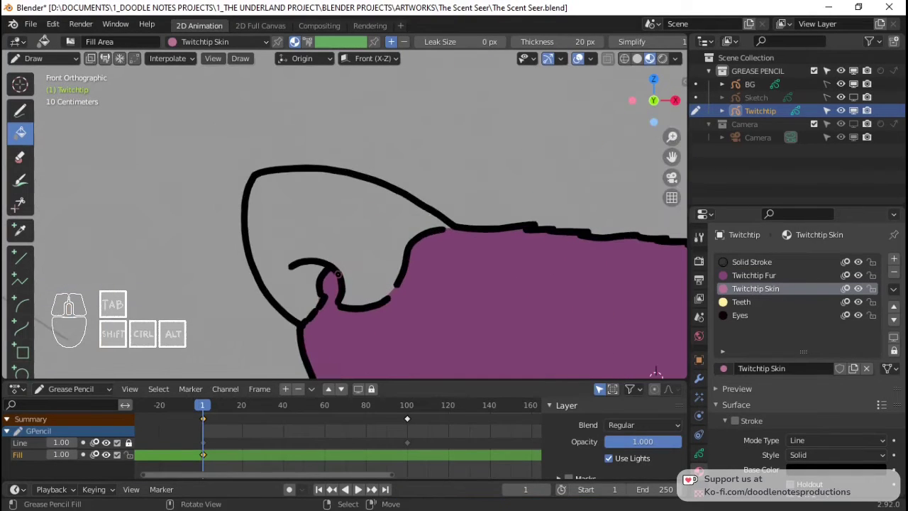
pyautogui.click(349, 213)
# Step: Switch to Edit Mode and move the fur fill point at the ear's upper rear rim outward onto the outline
pyautogui.scroll(-4, 522, 308)
pyautogui.keyDown('shift'); pyautogui.moveTo(445, 265); pyautogui.dragTo(11, 269, button='middle'); pyautogui.keyUp('shift')
pyautogui.scroll(1, 380, 249)
pyautogui.scroll(1, 10, 269)
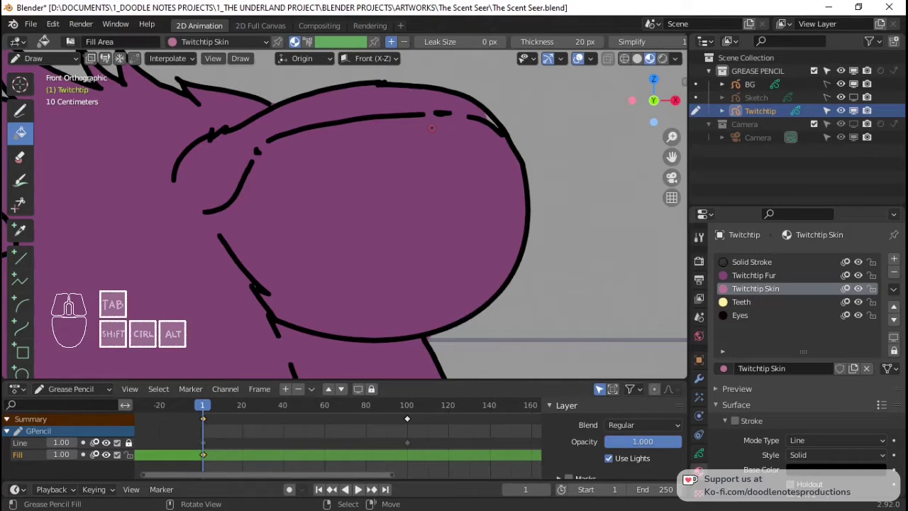
pyautogui.press('Tab')
pyautogui.press('g')
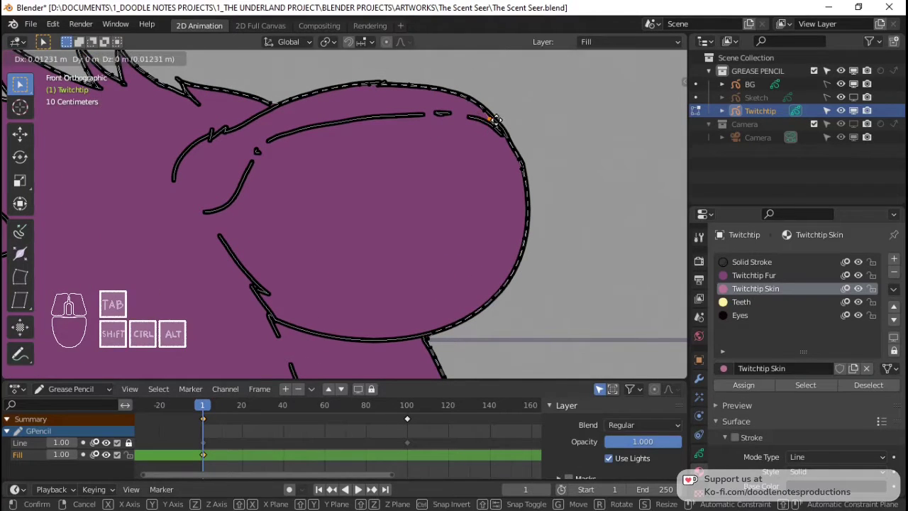
pyautogui.click(496, 114)
# Step: Move the remaining fur fill points where the inner ear line meets the rim onto the outline and return to Draw Mode
pyautogui.scroll(2, 510, 124)
pyautogui.keyDown('shift'); pyautogui.moveTo(510, 124); pyautogui.dragTo(420, 212, button='middle'); pyautogui.keyUp('shift')
pyautogui.press('g')
pyautogui.click(439, 223)
pyautogui.press('g')
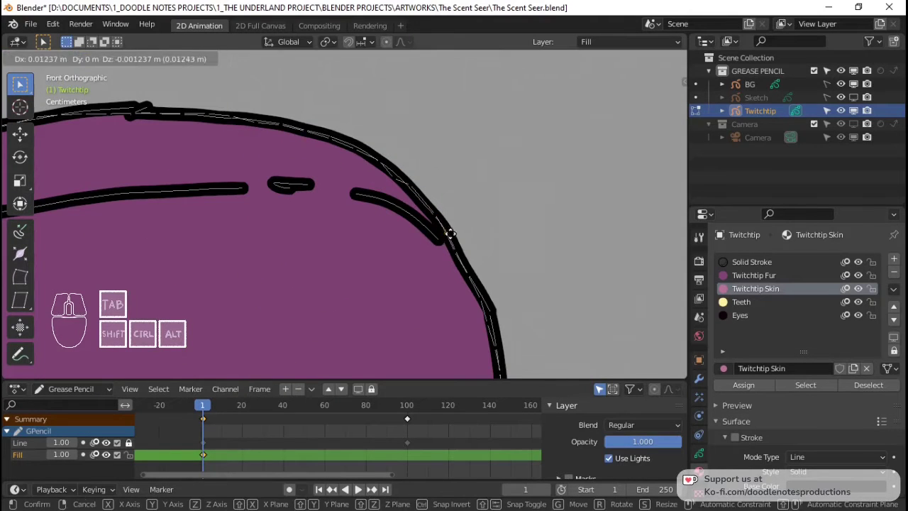
pyautogui.click(450, 237)
pyautogui.press('Tab')
pyautogui.scroll(-4, 403, 186)
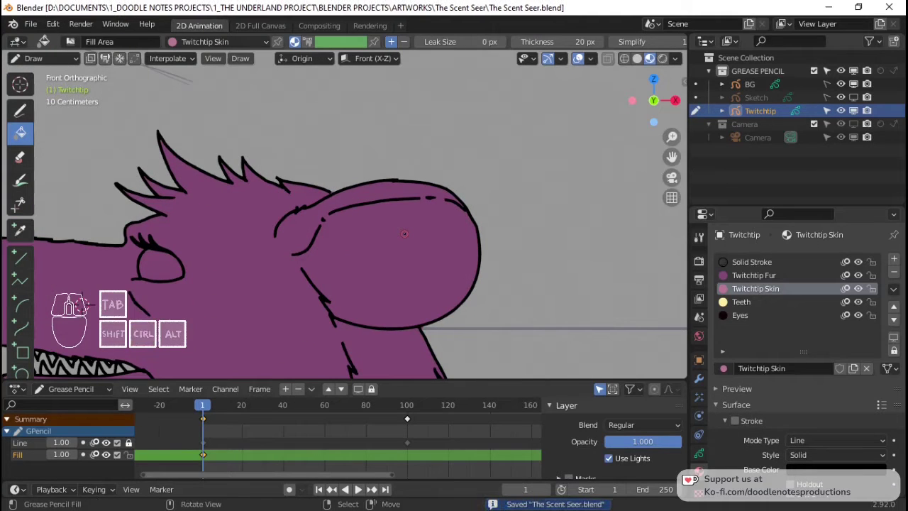
# Step: Trace the inner ear freehand along its outlines as a filled shape with the Twitchtip Skin material
pyautogui.keyDown('ctrl'); pyautogui.moveTo(211, 133); pyautogui.dragTo(213, 114, button='middle'); pyautogui.keyUp('ctrl')
pyautogui.keyDown('shift'); pyautogui.moveTo(270, 184); pyautogui.dragTo(298, 162, button='middle'); pyautogui.keyUp('shift')
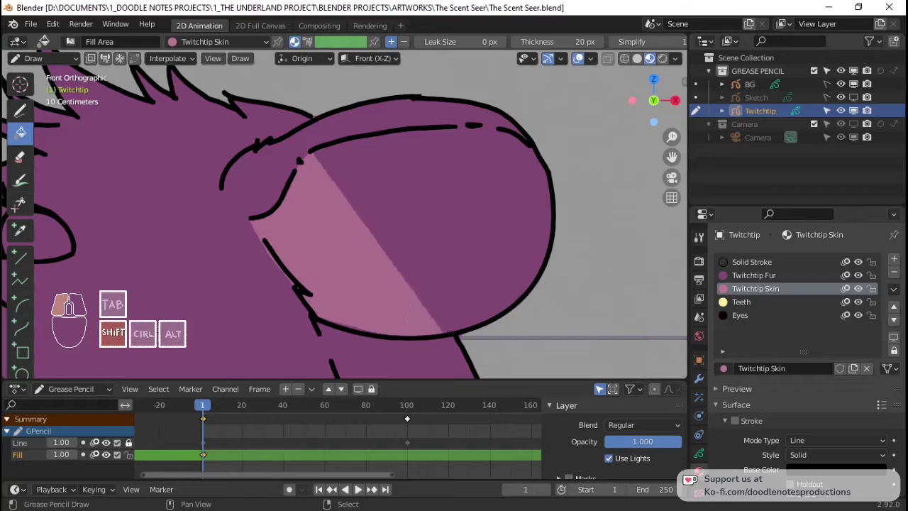
pyautogui.keyDown('shift'); pyautogui.moveTo(448, 331); pyautogui.dragTo(533, 280); pyautogui.keyUp('shift')
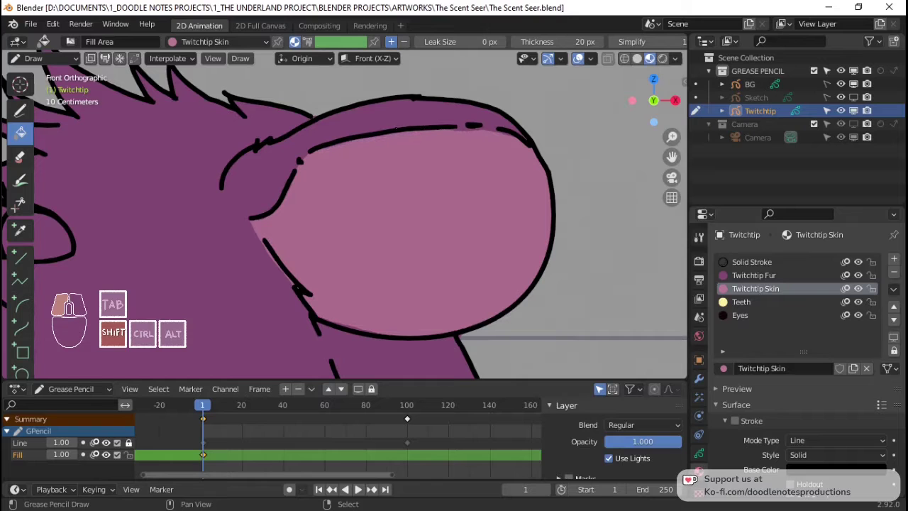
pyautogui.keyDown('shift'); pyautogui.moveTo(349, 135); pyautogui.dragTo(379, 145); pyautogui.keyUp('shift')
# Step: In Edit Mode, move a skin fill point at the gap in the inner ear's upper line toward the short dash
pyautogui.keyDown('ctrl'); pyautogui.moveTo(445, 154); pyautogui.dragTo(511, 146, button='middle'); pyautogui.keyUp('ctrl')
pyautogui.press('Tab')
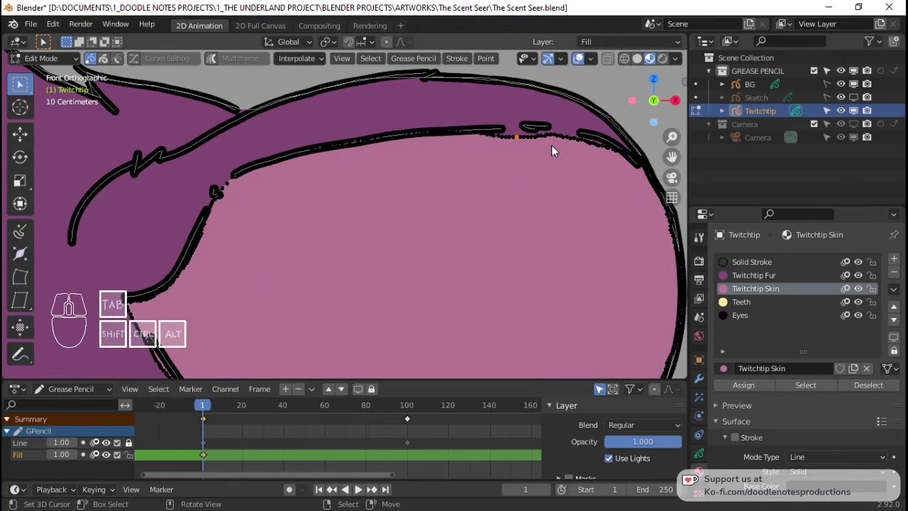
pyautogui.press('g')
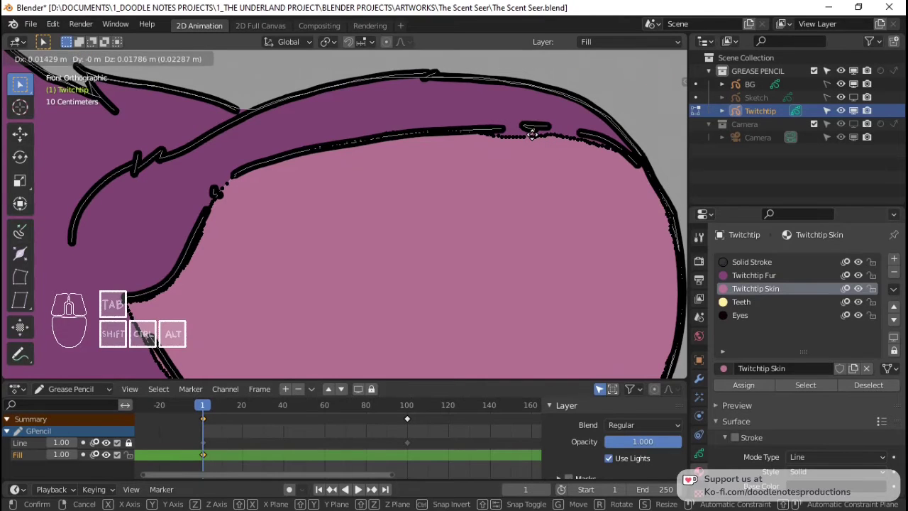
pyautogui.click(532, 135)
# Step: Enable proportional editing with Smooth falloff and move the skin fill points around the short dash up onto the inner ear line
pyautogui.scroll(-4, 529, 146)
pyautogui.click(384, 42)
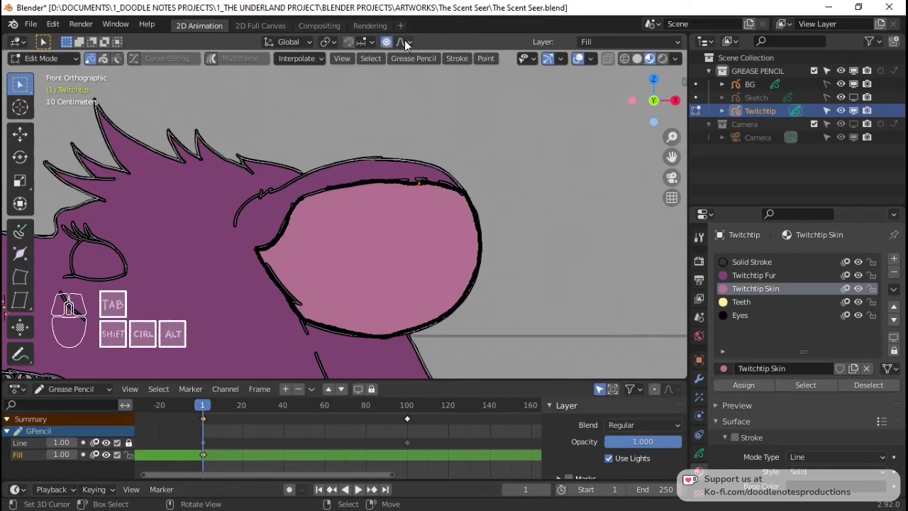
pyautogui.click(402, 41)
pyautogui.scroll(3, 384, 188)
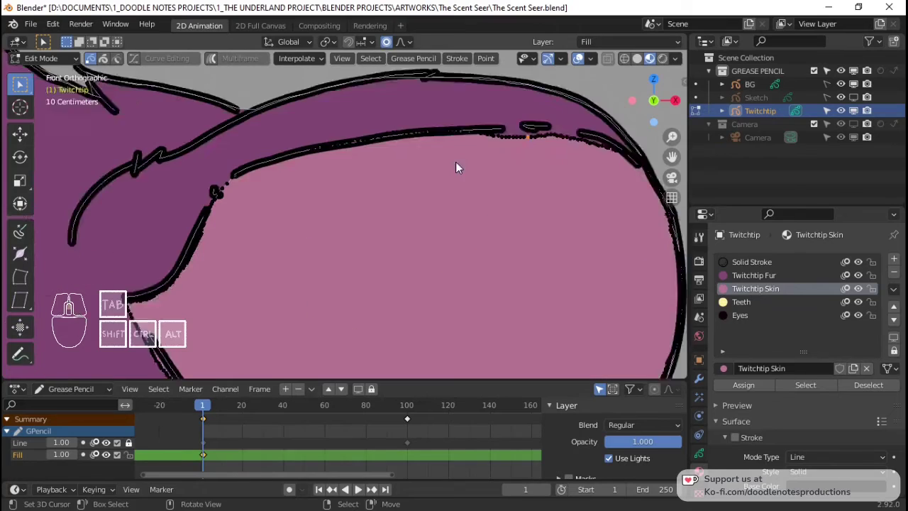
pyautogui.keyDown('shift'); pyautogui.scroll(2, 425, 234); pyautogui.keyUp('shift')
pyautogui.press('g')
pyautogui.scroll(20, 499, 260)
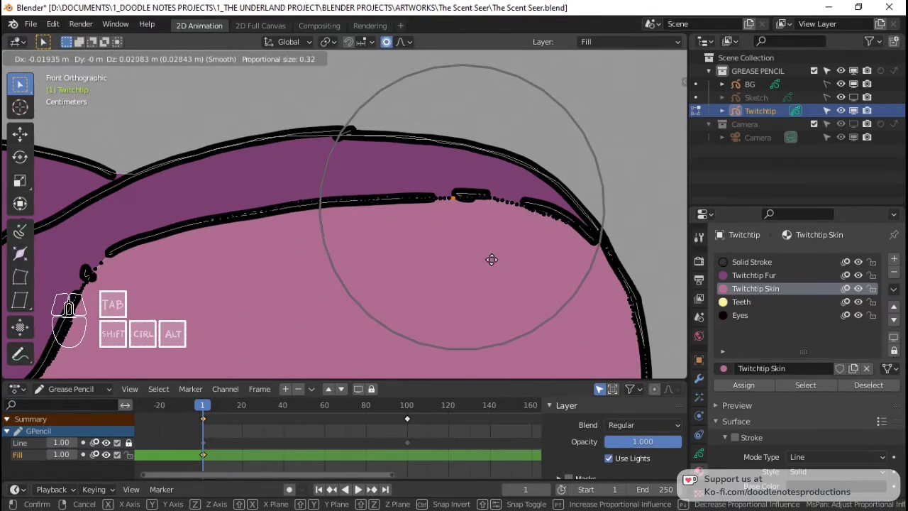
pyautogui.scroll(4, 492, 261)
pyautogui.click(492, 258)
# Step: Move the skin fill points under the rear segment of the inner ear's upper line onto that line with proportional editing
pyautogui.click(539, 216)
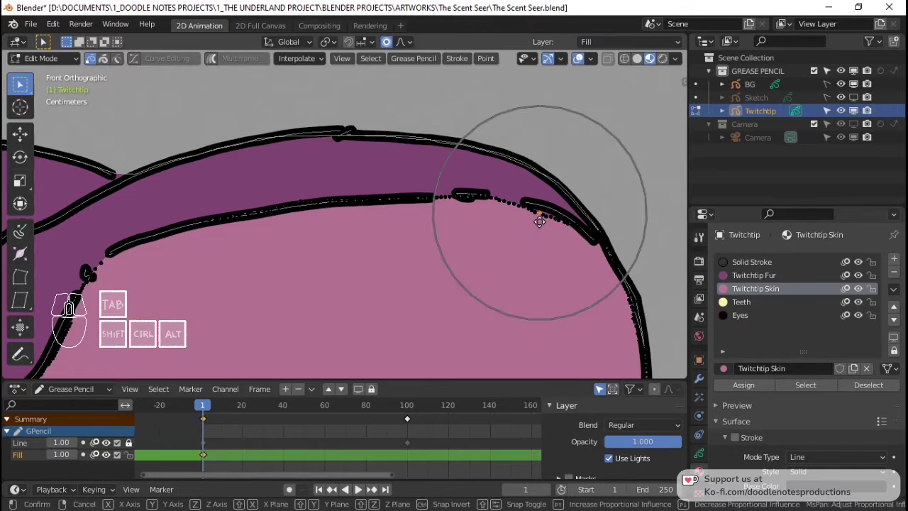
pyautogui.press('g')
pyautogui.scroll(3, 541, 217)
pyautogui.click(541, 216)
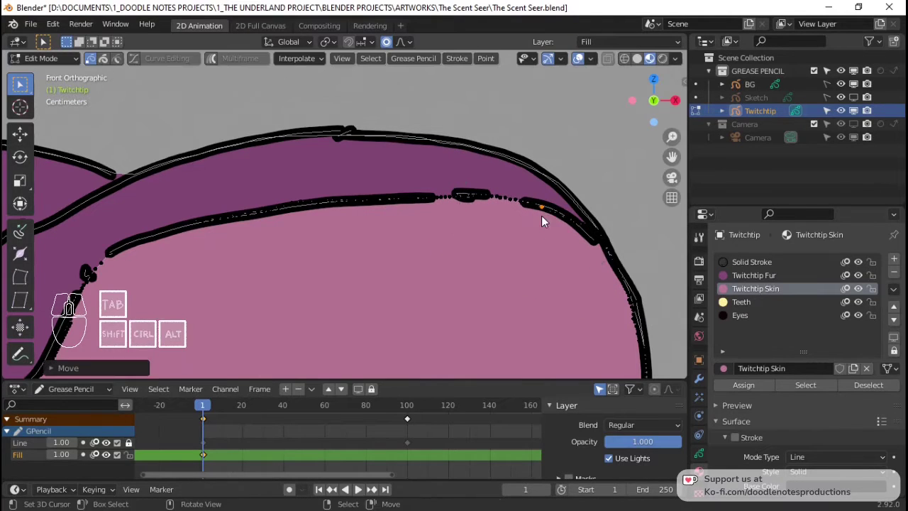
# Step: Move the pink ear fill's boundary under the middle of the outline at the inner lower-left edge with proportional editing
pyautogui.scroll(-4, 484, 238)
pyautogui.keyDown('shift'); pyautogui.moveTo(484, 238); pyautogui.dragTo(494, 150, button='middle'); pyautogui.keyUp('shift')
pyautogui.scroll(6, 371, 243)
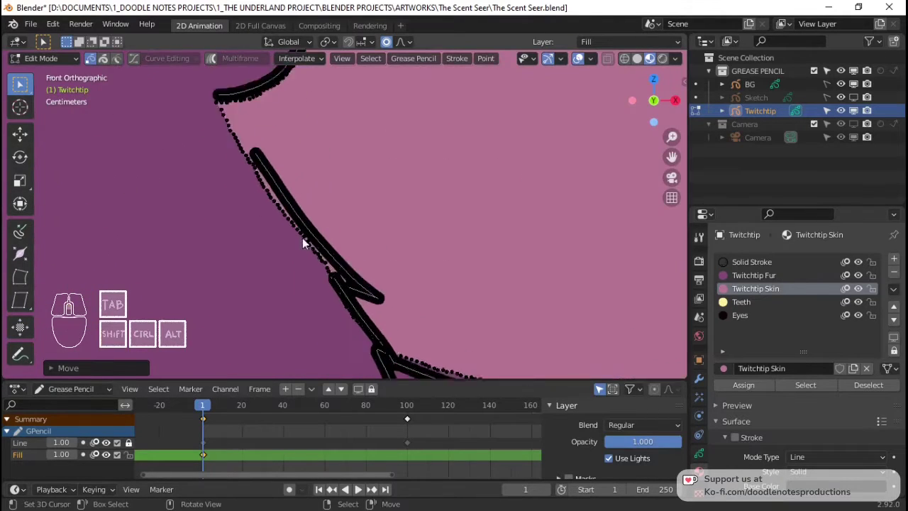
pyautogui.click(288, 224)
pyautogui.press('g')
pyautogui.click(269, 187)
# Step: Adjust the remaining ear fill points above and below that spot so the lower-left fill edge follows the outline
pyautogui.click(245, 152)
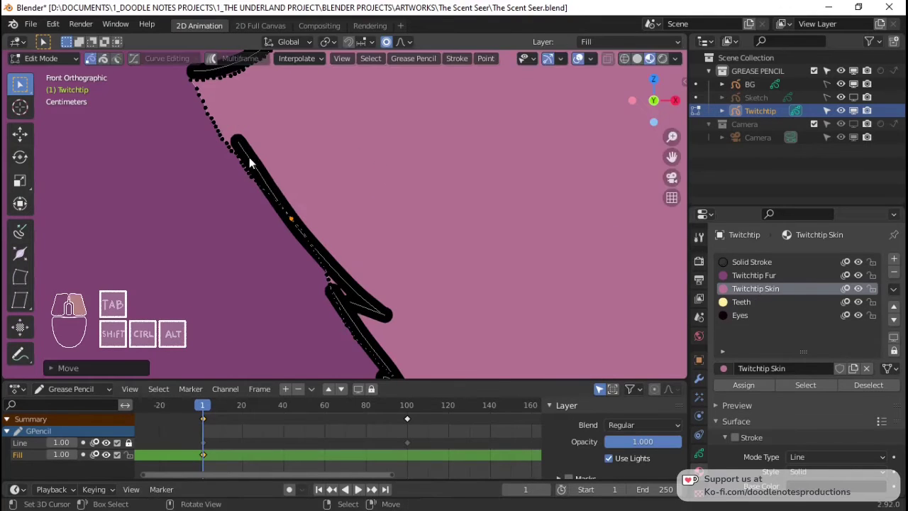
pyautogui.press('g')
pyautogui.rightClick(342, 310)
pyautogui.click(330, 268)
pyautogui.press('g')
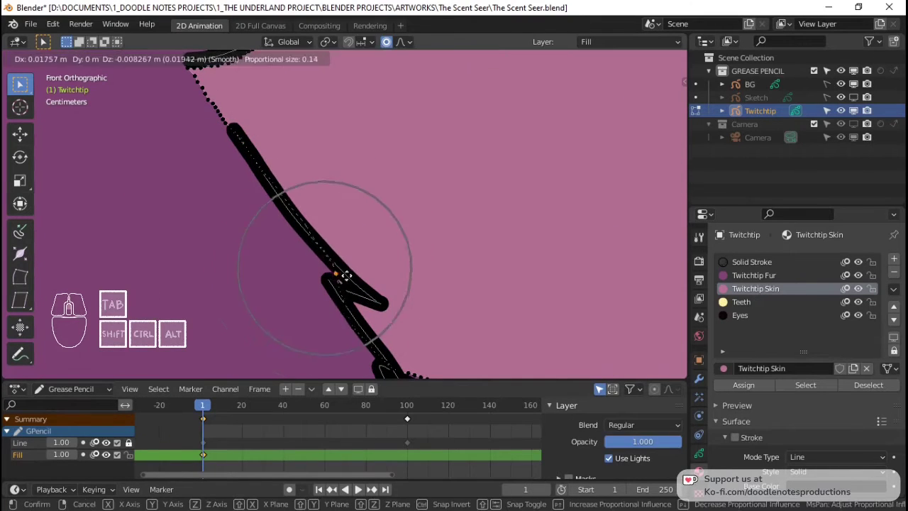
pyautogui.scroll(3, 333, 270)
pyautogui.click(324, 266)
# Step: Pull the wavy stretch of the ear fill's bottom edge beside the fur tuft down onto the outline
pyautogui.moveTo(324, 267)
pyautogui.keyDown('shift'); pyautogui.mouseDown(button='middle')
pyautogui.moveTo(371, 300)
pyautogui.moveTo(309, 207)
pyautogui.moveTo(391, 179)
pyautogui.mouseUp(button='middle'); pyautogui.keyUp('shift')
pyautogui.click(391, 179)
pyautogui.press('g')
pyautogui.scroll(-5, 385, 186)
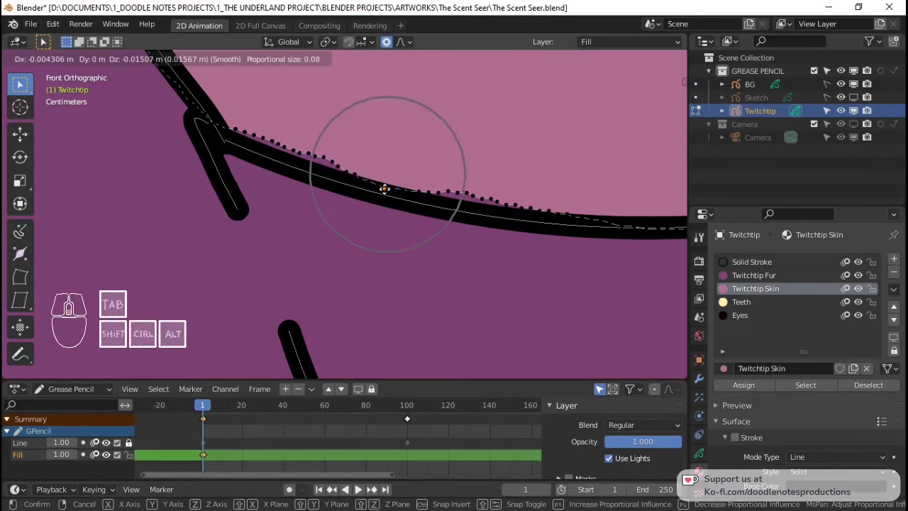
pyautogui.click(385, 188)
# Step: Move the ear fill's lower-right curve outward onto the outline, using a larger proportional influence
pyautogui.scroll(-2, 385, 188)
pyautogui.keyDown('shift'); pyautogui.moveTo(384, 189); pyautogui.dragTo(495, 203, button='middle'); pyautogui.keyUp('shift')
pyautogui.click(500, 210)
pyautogui.press('g')
pyautogui.scroll(2, 500, 209)
pyautogui.scroll(-3, 499, 208)
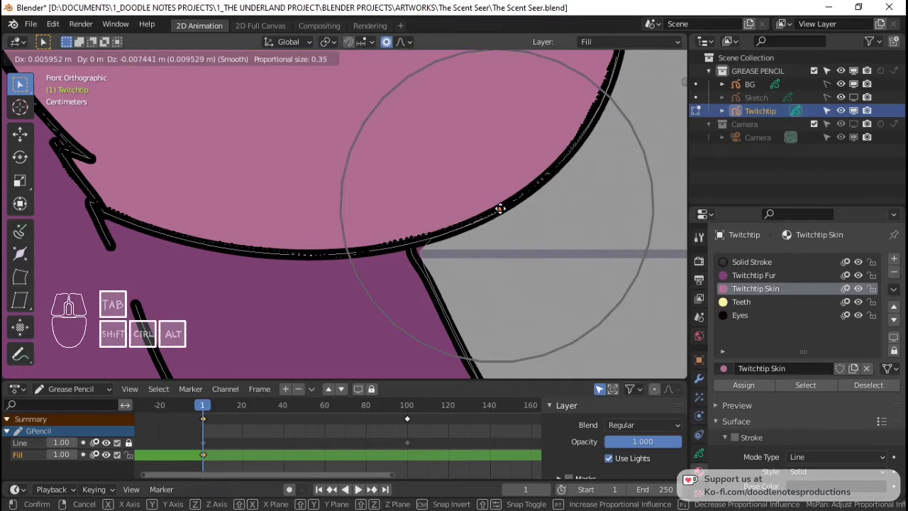
pyautogui.click(499, 208)
# Step: Align the ear fill's bottom edge with the outline where the neck line meets the ear
pyautogui.click(413, 240)
pyautogui.press('g')
pyautogui.scroll(5, 414, 239)
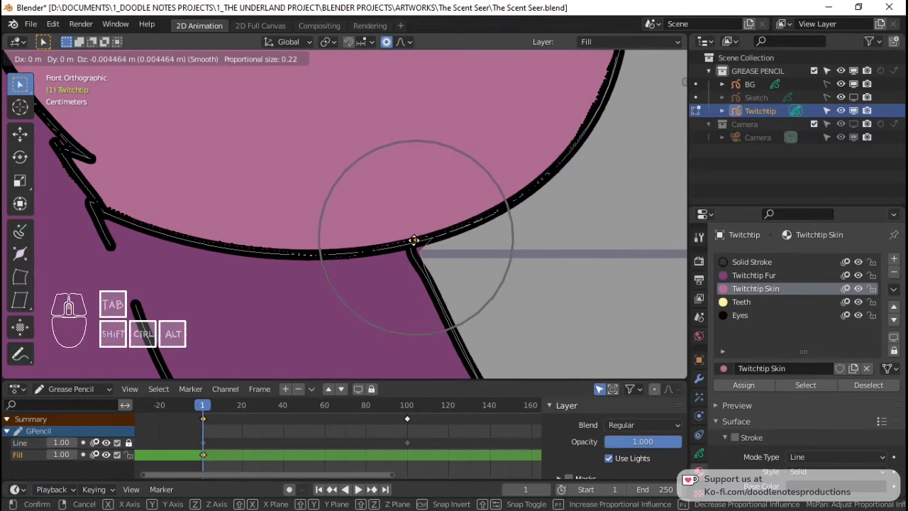
pyautogui.scroll(3, 414, 240)
pyautogui.click(419, 238)
# Step: Push the ear fill's boundary outward under the outline along the lower part of its right side
pyautogui.scroll(2, 566, 175)
pyautogui.keyDown('shift'); pyautogui.moveTo(565, 175); pyautogui.dragTo(547, 259, button='middle'); pyautogui.keyUp('shift')
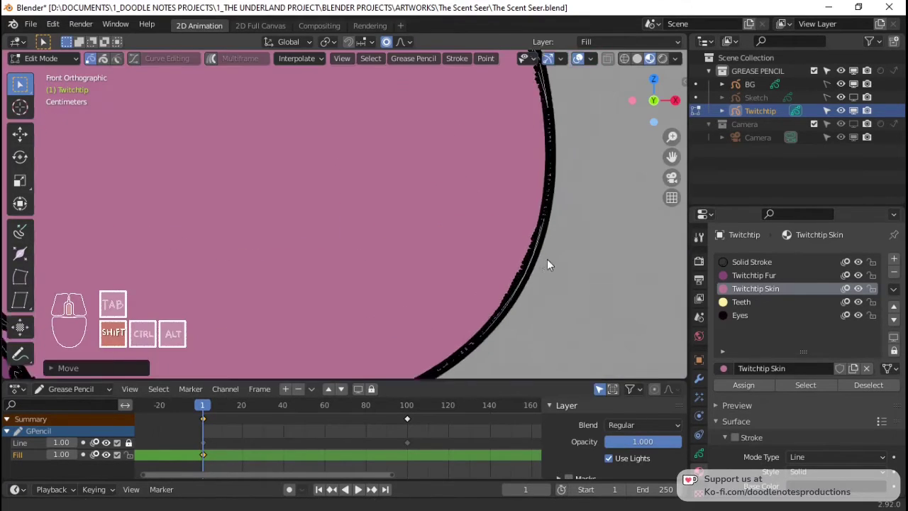
pyautogui.click(500, 283)
pyautogui.press('g')
pyautogui.click(510, 290)
pyautogui.scroll(-2, 520, 149)
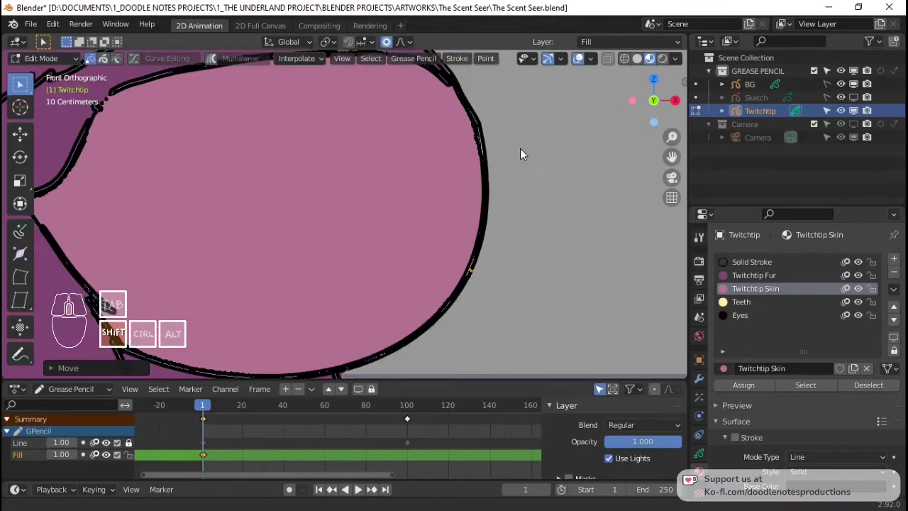
# Step: Align the ear fill's upper-right edge with the outline and return to Draw mode
pyautogui.scroll(2, 519, 154)
pyautogui.click(542, 224)
pyautogui.press('g')
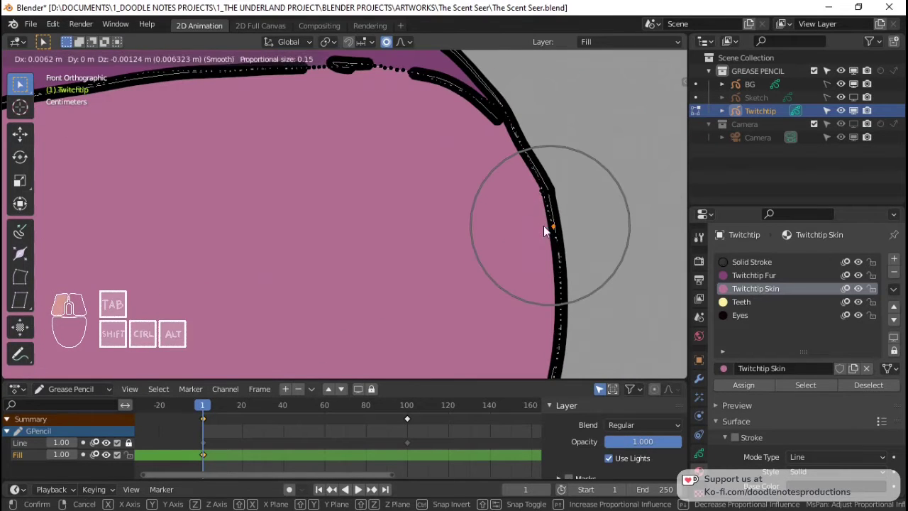
pyautogui.click(545, 231)
pyautogui.scroll(-7, 386, 232)
pyautogui.press('Tab')
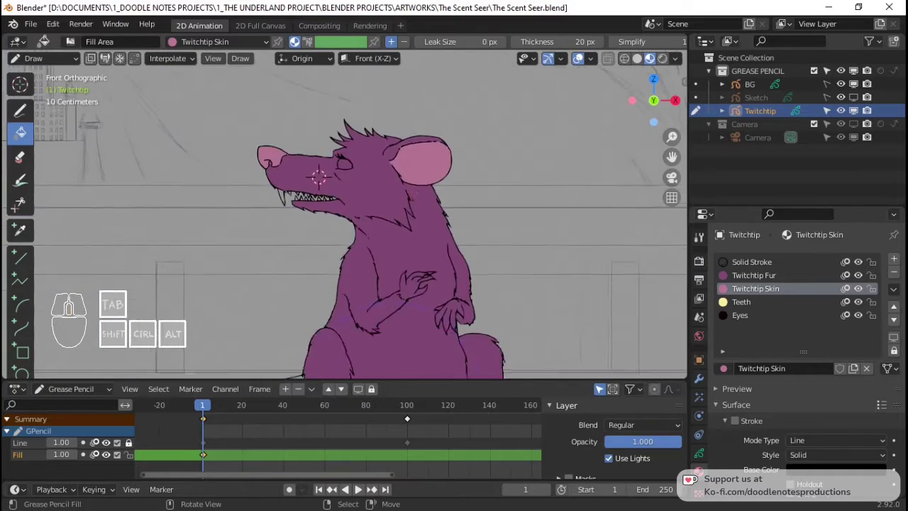
# Step: Try to close the wrist gap of the raised hand with boundary strokes and fill the hand with Twitchtip Skin
pyautogui.scroll(3, 300, 149)
pyautogui.scroll(-2, 301, 150)
pyautogui.scroll(6, 381, 245)
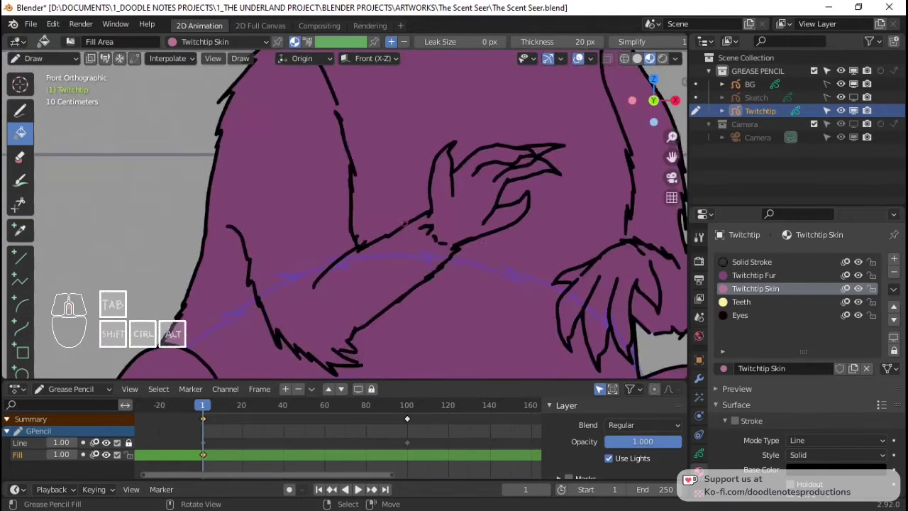
pyautogui.keyDown('shift'); pyautogui.scroll(-2, 381, 244); pyautogui.keyUp('shift')
pyautogui.scroll(3, 386, 241)
pyautogui.scroll(-1, 400, 233)
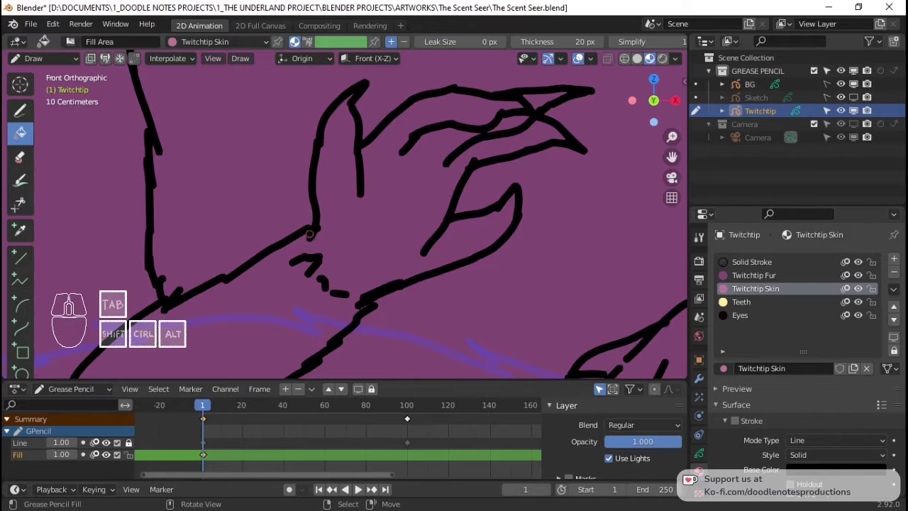
pyautogui.keyDown('shift'); pyautogui.moveTo(307, 240); pyautogui.dragTo(309, 240); pyautogui.keyUp('shift')
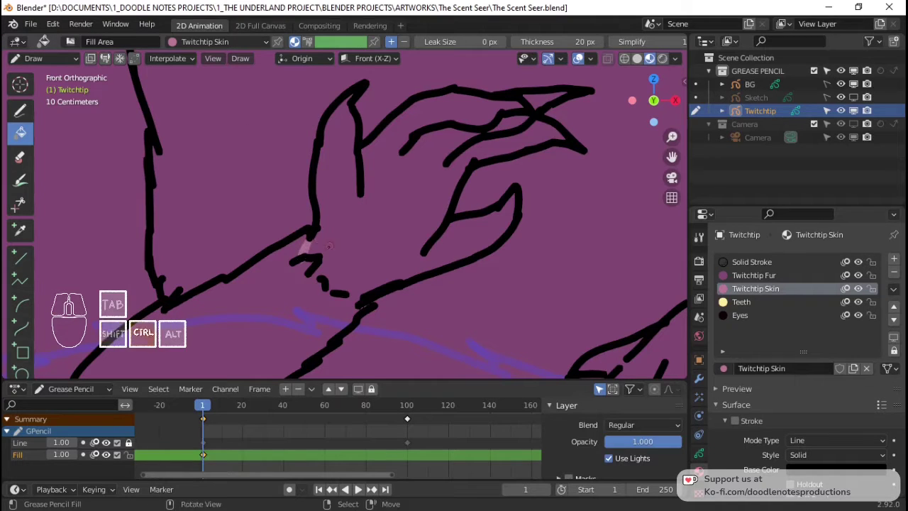
pyautogui.hotkey('ctrl', 'z')
pyautogui.keyDown('ctrl'); pyautogui.click(310, 251); pyautogui.keyUp('ctrl')
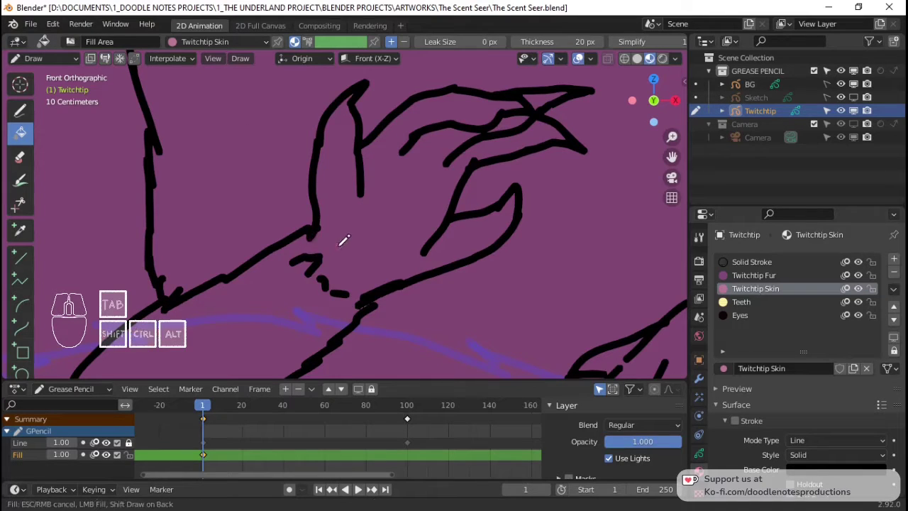
pyautogui.keyDown('alt'); pyautogui.click(310, 236); pyautogui.keyUp('alt')
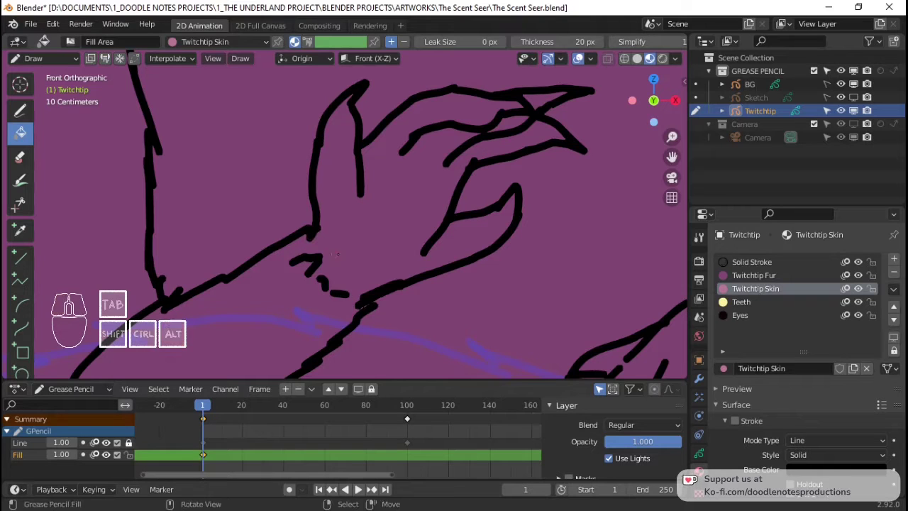
pyautogui.keyDown('shift'); pyautogui.moveTo(331, 256); pyautogui.dragTo(317, 241, button='middle'); pyautogui.keyUp('shift')
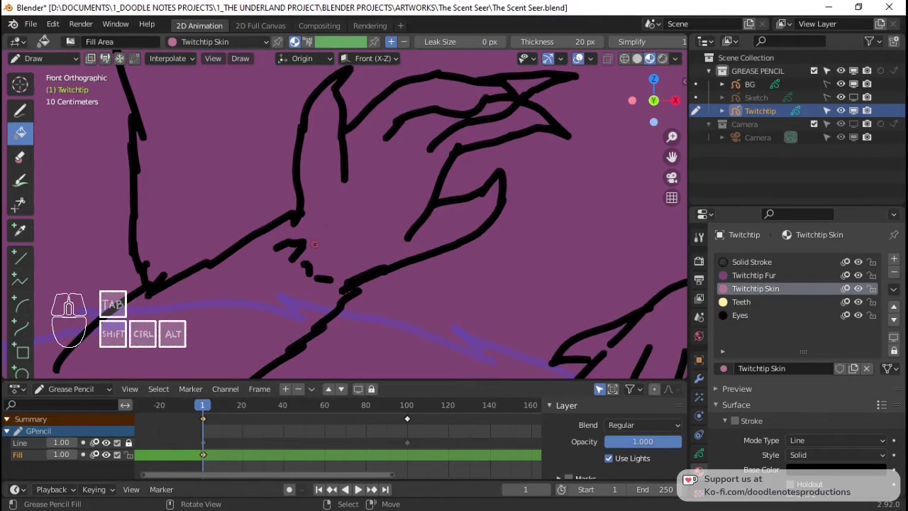
pyautogui.keyDown('alt'); pyautogui.keyDown('shift'); pyautogui.click(294, 220); pyautogui.keyUp('shift'); pyautogui.keyUp('alt')
pyautogui.press('d')
pyautogui.moveTo(301, 236); pyautogui.dragTo(300, 237)
pyautogui.click(331, 227)
pyautogui.hotkey('ctrl', 'z')
pyautogui.hotkey('ctrl', 'z')
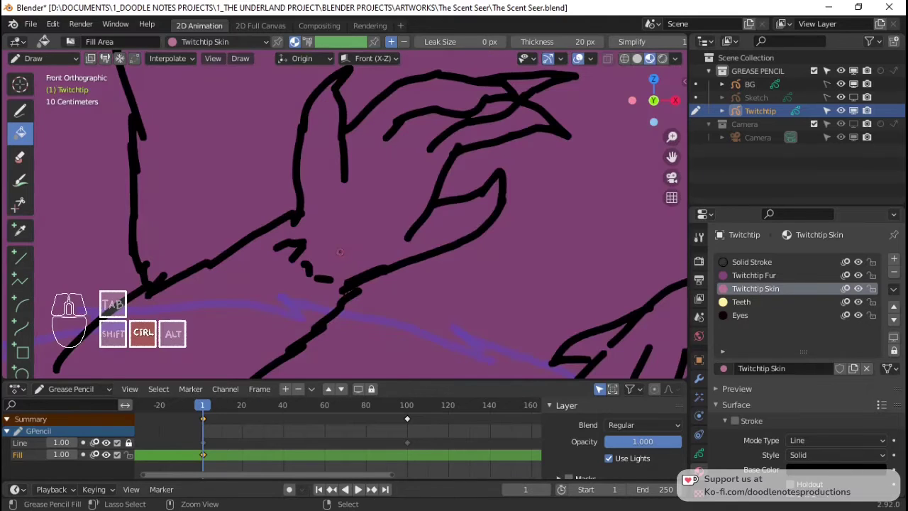
# Step: Close the gaps at the raised hand's wrist with boundary strokes and fill the hand with Twitchtip Skin
pyautogui.press('shift')
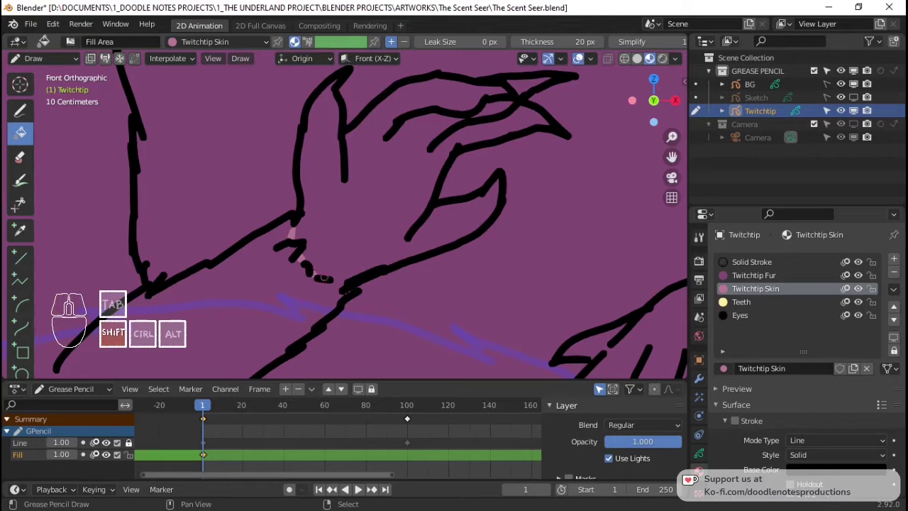
pyautogui.click(379, 232)
pyautogui.moveTo(411, 198)
pyautogui.keyDown('shift'); pyautogui.mouseDown(button='middle')
pyautogui.moveTo(347, 212)
pyautogui.moveTo(400, 200)
pyautogui.mouseUp(button='middle'); pyautogui.keyUp('shift')
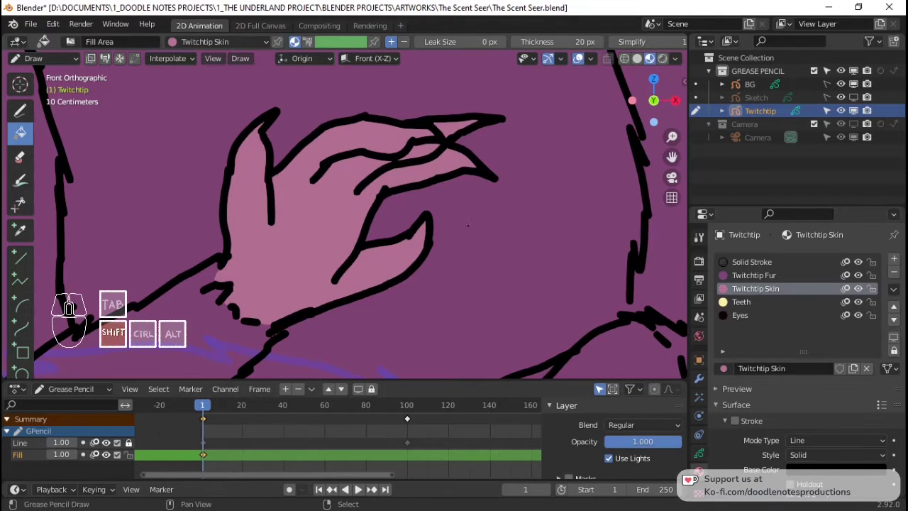
# Step: Try to fill the lower hand with Twitchtip Skin after bridging the gaps in its outline, undoing each fill
pyautogui.keyDown('shift'); pyautogui.moveTo(470, 172); pyautogui.dragTo(446, 123, button='middle'); pyautogui.keyUp('shift')
pyautogui.moveTo(407, 301)
pyautogui.keyDown('shift'); pyautogui.mouseDown(button='middle')
pyautogui.moveTo(301, 201)
pyautogui.moveTo(174, 156)
pyautogui.moveTo(350, 200)
pyautogui.moveTo(375, 170)
pyautogui.moveTo(402, 199)
pyautogui.mouseUp(button='middle'); pyautogui.keyUp('shift')
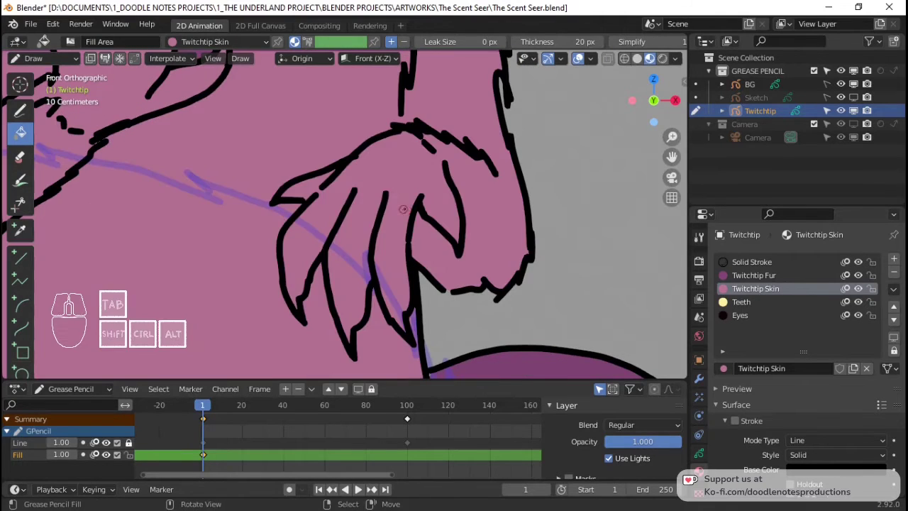
pyautogui.keyDown('ctrl'); pyautogui.moveTo(415, 188); pyautogui.dragTo(426, 179, button='middle'); pyautogui.keyUp('ctrl')
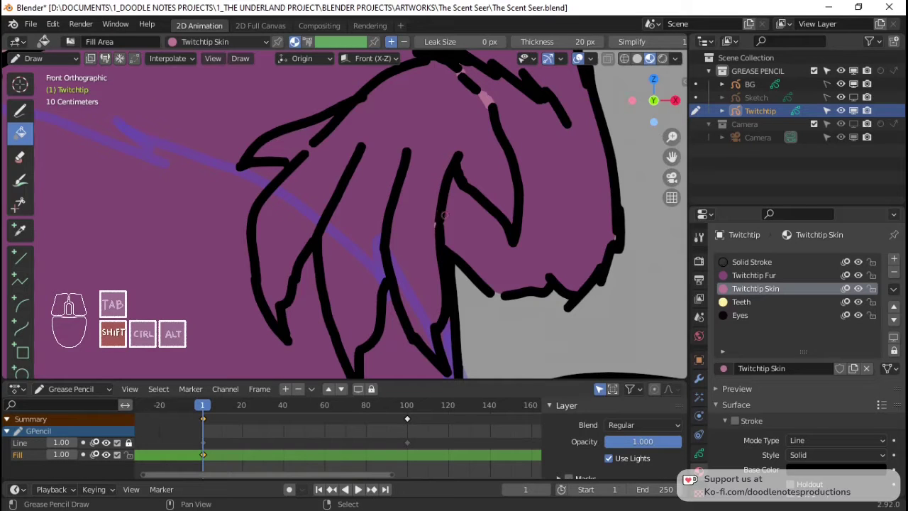
pyautogui.moveTo(443, 215)
pyautogui.keyDown('shift'); pyautogui.mouseDown(button='middle')
pyautogui.moveTo(460, 205)
pyautogui.moveTo(418, 172)
pyautogui.moveTo(375, 192)
pyautogui.moveTo(383, 171)
pyautogui.moveTo(369, 191)
pyautogui.mouseUp(button='middle'); pyautogui.keyUp('shift')
pyautogui.click(417, 173)
pyautogui.hotkey('ctrl', 'z')
pyautogui.scroll(2, 424, 180)
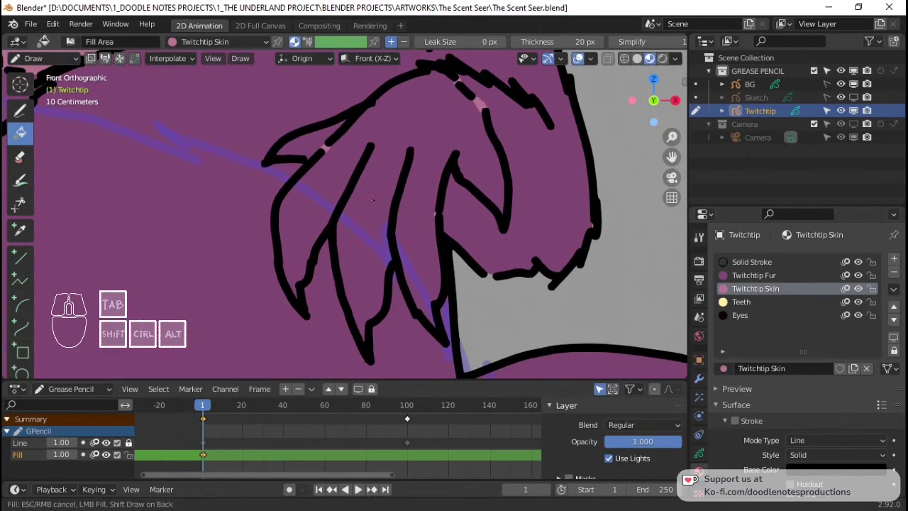
pyautogui.click(378, 192)
pyautogui.hotkey('ctrl', 'z')
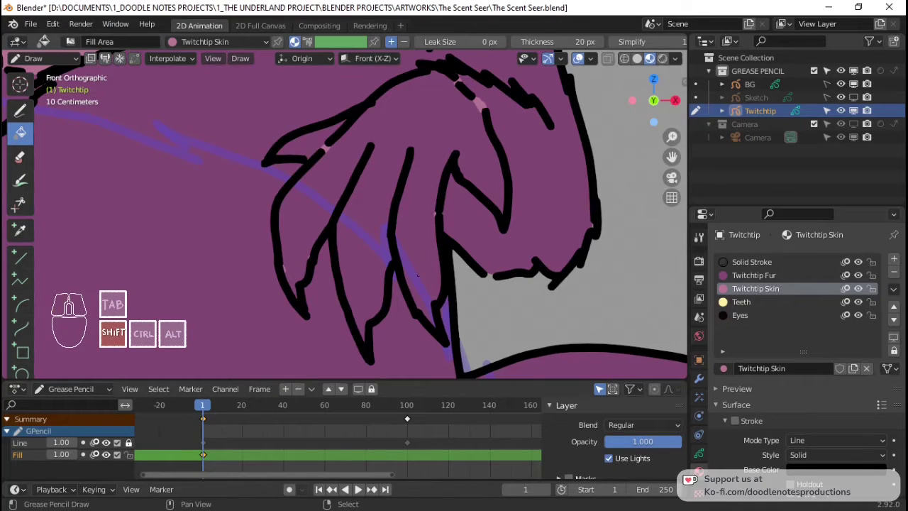
pyautogui.click(419, 273)
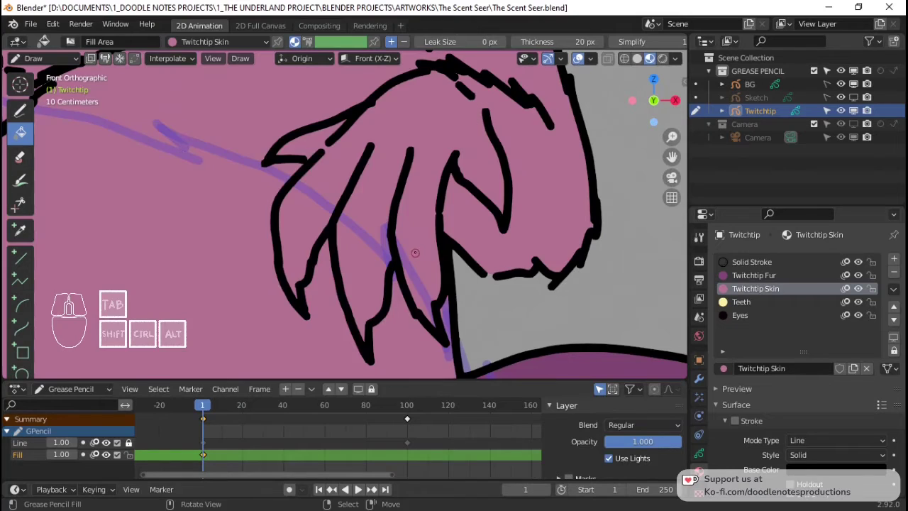
pyautogui.hotkey('ctrl', 'z')
# Step: Draw Twitchtip Skin shapes freehand over the lower hand's palm, fingers and thumb, and save the file
pyautogui.keyDown('ctrl'); pyautogui.moveTo(419, 273); pyautogui.dragTo(411, 232, button='middle'); pyautogui.keyUp('ctrl')
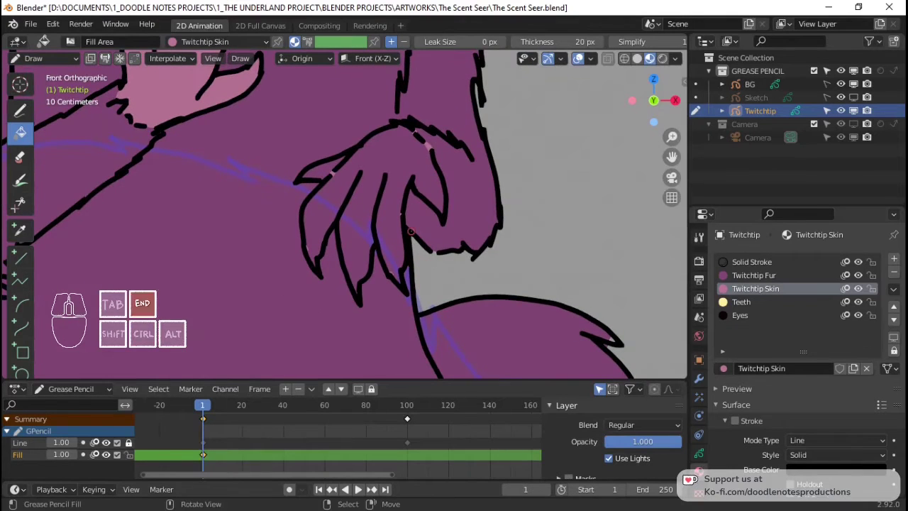
pyautogui.moveTo(371, 132)
pyautogui.keyDown('ctrl'); pyautogui.mouseDown(button='middle')
pyautogui.moveTo(415, 177)
pyautogui.moveTo(373, 177)
pyautogui.mouseUp(button='middle'); pyautogui.keyUp('ctrl')
pyautogui.scroll(-2, 415, 176)
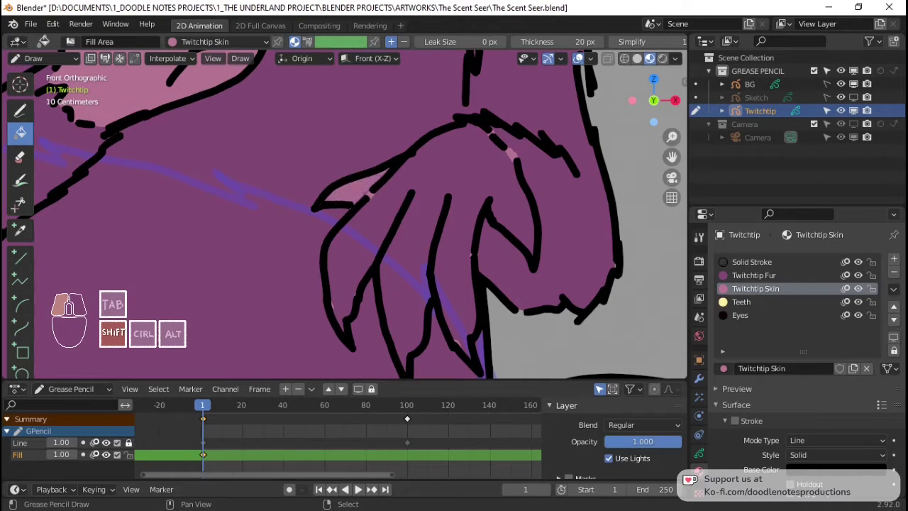
pyautogui.keyDown('shift'); pyautogui.moveTo(380, 214); pyautogui.dragTo(388, 188, button='middle'); pyautogui.keyUp('shift')
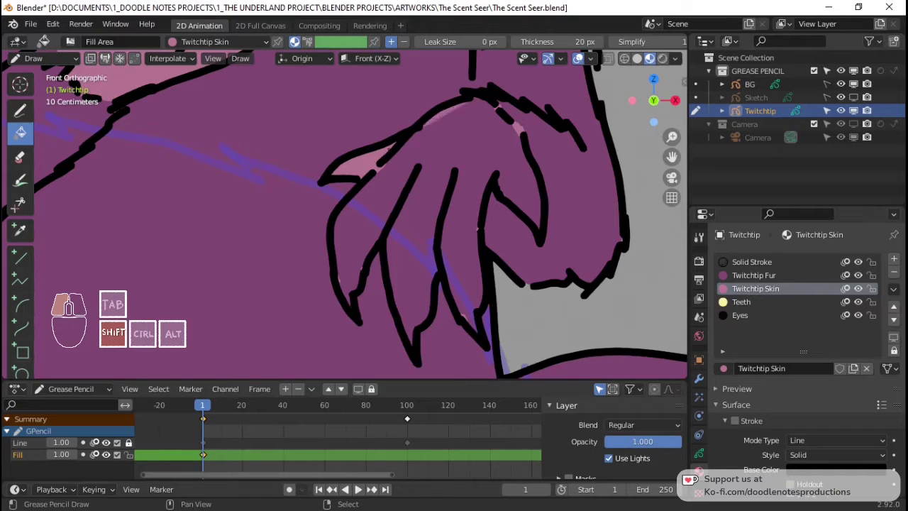
pyautogui.keyDown('shift'); pyautogui.click(397, 184); pyautogui.keyUp('shift')
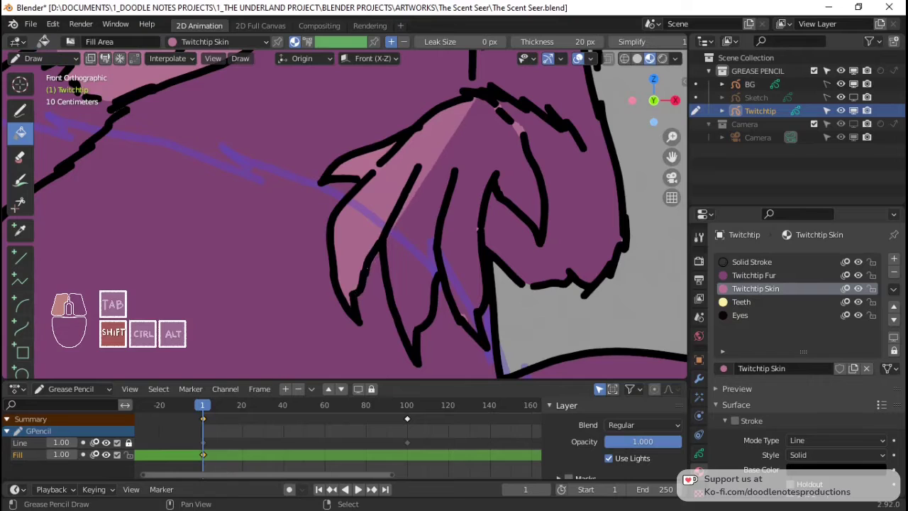
pyautogui.keyDown('shift'); pyautogui.click(431, 323); pyautogui.keyUp('shift')
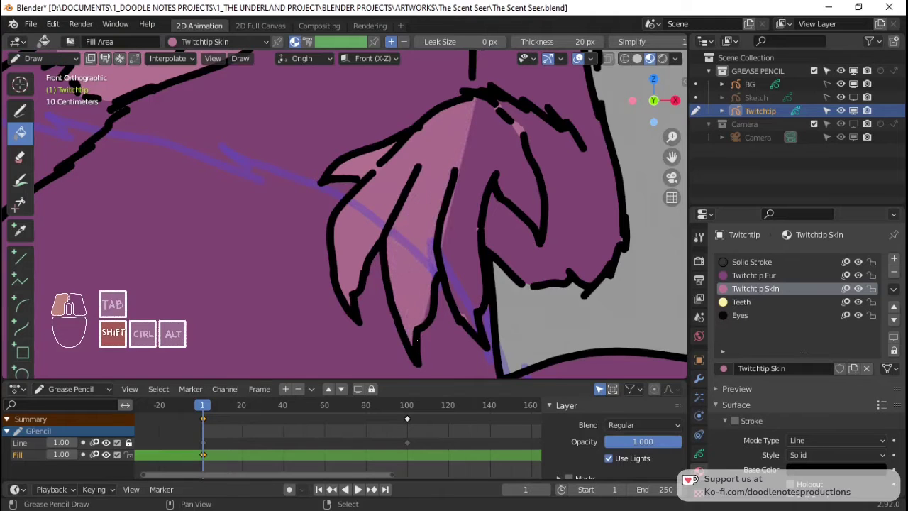
pyautogui.keyDown('shift'); pyautogui.click(431, 323); pyautogui.keyUp('shift')
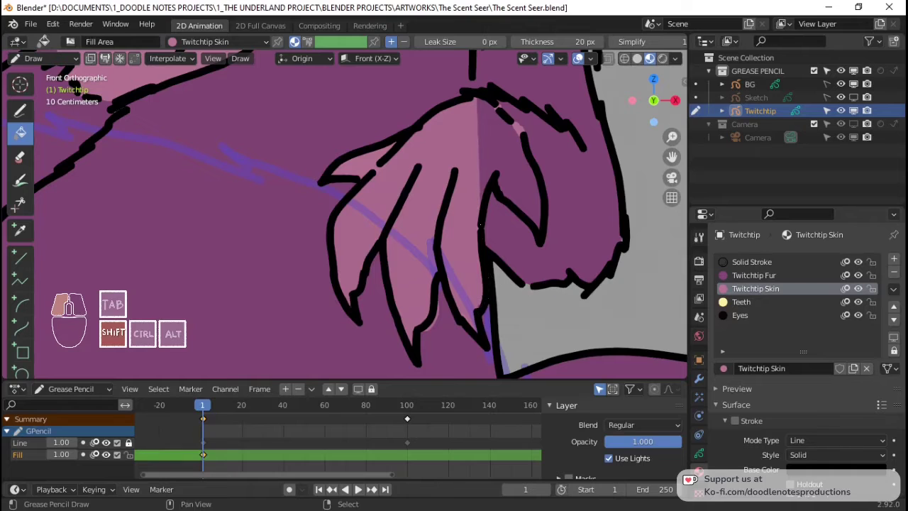
pyautogui.keyDown('shift'); pyautogui.click(500, 200); pyautogui.keyUp('shift')
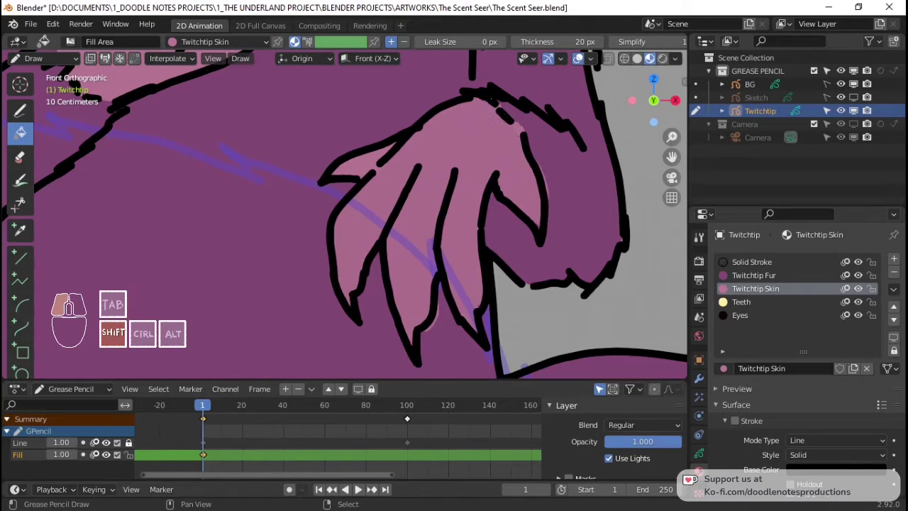
pyautogui.hotkey('ctrl', 's')
# Step: In Edit Mode, move the skin fill protruding beside the lower hand's second long finger back under its outline with proportional editing
pyautogui.scroll(3, 445, 193)
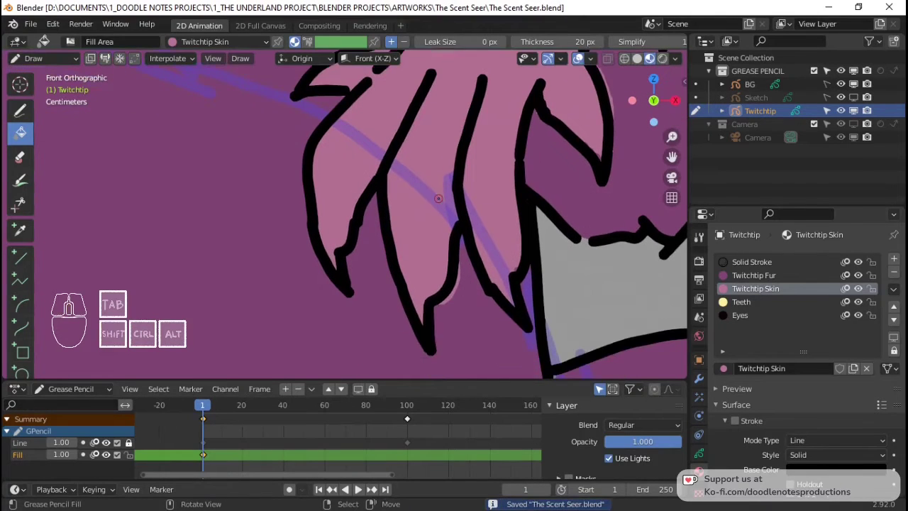
pyautogui.press('Tab')
pyautogui.click(459, 285)
pyautogui.press('g')
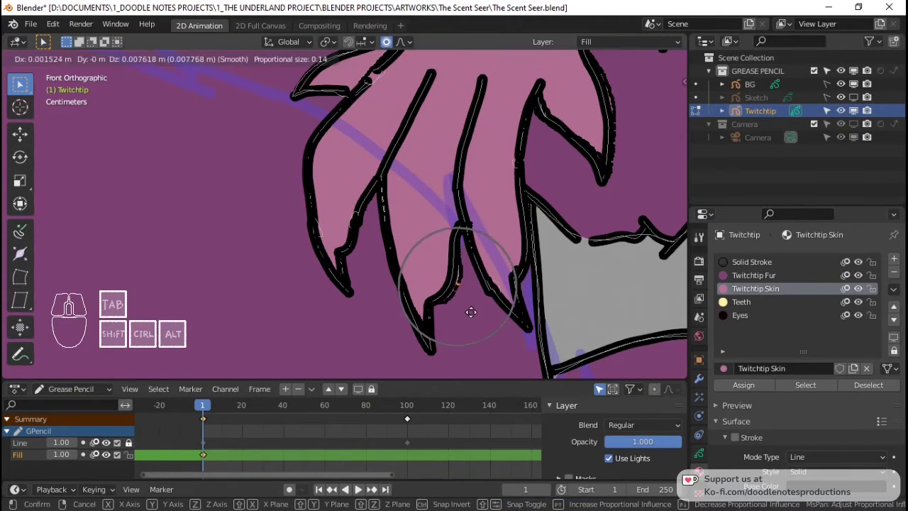
pyautogui.click(466, 307)
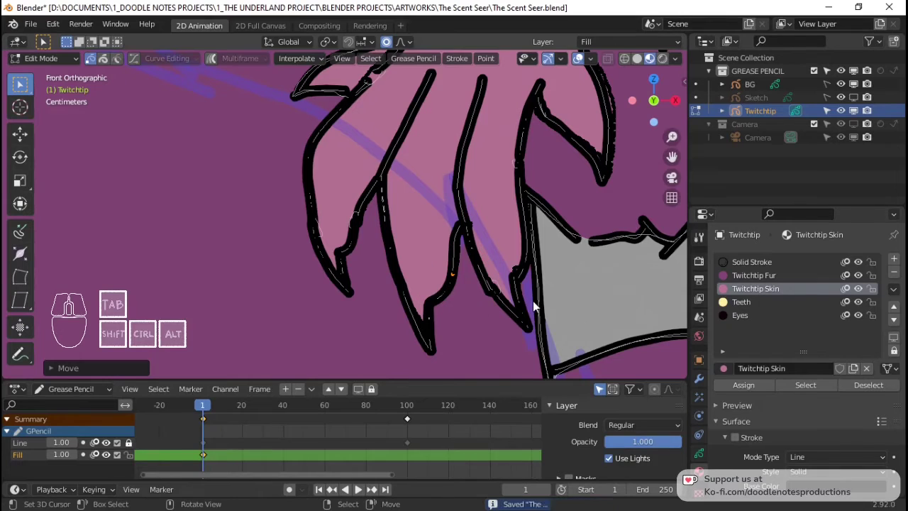
pyautogui.press('Tab')
pyautogui.scroll(2, 544, 230)
pyautogui.scroll(-2, 509, 177)
pyautogui.press('Tab')
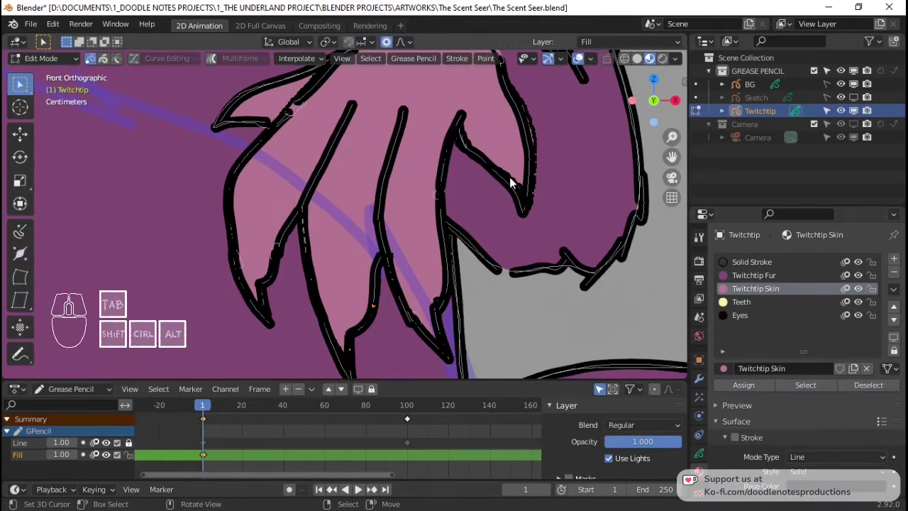
# Step: Align the skin fill around the lower hand's thumb with its outer and inner outlines using proportional editing
pyautogui.press('g')
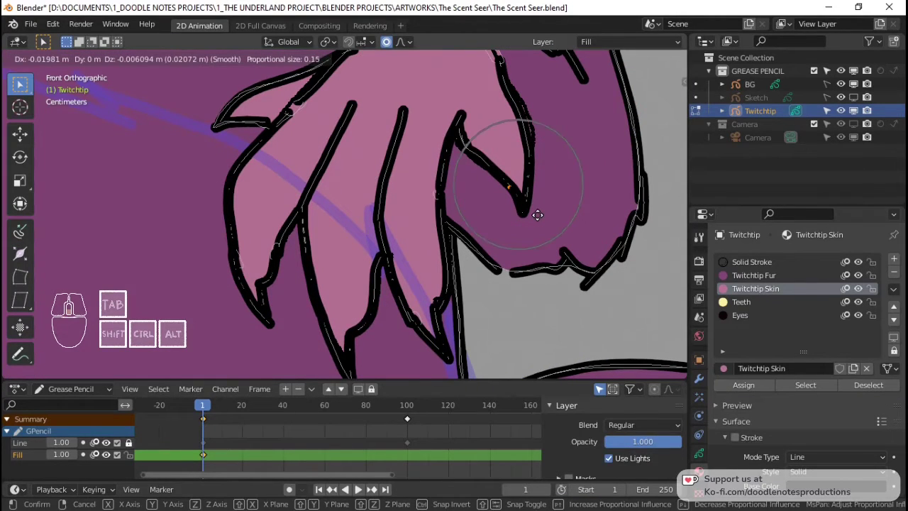
pyautogui.click(549, 125)
pyautogui.press('Tab')
pyautogui.keyDown('shift'); pyautogui.scroll(3, 519, 175); pyautogui.keyUp('shift')
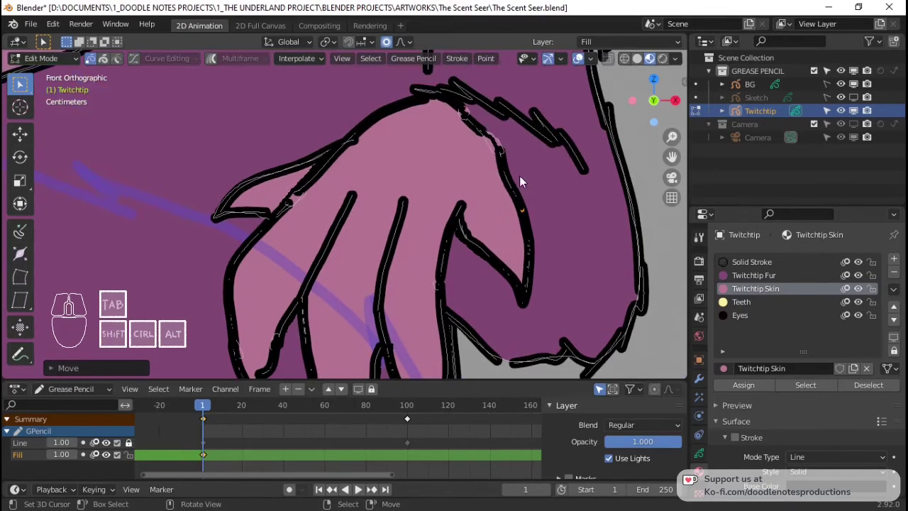
pyautogui.press('Tab')
pyautogui.press('g')
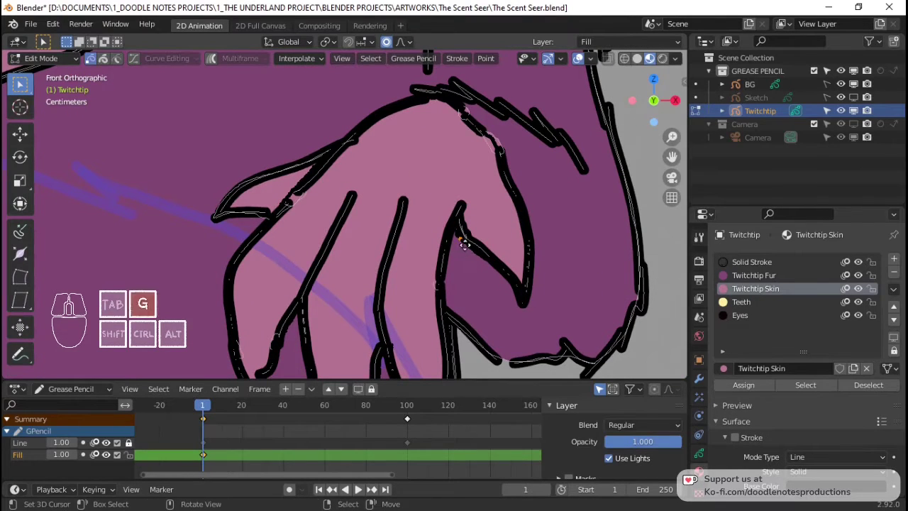
pyautogui.click(468, 242)
pyautogui.press('Tab')
pyautogui.scroll(-6, 468, 243)
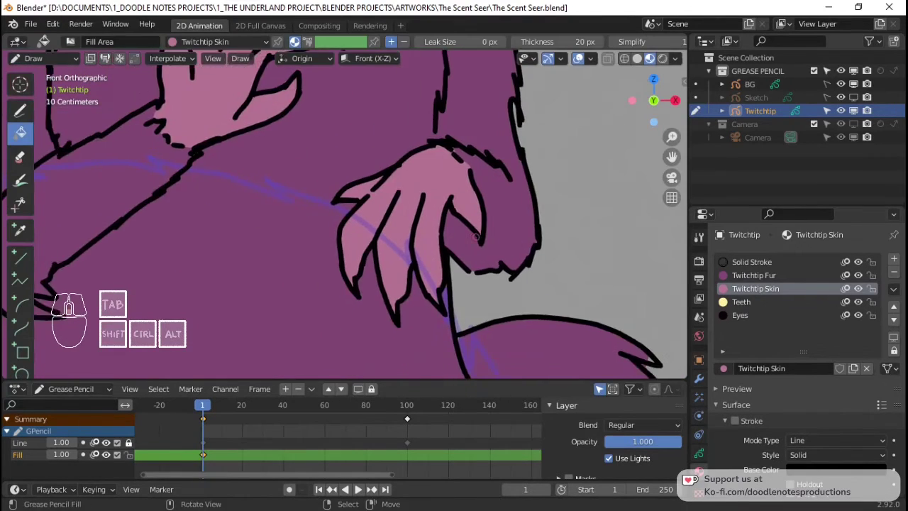
# Step: Try to fill the foot with Twitchtip Skin, and undo the fill
pyautogui.scroll(4, 369, 211)
pyautogui.keyDown('shift'); pyautogui.scroll(-3, 365, 191); pyautogui.keyUp('shift')
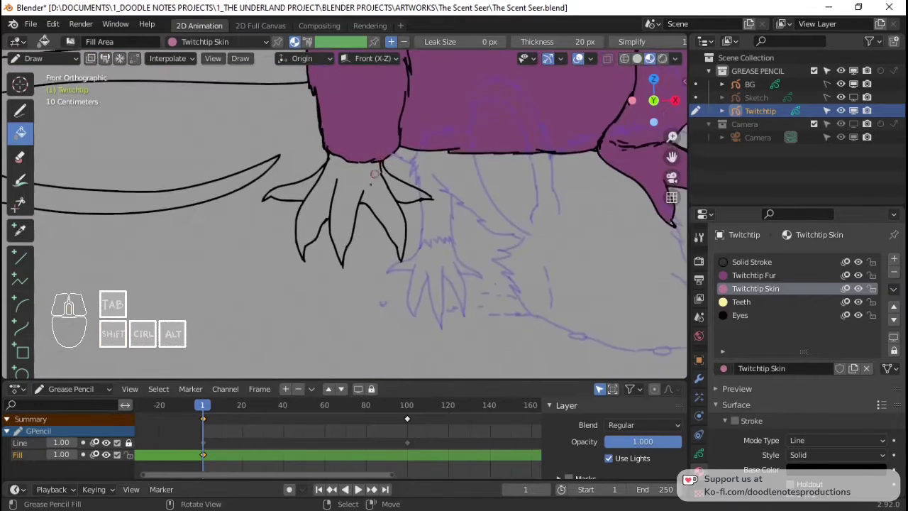
pyautogui.scroll(3, 359, 169)
pyautogui.click(359, 168)
pyautogui.hotkey('ctrl', 'z')
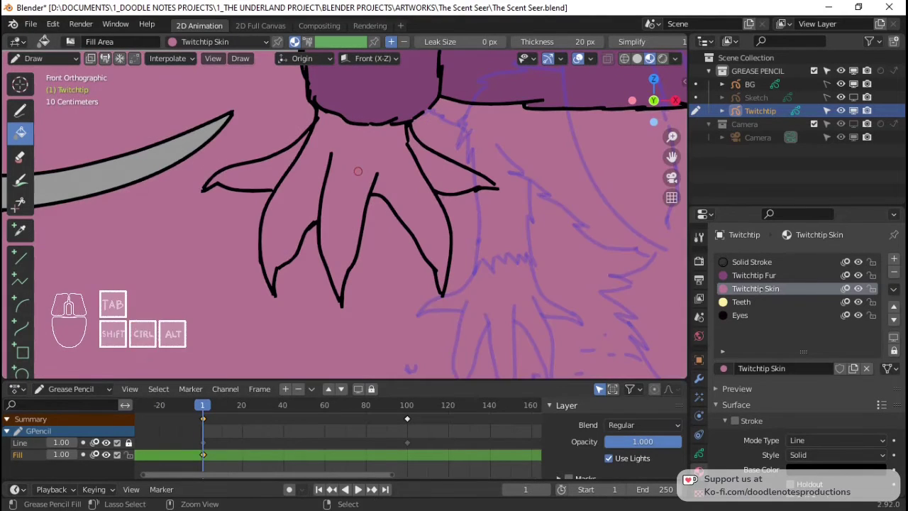
# Step: Raise the fill's leak size to 1 px and then 2 px, trying the foot fill at each value and undoing it
pyautogui.click(698, 242)
pyautogui.click(895, 445)
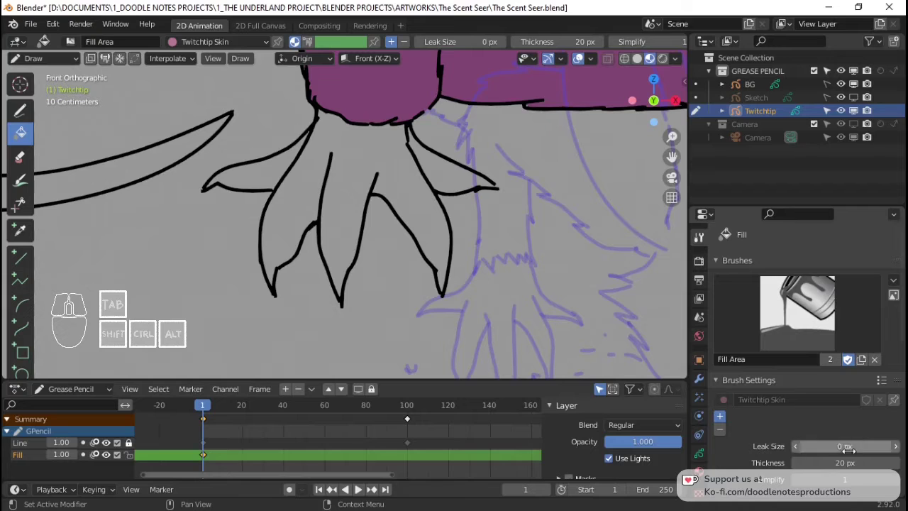
pyautogui.click(339, 169)
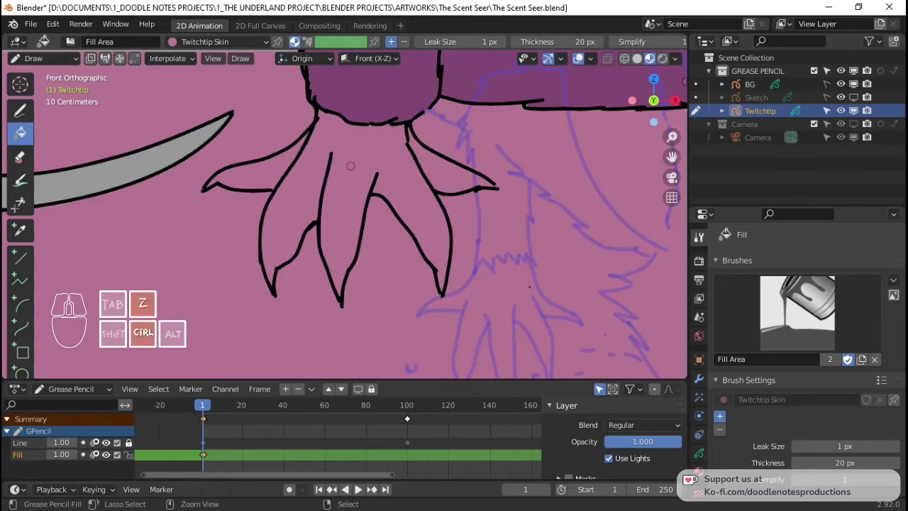
pyautogui.hotkey('ctrl', 'z')
pyautogui.doubleClick(842, 462)
pyautogui.press('Return')
pyautogui.click(894, 445)
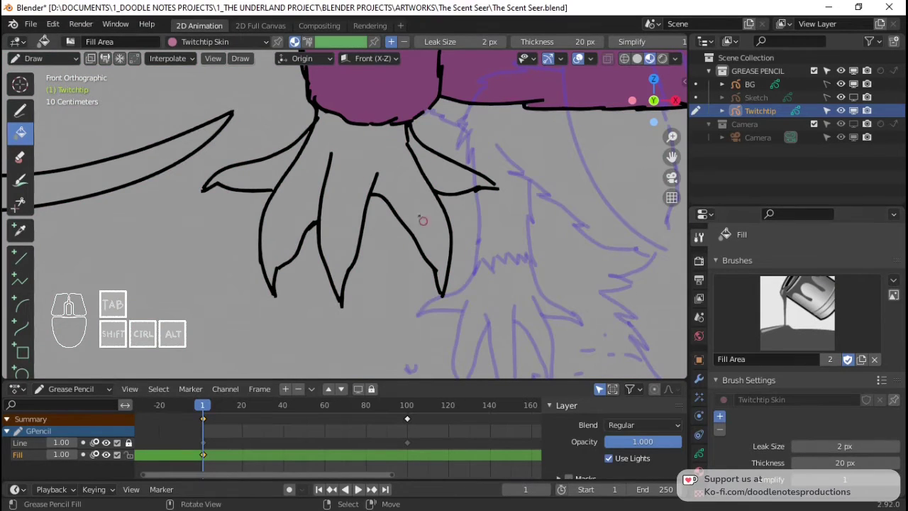
pyautogui.click(370, 153)
pyautogui.hotkey('ctrl', 'z')
# Step: Draw a Twitchtip Skin shape freehand over the foot's outer side toe, first two long toes and the adjoining upper foot
pyautogui.scroll(1, 338, 166)
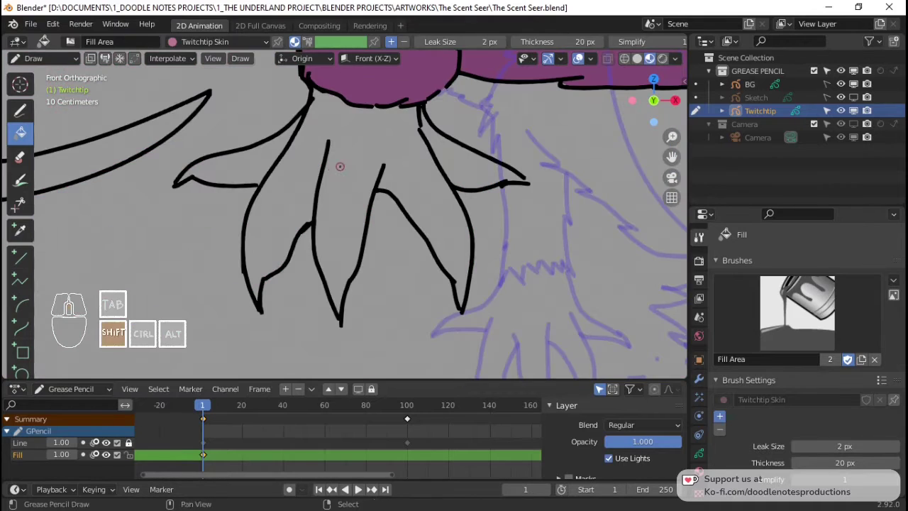
pyautogui.keyDown('shift'); pyautogui.moveTo(338, 166); pyautogui.dragTo(357, 210, button='middle'); pyautogui.keyUp('shift')
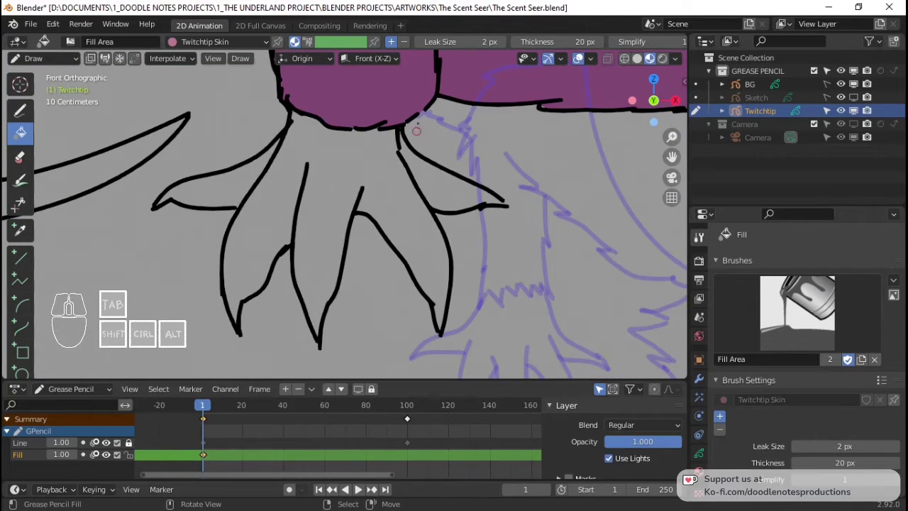
pyautogui.keyDown('shift'); pyautogui.moveTo(264, 143); pyautogui.dragTo(297, 140, button='middle'); pyautogui.keyUp('shift')
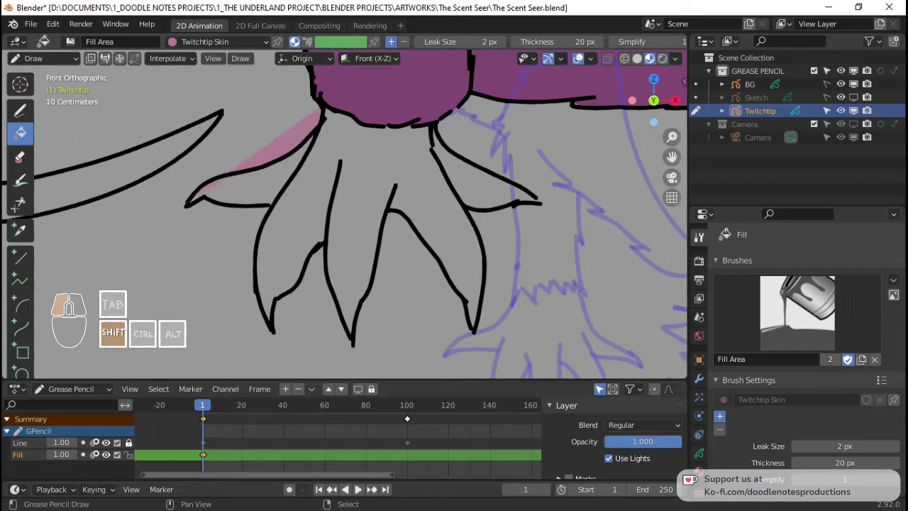
pyautogui.keyDown('shift'); pyautogui.moveTo(225, 203); pyautogui.dragTo(270, 205); pyautogui.keyUp('shift')
pyautogui.moveTo(257, 254)
pyautogui.keyDown('shift'); pyautogui.mouseDown()
pyautogui.moveTo(268, 291)
pyautogui.moveTo(293, 289)
pyautogui.moveTo(325, 163)
pyautogui.moveTo(332, 280)
pyautogui.moveTo(351, 323)
pyautogui.moveTo(385, 206)
pyautogui.moveTo(358, 186)
pyautogui.moveTo(409, 207)
pyautogui.moveTo(426, 132)
pyautogui.mouseUp(); pyautogui.keyUp('shift')
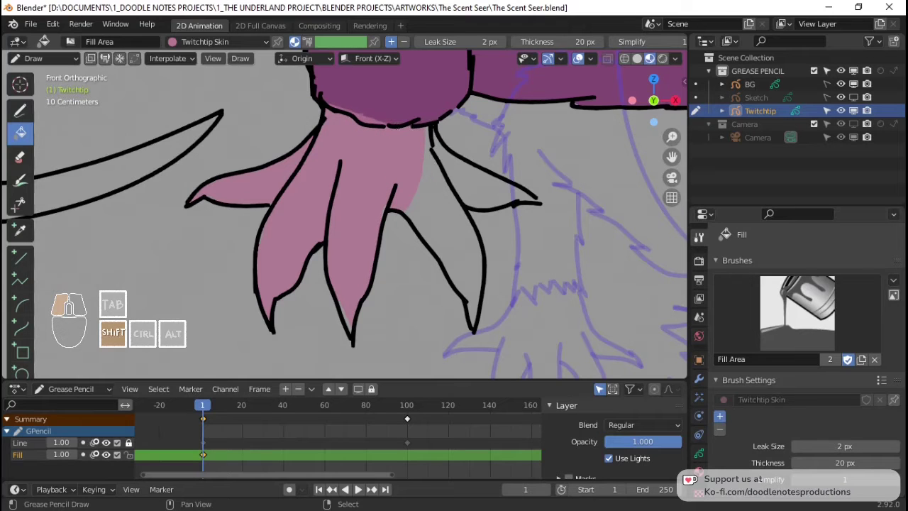
pyautogui.keyDown('shift'); pyautogui.moveTo(425, 132); pyautogui.dragTo(426, 132); pyautogui.keyUp('shift')
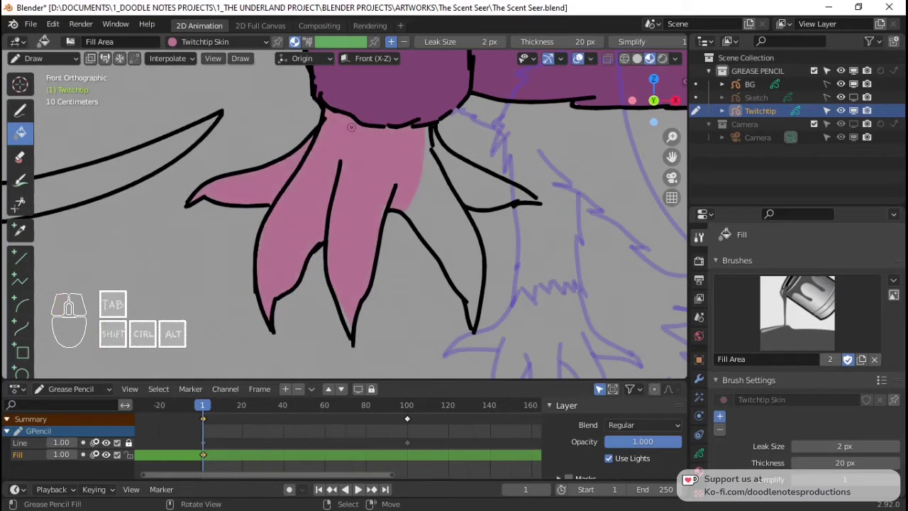
# Step: In Edit Mode, move the skin fill at the middle long toe's tip and inner edge under its outline with proportional editing
pyautogui.keyDown('ctrl'); pyautogui.moveTo(300, 234); pyautogui.dragTo(300, 219, button='middle'); pyautogui.keyUp('ctrl')
pyautogui.press('Tab')
pyautogui.press('c')
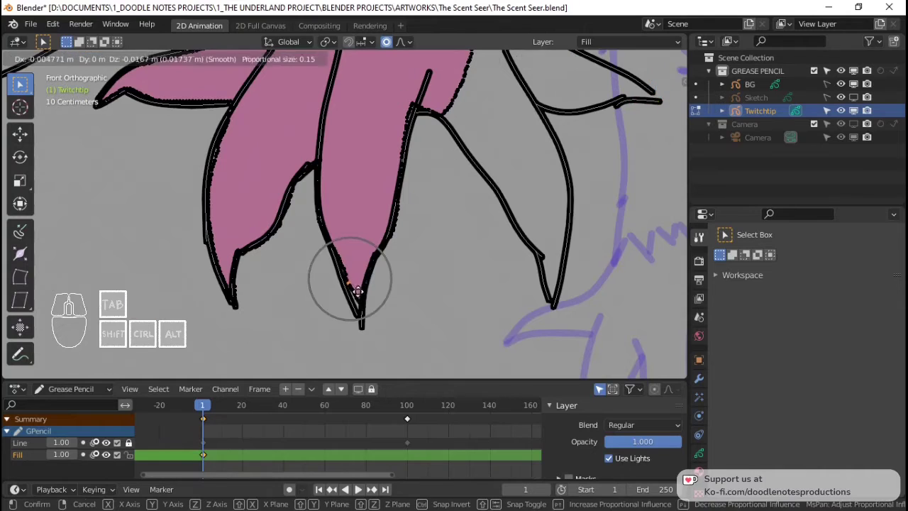
pyautogui.moveTo(345, 276); pyautogui.dragTo(347, 284)
pyautogui.press('g')
pyautogui.click(371, 283)
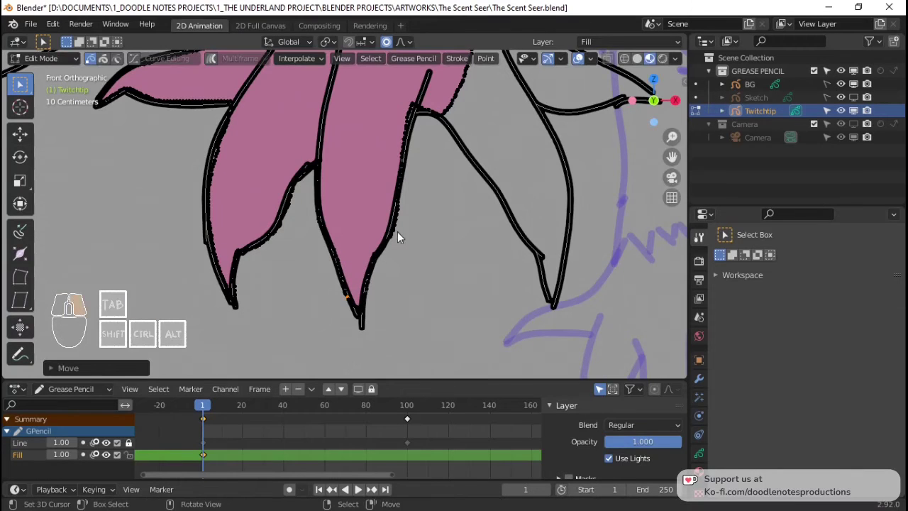
pyautogui.press('g')
pyautogui.click(385, 227)
# Step: Align the skin fill along both edges of the foot's first long toe with its outline
pyautogui.click(267, 240)
pyautogui.press('g')
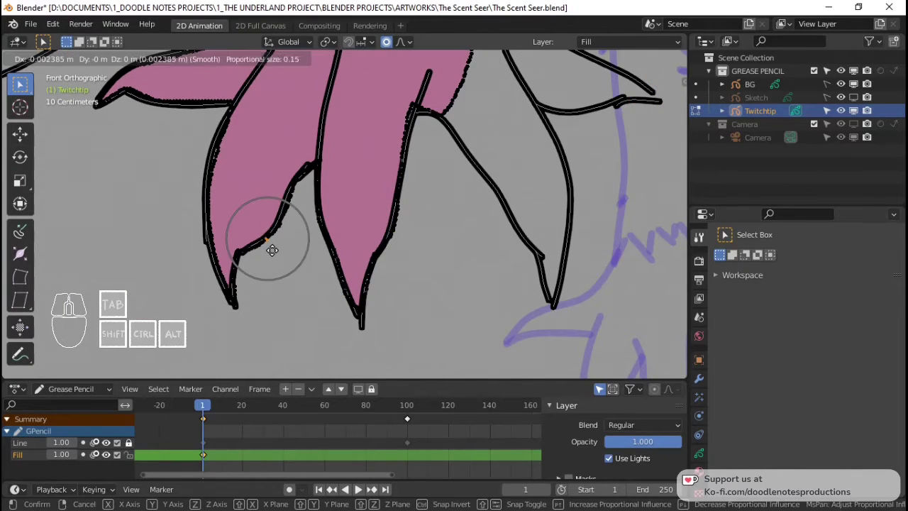
pyautogui.click(271, 249)
pyautogui.click(207, 236)
pyautogui.press('g')
pyautogui.click(201, 243)
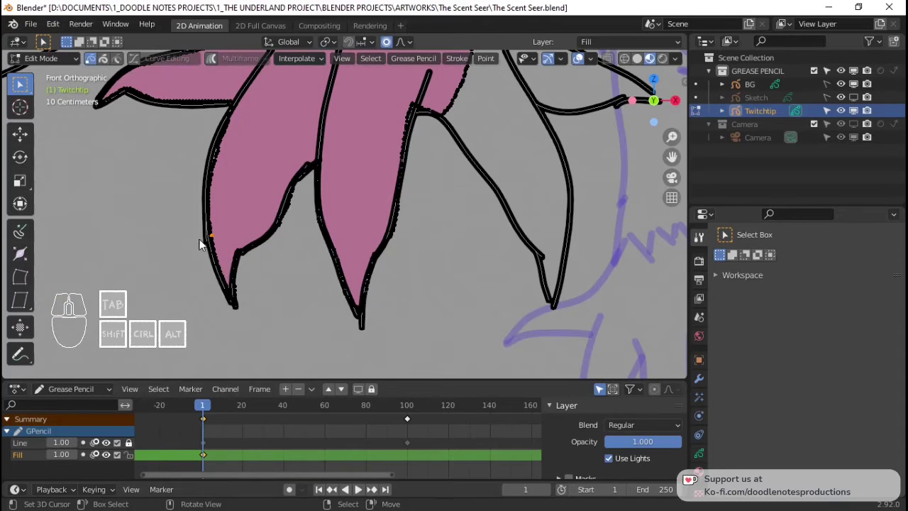
pyautogui.press('g')
pyautogui.click(205, 236)
pyautogui.click(211, 157)
pyautogui.press('g')
pyautogui.click(219, 161)
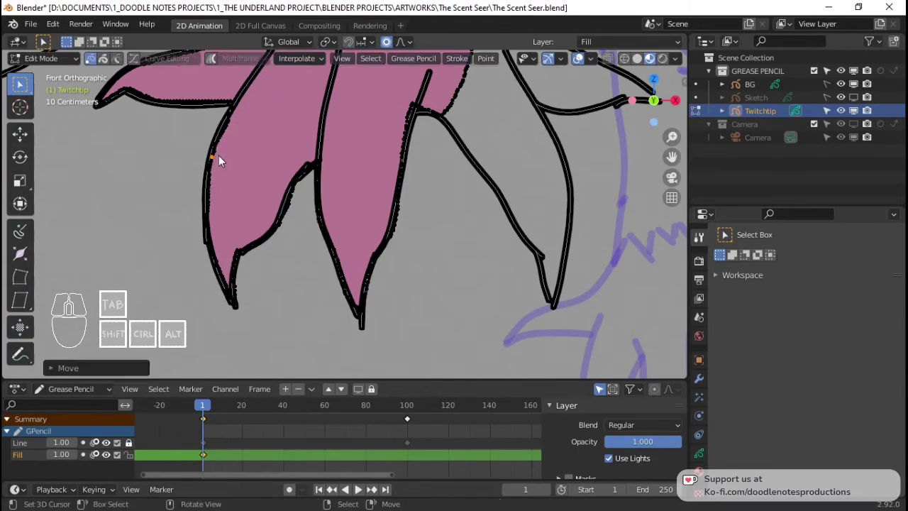
# Step: Nudge the skin fill under the outline near the outer side toe's tip and cancel the extra move
pyautogui.press('Tab')
pyautogui.scroll(4, 300, 203)
pyautogui.keyDown('shift'); pyautogui.moveTo(330, 233); pyautogui.dragTo(375, 221, button='middle'); pyautogui.keyUp('shift')
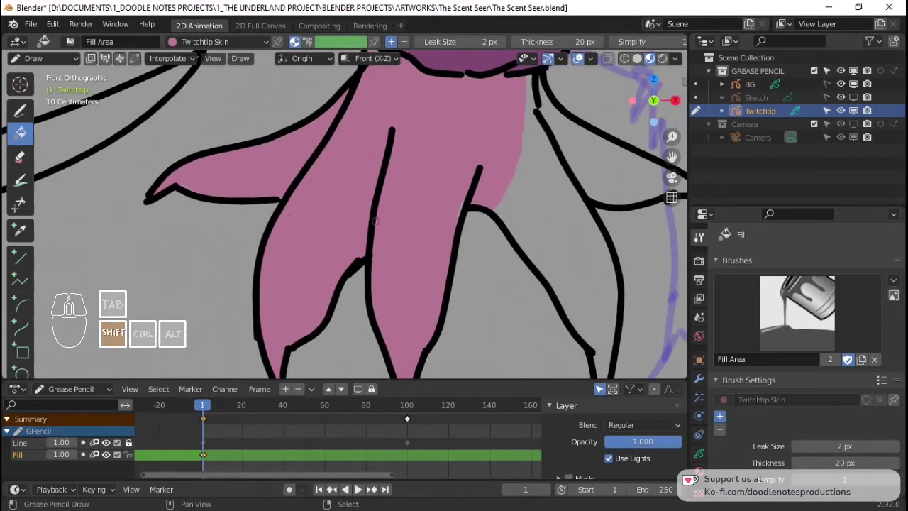
pyautogui.press('Tab')
pyautogui.press('g')
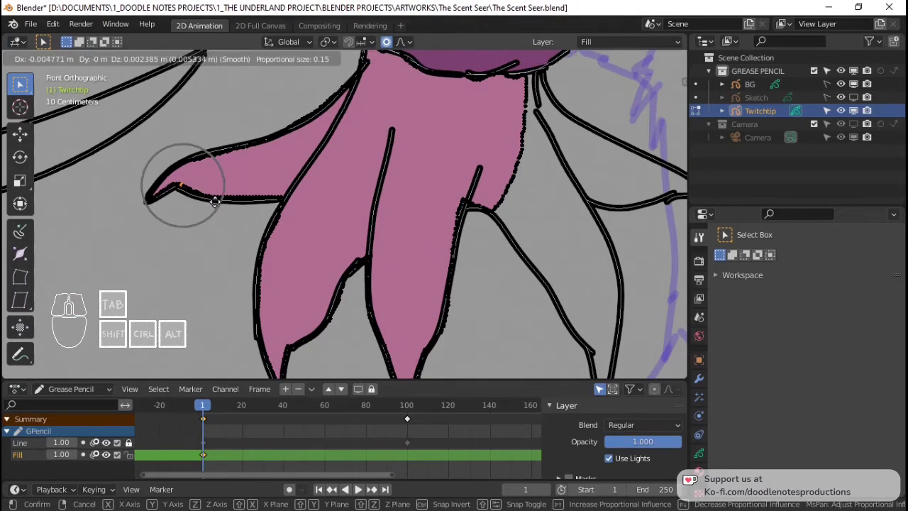
pyautogui.click(223, 206)
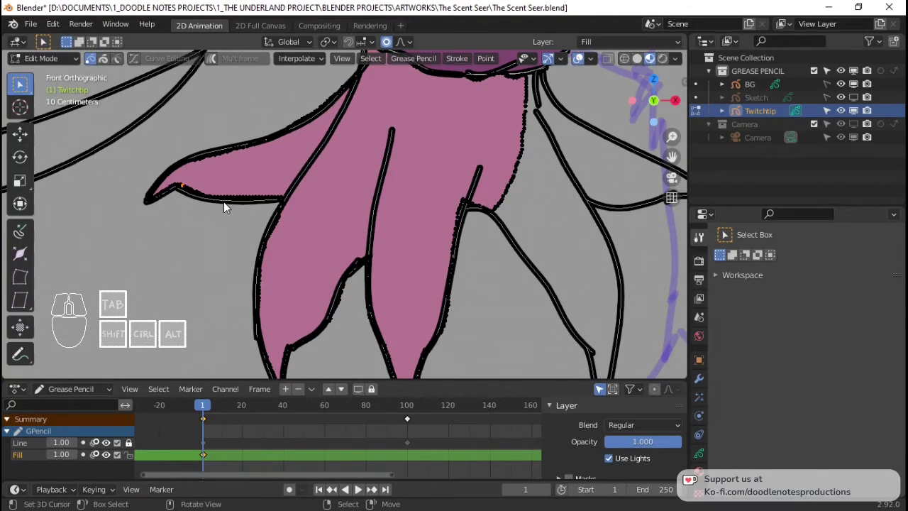
pyautogui.scroll(3, 223, 202)
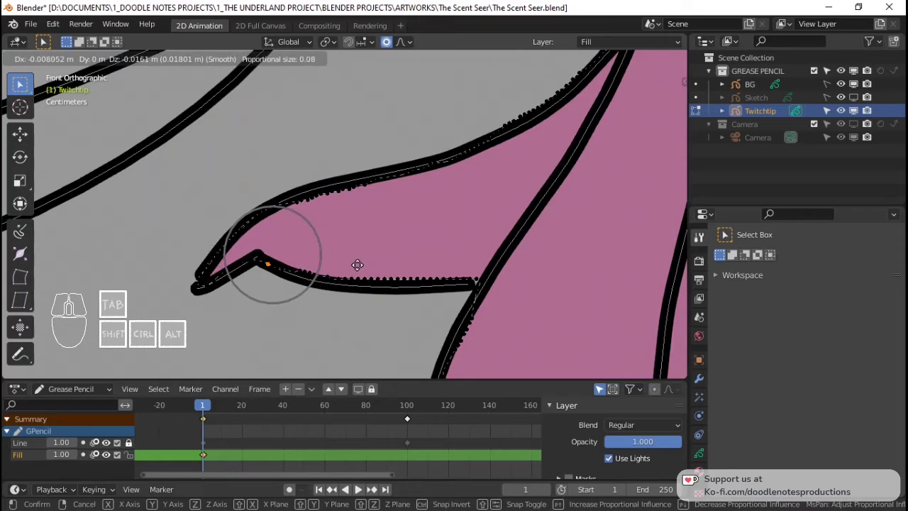
pyautogui.rightClick(357, 262)
# Step: Pull the skin fill down under the outer side toe's lower outline, from its middle to its base
pyautogui.click(381, 264)
pyautogui.press('g')
pyautogui.click(422, 278)
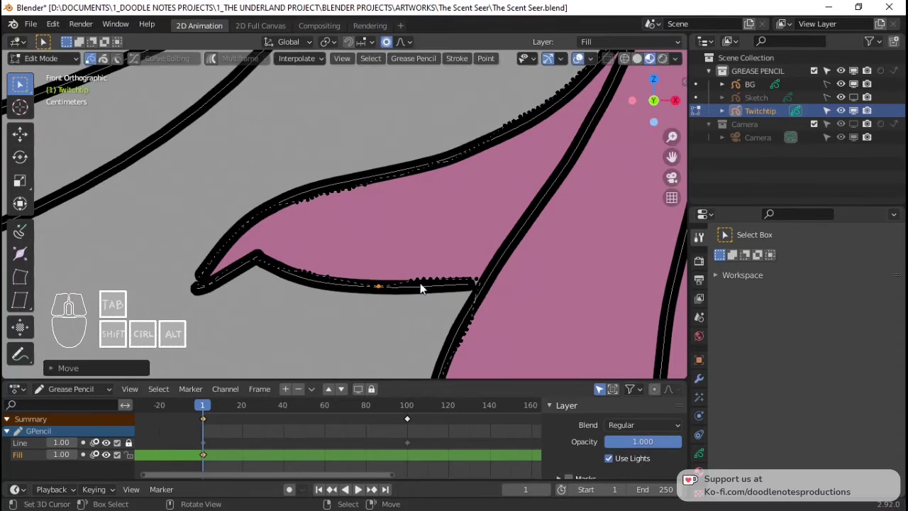
pyautogui.click(481, 282)
pyautogui.press('g')
pyautogui.click(483, 289)
pyautogui.click(404, 277)
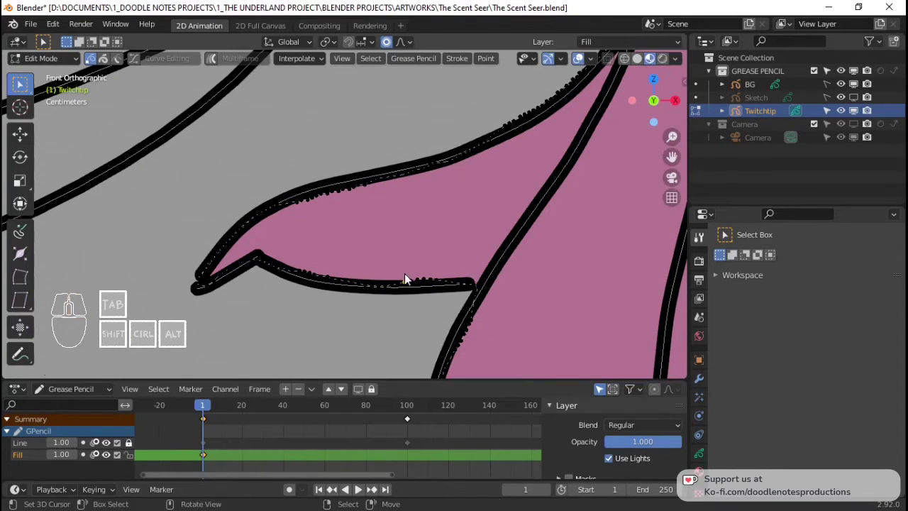
pyautogui.press('g')
pyautogui.click(419, 278)
# Step: Move the skin fill edge up under the outer side toe's upper outline
pyautogui.click(337, 186)
pyautogui.press('g')
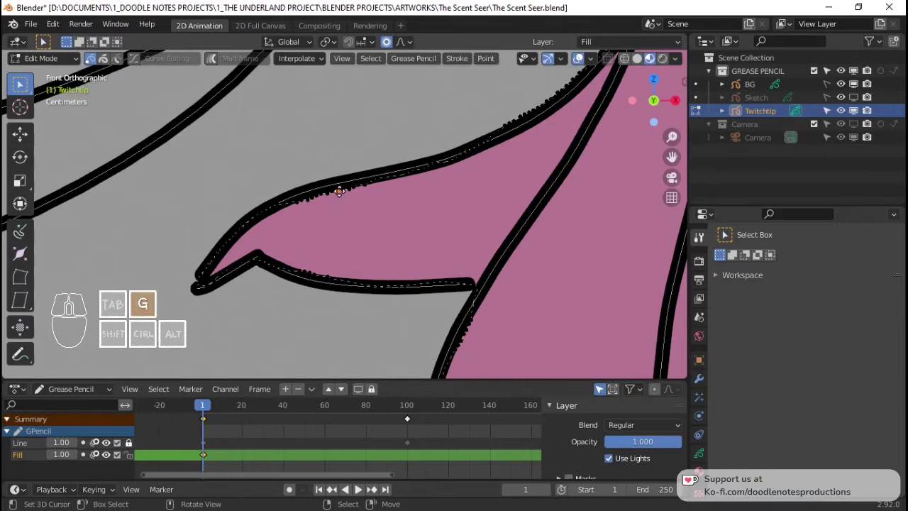
pyautogui.scroll(-3, 338, 186)
pyautogui.click(337, 186)
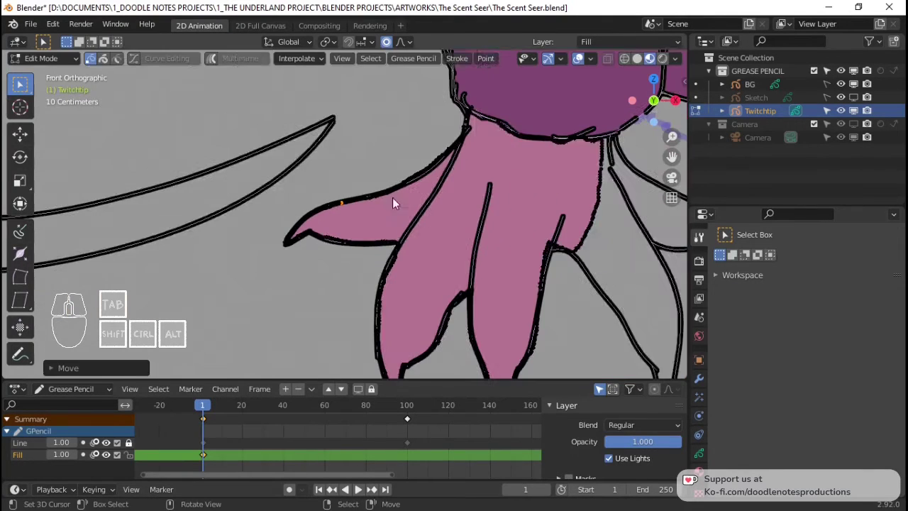
# Step: Move the skin fill into the gap where the middle long toe meets the unfilled third long toe
pyautogui.hotkey('ctrl', 'Tab')
pyautogui.keyDown('shift'); pyautogui.moveTo(547, 269); pyautogui.dragTo(442, 266, button='middle'); pyautogui.keyUp('shift')
pyautogui.scroll(3, 382, 262)
pyautogui.keyDown('ctrl'); pyautogui.scroll(-3, 402, 251); pyautogui.keyUp('ctrl')
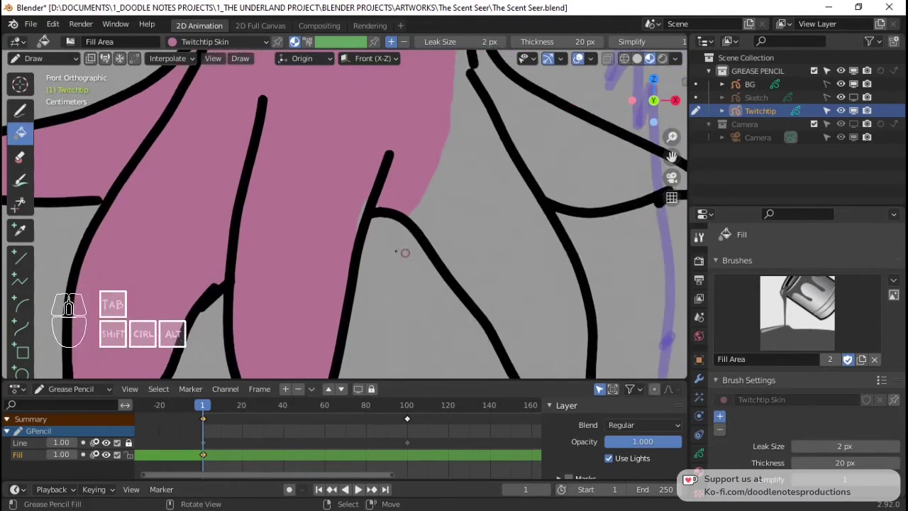
pyautogui.press('Tab')
pyautogui.press('g')
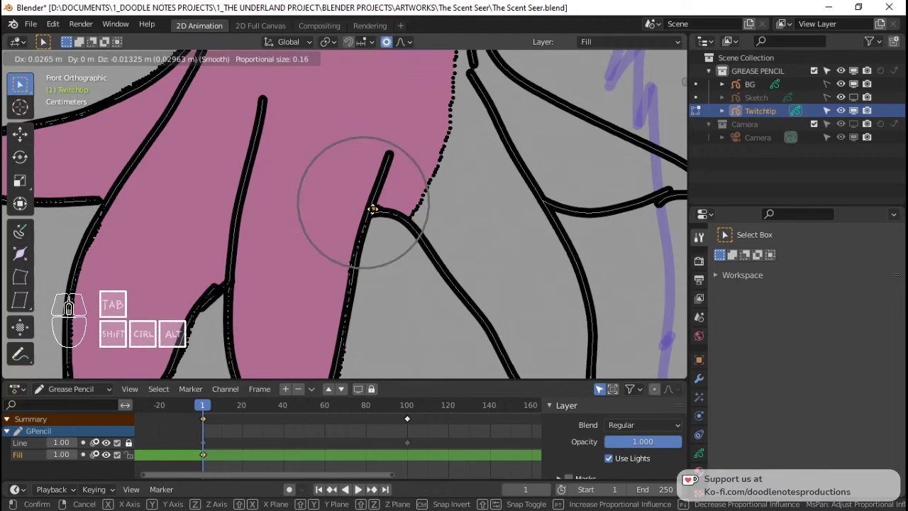
pyautogui.click(368, 211)
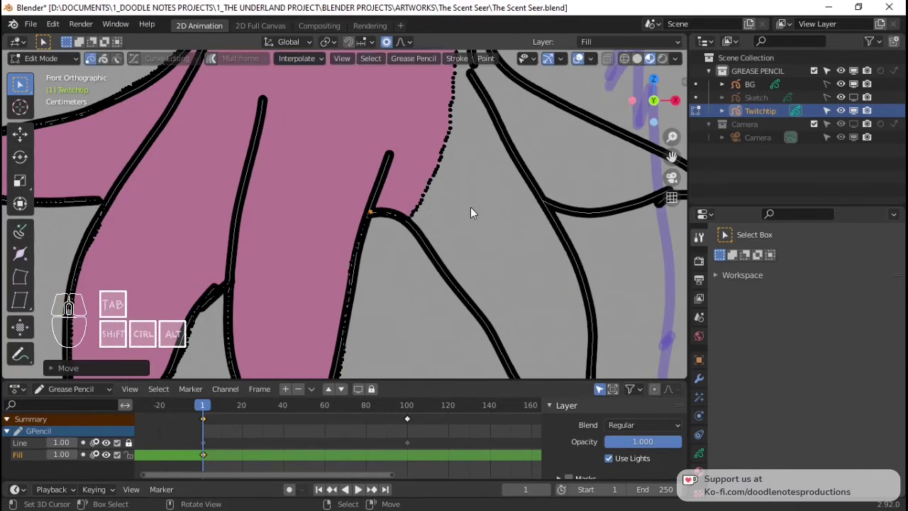
# Step: Raise the foot's skin fill under the fur outline at the ankle to close the gap there
pyautogui.hotkey('ctrl', 'Tab')
pyautogui.keyDown('shift'); pyautogui.moveTo(397, 184); pyautogui.dragTo(337, 245, button='middle'); pyautogui.keyUp('shift')
pyautogui.scroll(2, 364, 222)
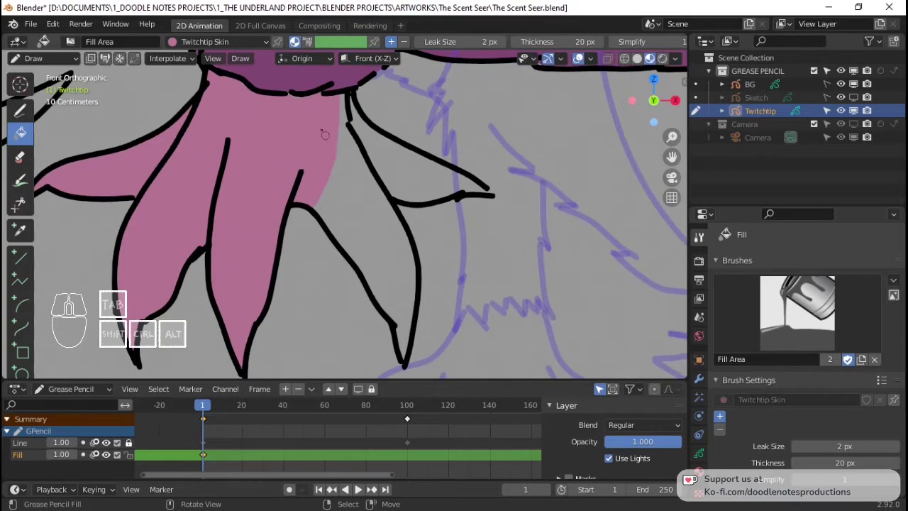
pyautogui.scroll(3, 360, 252)
pyautogui.press('Tab')
pyautogui.scroll(2, 356, 241)
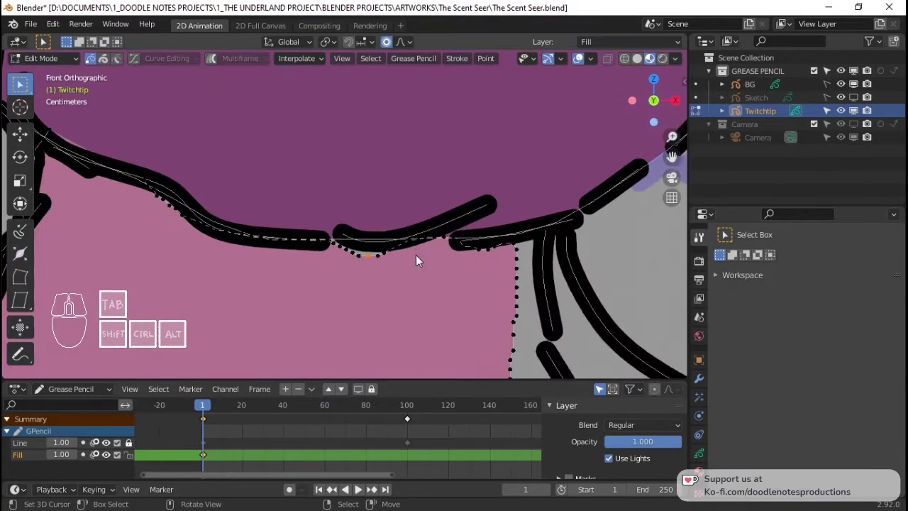
pyautogui.press('g')
pyautogui.click(415, 250)
pyautogui.press('Tab')
pyautogui.scroll(-5, 368, 234)
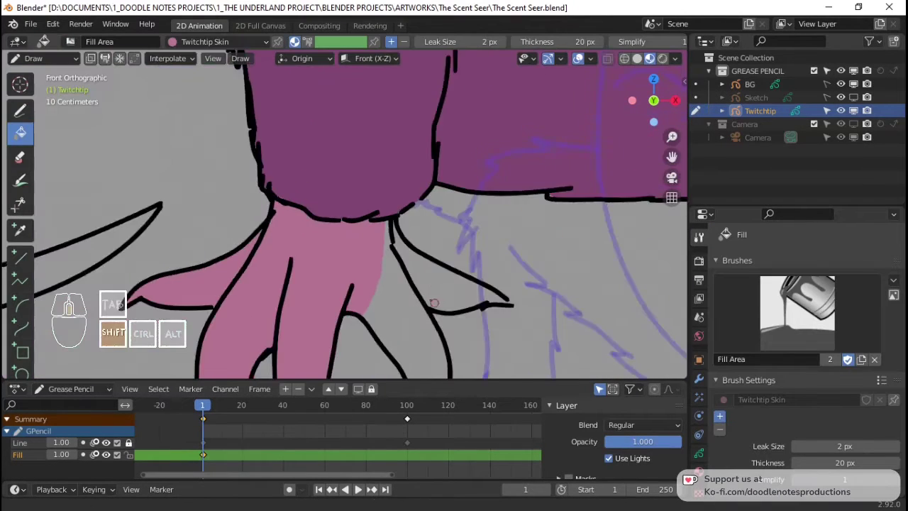
# Step: Try to add Twitchtip Skin beside the unfilled part of the upper foot, and undo it
pyautogui.click(368, 232)
pyautogui.hotkey('ctrl', 'z')
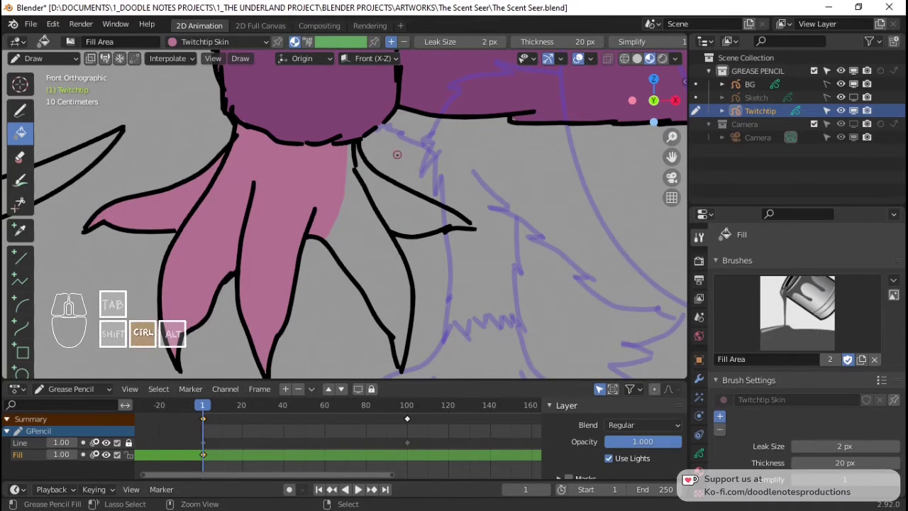
pyautogui.keyDown('ctrl'); pyautogui.moveTo(397, 154); pyautogui.dragTo(345, 130, button='middle'); pyautogui.keyUp('ctrl')
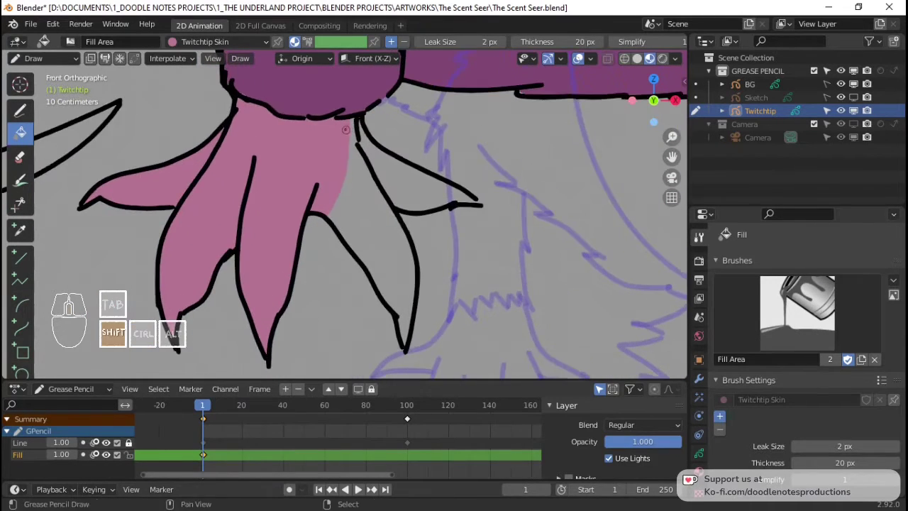
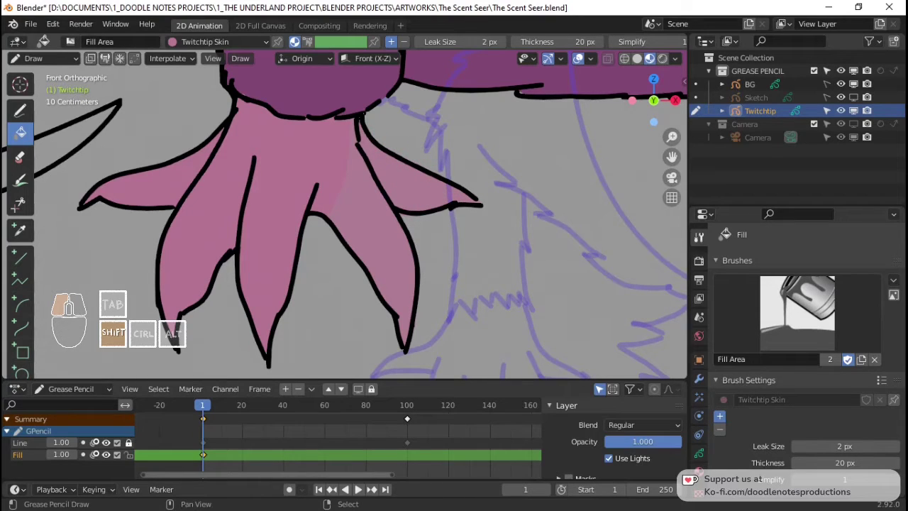
# Step: Fill the unfinished hind foot and its toes with Twitchtip Skin, up to the ankle's fur outline, and save the file
pyautogui.scroll(-4, 354, 212)
pyautogui.scroll(4, 355, 213)
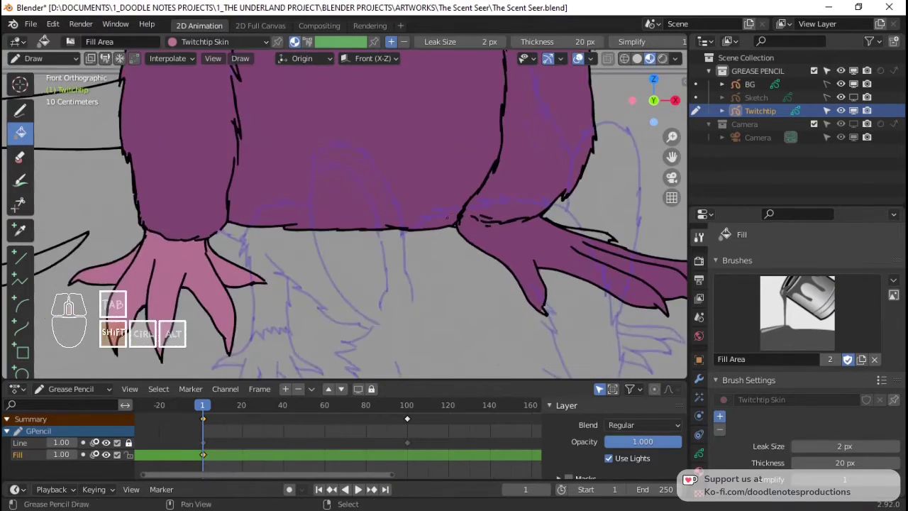
pyautogui.scroll(-4, 446, 218)
pyautogui.scroll(5, 432, 137)
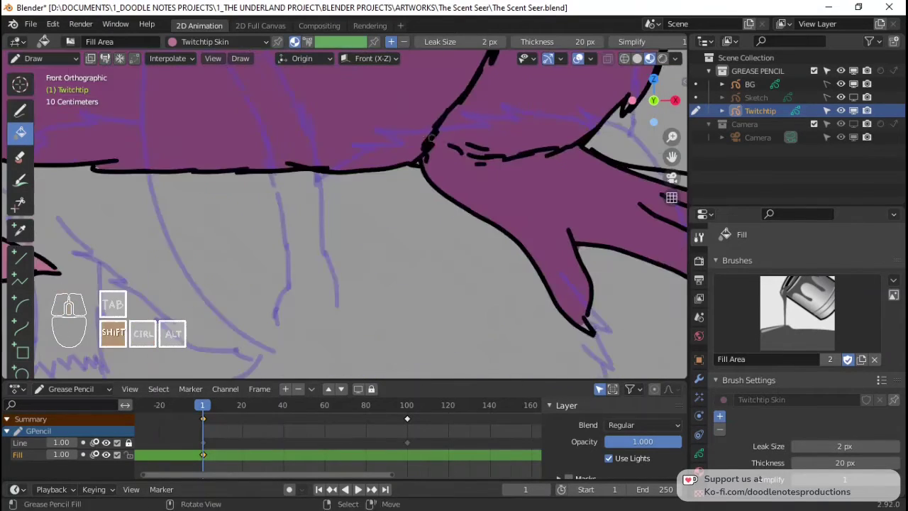
pyautogui.keyDown('shift'); pyautogui.moveTo(430, 138); pyautogui.dragTo(277, 163, button='middle'); pyautogui.keyUp('shift')
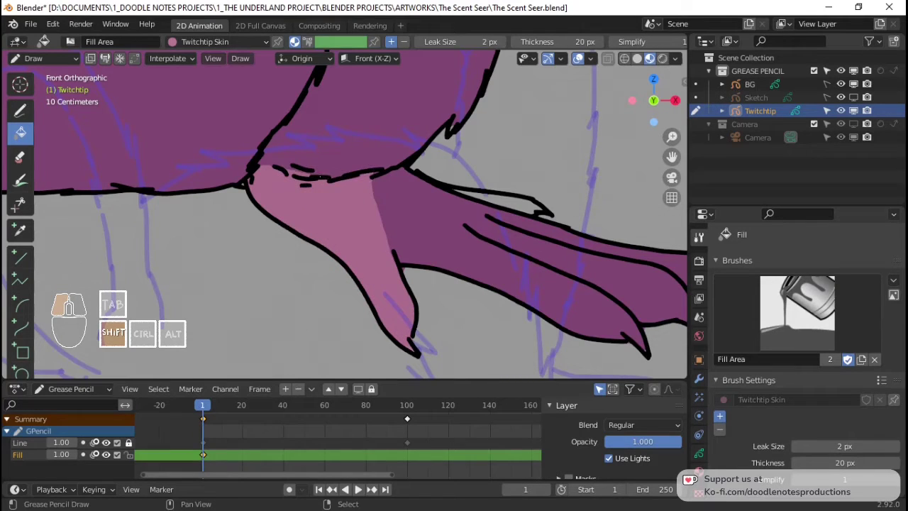
pyautogui.keyDown('shift'); pyautogui.moveTo(490, 270); pyautogui.dragTo(341, 270, button='middle'); pyautogui.keyUp('shift')
pyautogui.click(341, 270)
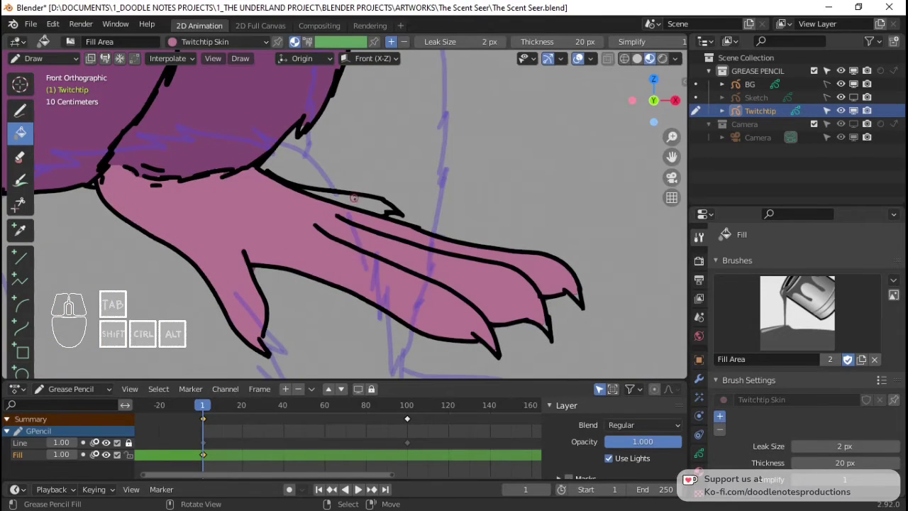
pyautogui.moveTo(353, 198)
pyautogui.keyDown('ctrl'); pyautogui.mouseDown(button='middle')
pyautogui.moveTo(354, 255)
pyautogui.moveTo(354, 202)
pyautogui.mouseUp(button='middle'); pyautogui.keyUp('ctrl')
pyautogui.keyDown('shift'); pyautogui.moveTo(354, 202); pyautogui.dragTo(325, 160, button='middle'); pyautogui.keyUp('shift')
pyautogui.click(428, 213)
pyautogui.hotkey('ctrl', 's')
# Step: Make Teeth the active material for filling the rat's mouth
pyautogui.click(699, 470)
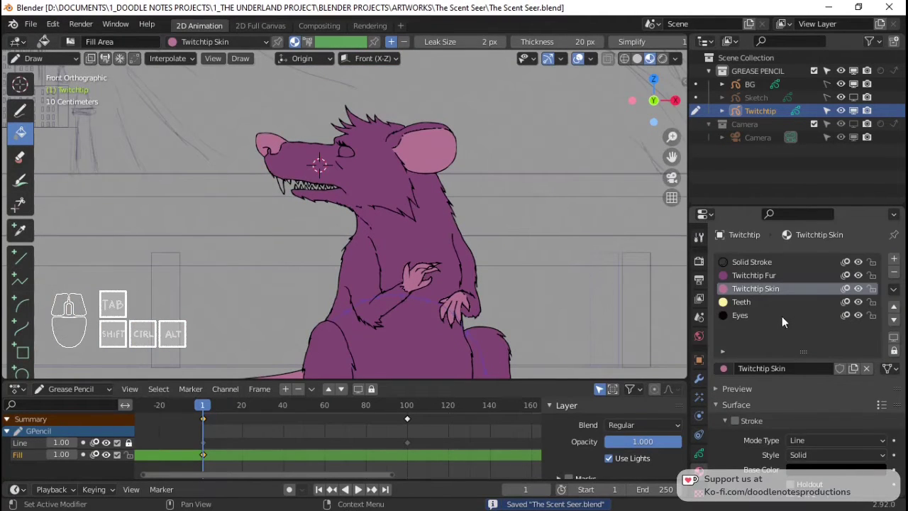
pyautogui.click(756, 302)
pyautogui.keyDown('ctrl'); pyautogui.moveTo(426, 213); pyautogui.dragTo(454, 213, button='middle'); pyautogui.keyUp('ctrl')
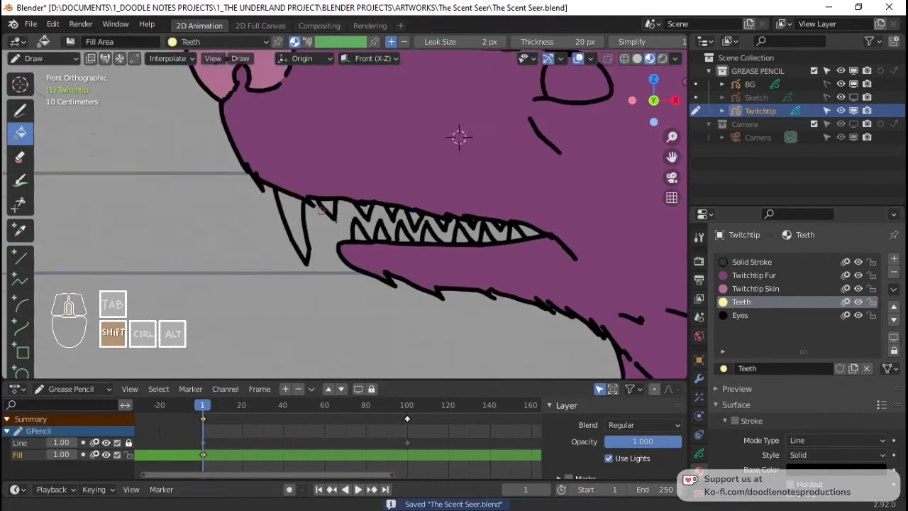
# Step: Try to fill the large front fang with the Teeth material, and undo the misplaced fills
pyautogui.keyDown('ctrl'); pyautogui.moveTo(458, 137); pyautogui.dragTo(454, 106, button='middle'); pyautogui.keyUp('ctrl')
pyautogui.click(281, 219)
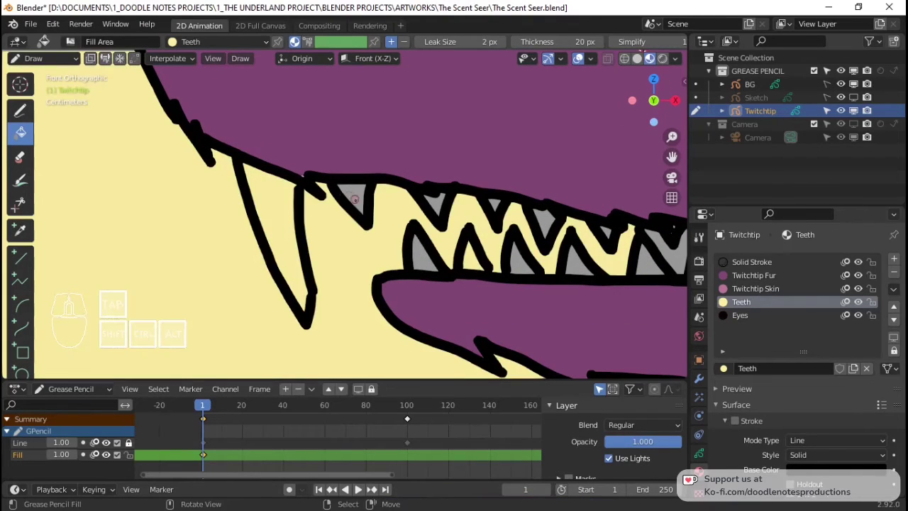
pyautogui.hotkey('ctrl', 'z')
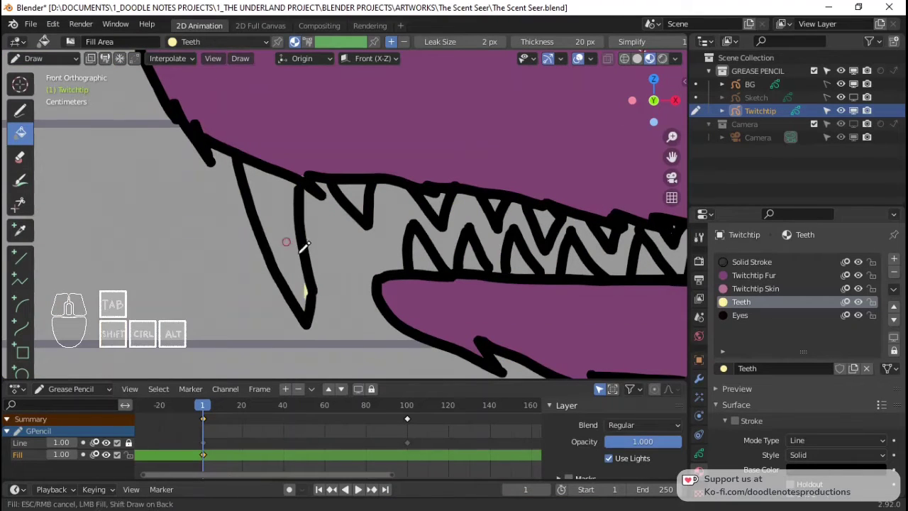
pyautogui.click(301, 247)
pyautogui.hotkey('ctrl', 'z')
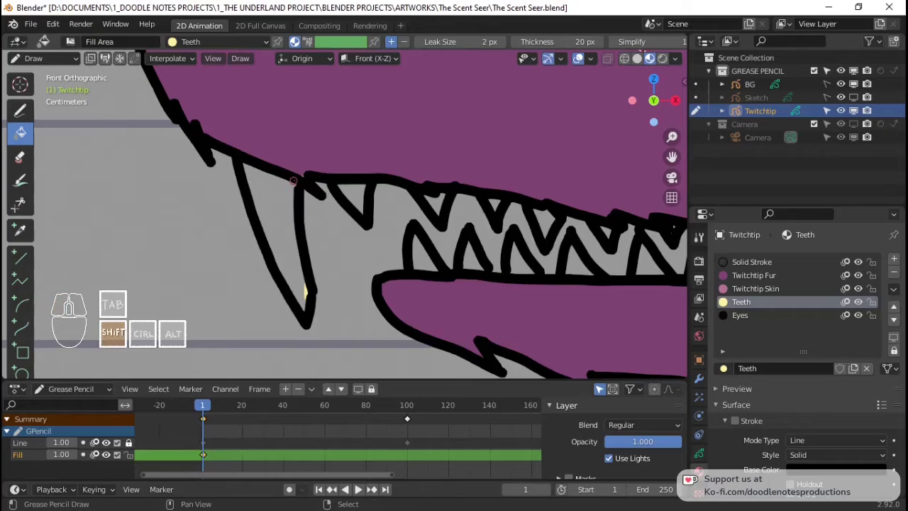
# Step: Fill the large front fang with the Teeth material and check the head through the camera
pyautogui.click(277, 201)
pyautogui.keyDown('ctrl'); pyautogui.moveTo(327, 206); pyautogui.dragTo(386, 220, button='middle'); pyautogui.keyUp('ctrl')
pyautogui.press('KP_0')
pyautogui.press('KP_0')
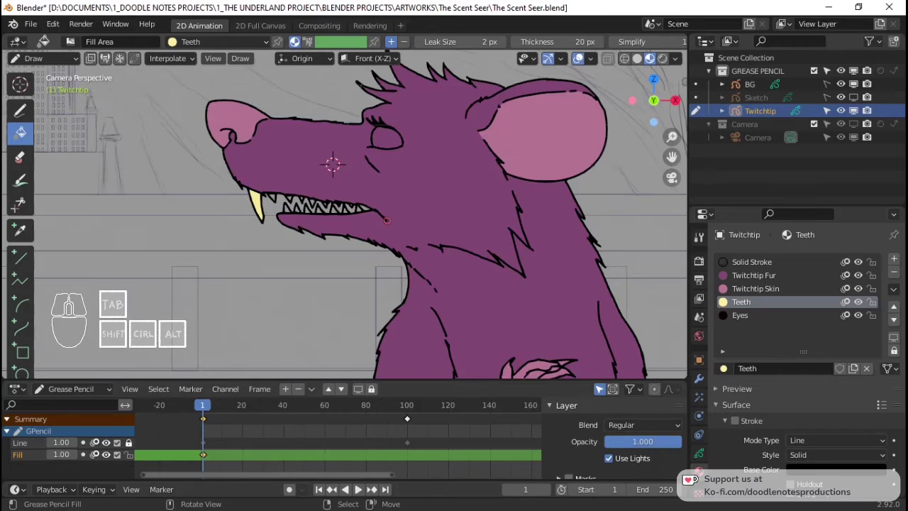
pyautogui.press('KP_1')
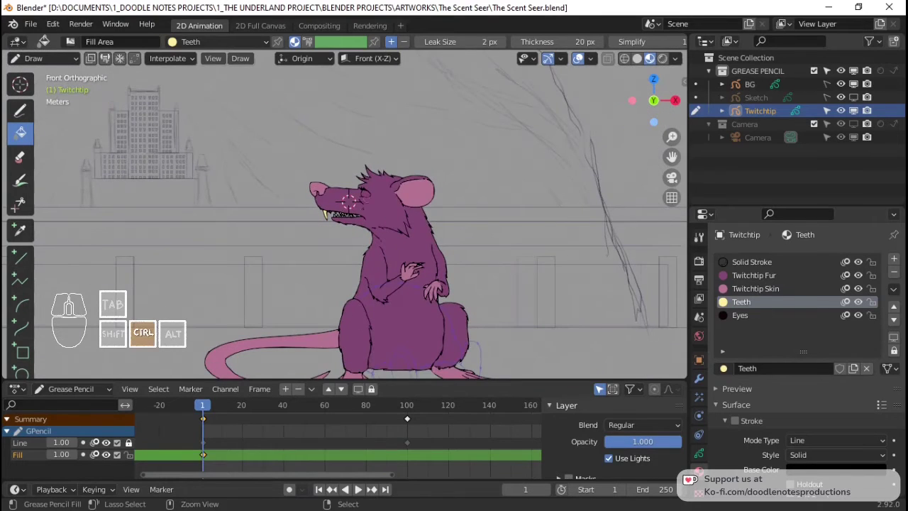
# Step: Fill the small upper and lower teeth behind the fang with the Teeth material, working towards the corner of the mouth
pyautogui.keyDown('ctrl'); pyautogui.moveTo(332, 164); pyautogui.dragTo(257, 169, button='middle'); pyautogui.keyUp('ctrl')
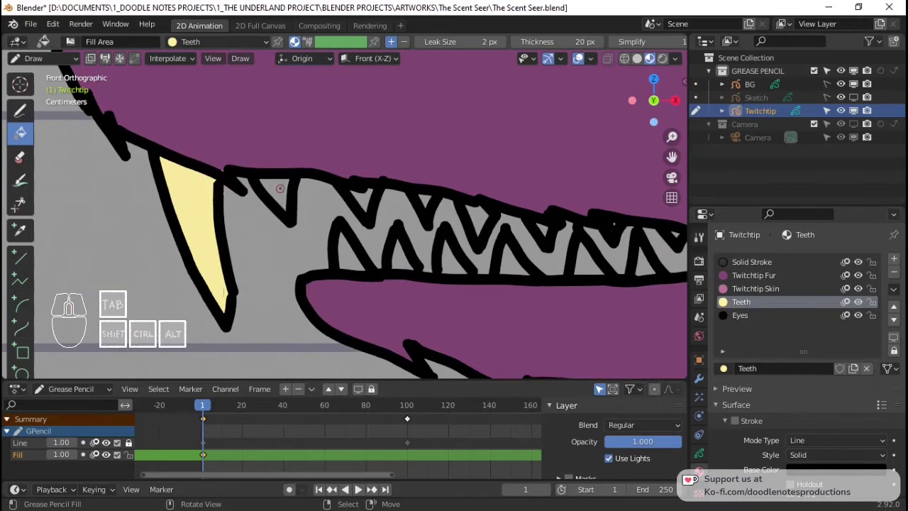
pyautogui.click(280, 188)
pyautogui.click(360, 197)
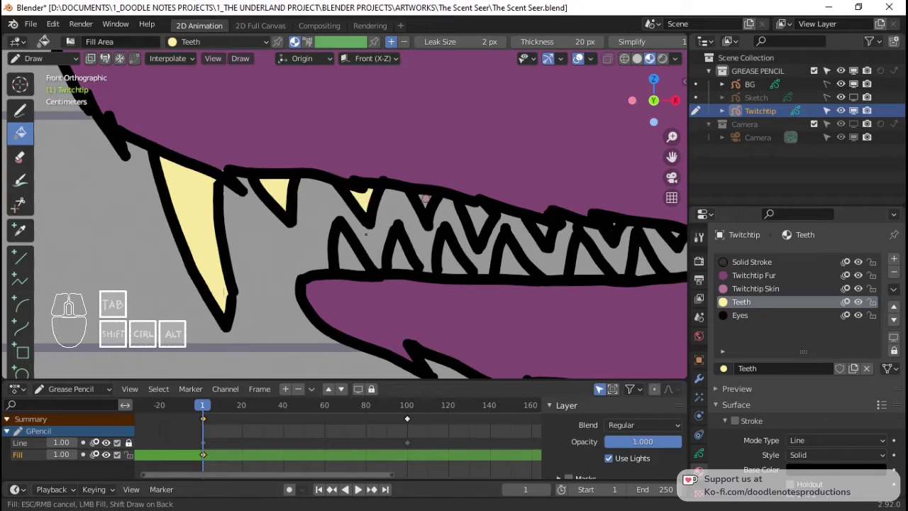
pyautogui.click(425, 198)
pyautogui.click(350, 254)
pyautogui.click(409, 257)
pyautogui.hotkey('ctrl', 'z')
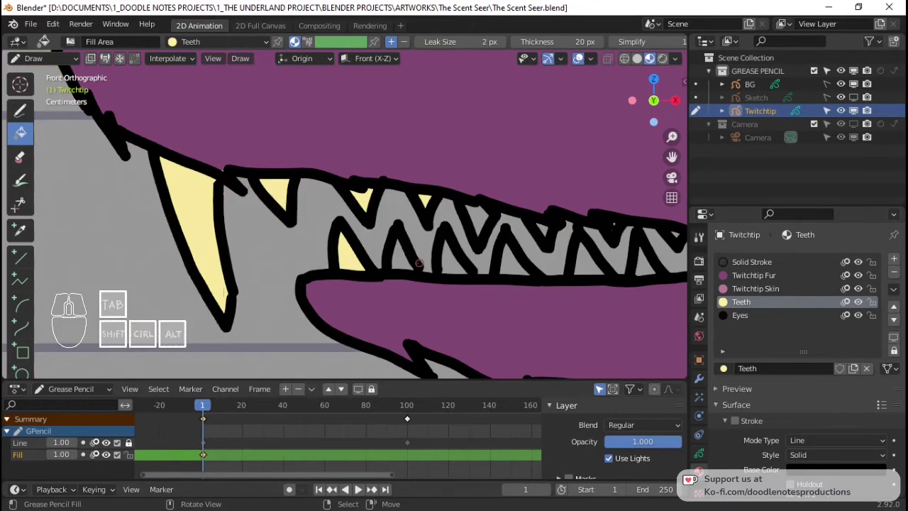
pyautogui.click(402, 259)
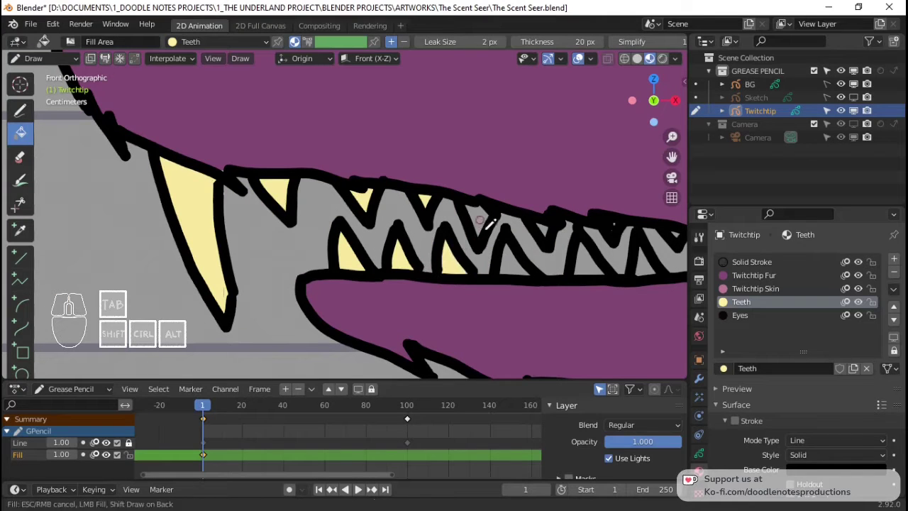
pyautogui.keyDown('shift'); pyautogui.moveTo(487, 213); pyautogui.dragTo(407, 198, button='middle'); pyautogui.keyUp('shift')
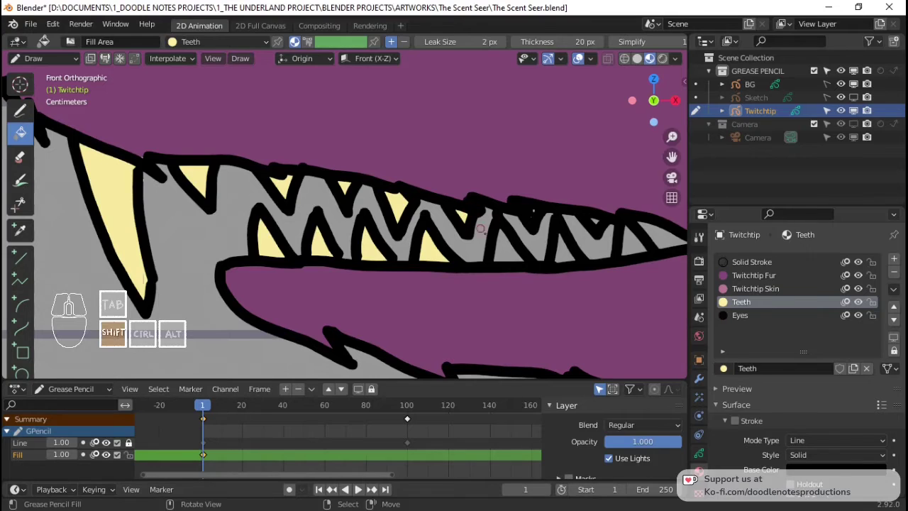
pyautogui.keyDown('shift'); pyautogui.moveTo(536, 227); pyautogui.dragTo(423, 187, button='middle'); pyautogui.keyUp('shift')
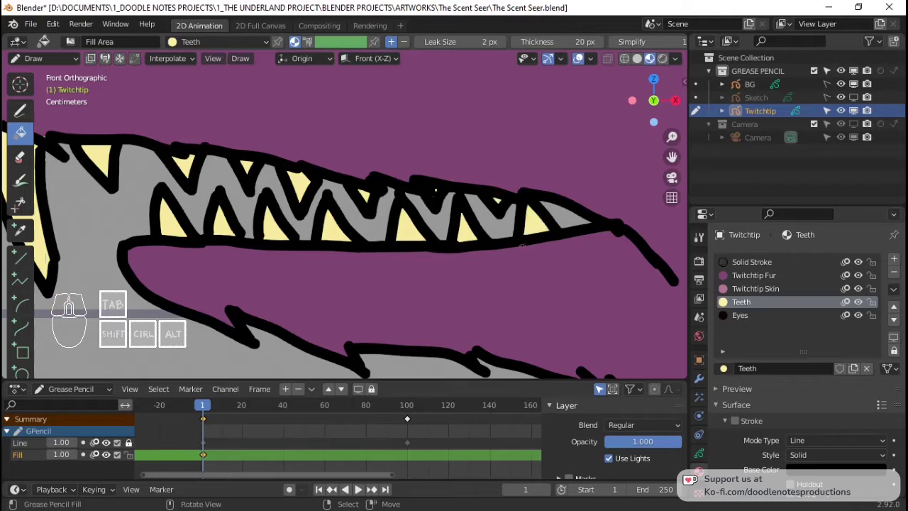
# Step: Fill the rat's eye with the Eyes material and save the file
pyautogui.keyDown('ctrl'); pyautogui.moveTo(531, 212); pyautogui.dragTo(464, 220, button='middle'); pyautogui.keyUp('ctrl')
pyautogui.moveTo(354, 178)
pyautogui.keyDown('shift'); pyautogui.mouseDown(button='middle')
pyautogui.moveTo(314, 137)
pyautogui.moveTo(319, 233)
pyautogui.moveTo(211, 270)
pyautogui.mouseUp(button='middle'); pyautogui.keyUp('shift')
pyautogui.keyDown('shift'); pyautogui.moveTo(421, 169); pyautogui.dragTo(400, 216, button='middle'); pyautogui.keyUp('shift')
pyautogui.click(739, 315)
pyautogui.click(462, 210)
pyautogui.keyDown('ctrl'); pyautogui.moveTo(331, 222); pyautogui.dragTo(344, 195, button='middle'); pyautogui.keyUp('ctrl')
pyautogui.hotkey('ctrl', 's')
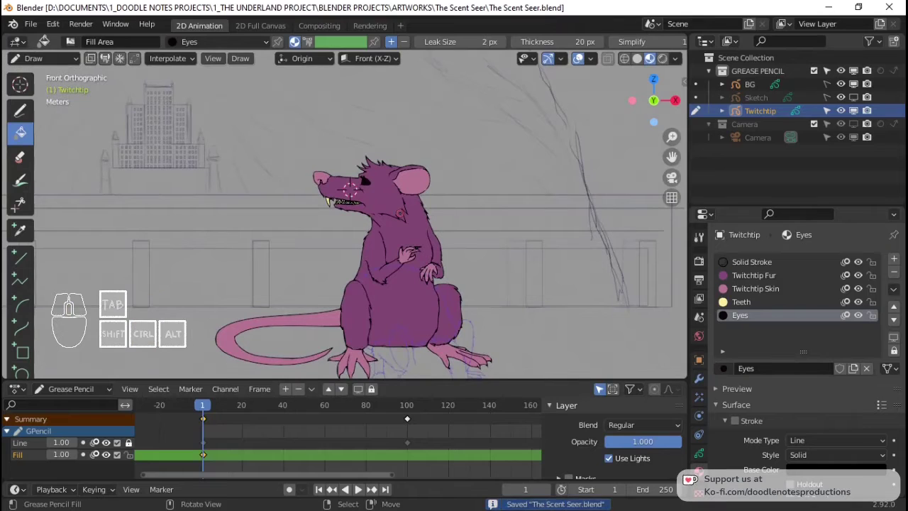
# Step: Lighten the Eyes material's stroke base color and set its fill base color to dark red with H 0.963, S 0.916, V 0.095
pyautogui.click(814, 470)
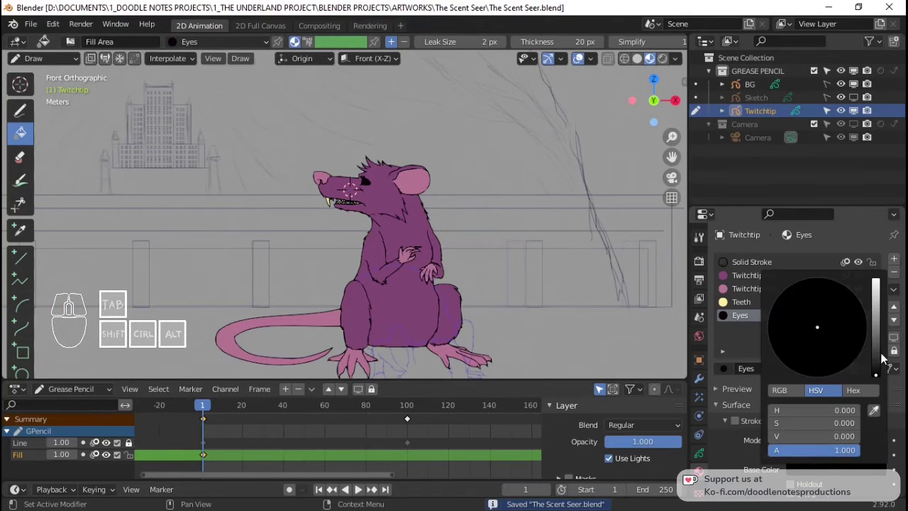
pyautogui.moveTo(875, 374); pyautogui.dragTo(875, 353)
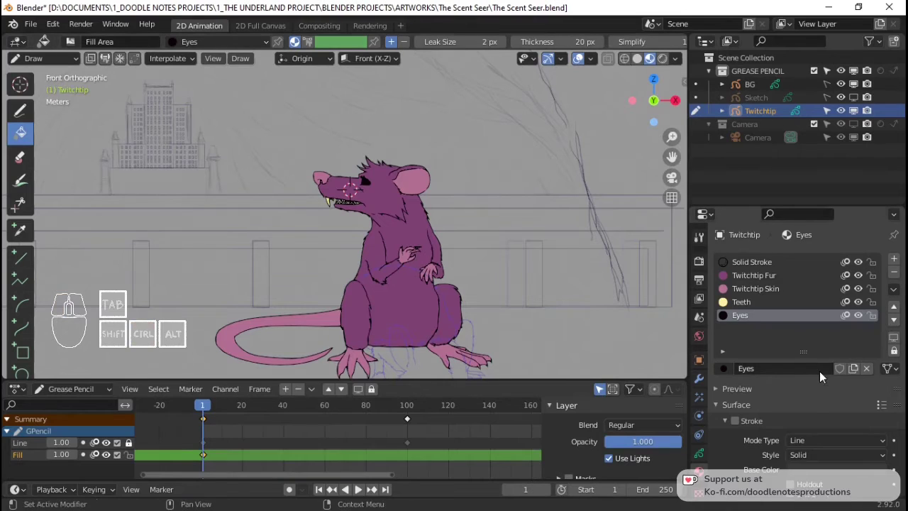
pyautogui.scroll(-4, 812, 418)
pyautogui.click(836, 439)
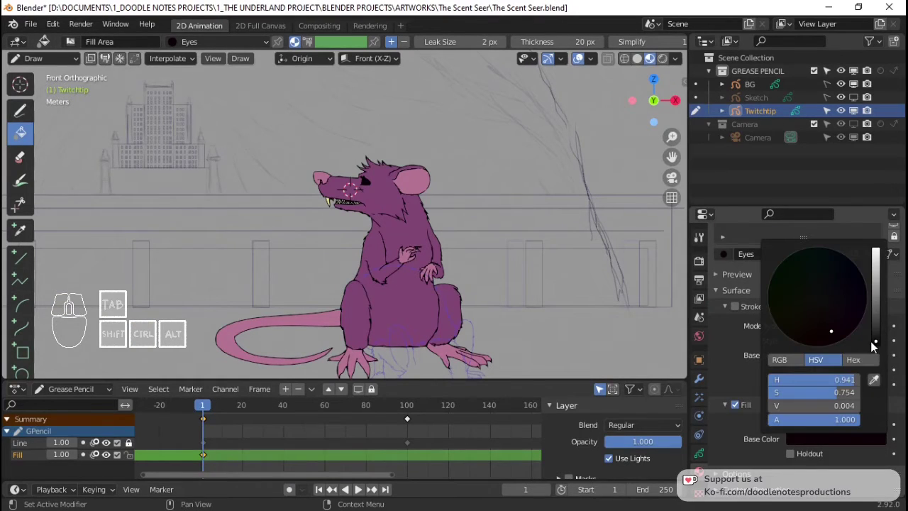
pyautogui.moveTo(877, 345); pyautogui.dragTo(875, 318)
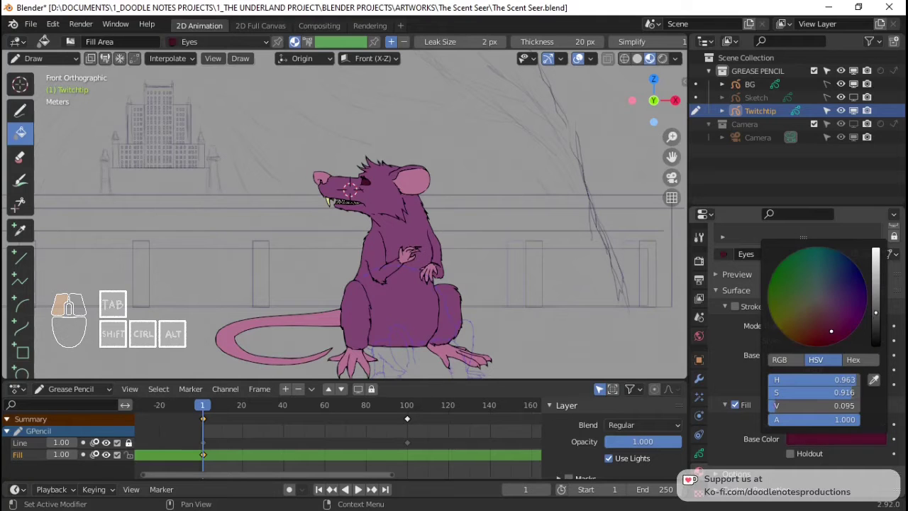
# Step: Switch Twitchtip to Object Mode with nothing selected, and save the file
pyautogui.scroll(4, 351, 188)
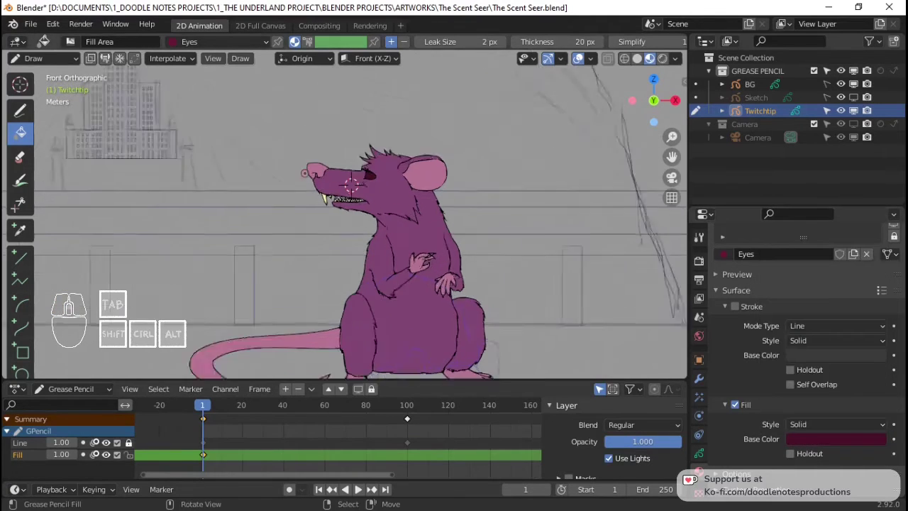
pyautogui.scroll(-7, 348, 191)
pyautogui.hotkey('ctrl', 's')
pyautogui.scroll(5, 416, 185)
pyautogui.hotkey('ctrl', 'Tab')
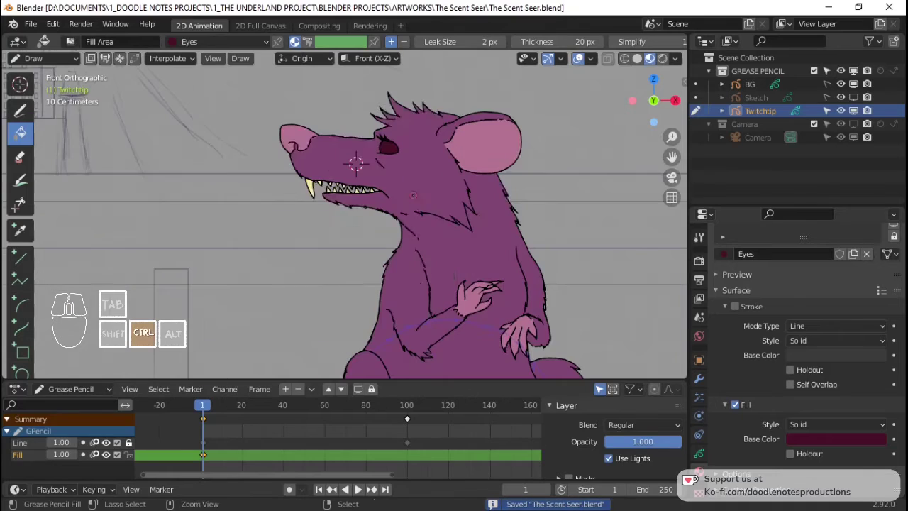
pyautogui.click(327, 203)
pyautogui.scroll(-6, 371, 197)
pyautogui.hotkey('alt', 'a')
pyautogui.scroll(3, 395, 220)
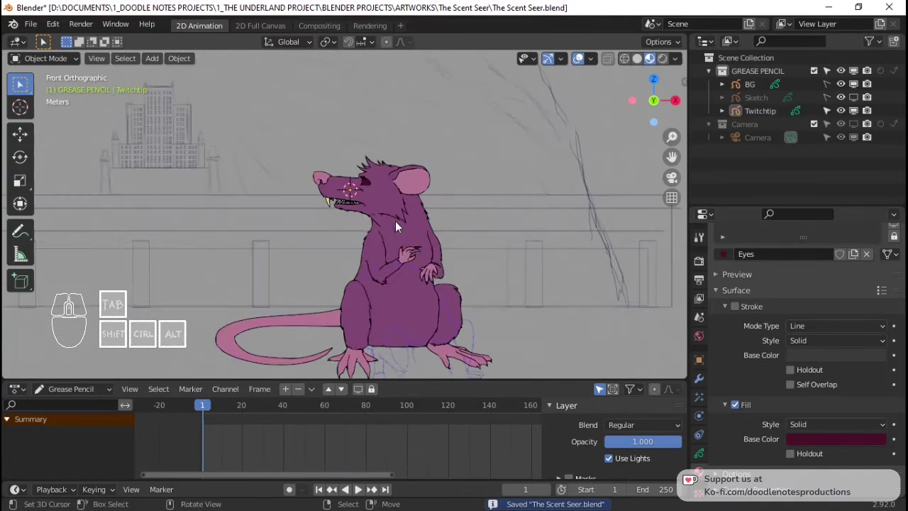
pyautogui.hotkey('ctrl', 's')
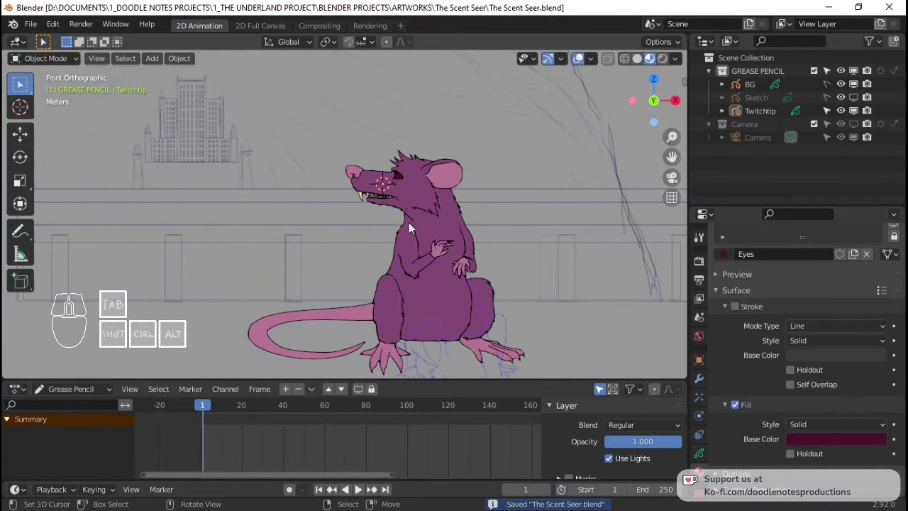
pyautogui.scroll(2, 441, 260)
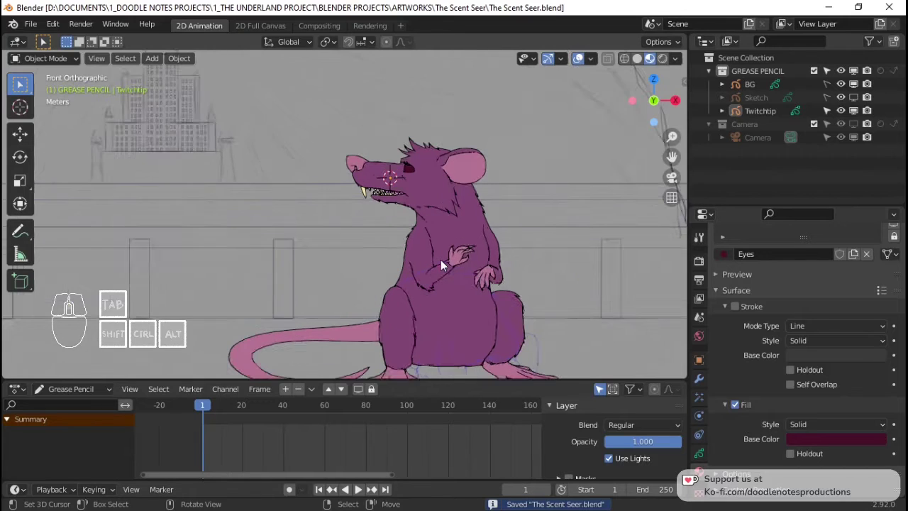
pyautogui.keyDown('shift'); pyautogui.moveTo(454, 263); pyautogui.dragTo(382, 199, button='middle'); pyautogui.keyUp('shift')
pyautogui.scroll(-3, 382, 198)
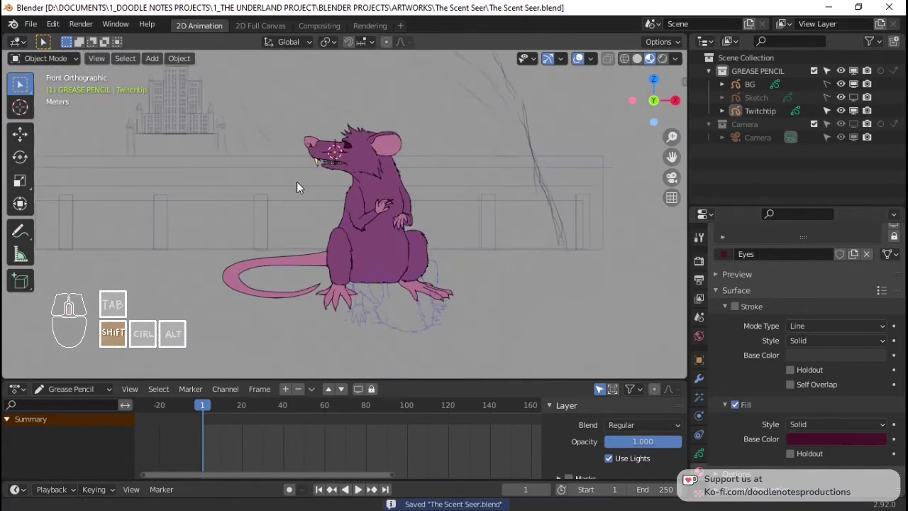
pyautogui.keyDown('shift'); pyautogui.moveTo(296, 181); pyautogui.dragTo(502, 204, button='middle'); pyautogui.keyUp('shift')
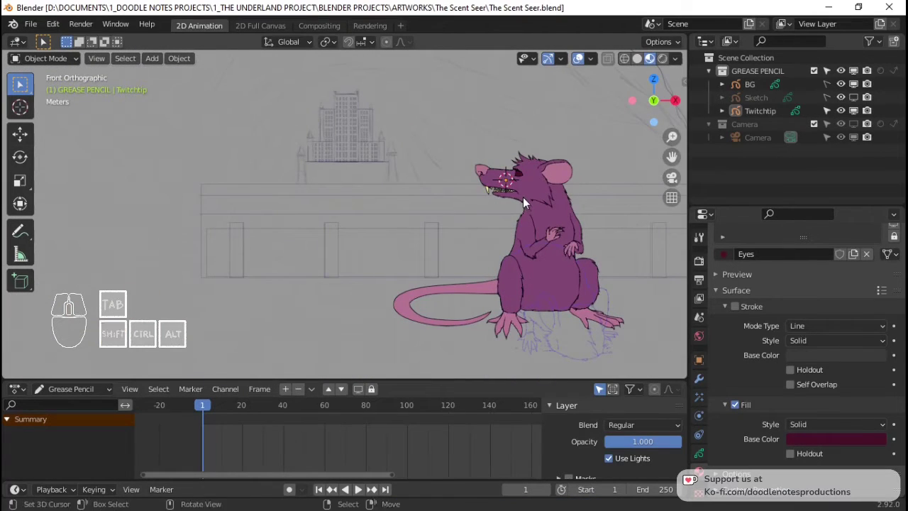
pyautogui.click(755, 83)
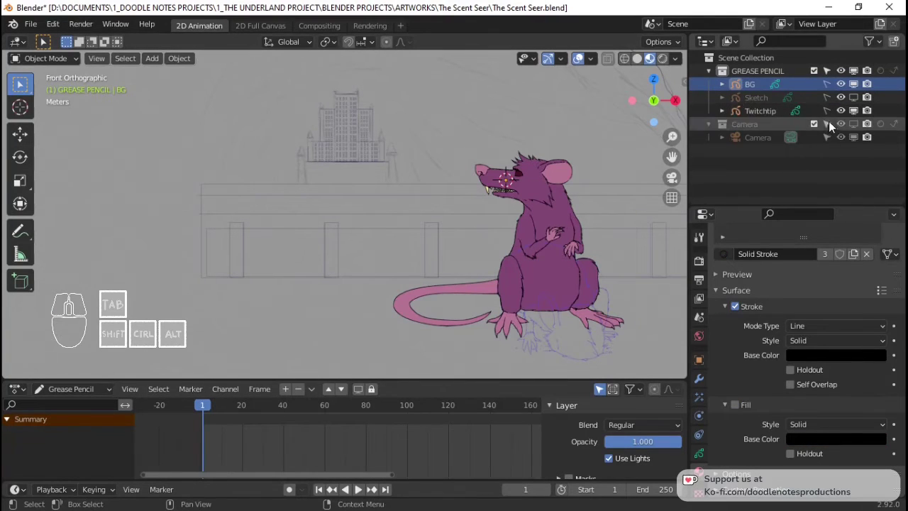
pyautogui.click(754, 111)
pyautogui.hotkey('ctrl', 'Tab')
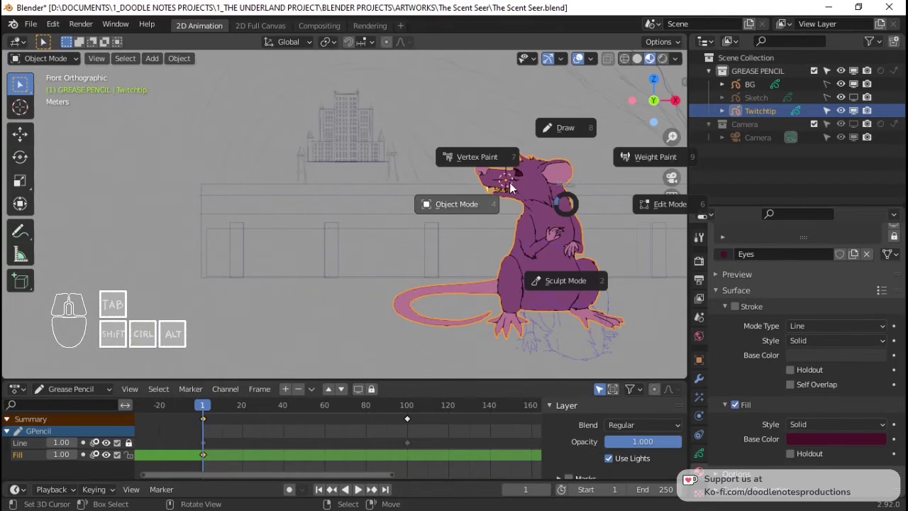
# Step: Disable selection of Twitchtip and enable it for BG, with BG selected and the file saved
pyautogui.click(826, 110)
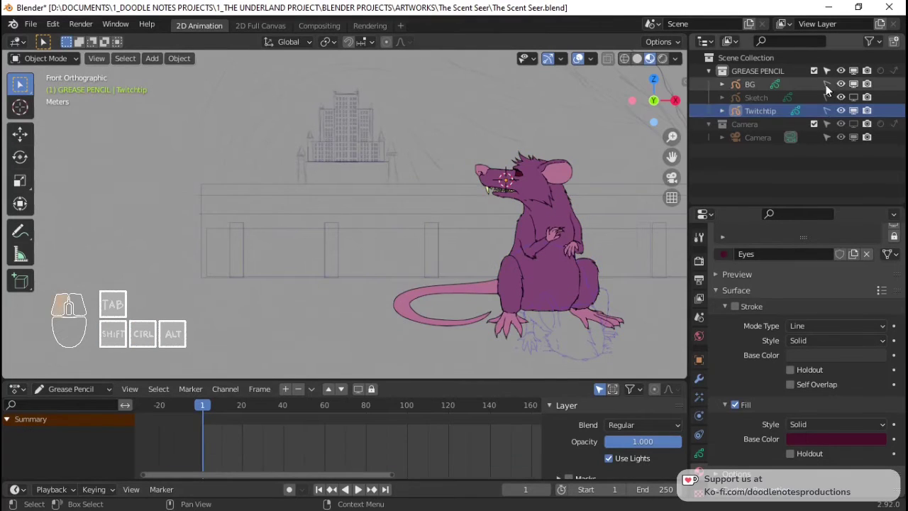
pyautogui.click(749, 86)
pyautogui.scroll(-3, 394, 188)
pyautogui.hotkey('ctrl', 's')
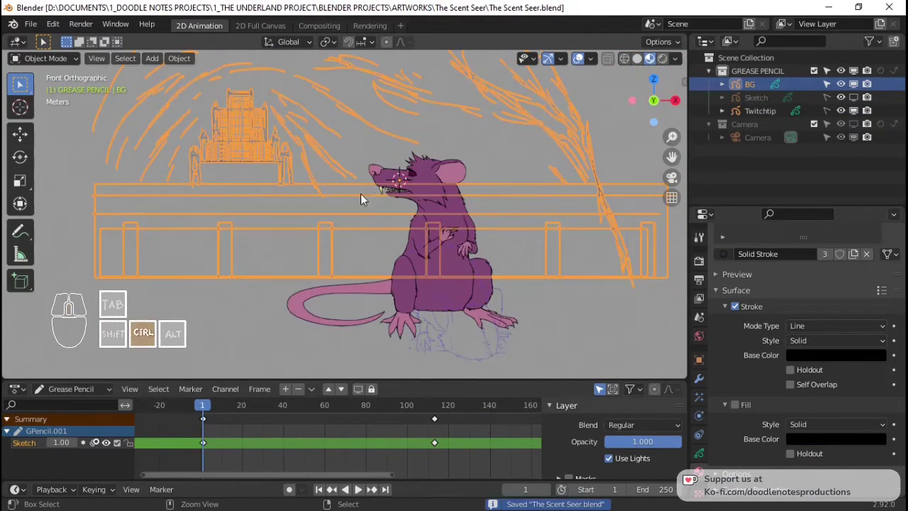
pyautogui.moveTo(307, 183); pyautogui.dragTo(331, 218, button='middle')
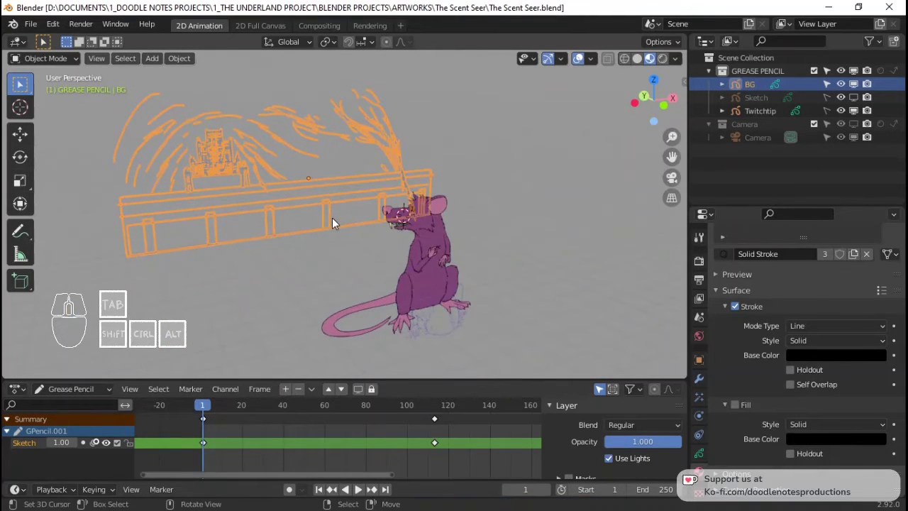
# Step: Add a new material slot to the BG object with a new material named Caverns
pyautogui.press('KP_1')
pyautogui.scroll(3, 397, 232)
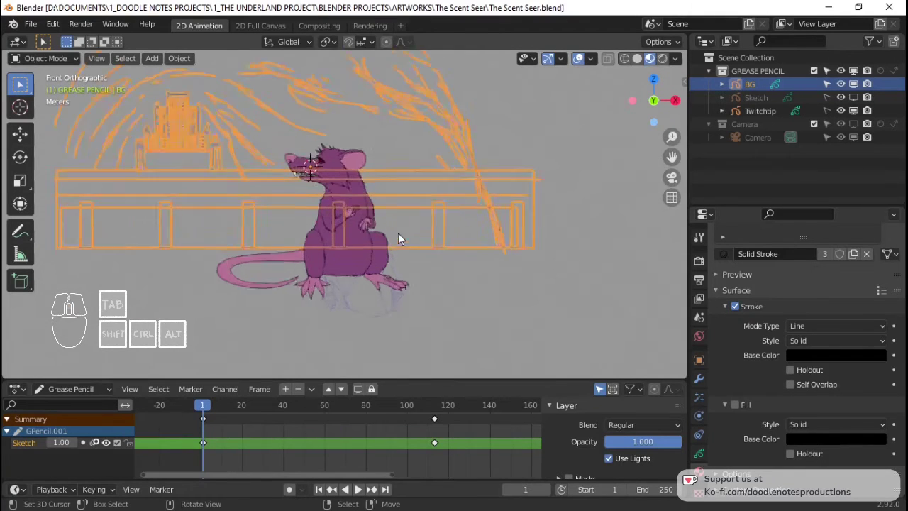
pyautogui.scroll(-3, 469, 245)
pyautogui.scroll(1, 314, 223)
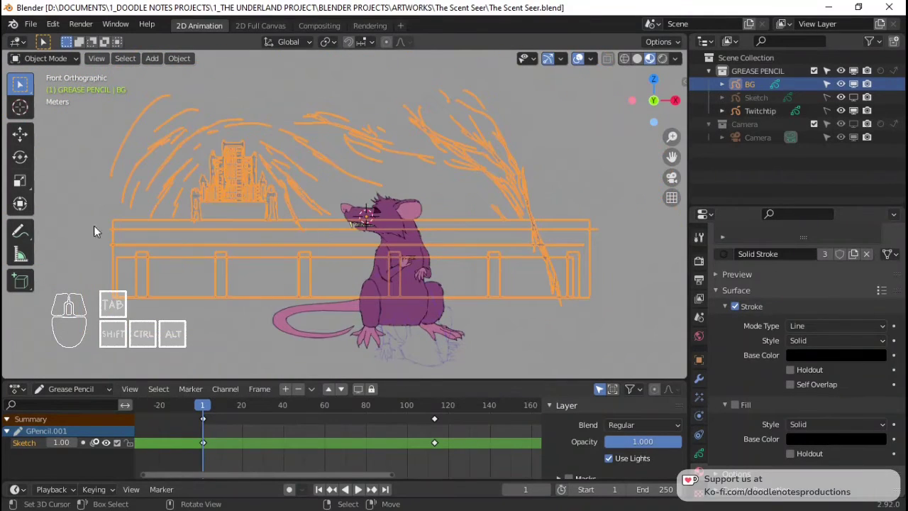
pyautogui.moveTo(787, 237); pyautogui.dragTo(785, 347)
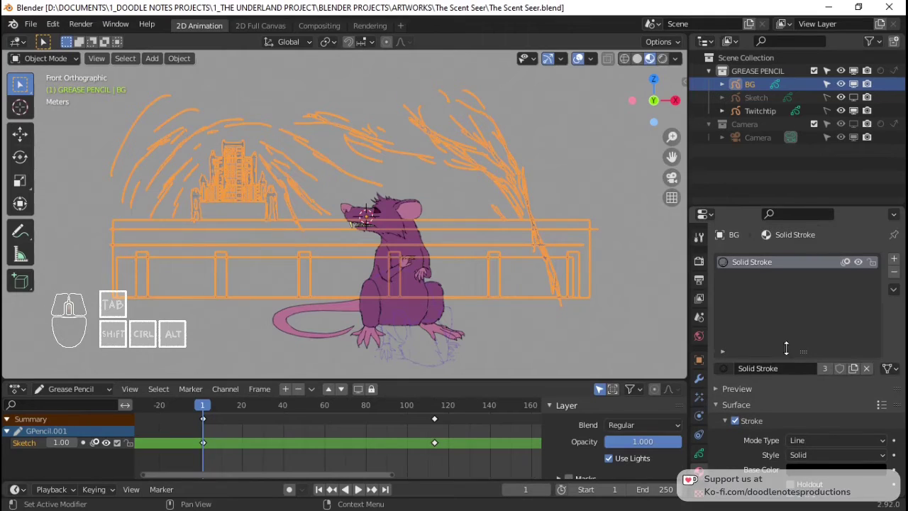
pyautogui.click(893, 259)
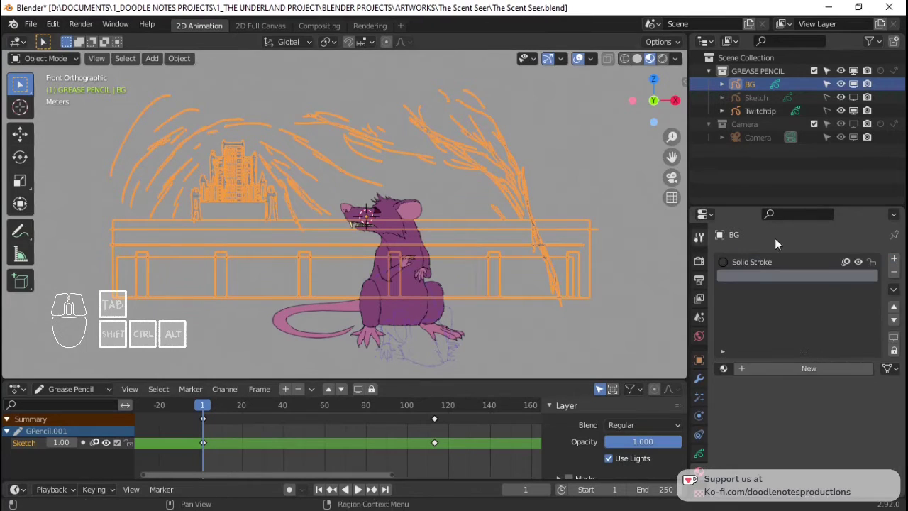
pyautogui.click(807, 368)
pyautogui.click(777, 368)
pyautogui.write('Ca')
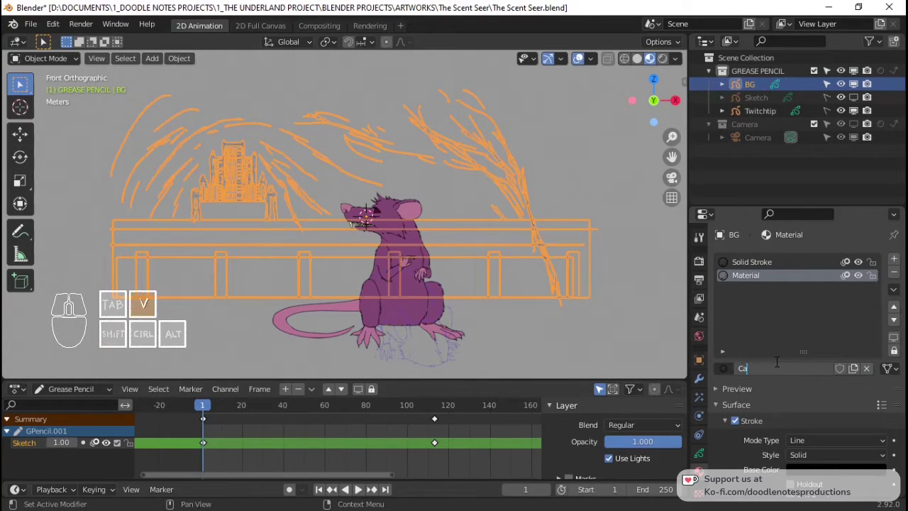
pyautogui.write('verns')
pyautogui.press('Return')
# Step: Disable the Caverns material's stroke, enable its fill and set the fill base color to a dark olive brown
pyautogui.scroll(-4, 808, 392)
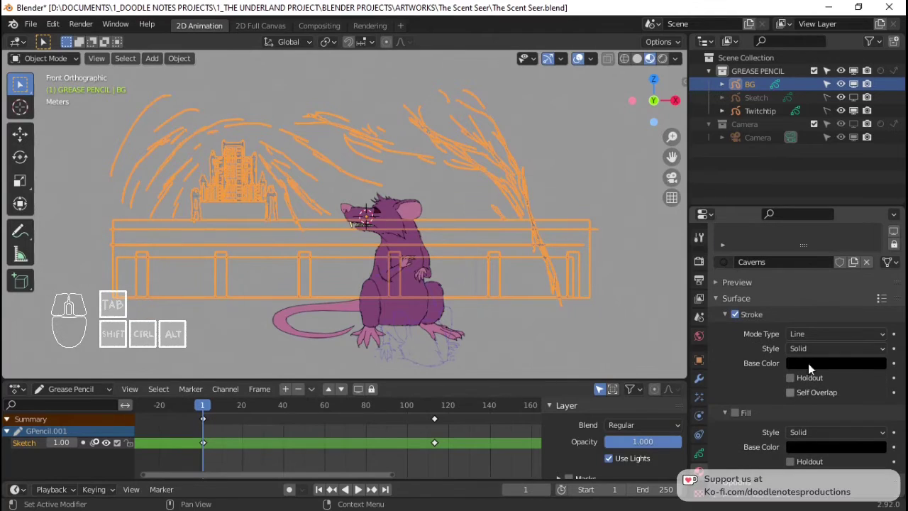
pyautogui.click(814, 447)
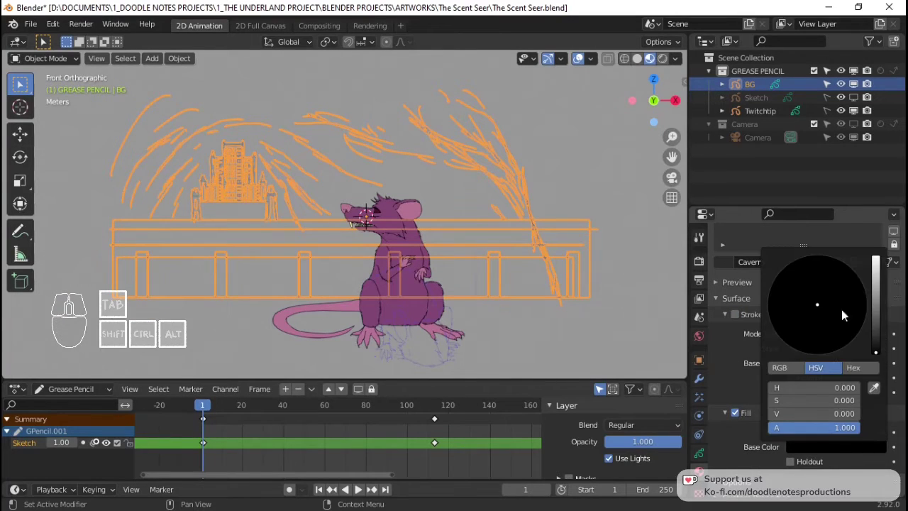
pyautogui.moveTo(876, 340)
pyautogui.mouseDown()
pyautogui.moveTo(875, 315)
pyautogui.moveTo(804, 322)
pyautogui.moveTo(805, 332)
pyautogui.mouseUp()
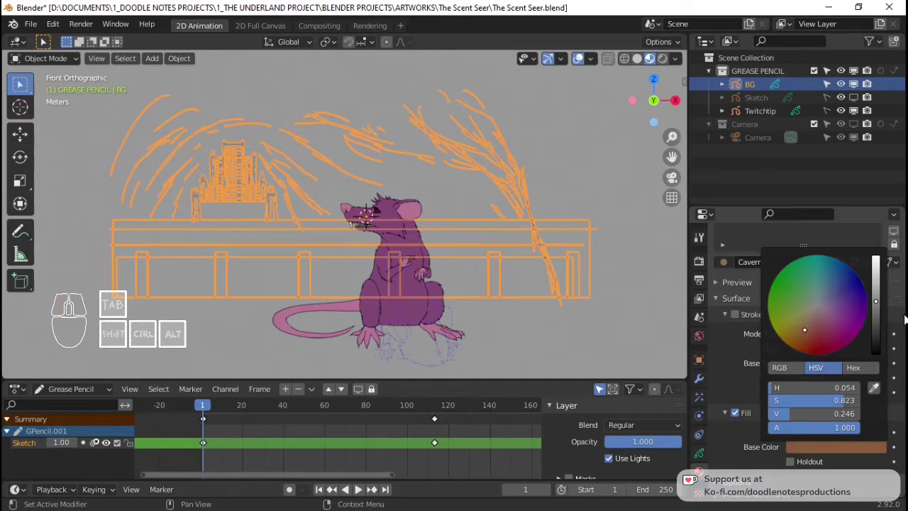
pyautogui.moveTo(881, 324); pyautogui.dragTo(876, 315)
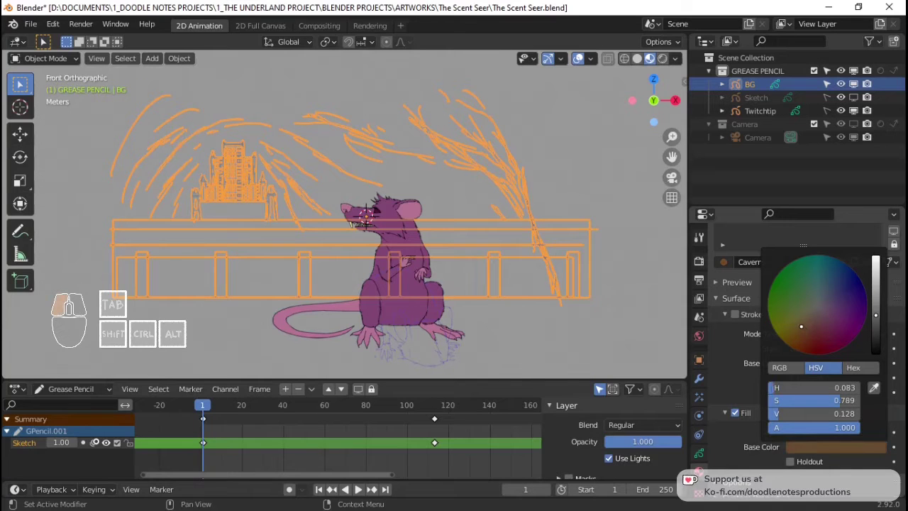
pyautogui.click(798, 324)
# Step: Switch the BG object from Object Mode to Draw Mode
pyautogui.moveTo(338, 285)
pyautogui.keyDown('shift'); pyautogui.mouseDown(button='middle')
pyautogui.moveTo(364, 279)
pyautogui.moveTo(327, 257)
pyautogui.mouseUp(button='middle'); pyautogui.keyUp('shift')
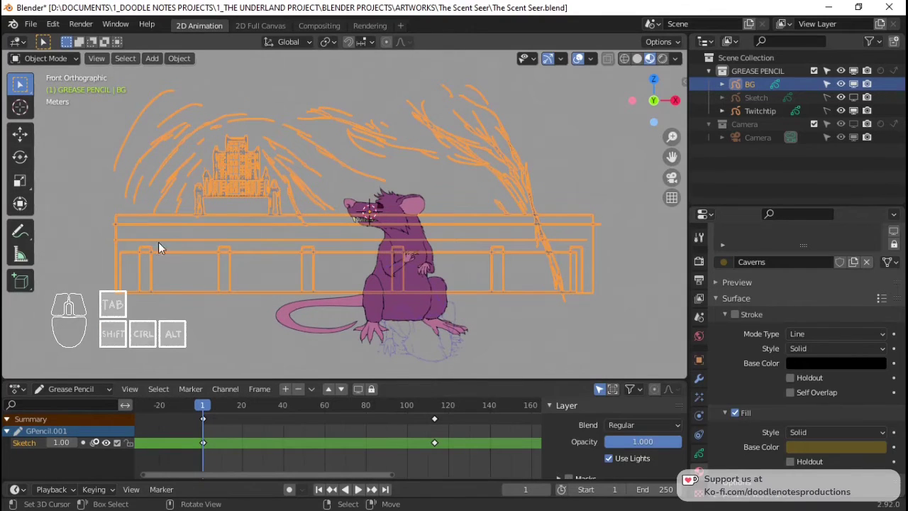
pyautogui.hotkey('ctrl', 'Tab')
pyautogui.click(286, 149)
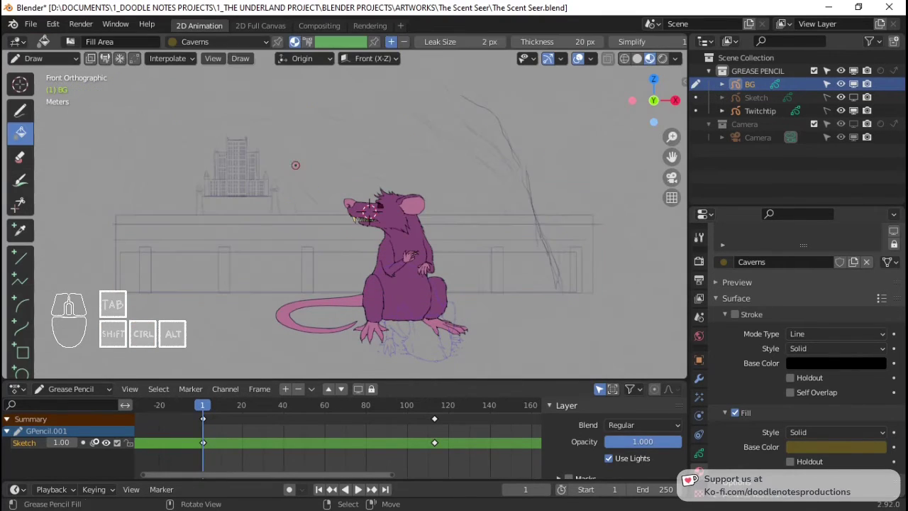
# Step: Lock BG's Sketch layer and add a new Grease Pencil layer directly beneath it
pyautogui.click(699, 380)
pyautogui.click(699, 453)
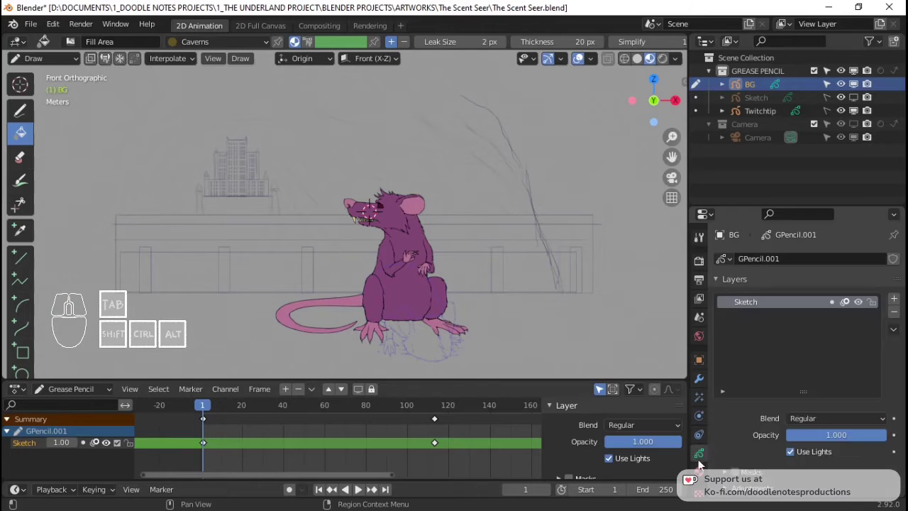
pyautogui.click(871, 302)
pyautogui.click(894, 300)
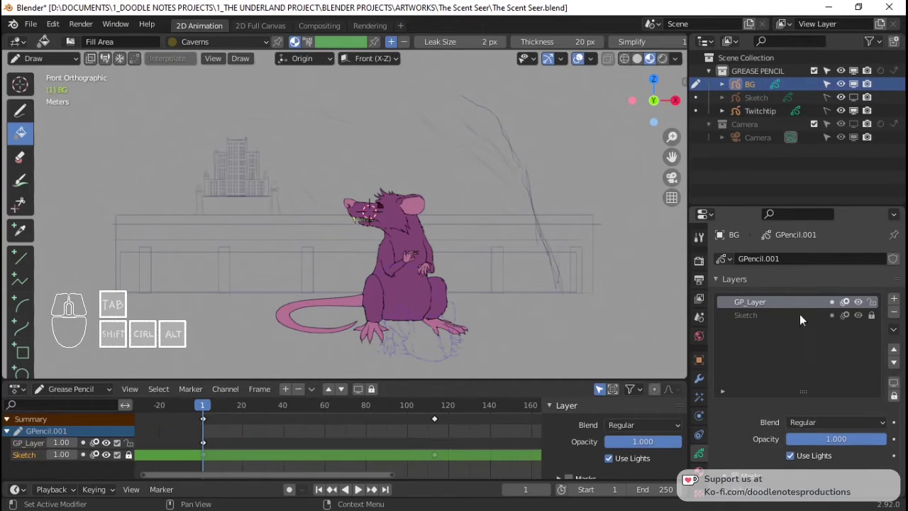
pyautogui.click(893, 362)
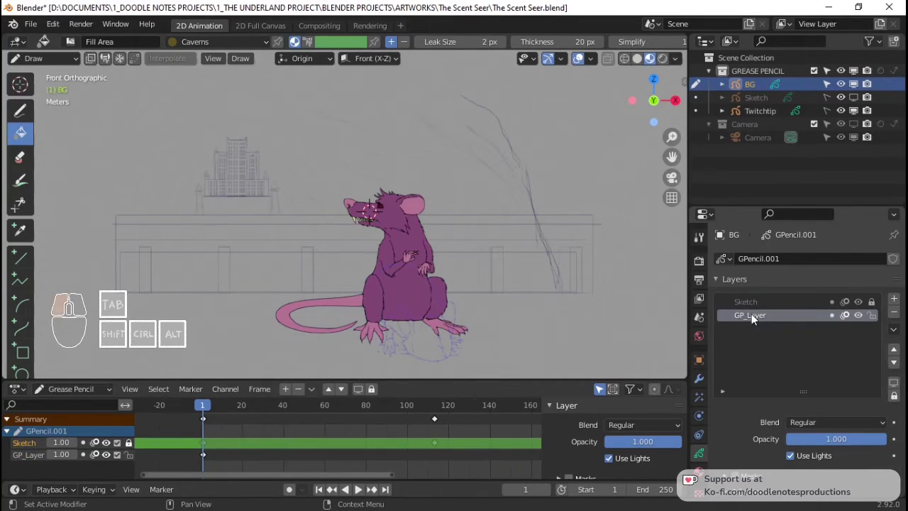
# Step: Rename the new layer as Caverns BG and save the file
pyautogui.doubleClick(752, 317)
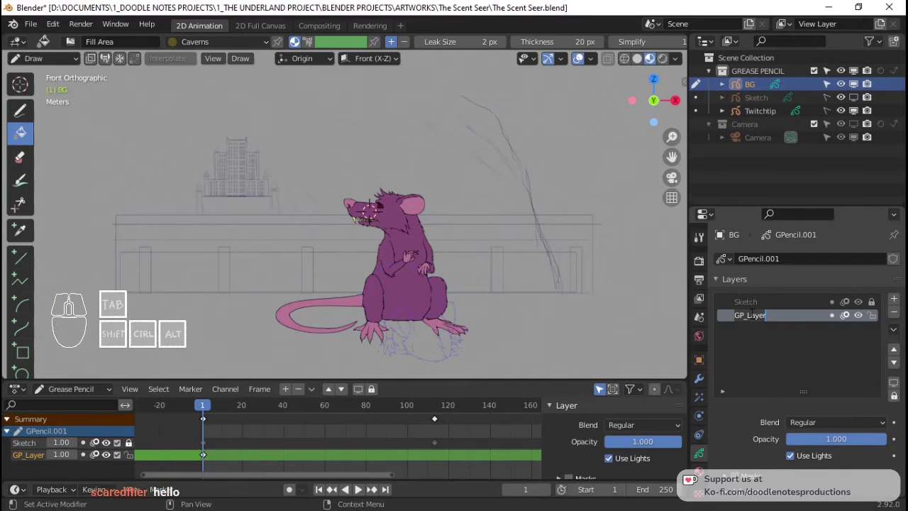
pyautogui.write('Caverns')
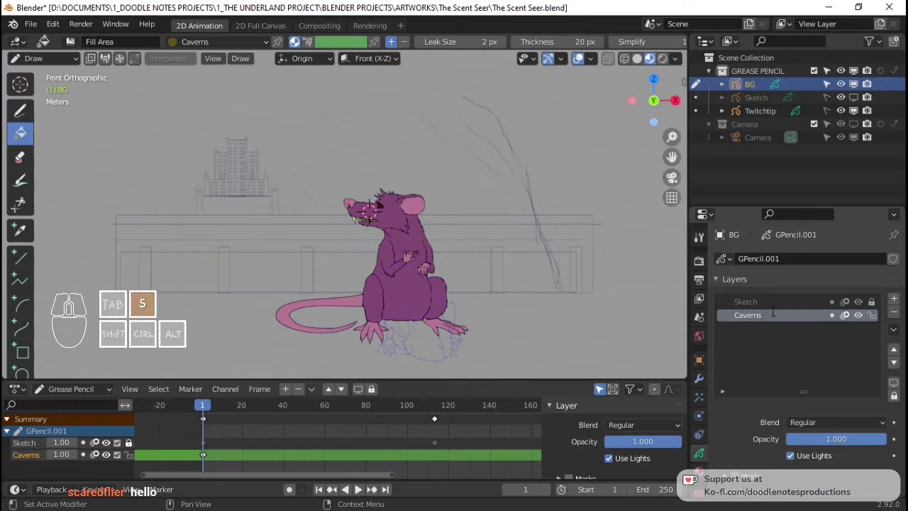
pyautogui.write(' BG')
pyautogui.press('Return')
pyautogui.hotkey('ctrl', 's')
# Step: Draw a wide Caverns-filled rectangle with the Box tool on the Caverns BG layer, covering the whole background sketch behind the rat
pyautogui.scroll(-1, 428, 124)
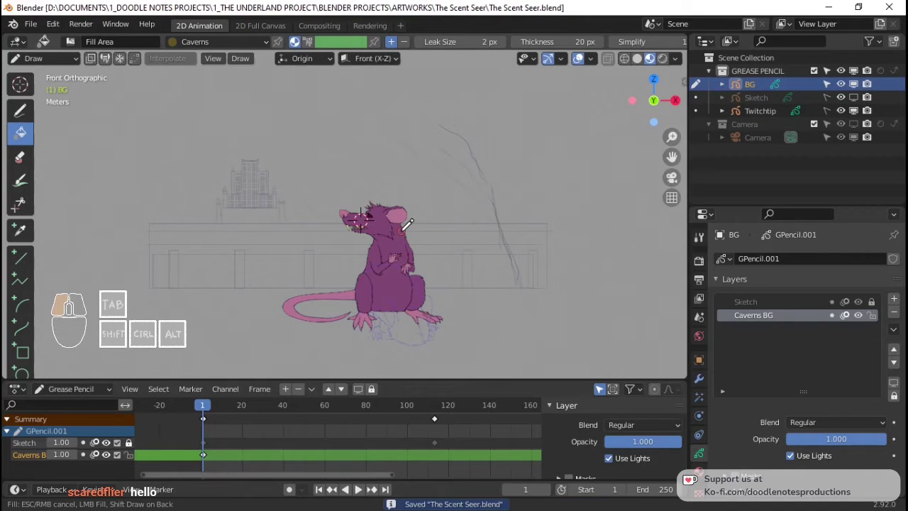
pyautogui.click(403, 229)
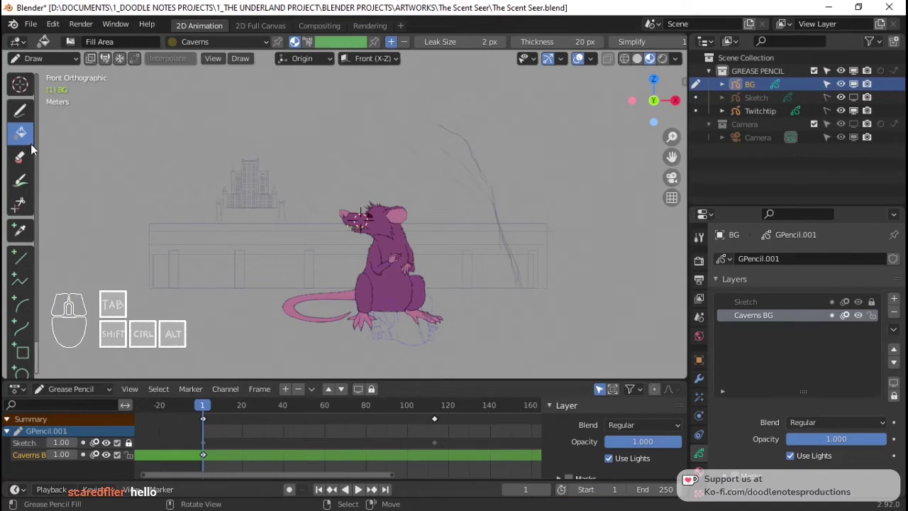
pyautogui.click(20, 110)
pyautogui.click(23, 351)
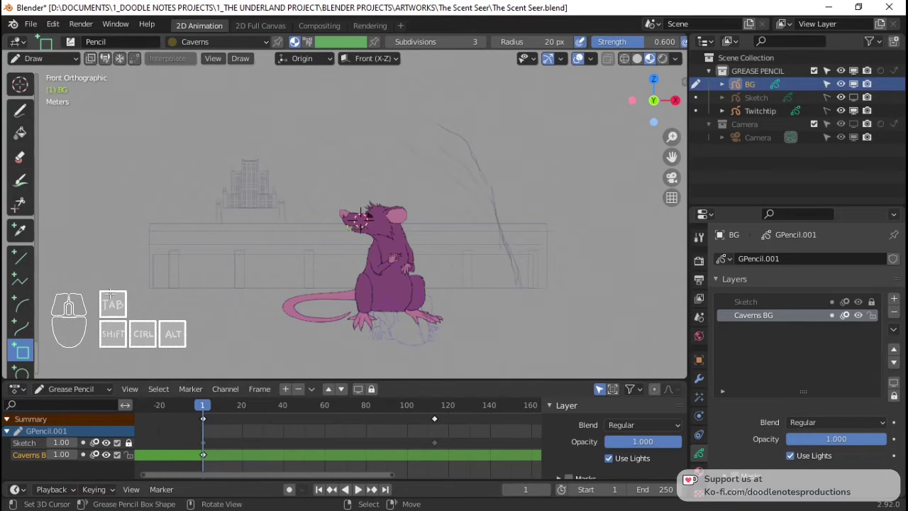
pyautogui.scroll(-3, 142, 149)
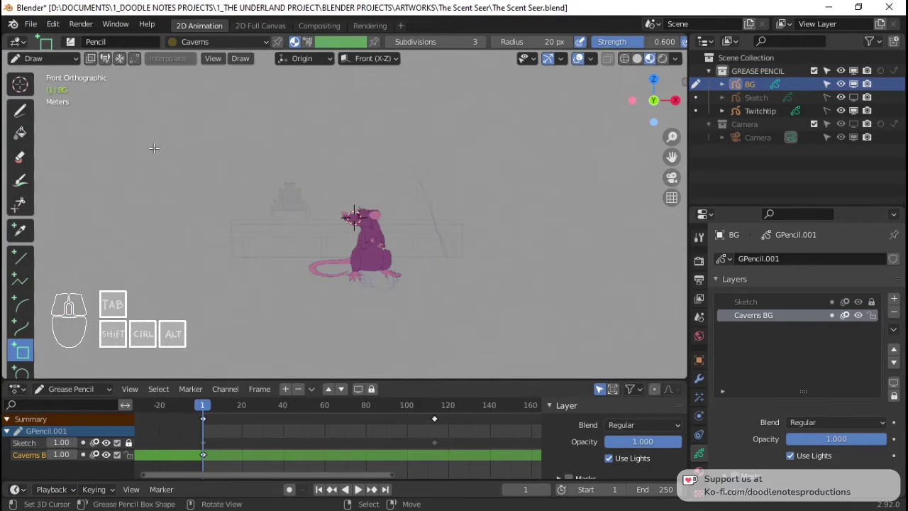
pyautogui.moveTo(161, 115)
pyautogui.mouseDown()
pyautogui.moveTo(496, 274)
pyautogui.moveTo(525, 298)
pyautogui.moveTo(526, 258)
pyautogui.mouseUp()
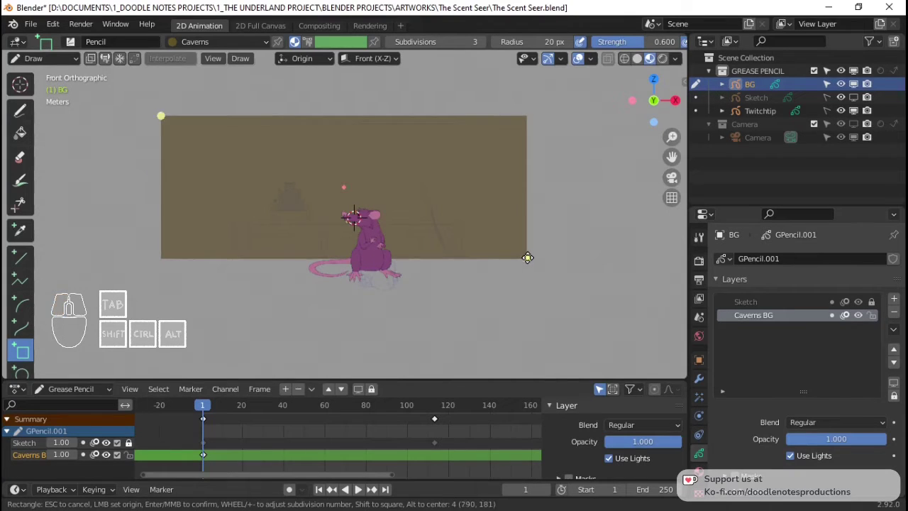
pyautogui.moveTo(526, 257); pyautogui.dragTo(527, 257)
pyautogui.scroll(3, 409, 239)
pyautogui.scroll(-3, 410, 239)
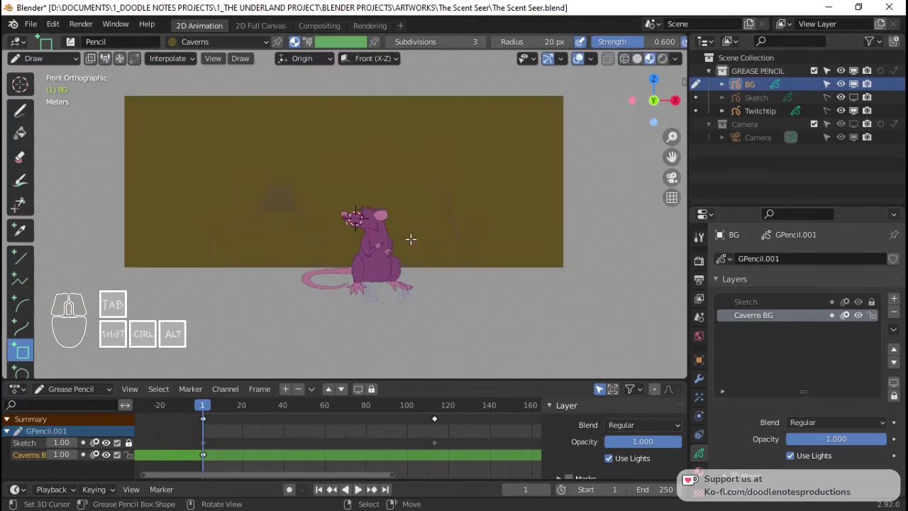
# Step: Add another layer to BG, place it beneath Caverns BG and name it Moss Field
pyautogui.moveTo(409, 239)
pyautogui.keyDown('alt'); pyautogui.mouseDown(button='middle')
pyautogui.moveTo(343, 233)
pyautogui.moveTo(381, 262)
pyautogui.mouseUp(button='middle'); pyautogui.keyUp('alt')
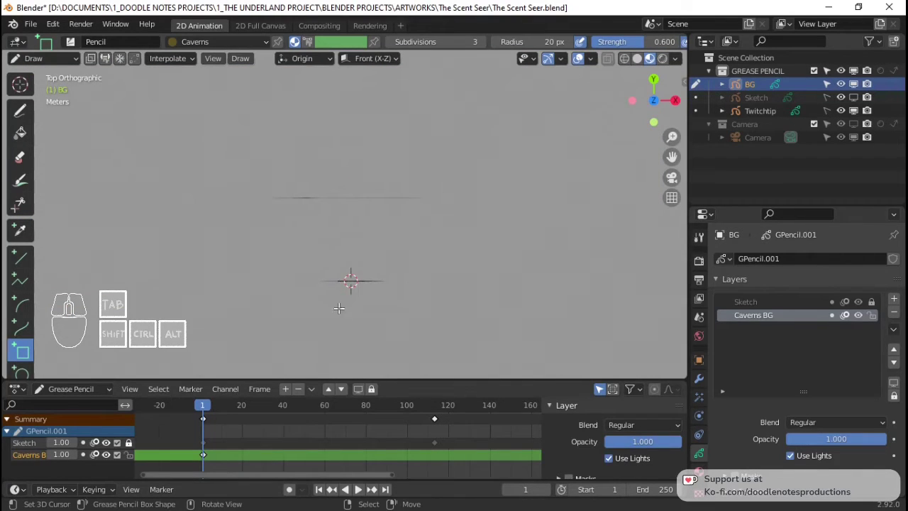
pyautogui.click(893, 298)
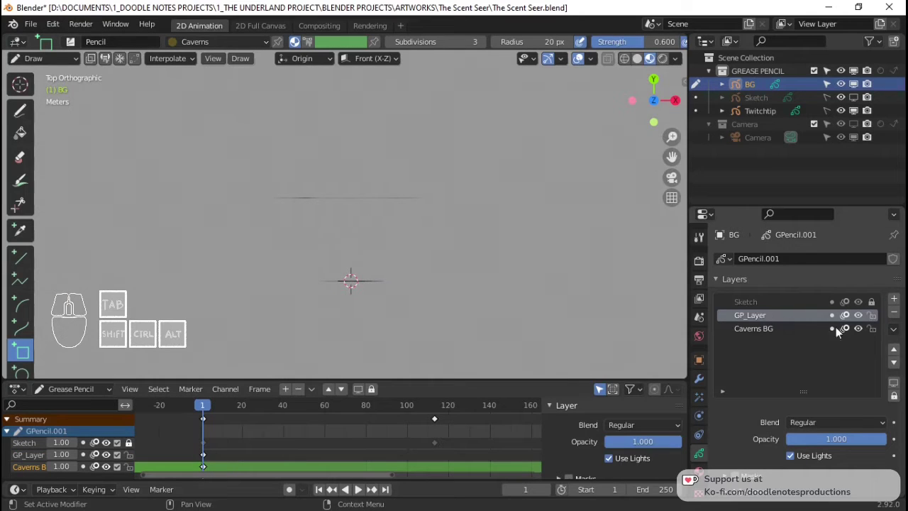
pyautogui.click(894, 348)
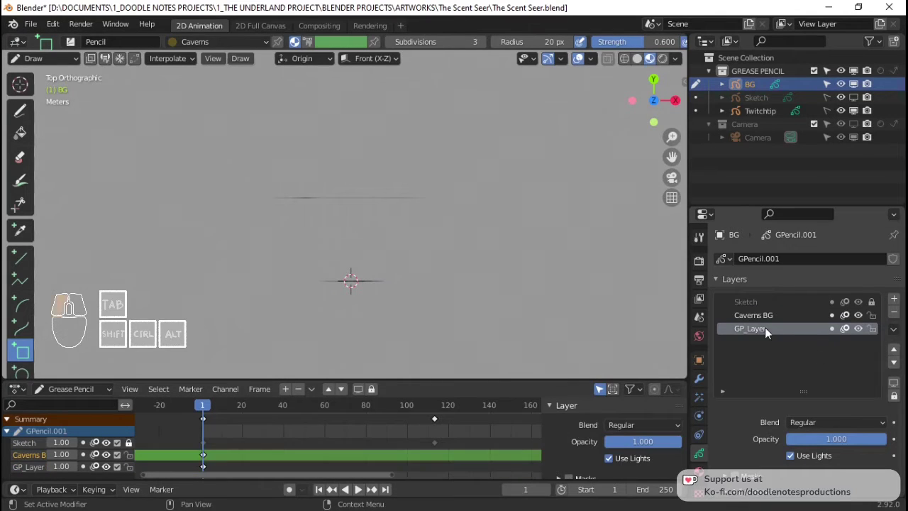
pyautogui.doubleClick(764, 327)
pyautogui.write('MO')
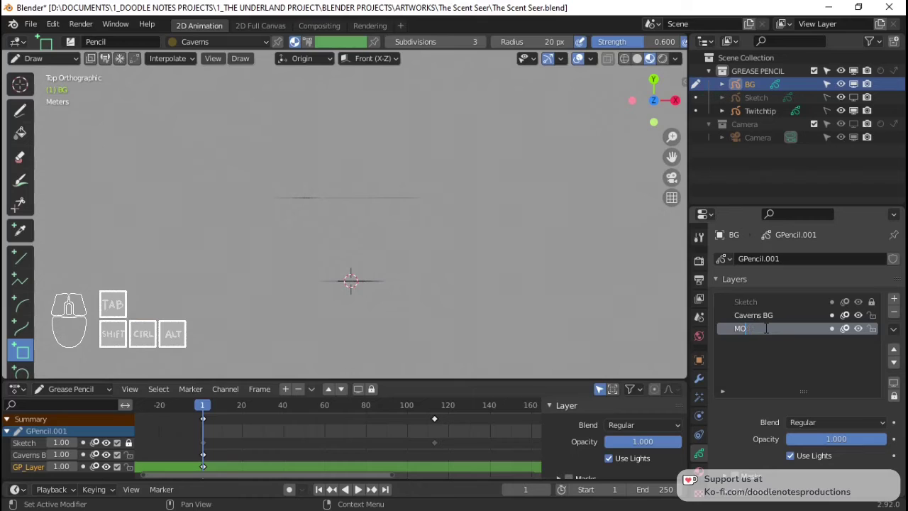
pyautogui.write('dd Field')
# Step: Delete the Moss Field layer from BG
pyautogui.scroll(-5, 861, 417)
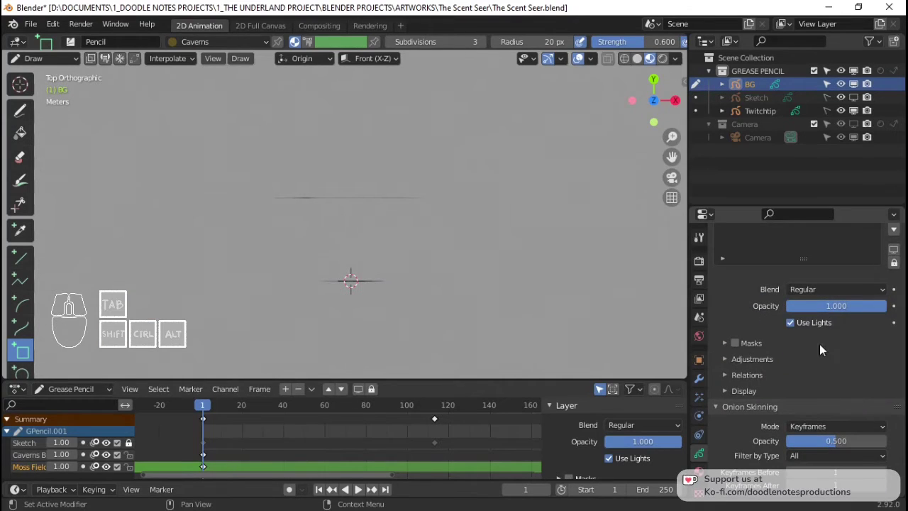
pyautogui.scroll(-3, 843, 389)
pyautogui.scroll(8, 770, 408)
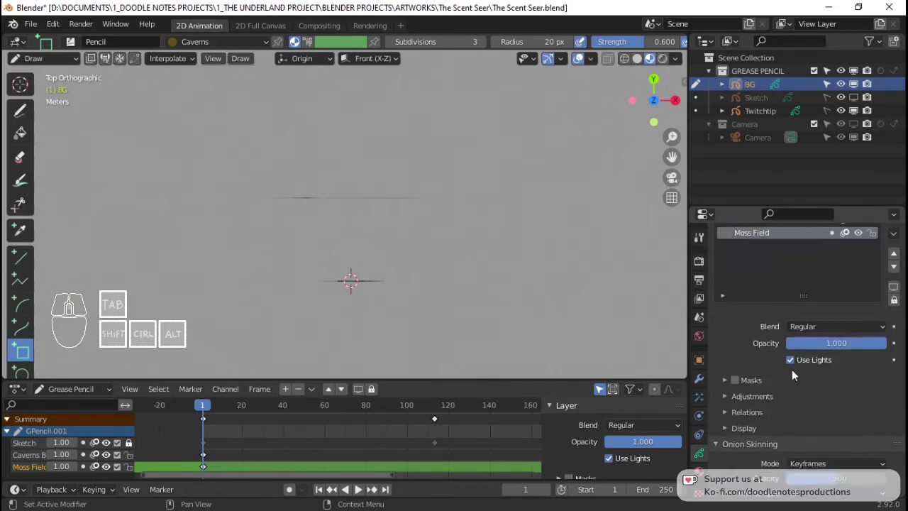
pyautogui.click(893, 312)
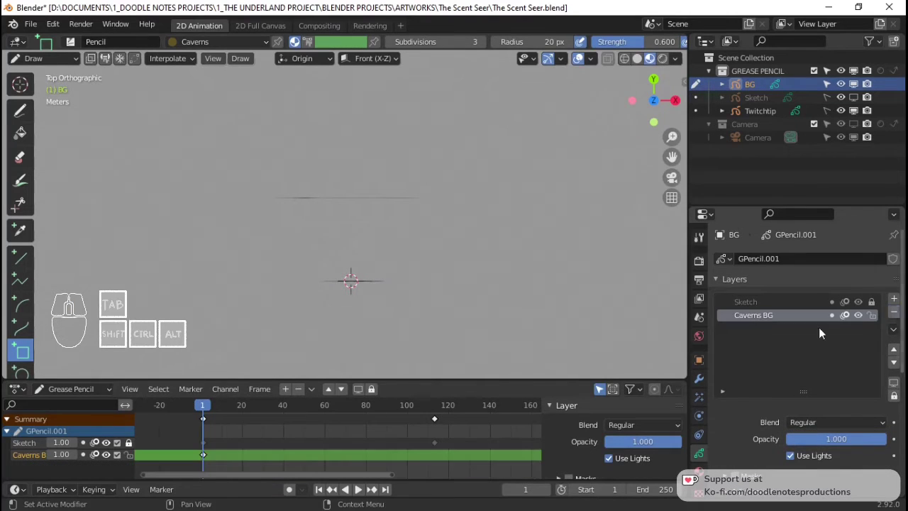
# Step: Add a new material named MOss Field to the BG object and save the file
pyautogui.scroll(-3, 712, 427)
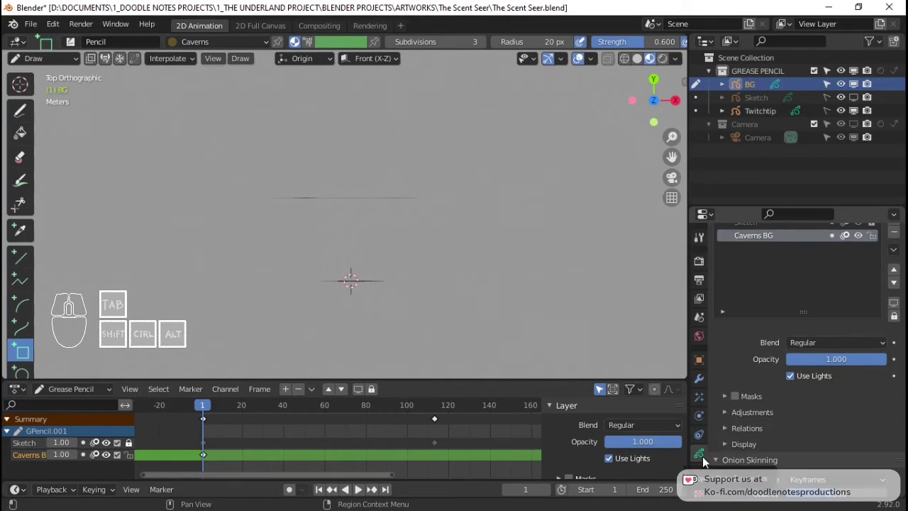
pyautogui.click(700, 468)
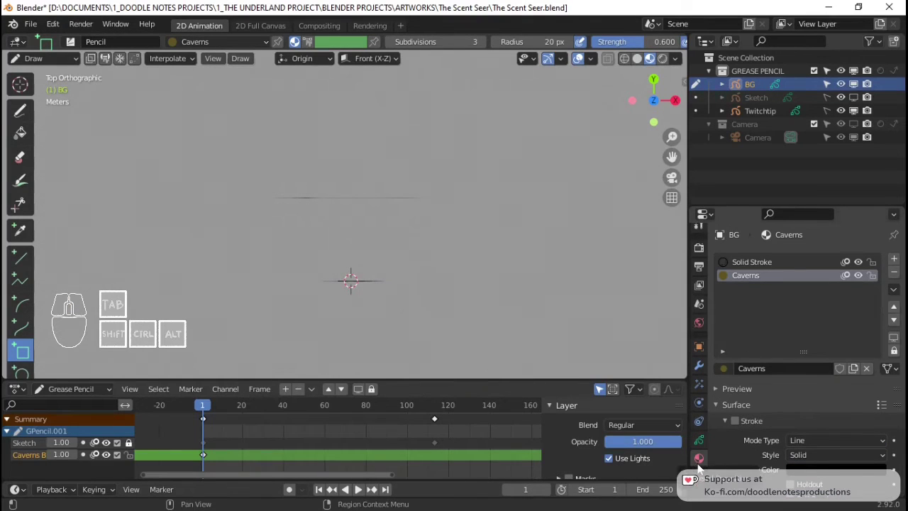
pyautogui.click(894, 258)
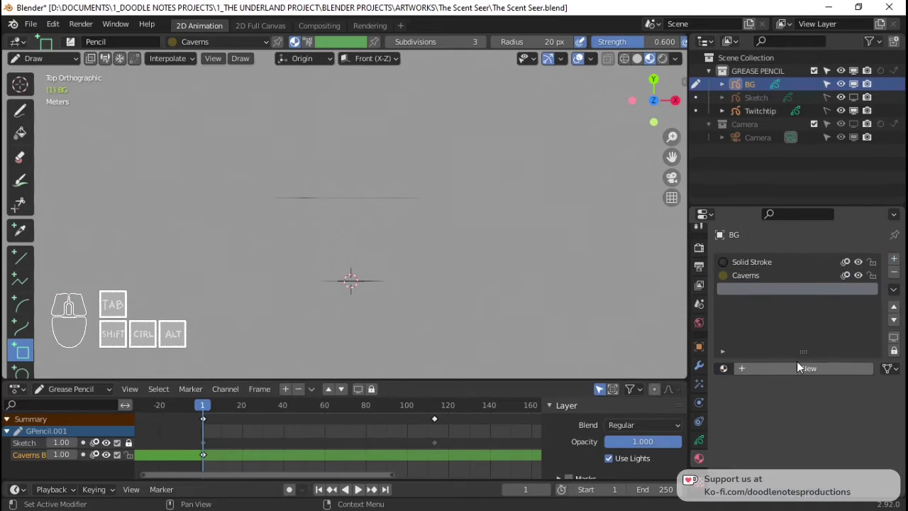
pyautogui.click(795, 367)
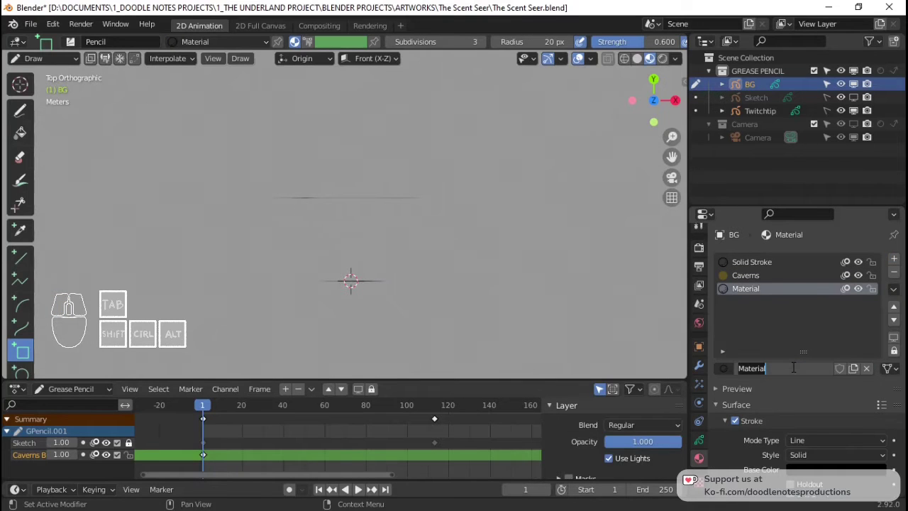
pyautogui.write('MOss Fiel')
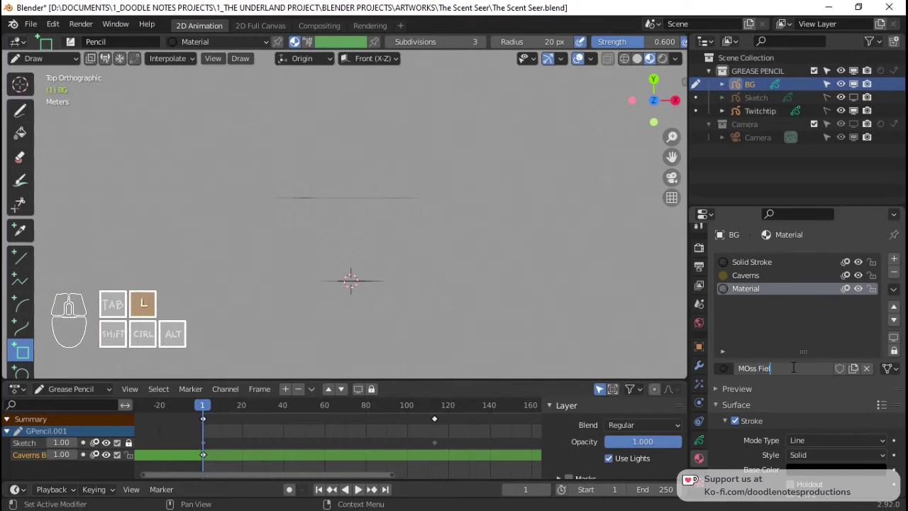
pyautogui.write('d')
pyautogui.press('Return')
pyautogui.hotkey('ctrl', 's')
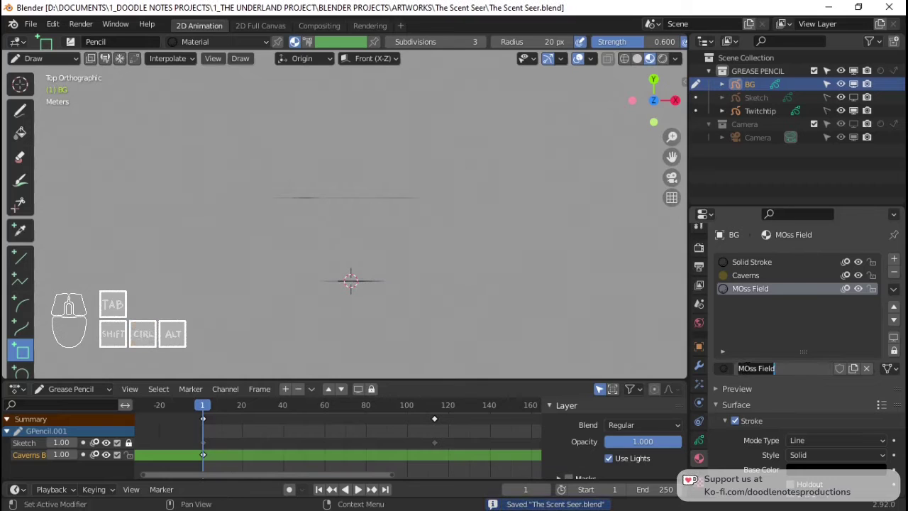
# Step: Correct the new material's name to Moss Field and make it stroke-free with a dark green fill
pyautogui.write('o')
pyautogui.press('Return')
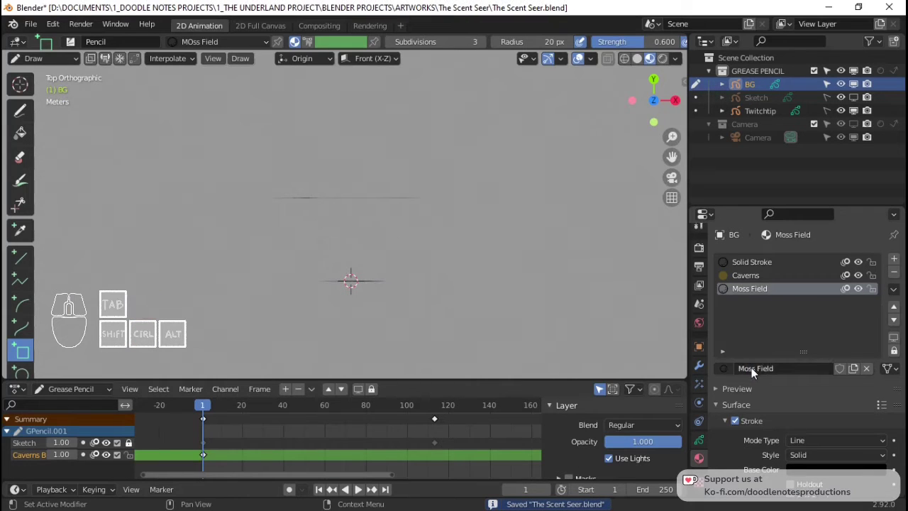
pyautogui.scroll(-3, 779, 399)
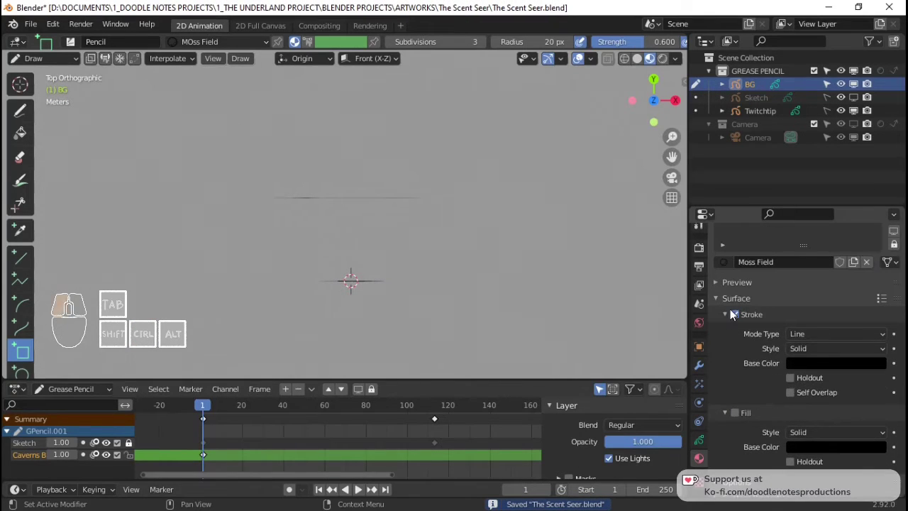
pyautogui.click(731, 314)
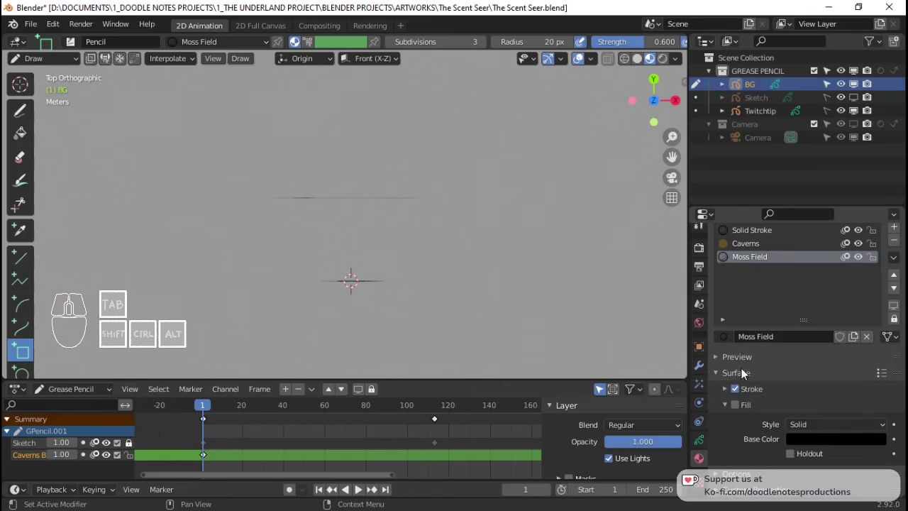
pyautogui.click(839, 439)
pyautogui.moveTo(877, 345); pyautogui.dragTo(875, 309)
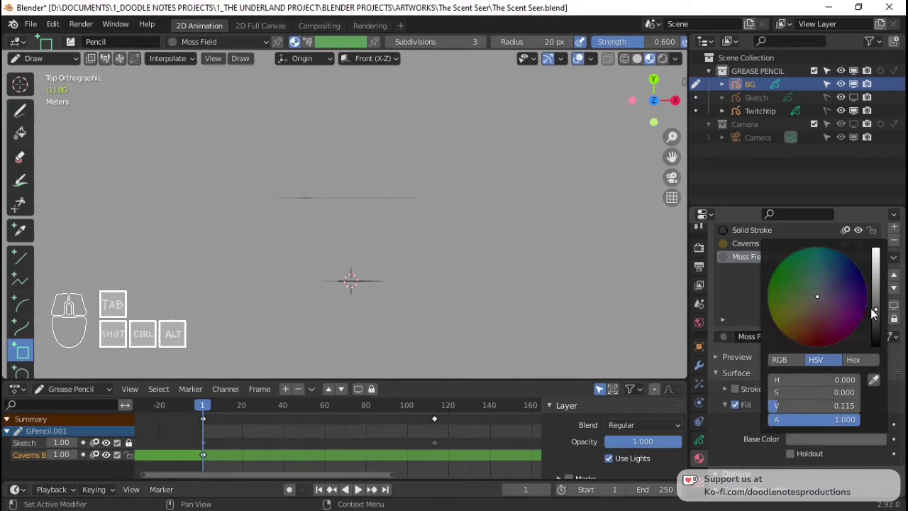
pyautogui.click(803, 288)
pyautogui.moveTo(803, 289); pyautogui.dragTo(799, 291)
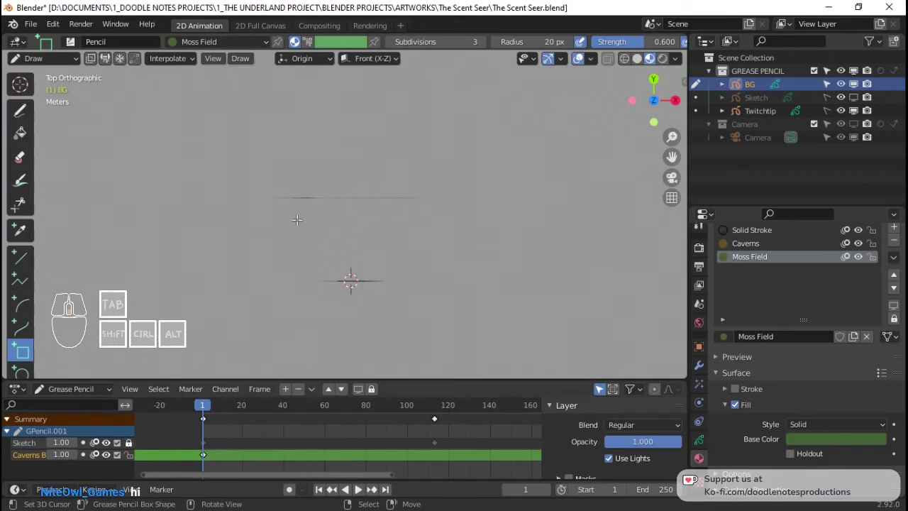
# Step: Draw a wide Moss Field rectangle in top view with the Box tool, extending from behind the caverns backdrop to in front of the rat
pyautogui.moveTo(297, 220); pyautogui.dragTo(352, 166, button='middle')
pyautogui.press('KP_7')
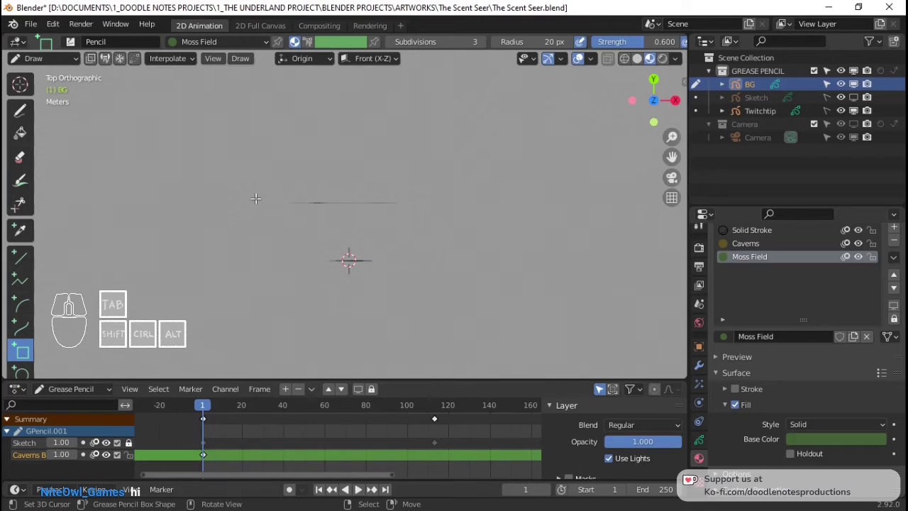
pyautogui.moveTo(250, 199); pyautogui.dragTo(433, 294)
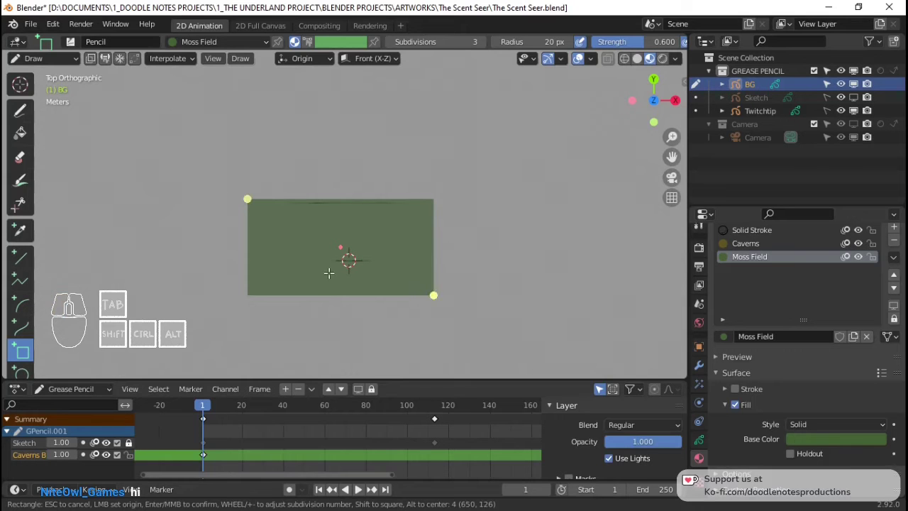
pyautogui.middleClick(315, 331)
# Step: Select the whole green rectangle in Edit Mode and lower it along Z to the base of the caverns backdrop
pyautogui.moveTo(364, 293); pyautogui.dragTo(434, 203, button='middle')
pyautogui.press('Tab')
pyautogui.scroll(3, 433, 202)
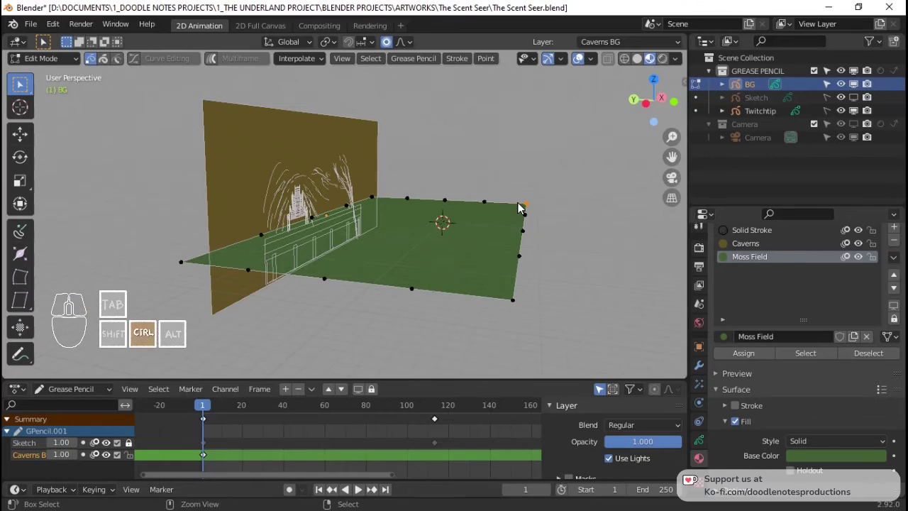
pyautogui.hotkey('ctrl', 'l')
pyautogui.press('g')
pyautogui.press('z')
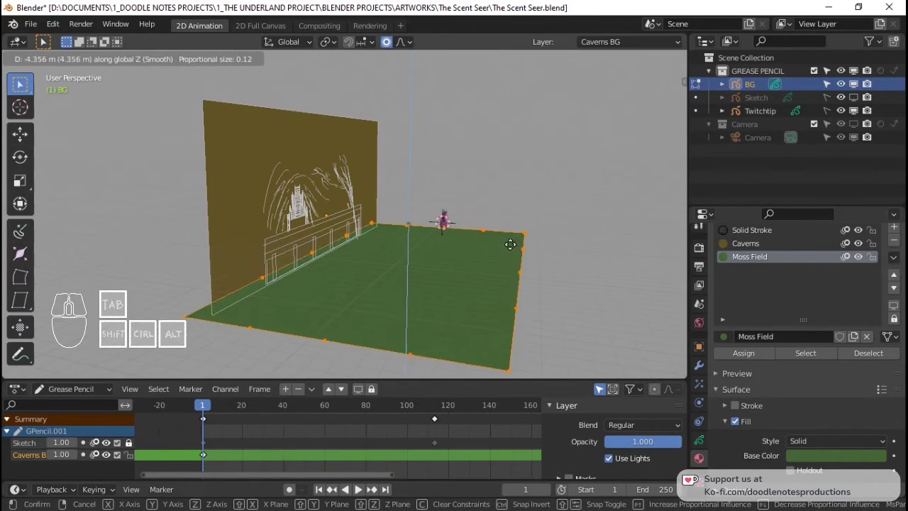
pyautogui.click(516, 254)
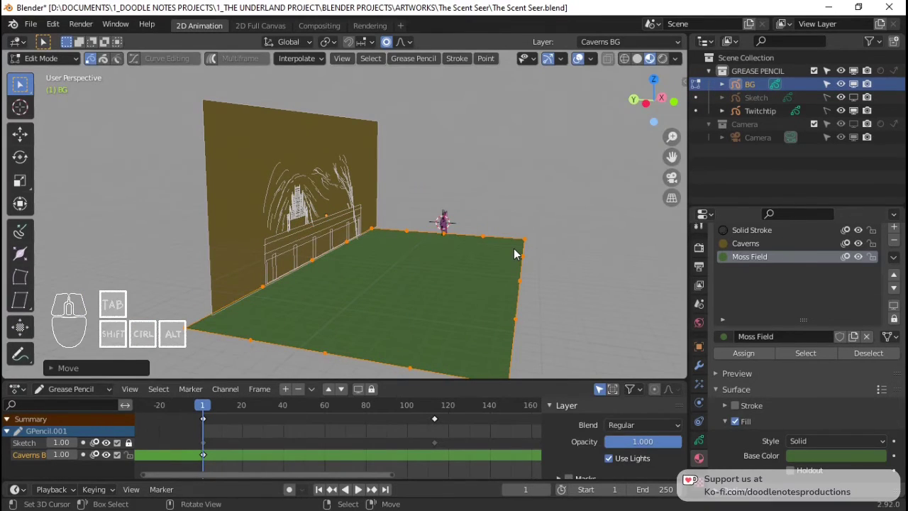
# Step: Shift the green rectangle about 1.3 m along X in top view to centre it on the backdrop
pyautogui.press('KP_7')
pyautogui.scroll(1, 514, 248)
pyautogui.press('g')
pyautogui.press('x')
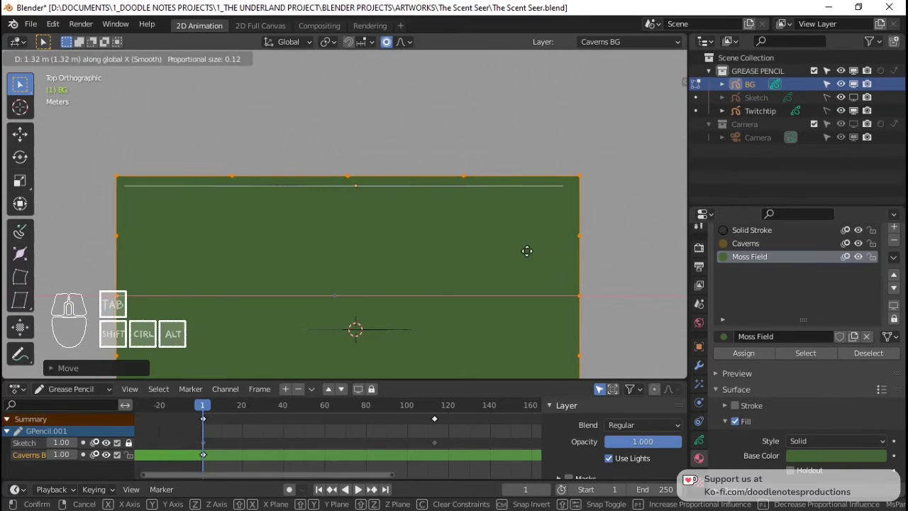
pyautogui.click(527, 251)
# Step: Raise the green rectangle about 0.5 m along Z in front view to the backdrop's lower edge
pyautogui.moveTo(500, 273); pyautogui.dragTo(512, 163, button='middle')
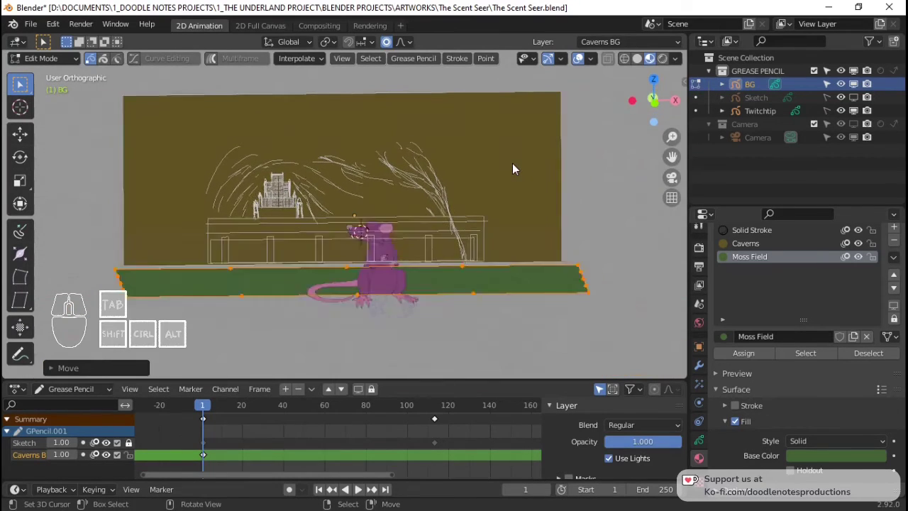
pyautogui.press('KP_1')
pyautogui.press('g')
pyautogui.press('z')
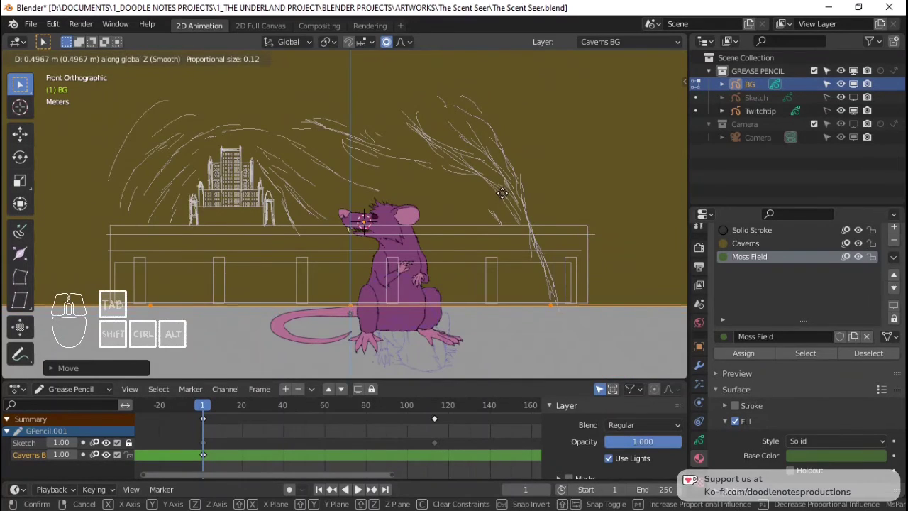
pyautogui.click(502, 193)
# Step: Tilt the green rectangle about -10 degrees around X and lower it about 2 m along Z
pyautogui.scroll(-3, 474, 203)
pyautogui.press('r')
pyautogui.press('r')
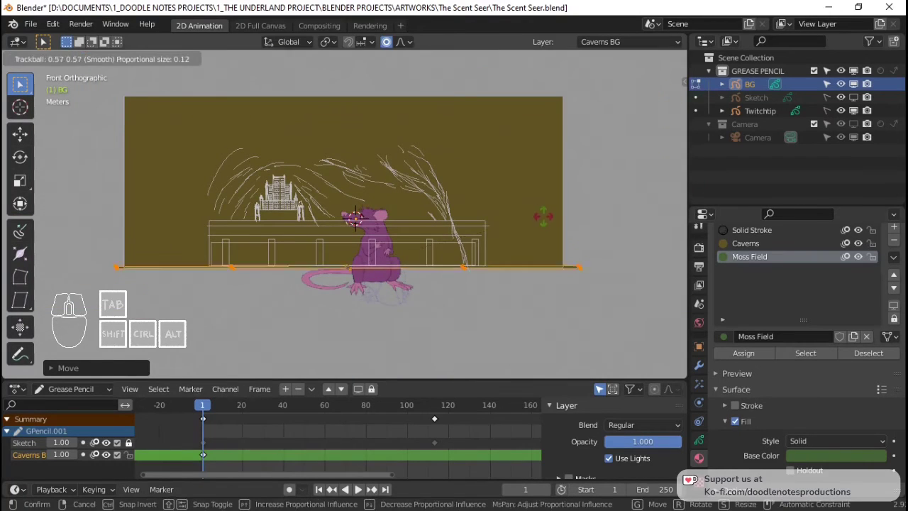
pyautogui.press('x')
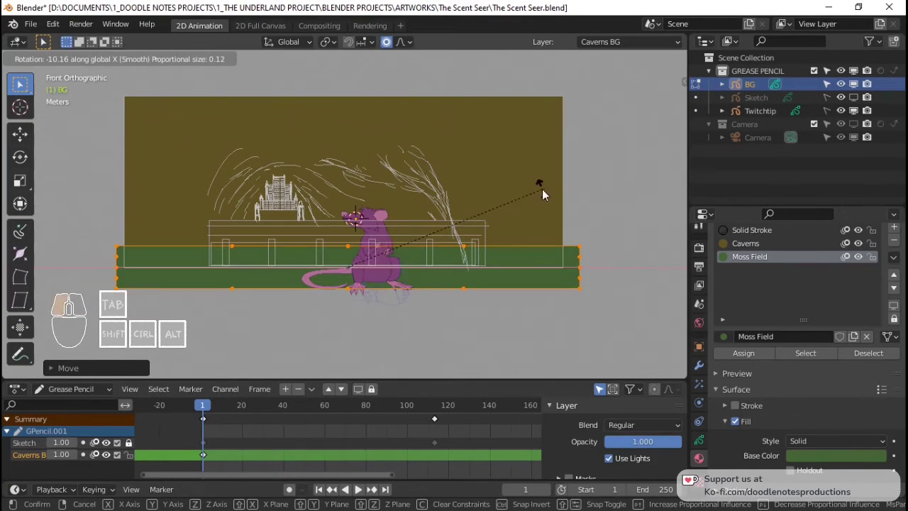
pyautogui.click(541, 189)
pyautogui.press('g')
pyautogui.press('z')
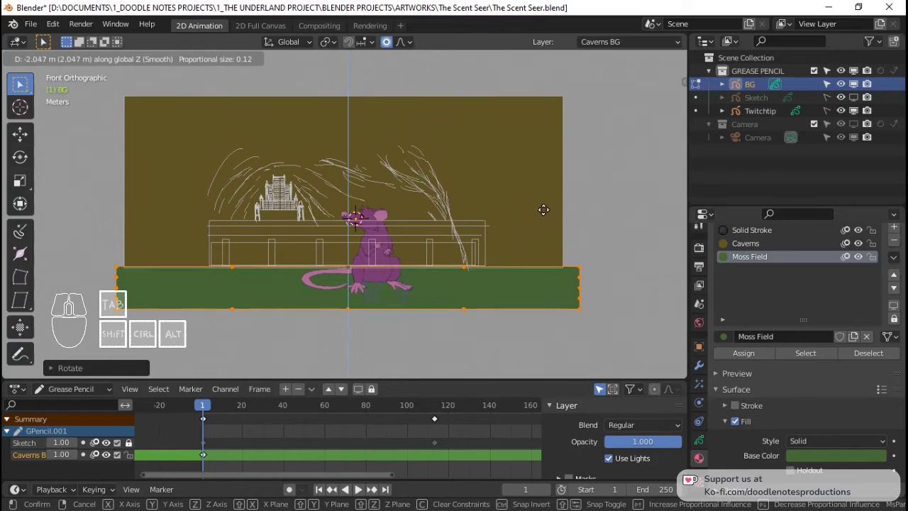
pyautogui.click(543, 210)
# Step: Rotate the green rectangle around X in perspective view so its rear edge meets the base of the backdrop
pyautogui.moveTo(346, 239); pyautogui.dragTo(474, 267, button='middle')
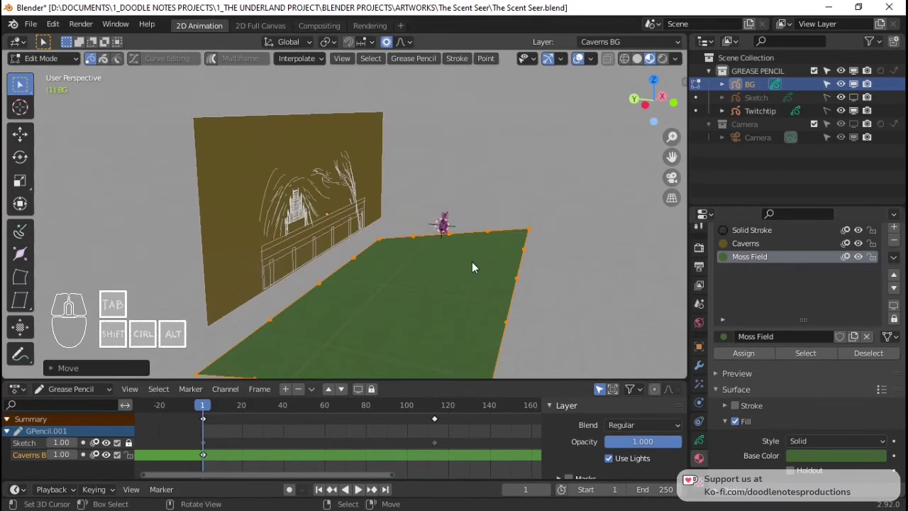
pyautogui.scroll(-3, 507, 242)
pyautogui.press('r')
pyautogui.press('x')
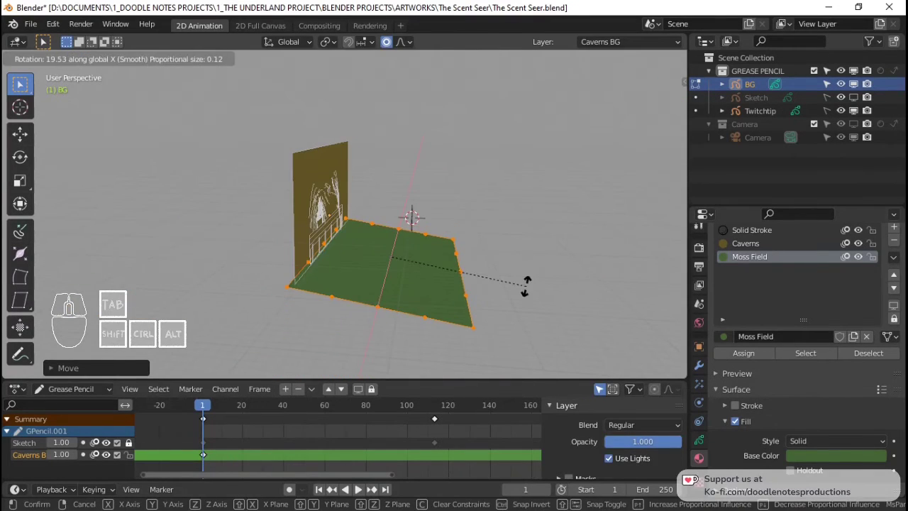
pyautogui.click(421, 253)
# Step: Check the moss field and backdrop through the camera and from an angle, and save the file
pyautogui.press('KP_0')
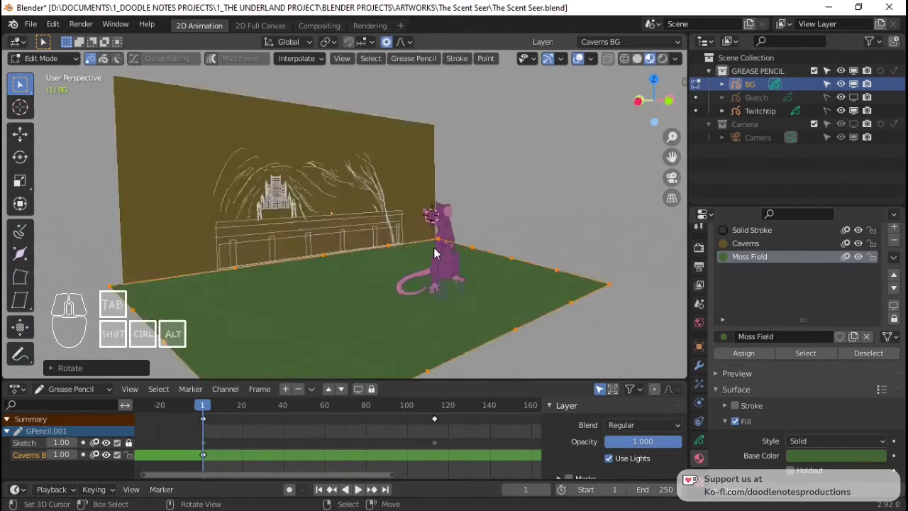
pyautogui.scroll(-5, 441, 268)
pyautogui.scroll(4, 435, 255)
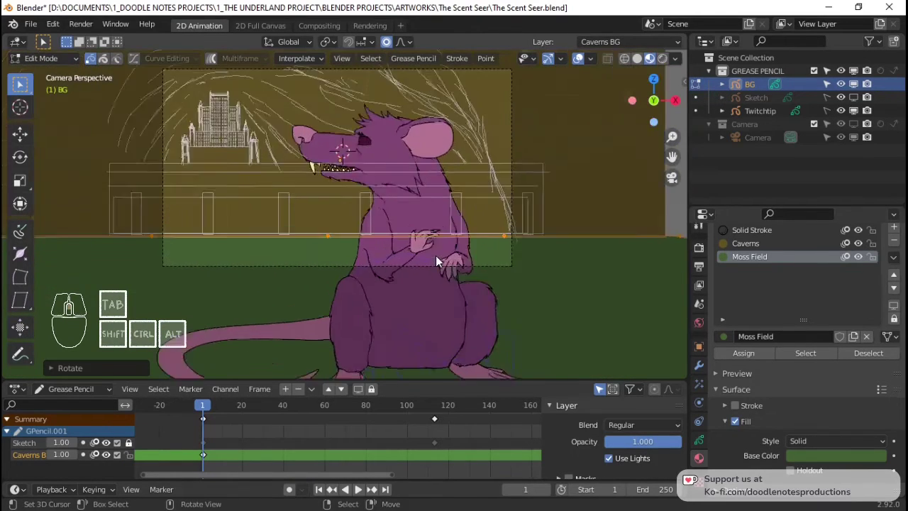
pyautogui.scroll(-4, 436, 255)
pyautogui.press('Tab')
pyautogui.scroll(1, 364, 234)
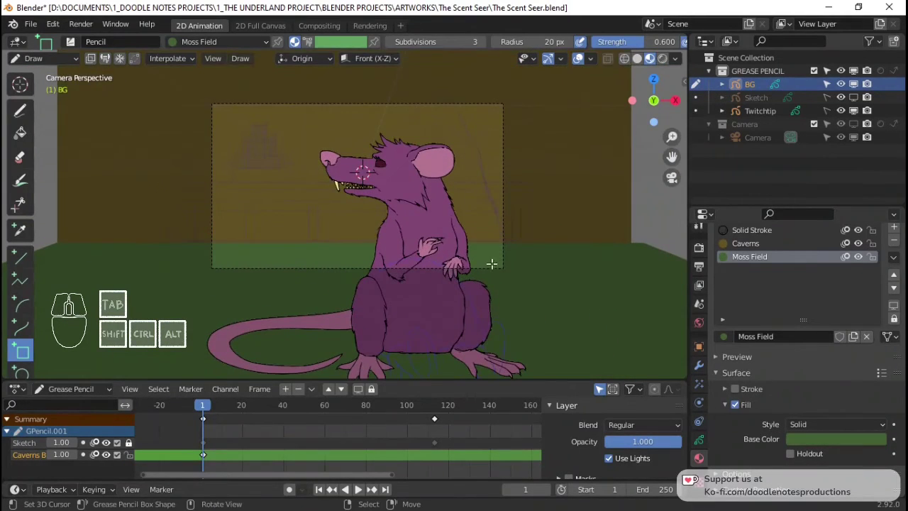
pyautogui.moveTo(467, 254); pyautogui.dragTo(443, 251, button='middle')
pyautogui.scroll(-4, 438, 253)
pyautogui.scroll(4, 443, 251)
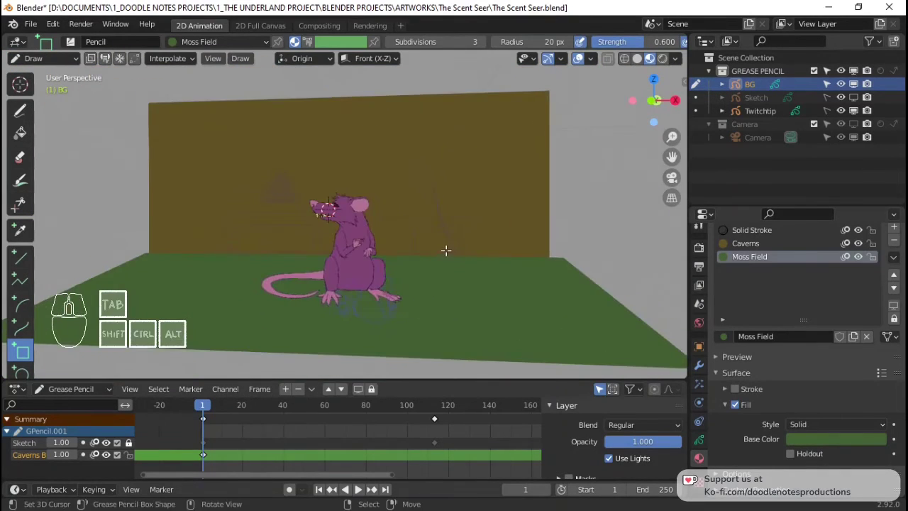
pyautogui.press('KP_0')
pyautogui.hotkey('ctrl', 's')
# Step: Move the selected green rectangle to a new layer of BG and lock the Caverns BG layer
pyautogui.press('Tab')
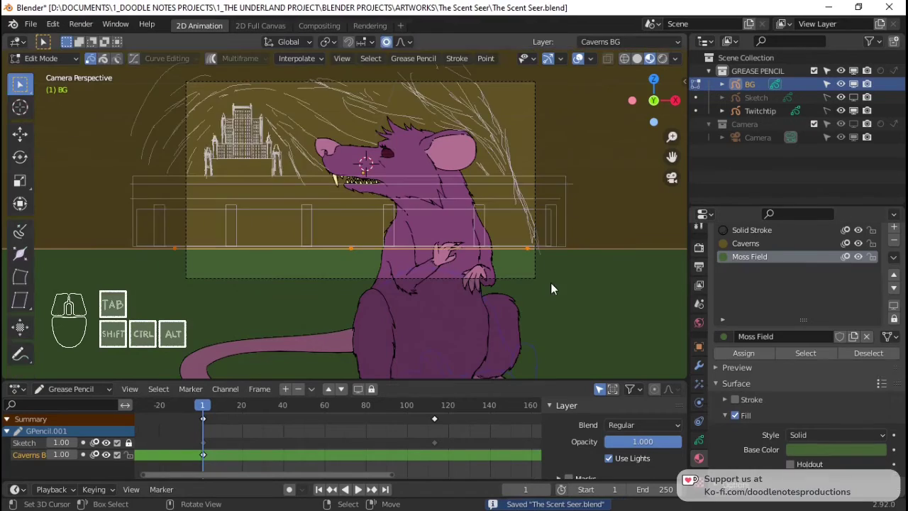
pyautogui.scroll(-1, 506, 270)
pyautogui.press('m')
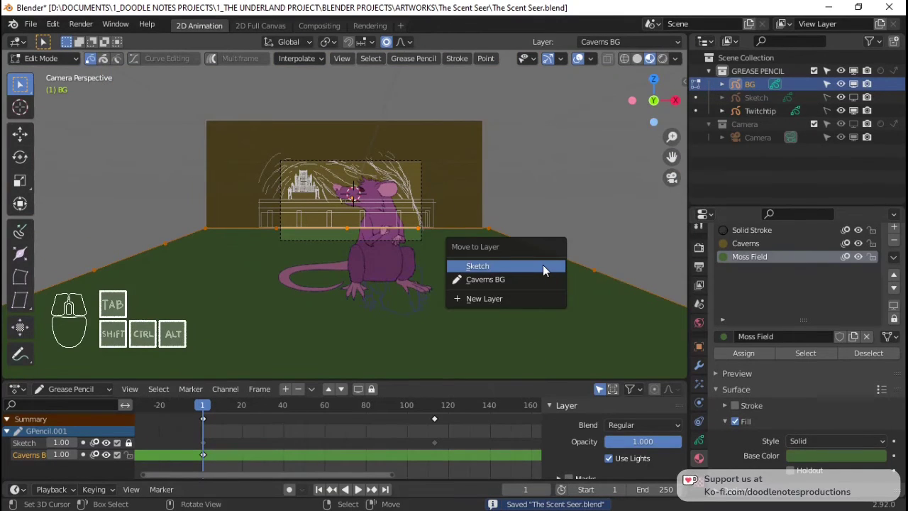
pyautogui.click(533, 304)
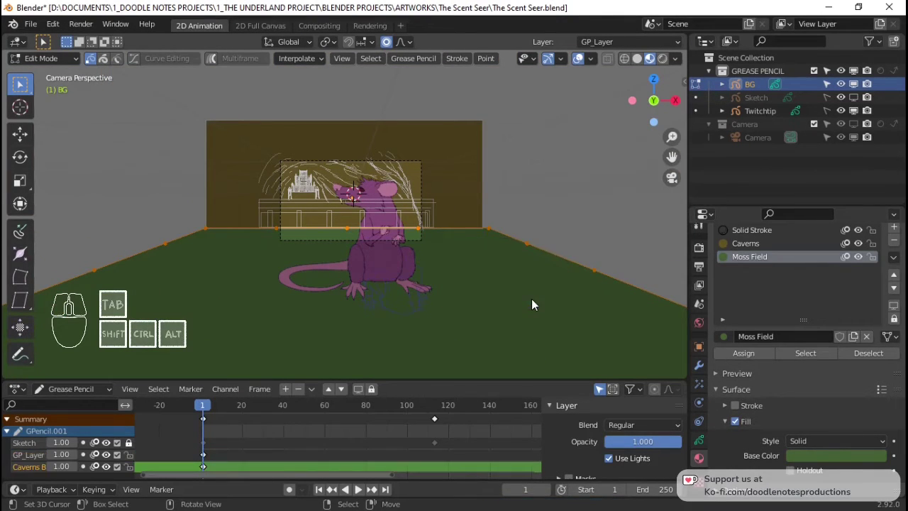
pyautogui.click(699, 440)
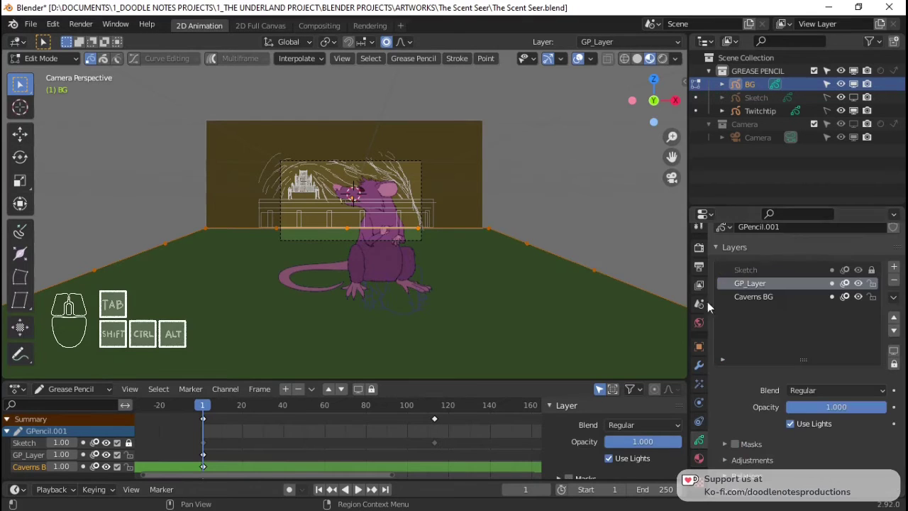
pyautogui.click(858, 296)
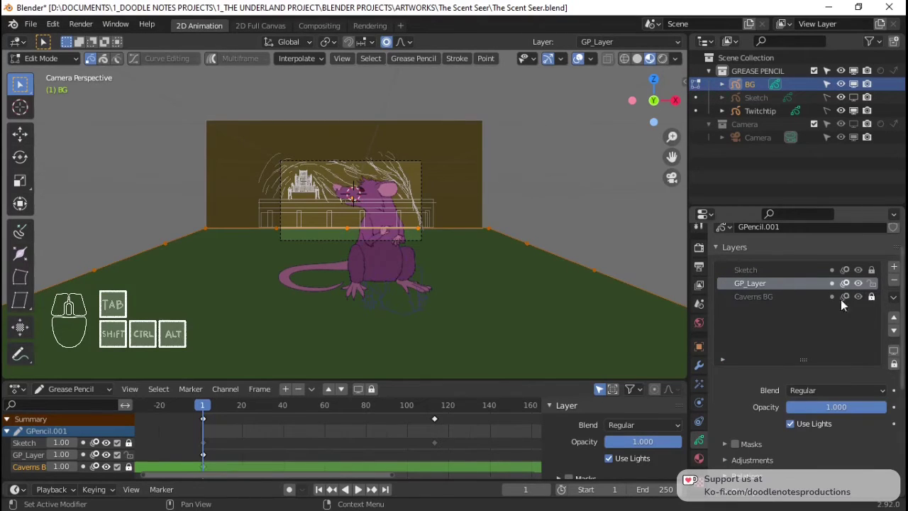
# Step: Rename the new layer as Moss Field and place it beneath Caverns BG
pyautogui.doubleClick(765, 282)
pyautogui.write('Moss ')
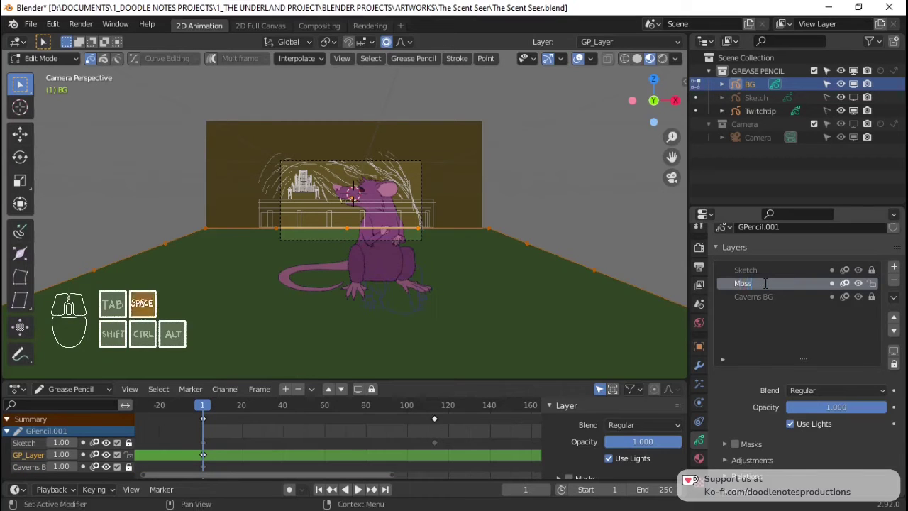
pyautogui.write('Field')
pyautogui.press('Return')
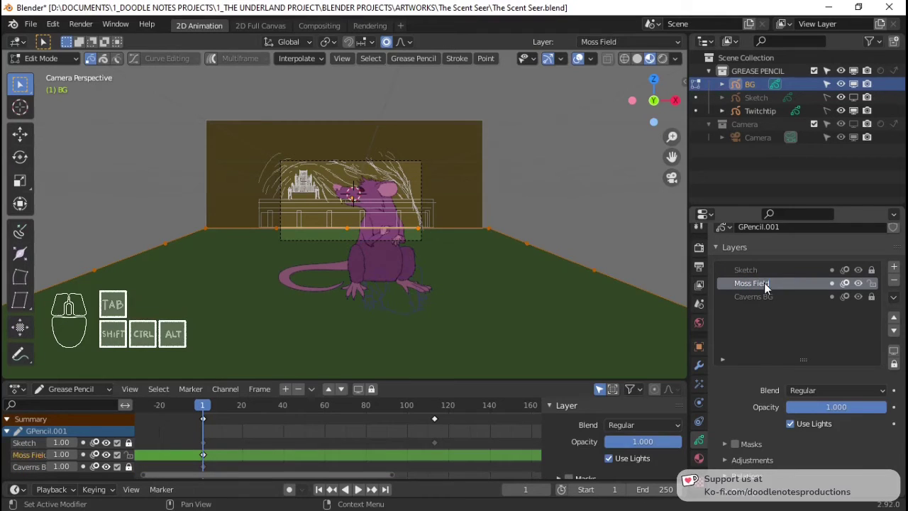
pyautogui.click(893, 332)
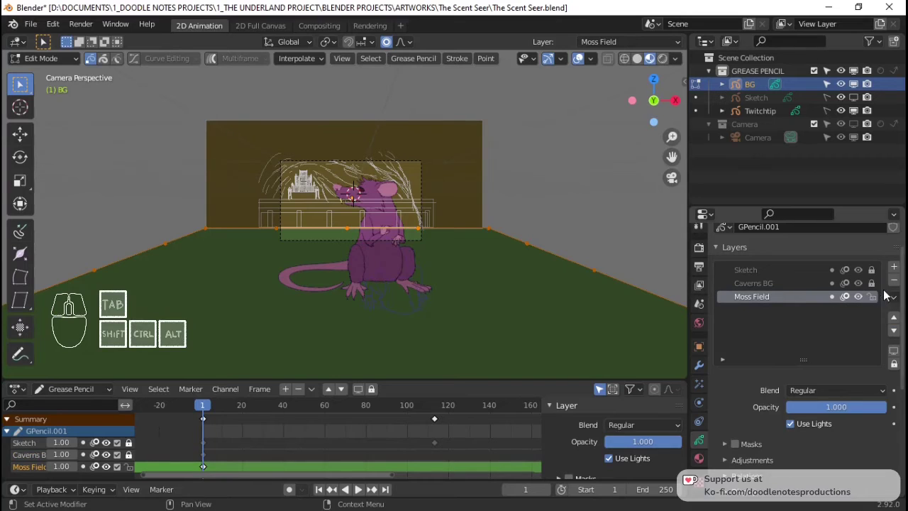
# Step: Return BG to Draw Mode and save the file
pyautogui.press('Tab')
pyautogui.scroll(-2, 355, 203)
pyautogui.moveTo(355, 203)
pyautogui.mouseDown(button='middle')
pyautogui.moveTo(399, 227)
pyautogui.moveTo(360, 223)
pyautogui.moveTo(383, 224)
pyautogui.mouseUp(button='middle')
pyautogui.hotkey('ctrl', 's')
# Step: Hide and show the Moss Field and Caverns BG layers in turn to check their contents
pyautogui.click(858, 296)
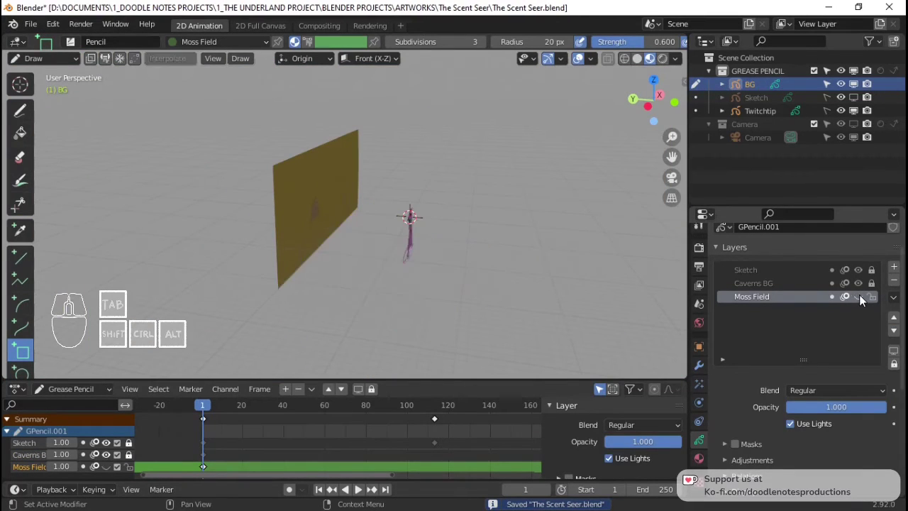
pyautogui.click(858, 297)
pyautogui.click(858, 283)
pyautogui.click(859, 280)
pyautogui.moveTo(375, 220); pyautogui.dragTo(400, 221, button='middle')
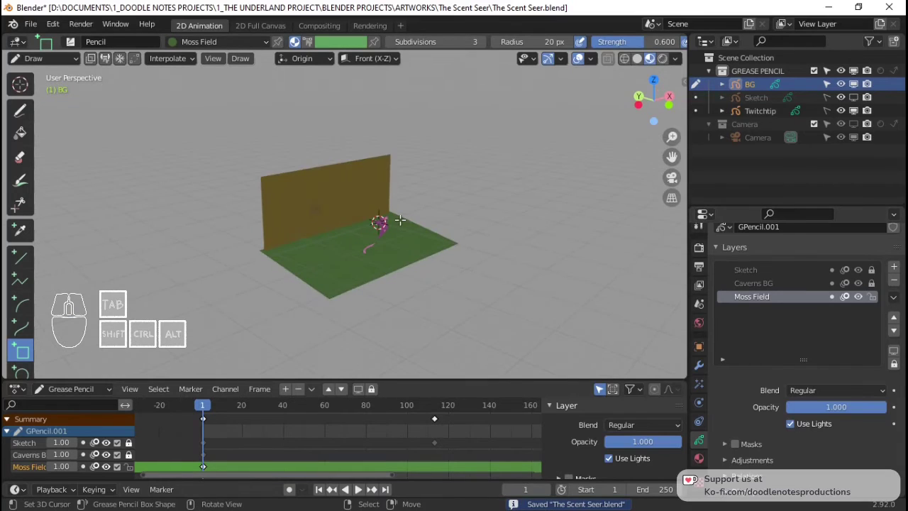
# Step: Switch BG to Object Mode in the camera view and enable the Camera collection in the viewport
pyautogui.press('KP_0')
pyautogui.scroll(3, 397, 221)
pyautogui.hotkey('ctrl', 'Tab')
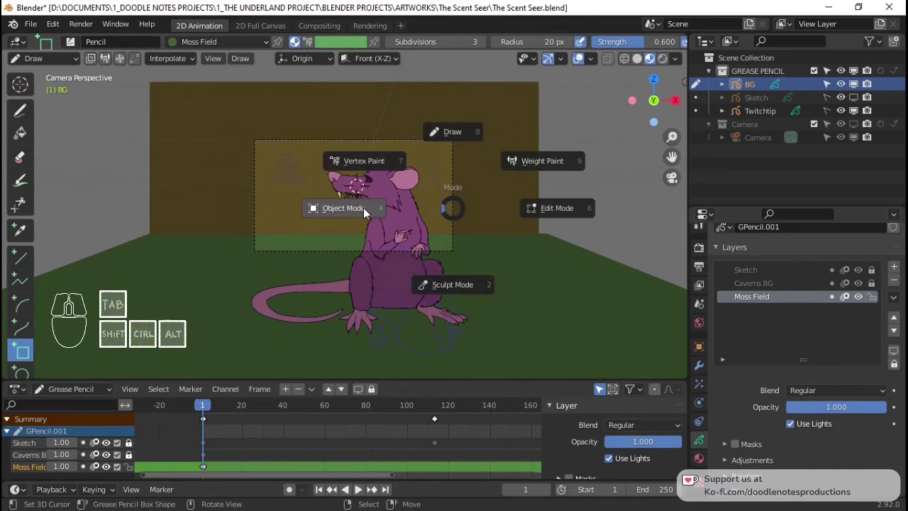
pyautogui.click(358, 206)
pyautogui.press('g')
pyautogui.rightClick(454, 223)
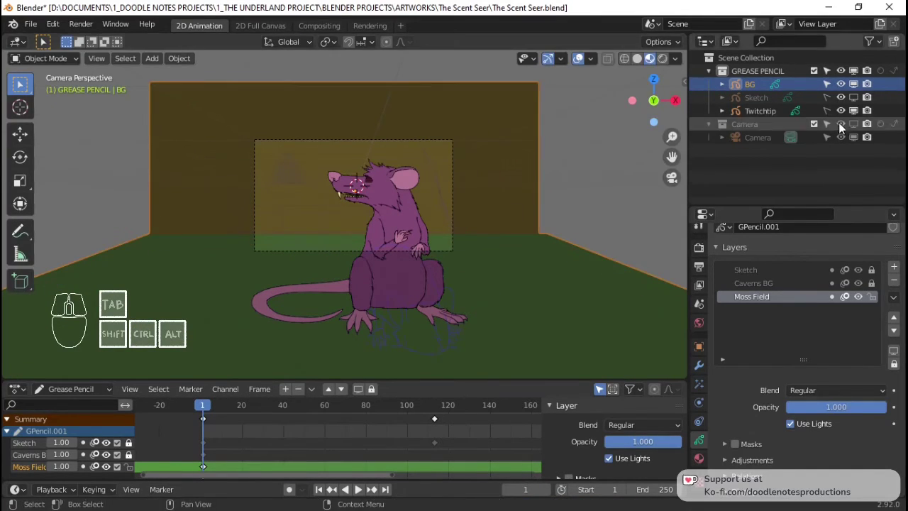
pyautogui.click(852, 124)
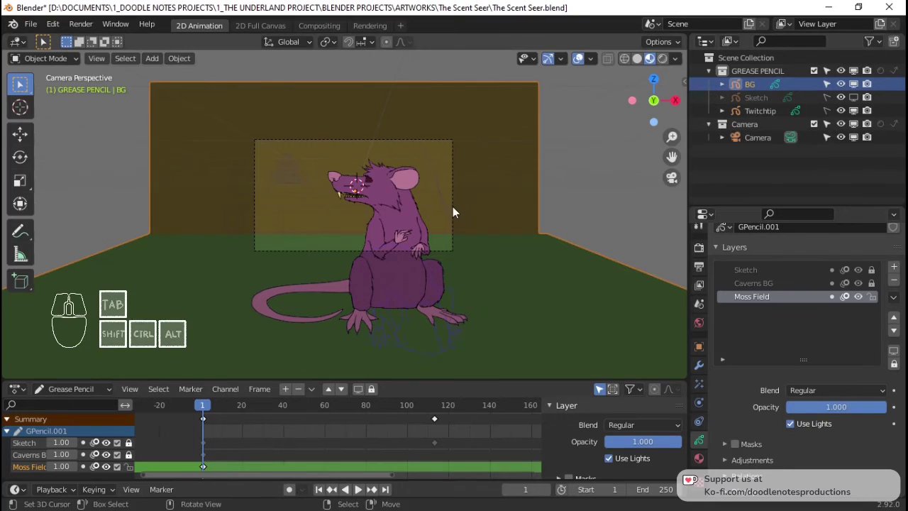
# Step: Try moving and trackball-rotating the camera to test how the rat shifts against the cavern wall and ground
pyautogui.click(449, 141)
pyautogui.press('g')
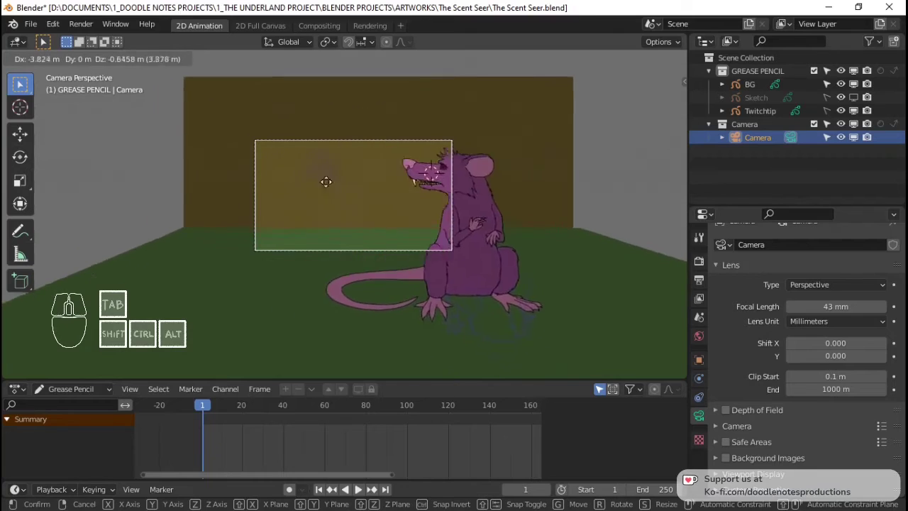
pyautogui.click(330, 161)
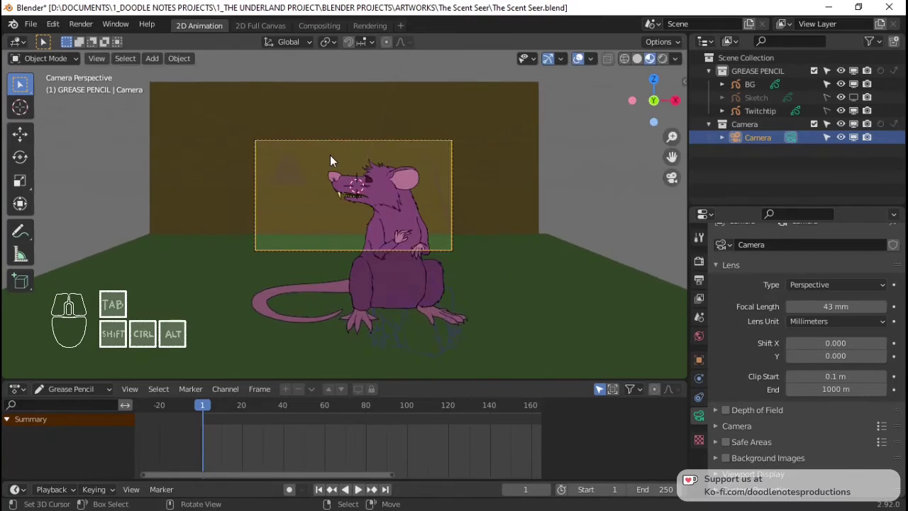
pyautogui.press('r')
pyautogui.press('r')
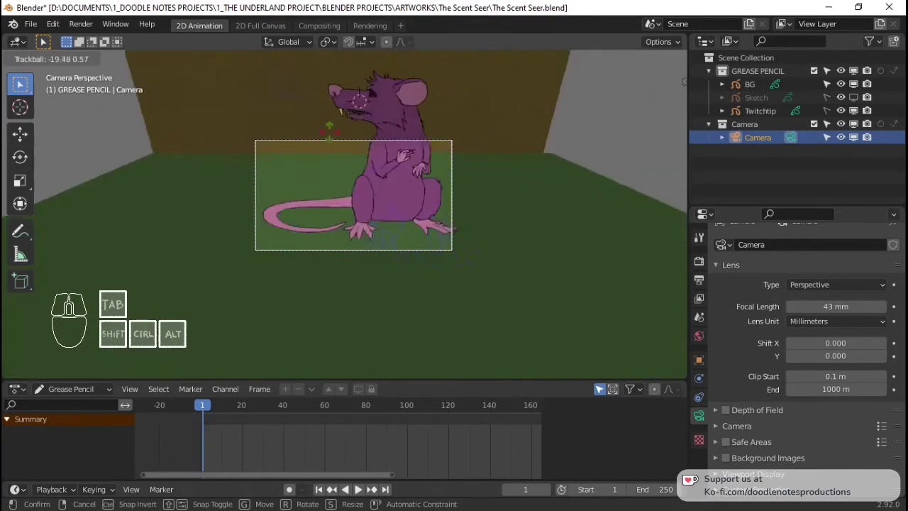
pyautogui.rightClick(355, 141)
pyautogui.press('g')
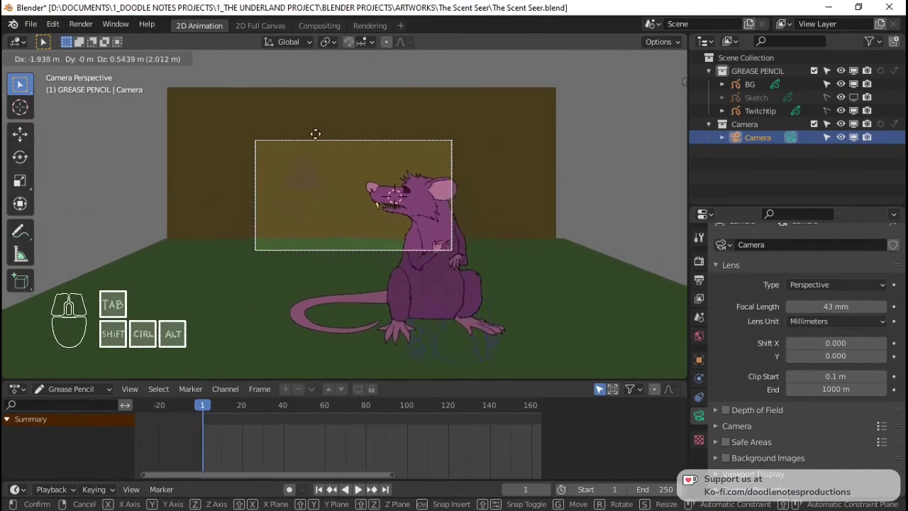
pyautogui.click(414, 171)
# Step: Save the file after a closer check of the rat's framing in the camera view
pyautogui.scroll(3, 416, 173)
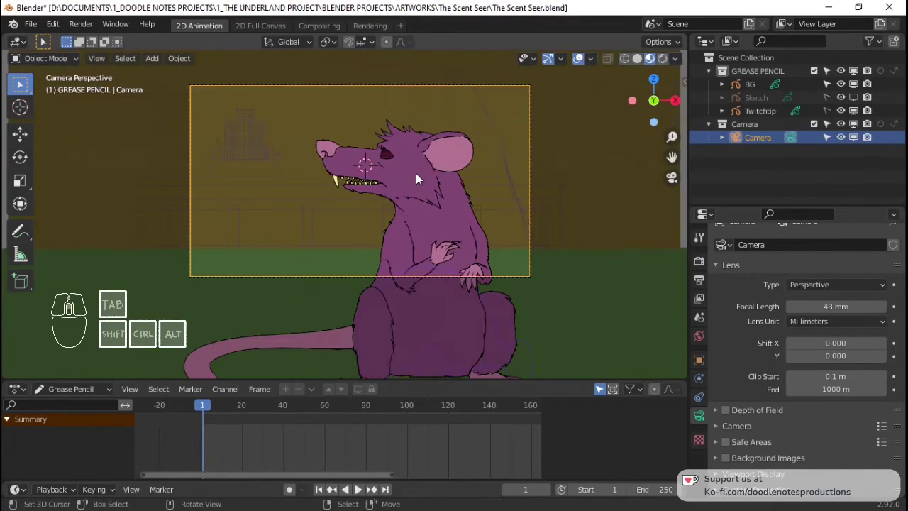
pyautogui.scroll(2, 416, 173)
pyautogui.keyDown('shift'); pyautogui.moveTo(388, 145); pyautogui.dragTo(349, 286, button='middle'); pyautogui.keyUp('shift')
pyautogui.scroll(-3, 419, 235)
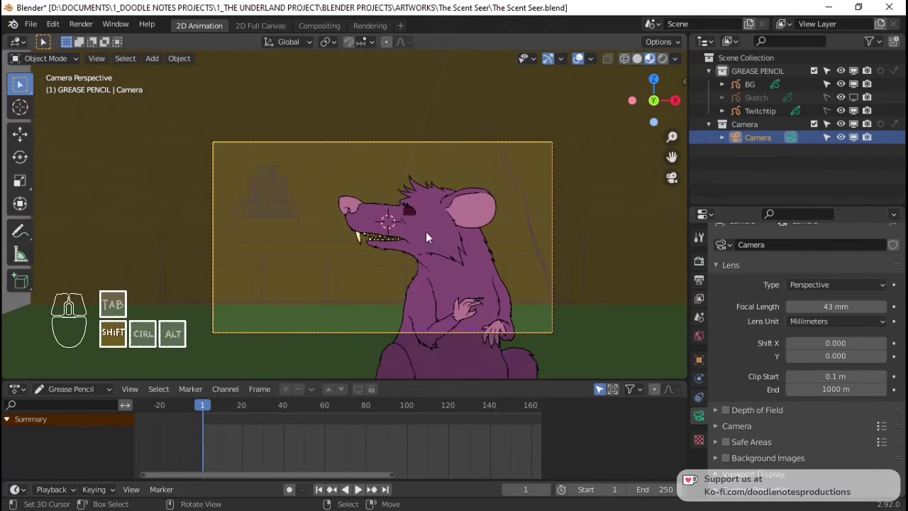
pyautogui.hotkey('ctrl', 's')
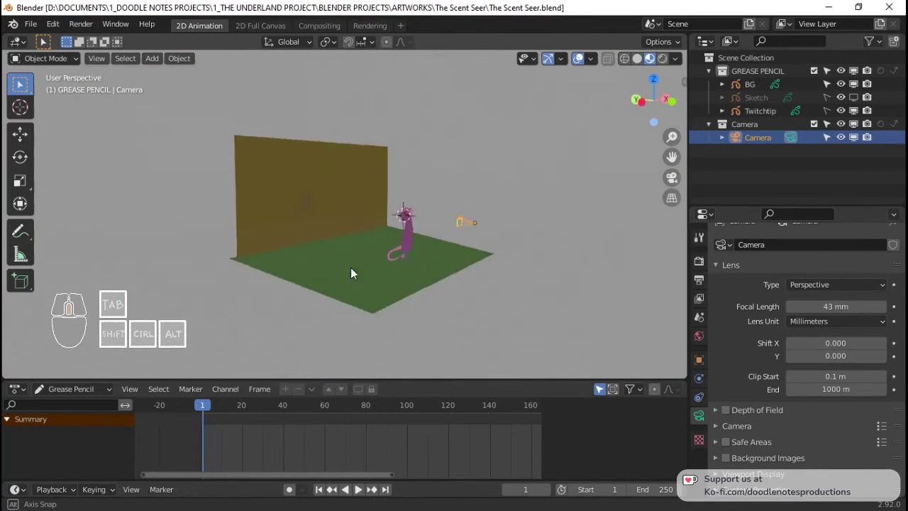
# Step: Examine the camera framing of the rat, cavern wall and moss ground close up and from further out
pyautogui.press('KP_0')
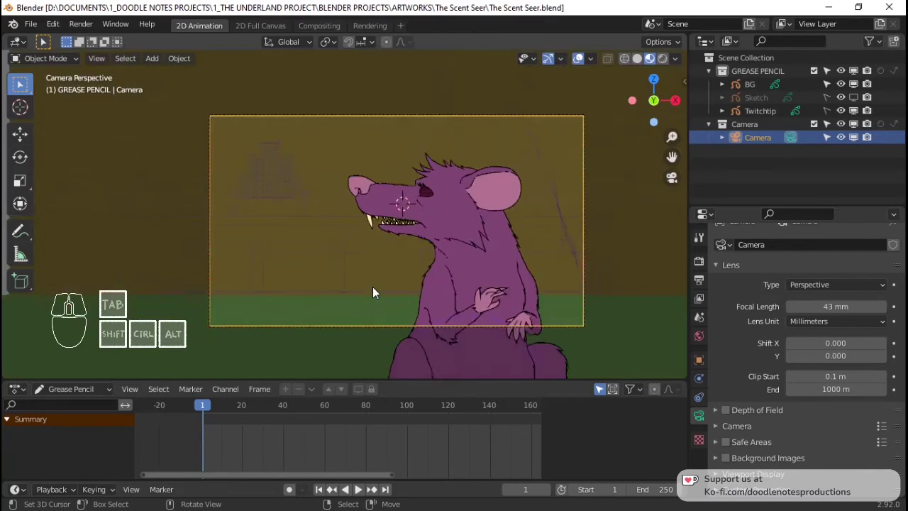
pyautogui.scroll(2, 374, 292)
pyautogui.scroll(-3, 351, 294)
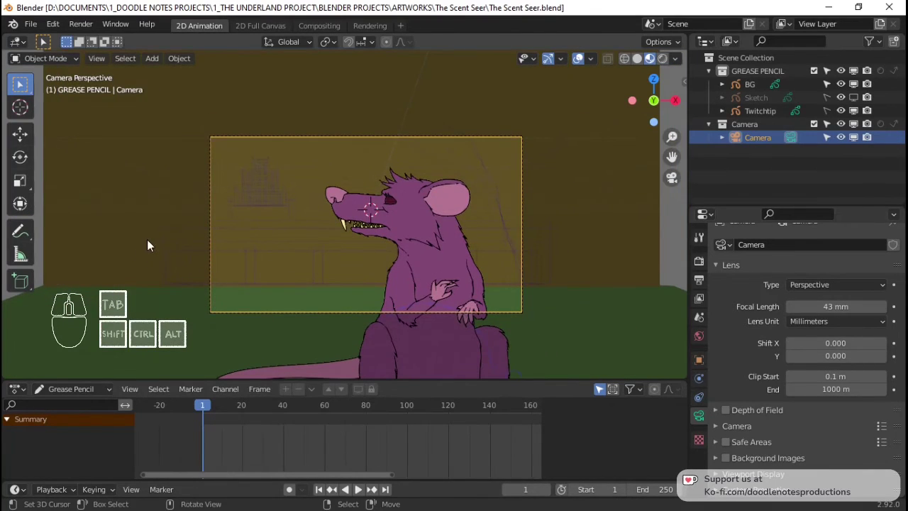
pyautogui.scroll(-2, 147, 239)
pyautogui.scroll(1, 190, 241)
pyautogui.scroll(2, 206, 240)
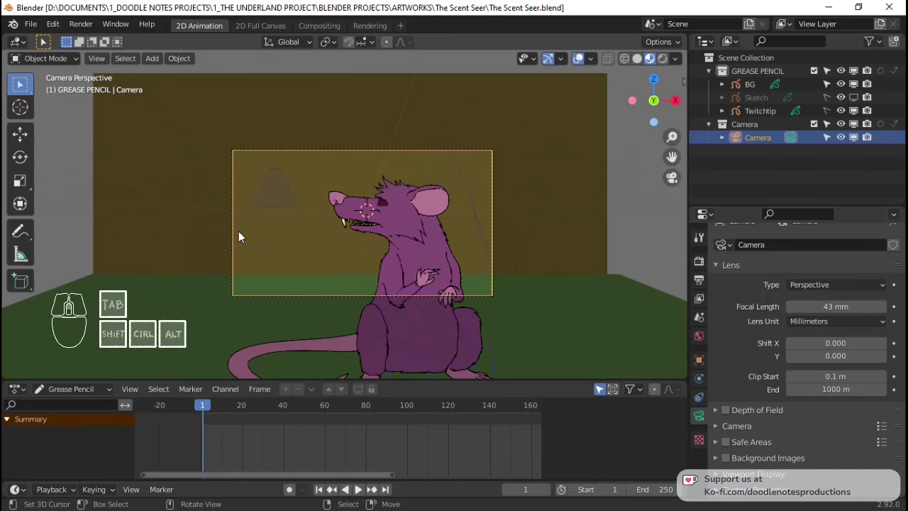
pyautogui.keyDown('shift'); pyautogui.moveTo(364, 209); pyautogui.dragTo(460, 217, button='middle'); pyautogui.keyUp('shift')
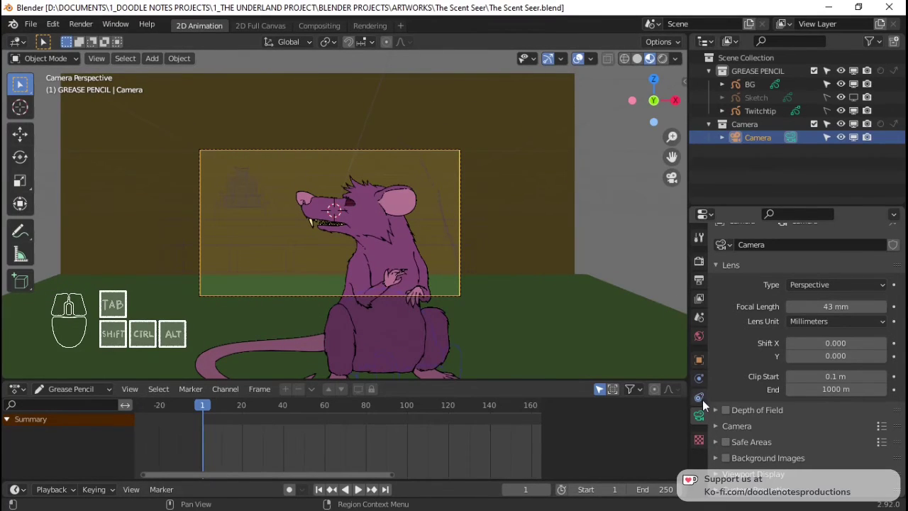
# Step: Add a layer named Caverns FG to the BG object and place it directly above Caverns BG
pyautogui.click(498, 257)
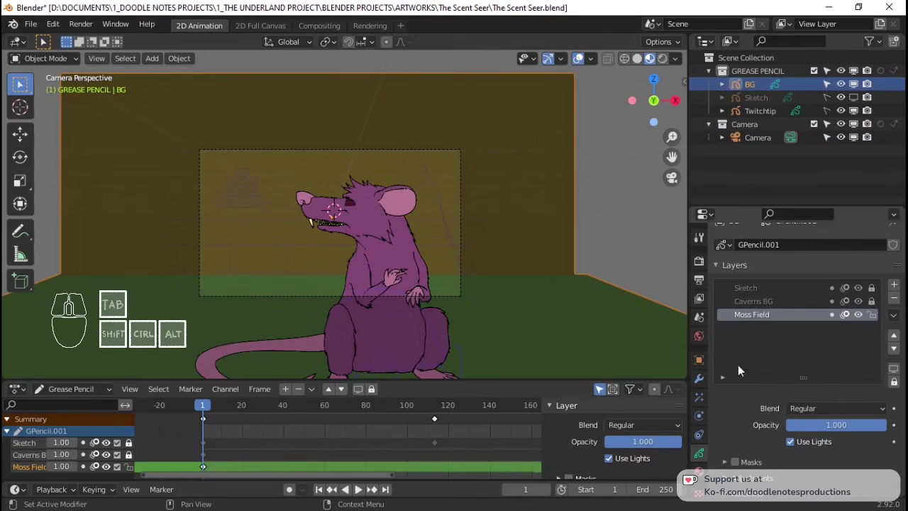
pyautogui.click(894, 284)
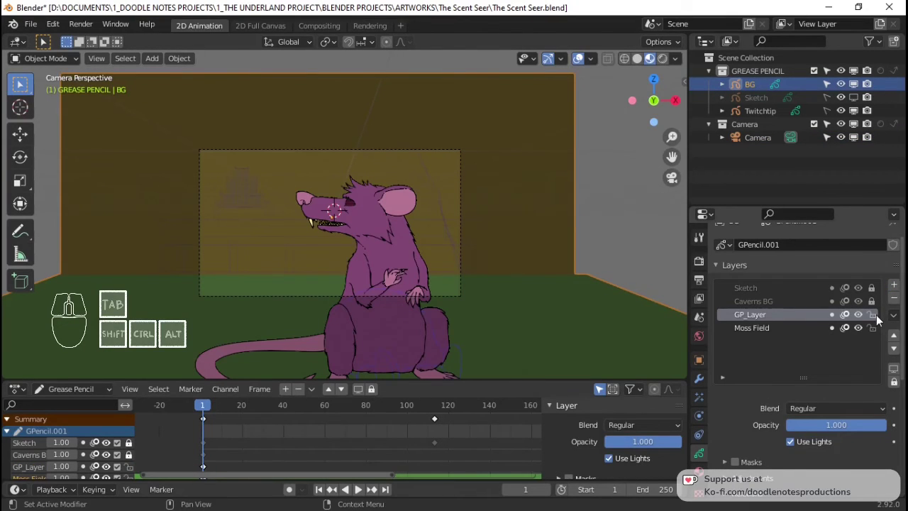
pyautogui.click(893, 348)
pyautogui.doubleClick(771, 326)
pyautogui.write('Cavenr')
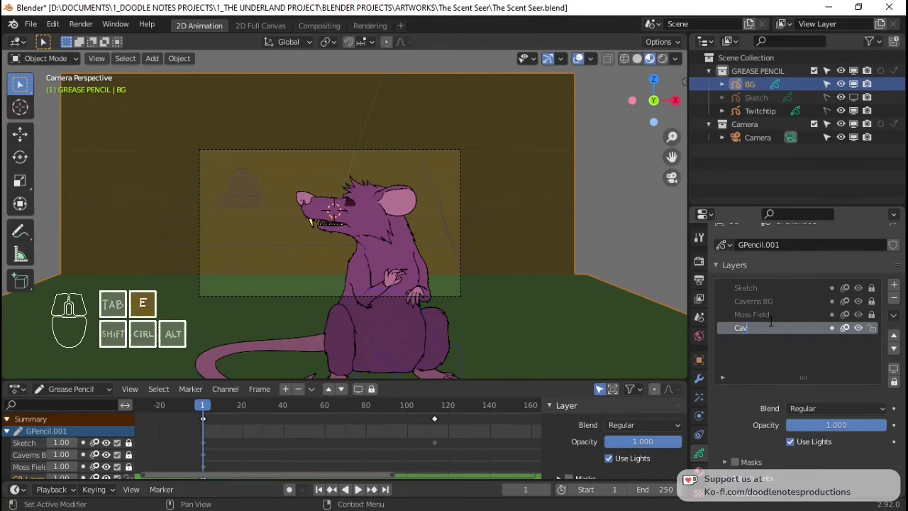
pyautogui.press('BackSpace')
pyautogui.write('r')
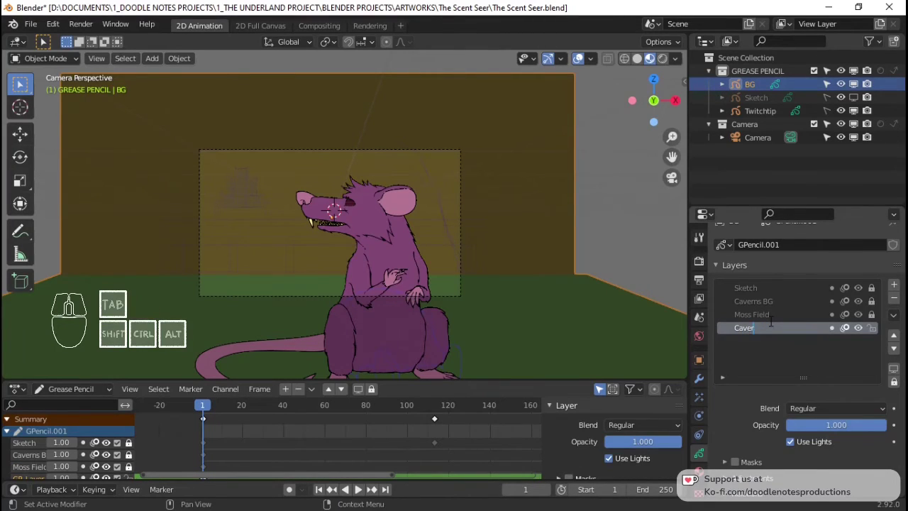
pyautogui.write('n')
pyautogui.press('BackSpace')
pyautogui.write('ns')
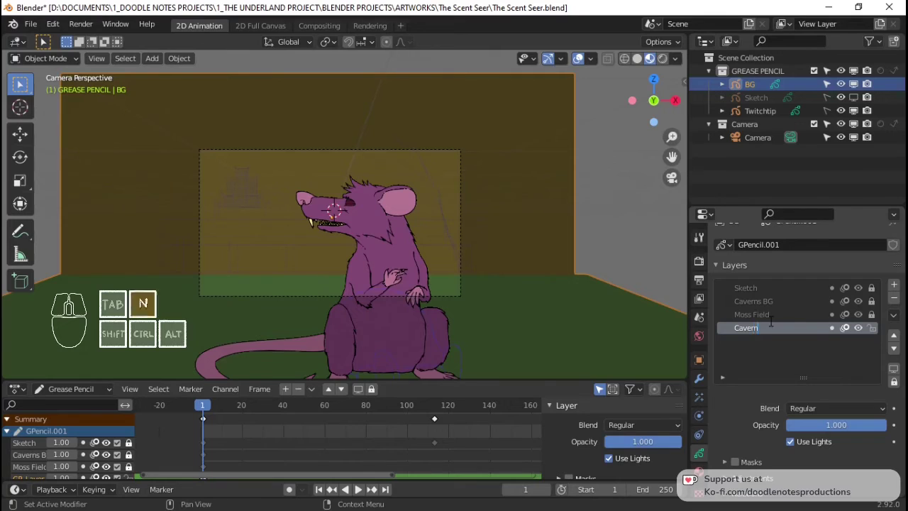
pyautogui.press('shift')
pyautogui.write('FG')
pyautogui.press('Return')
pyautogui.click(894, 335)
pyautogui.click(893, 334)
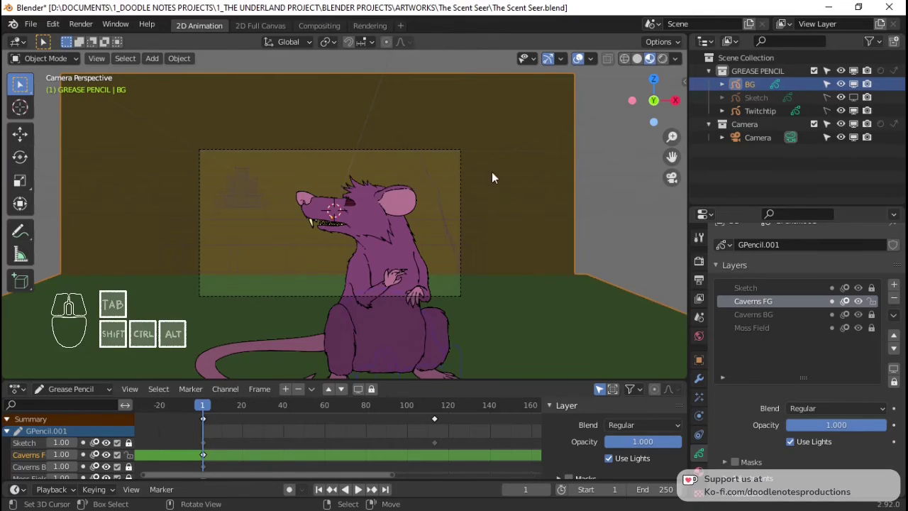
# Step: Place the 3D cursor on the moss ground behind the rat, to its right, and save the file in camera view
pyautogui.scroll(-3, 450, 214)
pyautogui.moveTo(334, 191)
pyautogui.mouseDown(button='middle')
pyautogui.moveTo(505, 263)
pyautogui.moveTo(418, 224)
pyautogui.moveTo(425, 196)
pyautogui.moveTo(526, 275)
pyautogui.moveTo(542, 194)
pyautogui.moveTo(409, 302)
pyautogui.moveTo(462, 250)
pyautogui.moveTo(385, 227)
pyautogui.moveTo(411, 223)
pyautogui.moveTo(450, 171)
pyautogui.moveTo(335, 211)
pyautogui.moveTo(290, 204)
pyautogui.moveTo(434, 212)
pyautogui.moveTo(532, 198)
pyautogui.moveTo(448, 232)
pyautogui.mouseUp(button='middle')
pyautogui.press('KP_0')
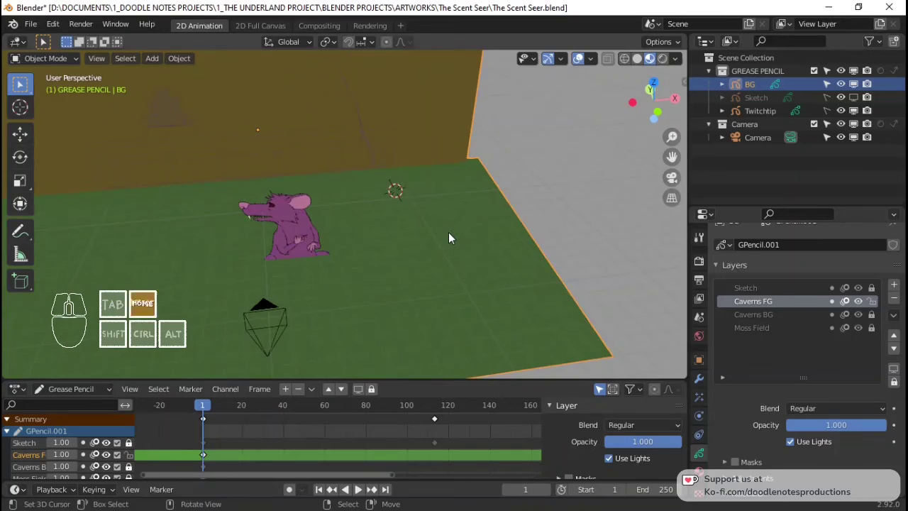
pyautogui.scroll(4, 448, 232)
pyautogui.scroll(-2, 442, 234)
pyautogui.hotkey('ctrl', 's')
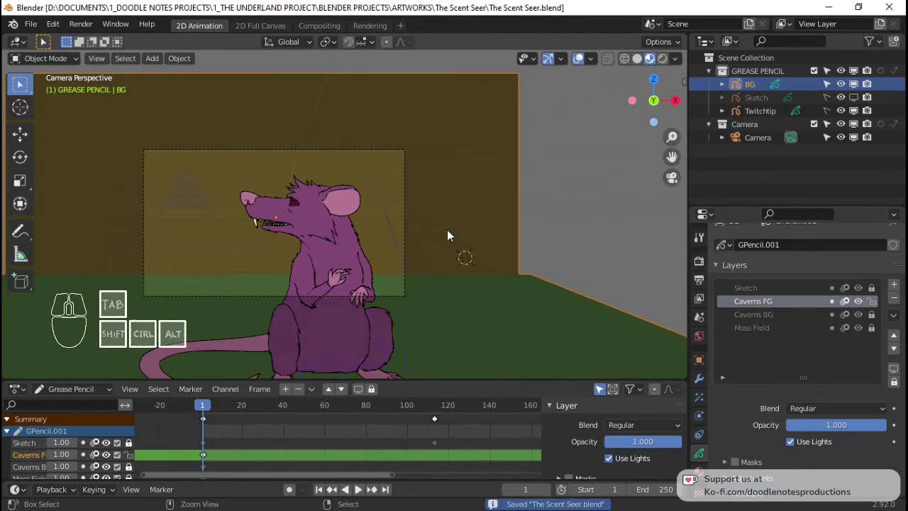
# Step: Add a new material slot to BG and assign the existing Caverns material to it
pyautogui.click(699, 453)
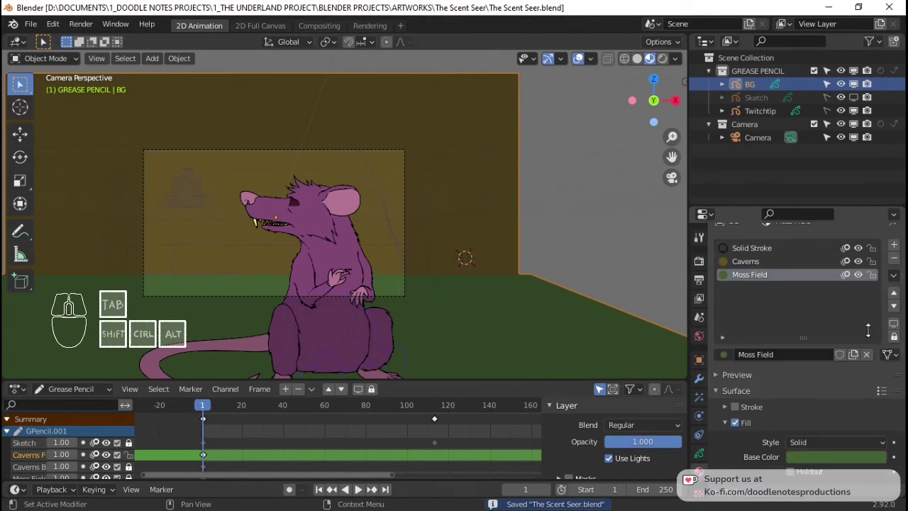
pyautogui.click(893, 245)
pyautogui.click(784, 368)
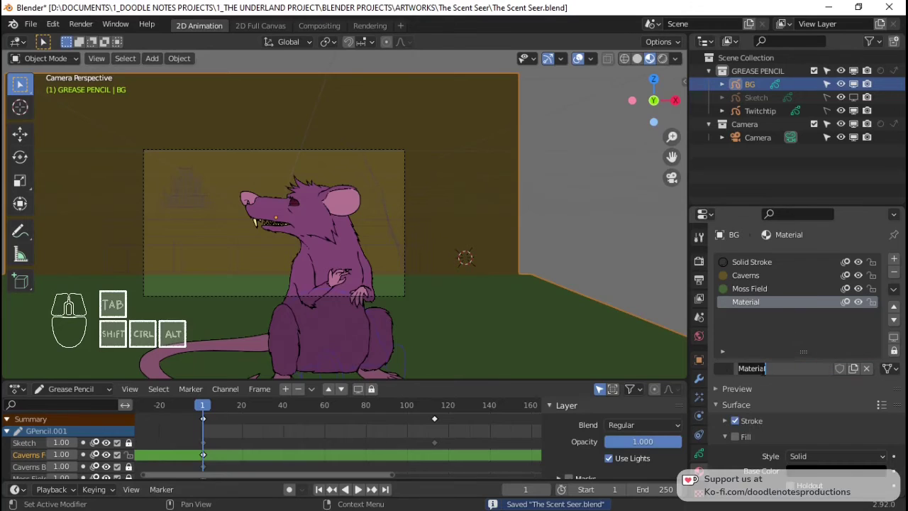
pyautogui.click(763, 368)
pyautogui.write('V')
pyautogui.press('BackSpace')
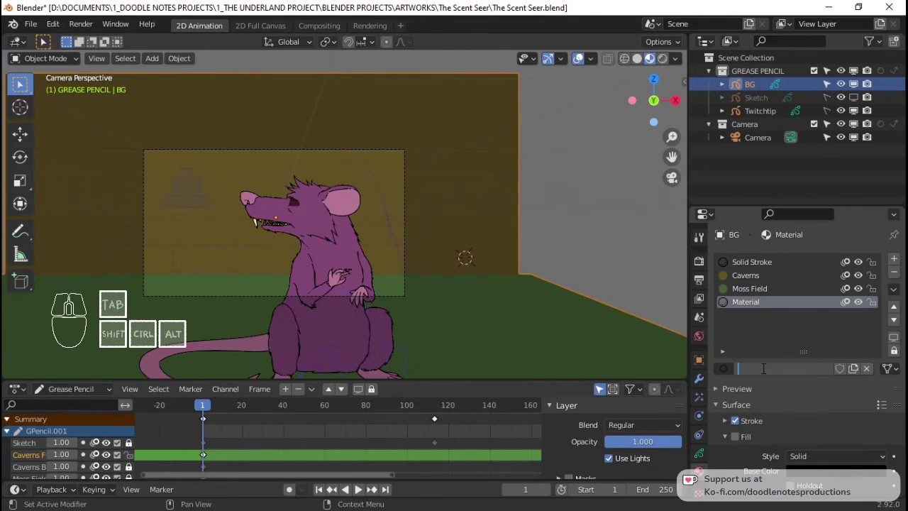
pyautogui.click(723, 382)
pyautogui.click(724, 369)
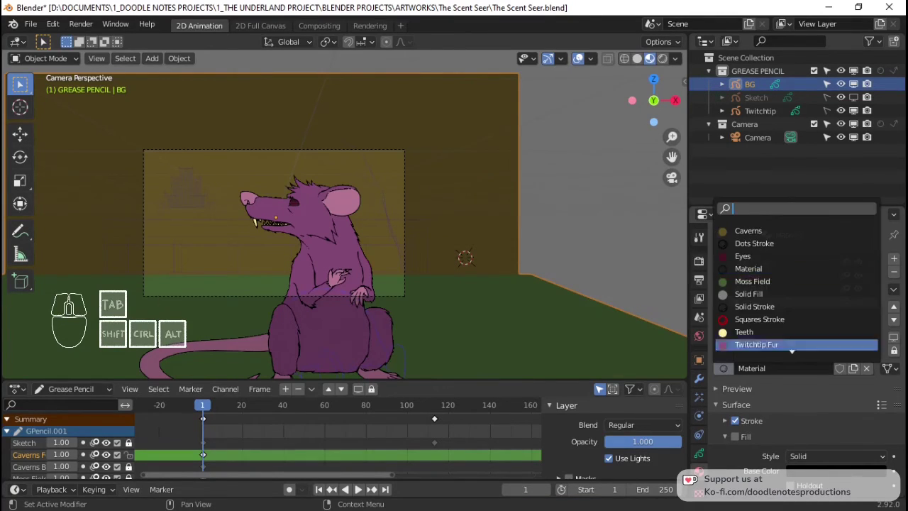
pyautogui.click(794, 231)
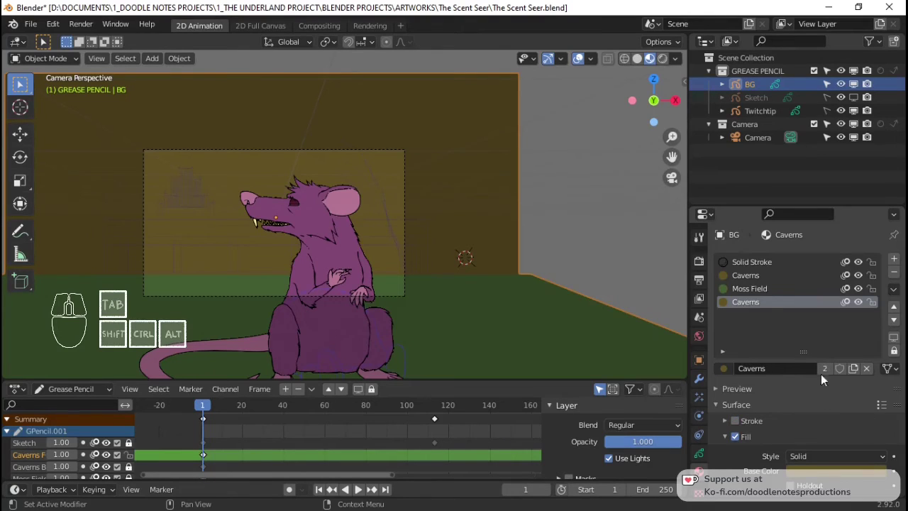
# Step: Make the new slot's Caverns material single-user and rename it as Caverns_FG
pyautogui.click(824, 368)
pyautogui.doubleClick(780, 368)
pyautogui.moveTo(765, 368); pyautogui.dragTo(850, 373)
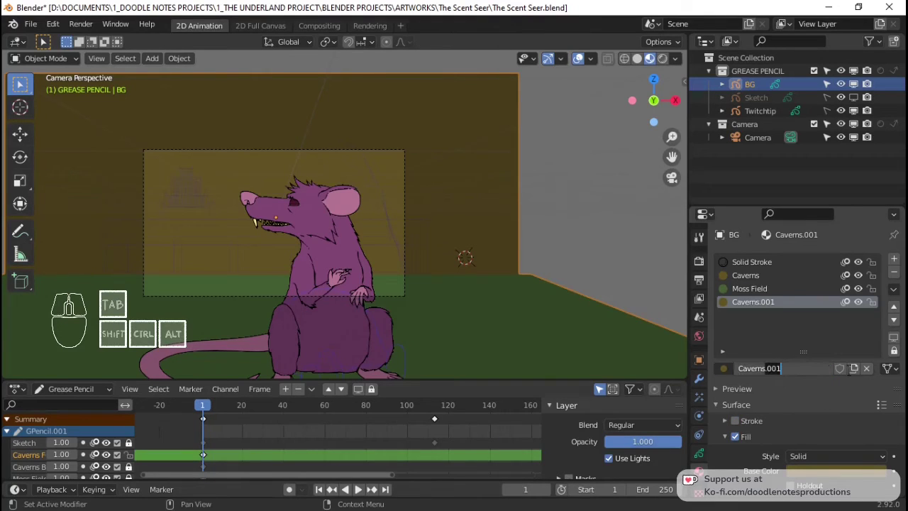
pyautogui.write('_FG')
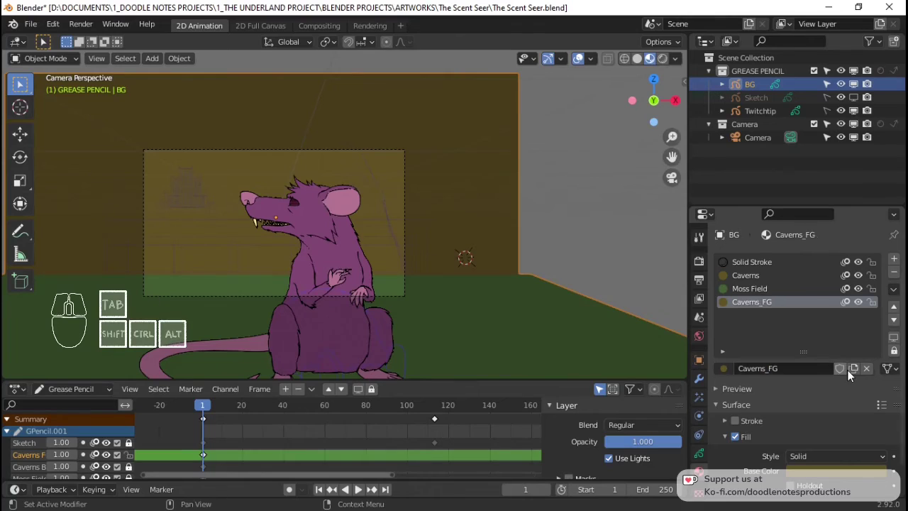
pyautogui.press('Return')
# Step: Darken the Caverns_FG fill base colour to H 0.106, S 0.841, V 0.052 and save the file
pyautogui.scroll(-1, 859, 358)
pyautogui.click(826, 438)
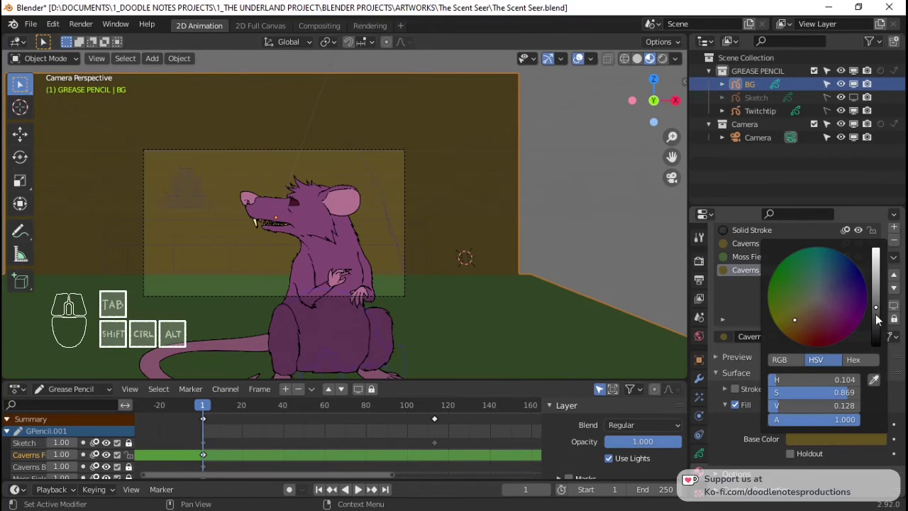
pyautogui.moveTo(872, 318); pyautogui.dragTo(875, 320)
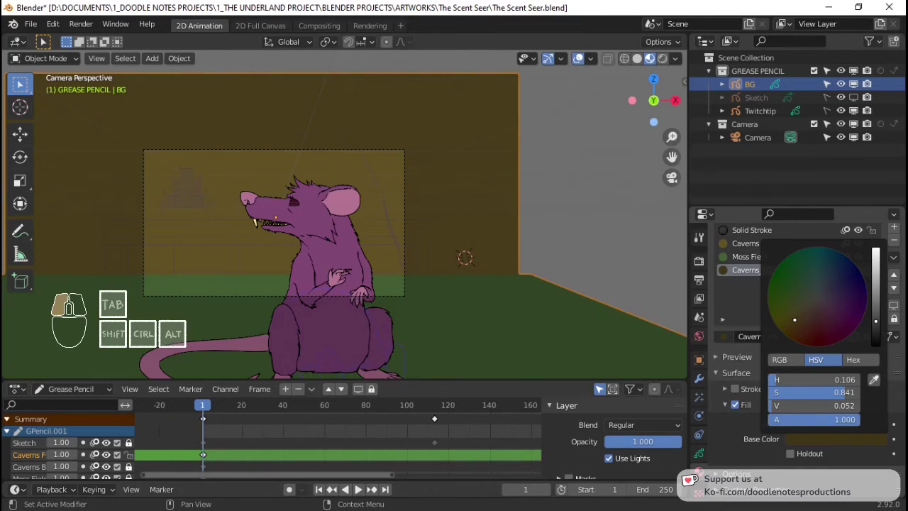
pyautogui.scroll(1, 385, 161)
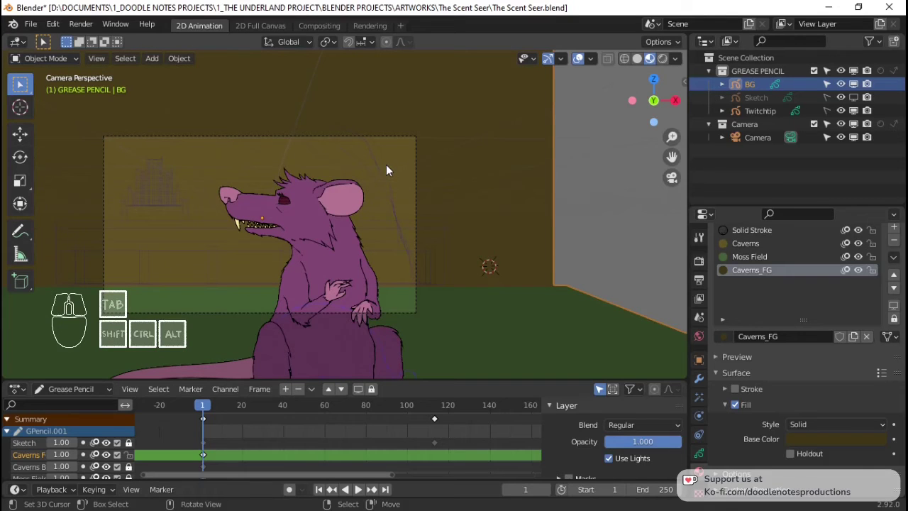
pyautogui.keyDown('shift'); pyautogui.moveTo(297, 81); pyautogui.dragTo(342, 152, button='middle'); pyautogui.keyUp('shift')
pyautogui.hotkey('ctrl', 's')
# Step: Switch BG to Draw Mode and set the stroke placement to 3D Cursor
pyautogui.hotkey('ctrl', 'Tab')
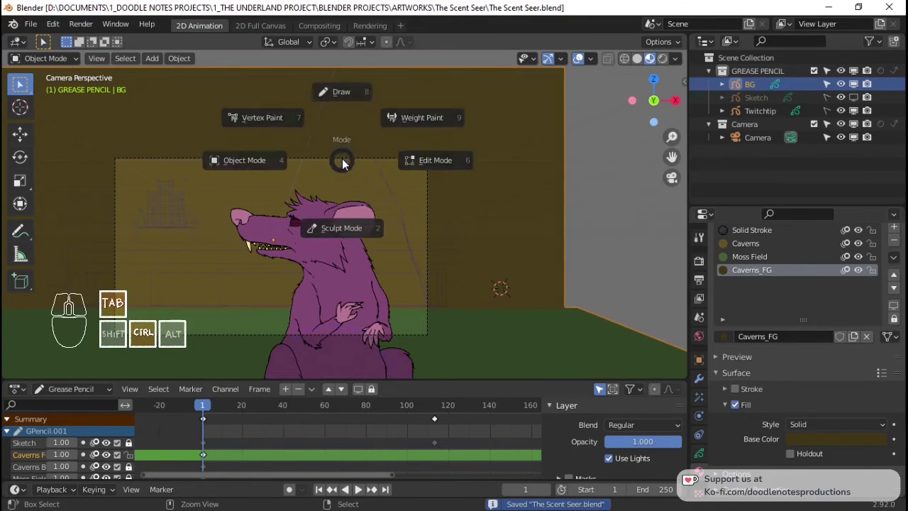
pyautogui.click(343, 131)
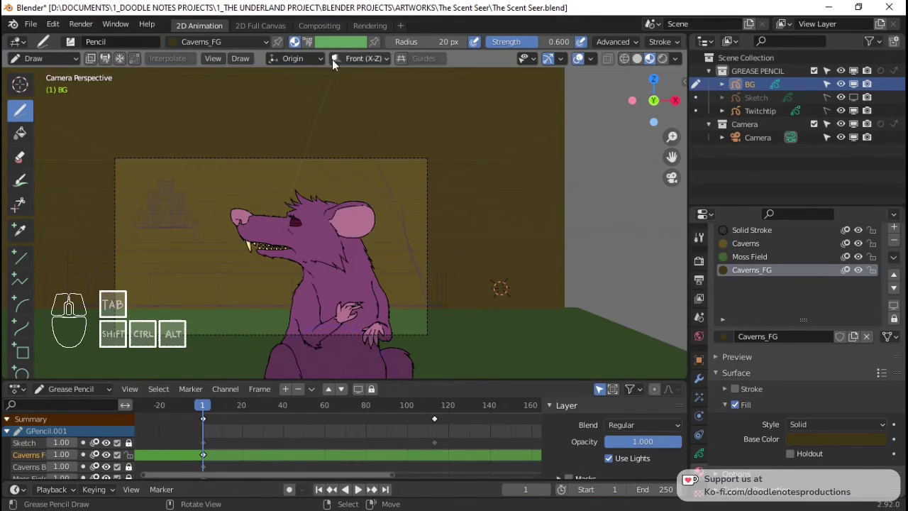
pyautogui.click(300, 58)
pyautogui.click(270, 114)
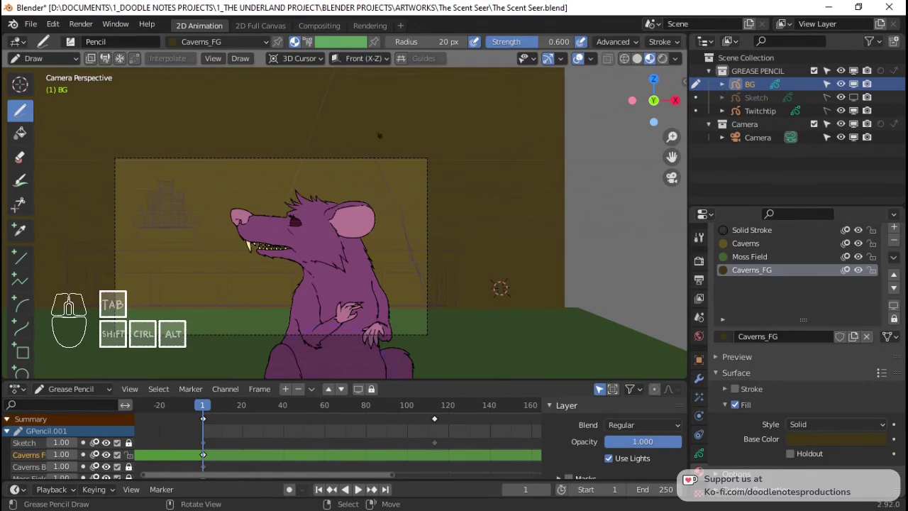
# Step: Draw a large filled Caverns_FG rock formation behind the rat along the camera frame's right edge and return BG to Object Mode
pyautogui.moveTo(350, 105)
pyautogui.mouseDown()
pyautogui.moveTo(387, 185)
pyautogui.moveTo(427, 333)
pyautogui.moveTo(502, 379)
pyautogui.moveTo(621, 367)
pyautogui.moveTo(652, 339)
pyautogui.moveTo(685, 223)
pyautogui.moveTo(685, 120)
pyautogui.moveTo(355, 75)
pyautogui.moveTo(332, 42)
pyautogui.moveTo(316, 76)
pyautogui.moveTo(346, 105)
pyautogui.mouseUp()
pyautogui.moveTo(470, 193); pyautogui.dragTo(491, 210, button='middle')
pyautogui.moveTo(370, 256); pyautogui.dragTo(382, 213, button='middle')
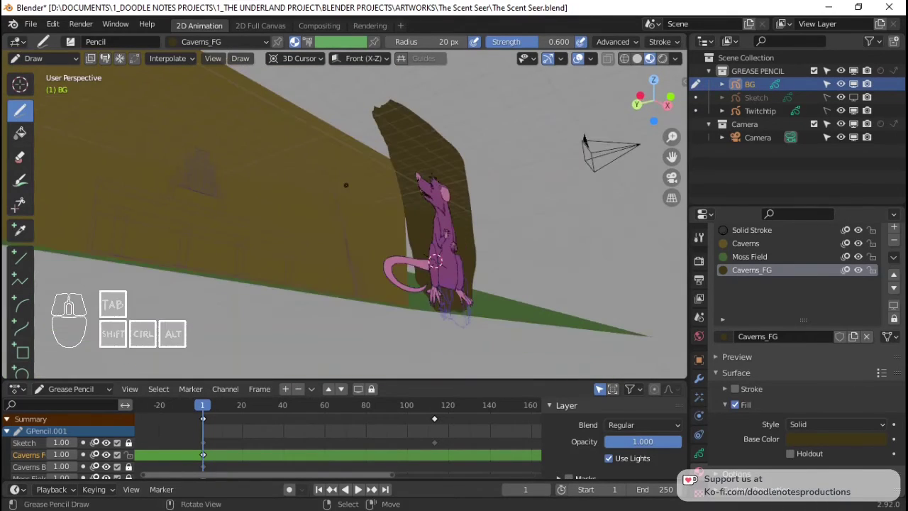
pyautogui.press('KP_0')
pyautogui.keyDown('shift'); pyautogui.moveTo(458, 148); pyautogui.dragTo(378, 175, button='middle'); pyautogui.keyUp('shift')
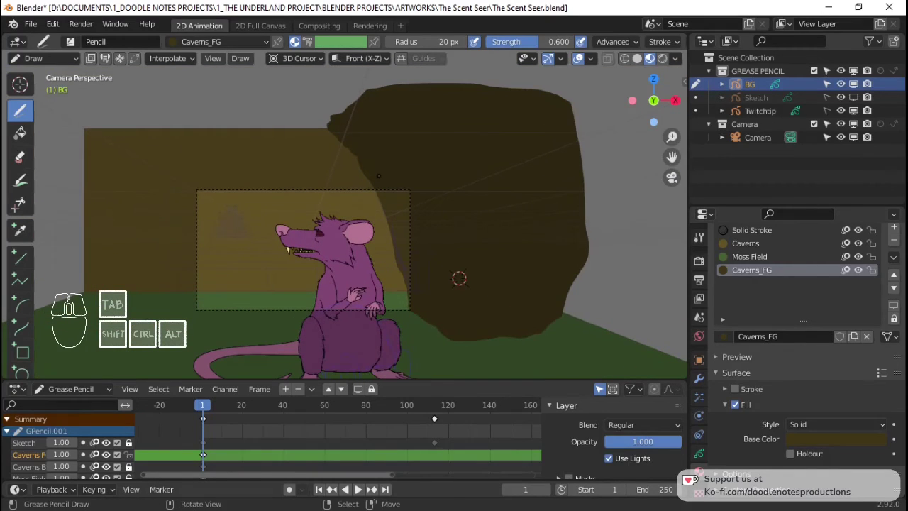
pyautogui.hotkey('ctrl', 'Tab')
pyautogui.click(351, 193)
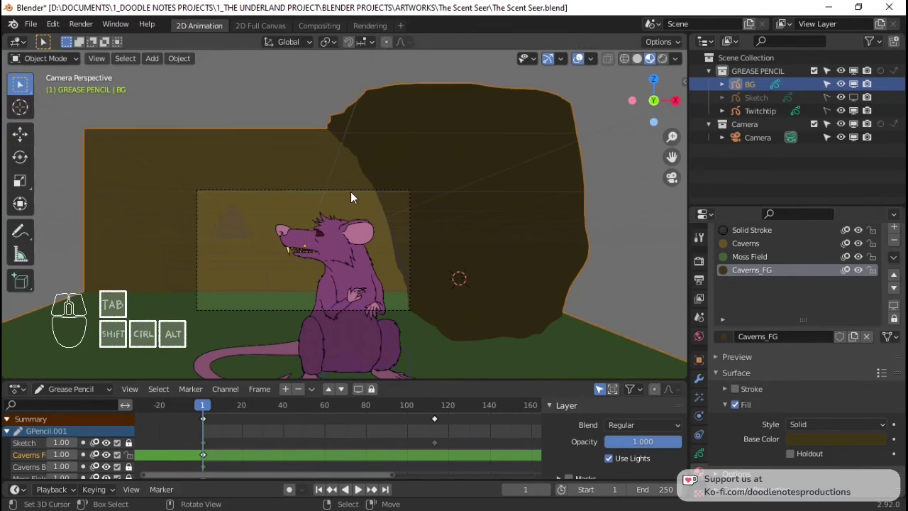
# Step: Select the camera and move it temporarily to preview the parallax between the rat, the foreground rock and the cavern backdrop
pyautogui.click(350, 192)
pyautogui.press('g')
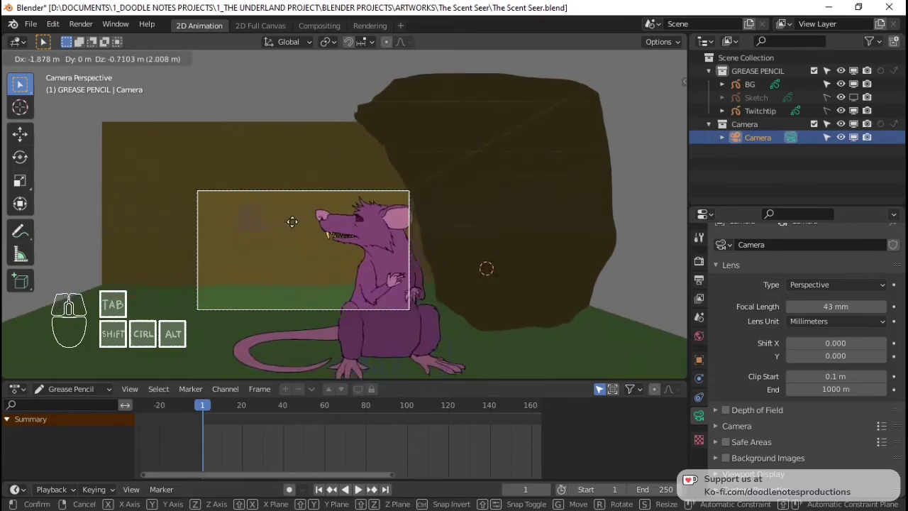
pyautogui.click(294, 220)
pyautogui.scroll(6, 430, 199)
pyautogui.press('g')
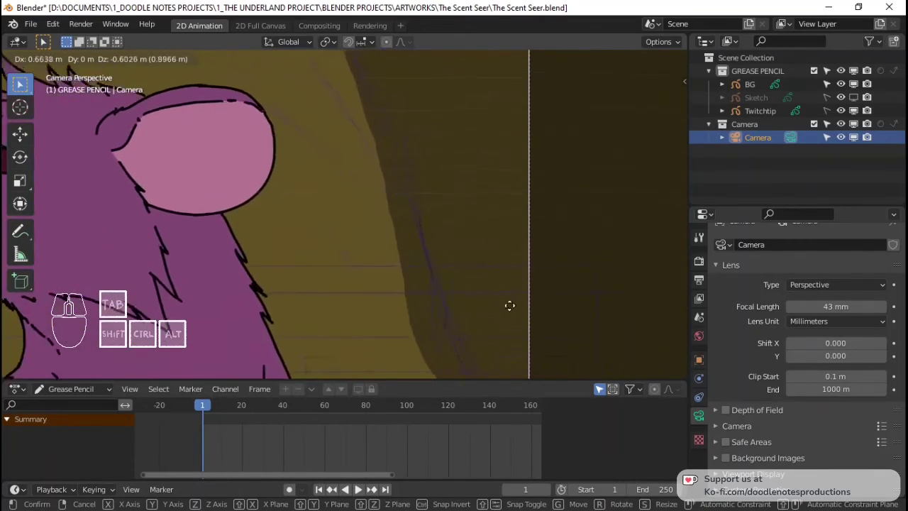
pyautogui.click(90, 159)
pyautogui.scroll(-5, 226, 222)
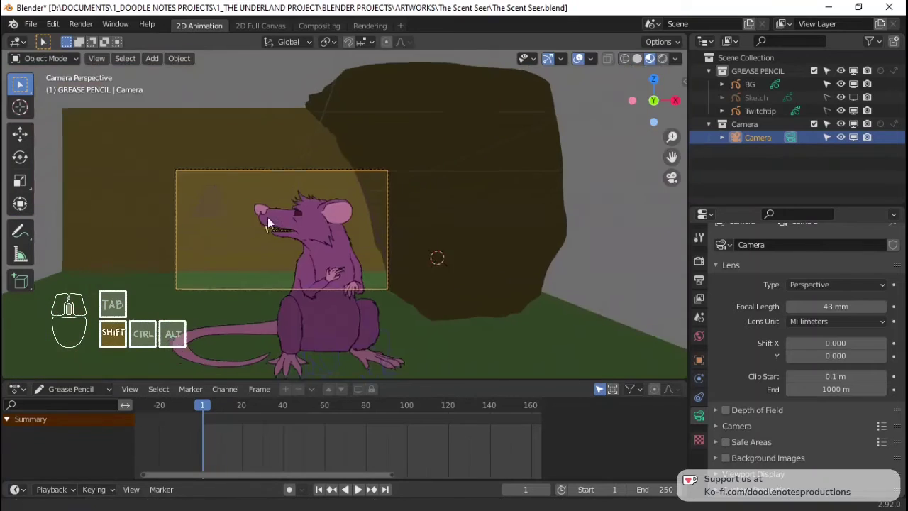
# Step: Examine the scene's layer spacing from an angle, and recheck the depth and framing through the camera with another trial camera move
pyautogui.keyDown('shift'); pyautogui.moveTo(268, 217); pyautogui.dragTo(382, 238, button='middle'); pyautogui.keyUp('shift')
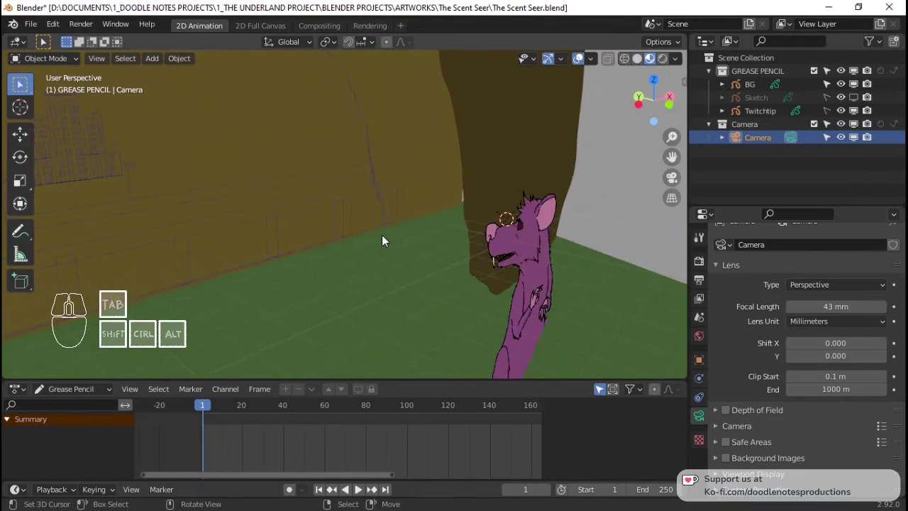
pyautogui.press('KP_0')
pyautogui.scroll(5, 410, 268)
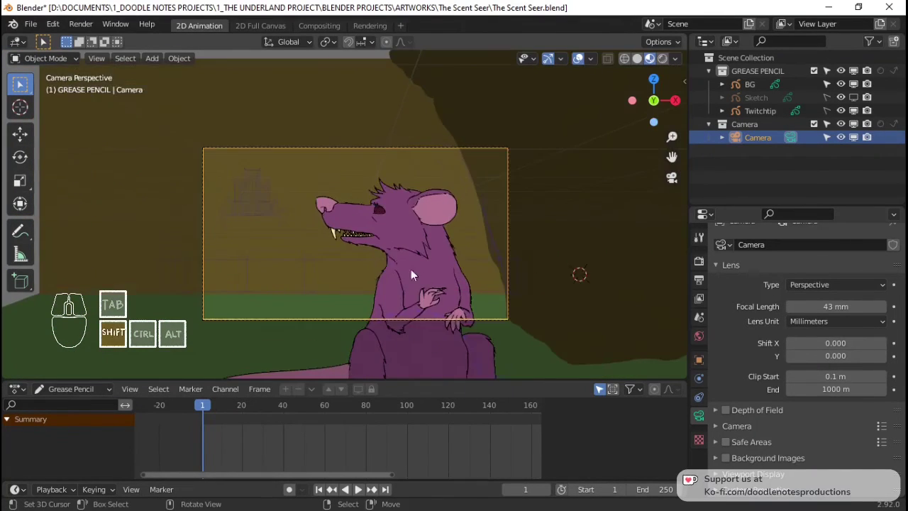
pyautogui.scroll(-5, 457, 283)
pyautogui.press('g')
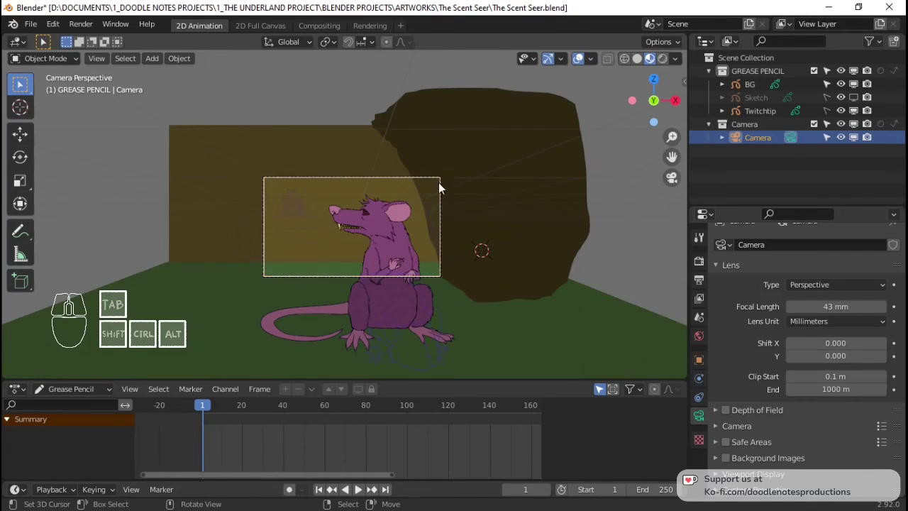
pyautogui.click(534, 348)
pyautogui.scroll(3, 462, 213)
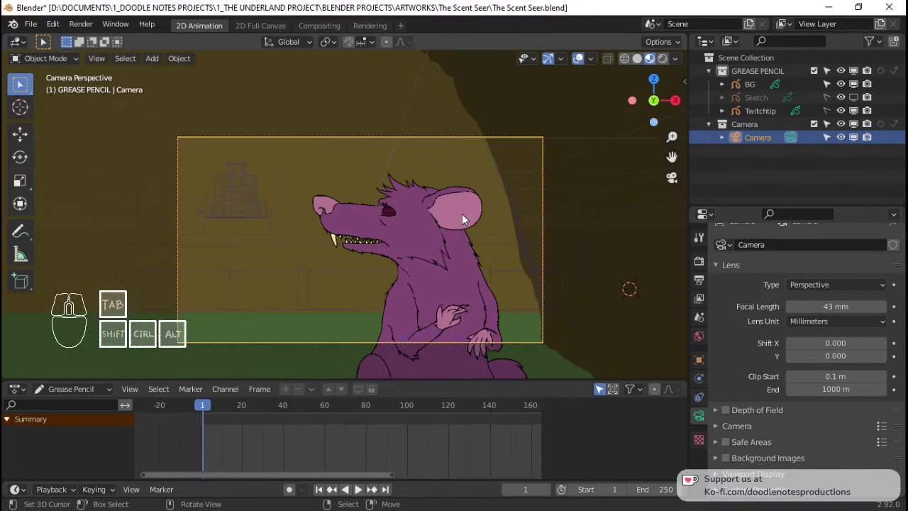
pyautogui.scroll(2, 526, 237)
pyautogui.moveTo(502, 235)
pyautogui.keyDown('ctrl'); pyautogui.mouseDown(button='middle')
pyautogui.moveTo(512, 225)
pyautogui.moveTo(512, 239)
pyautogui.moveTo(502, 236)
pyautogui.mouseUp(button='middle'); pyautogui.keyUp('ctrl')
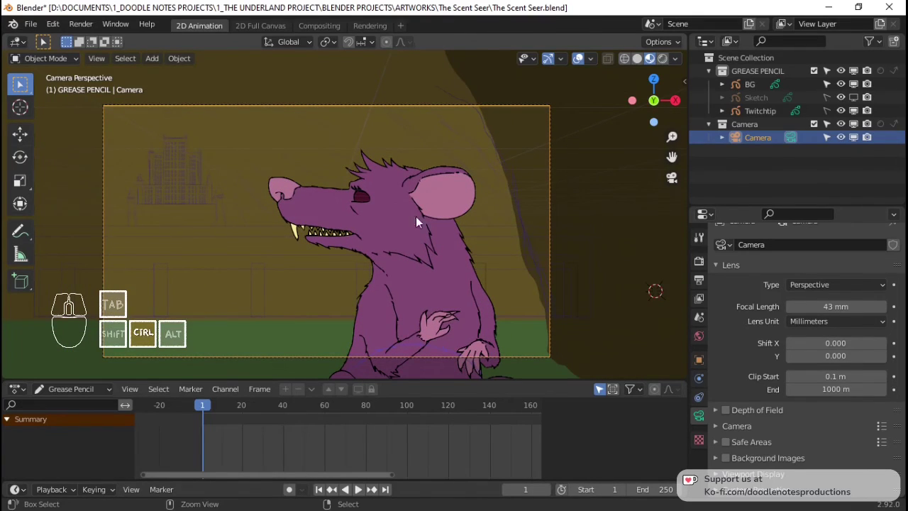
pyautogui.keyDown('shift'); pyautogui.moveTo(388, 208); pyautogui.dragTo(399, 212, button='middle'); pyautogui.keyUp('shift')
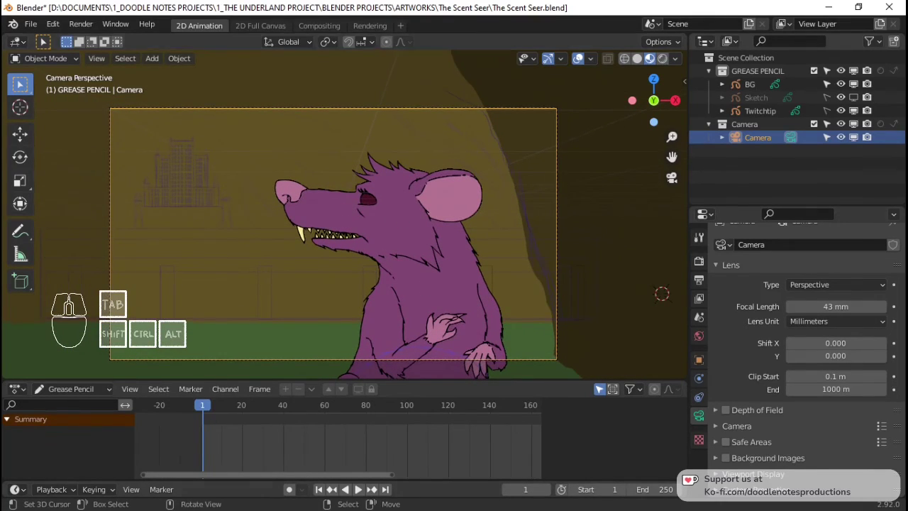